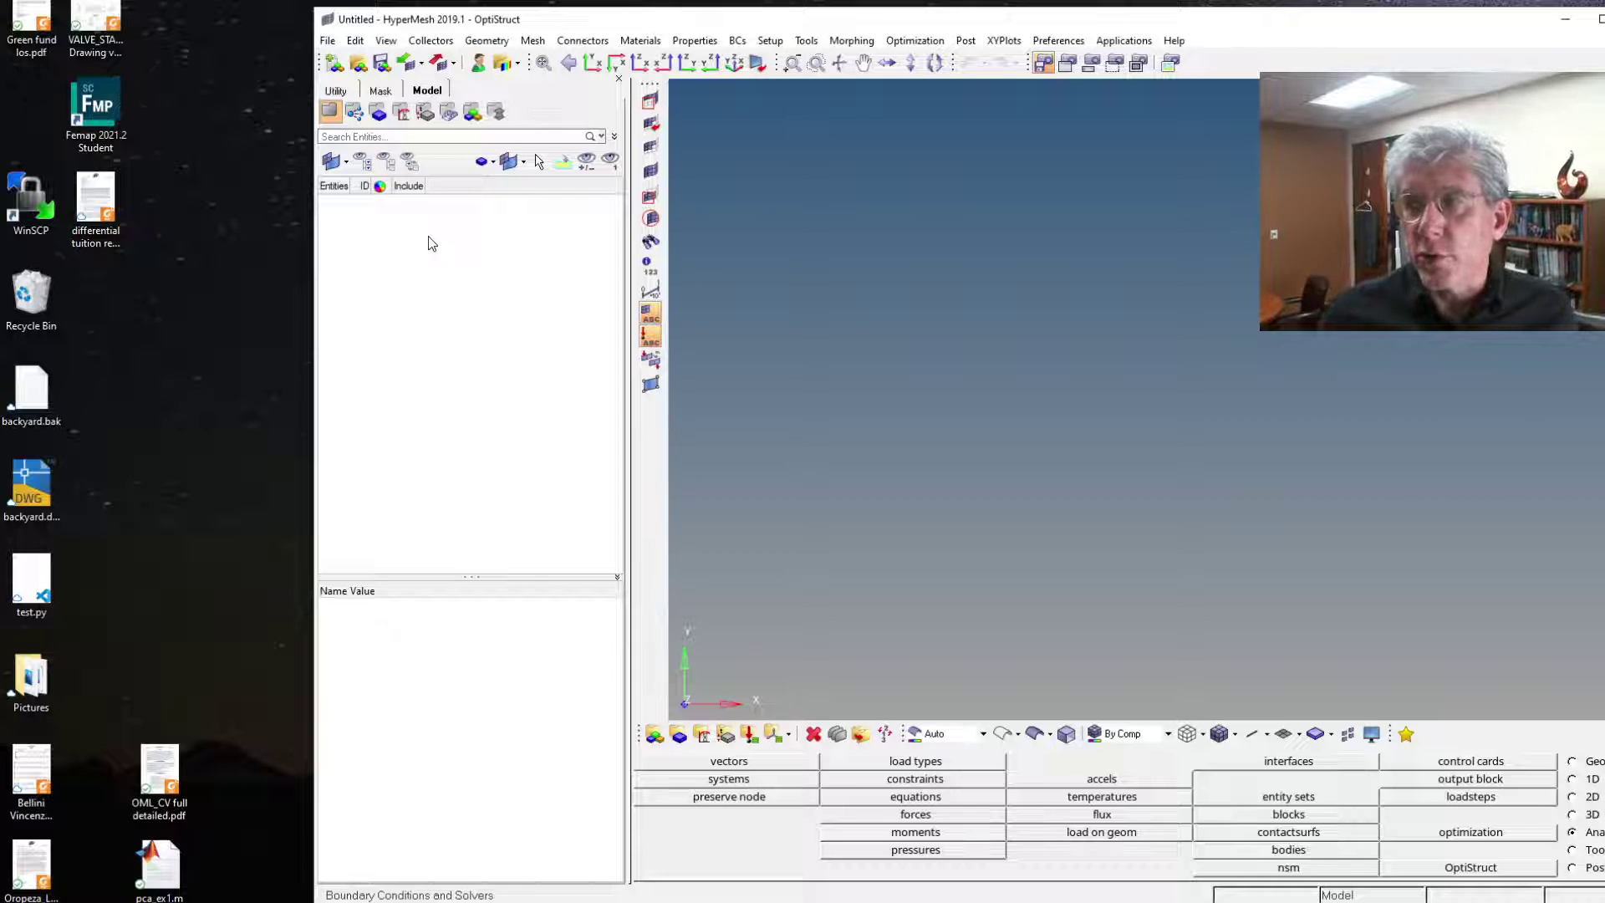
- Create a new material in the model and name it "C86100 Bronze"
right_click(199, 334)
click(526, 279)
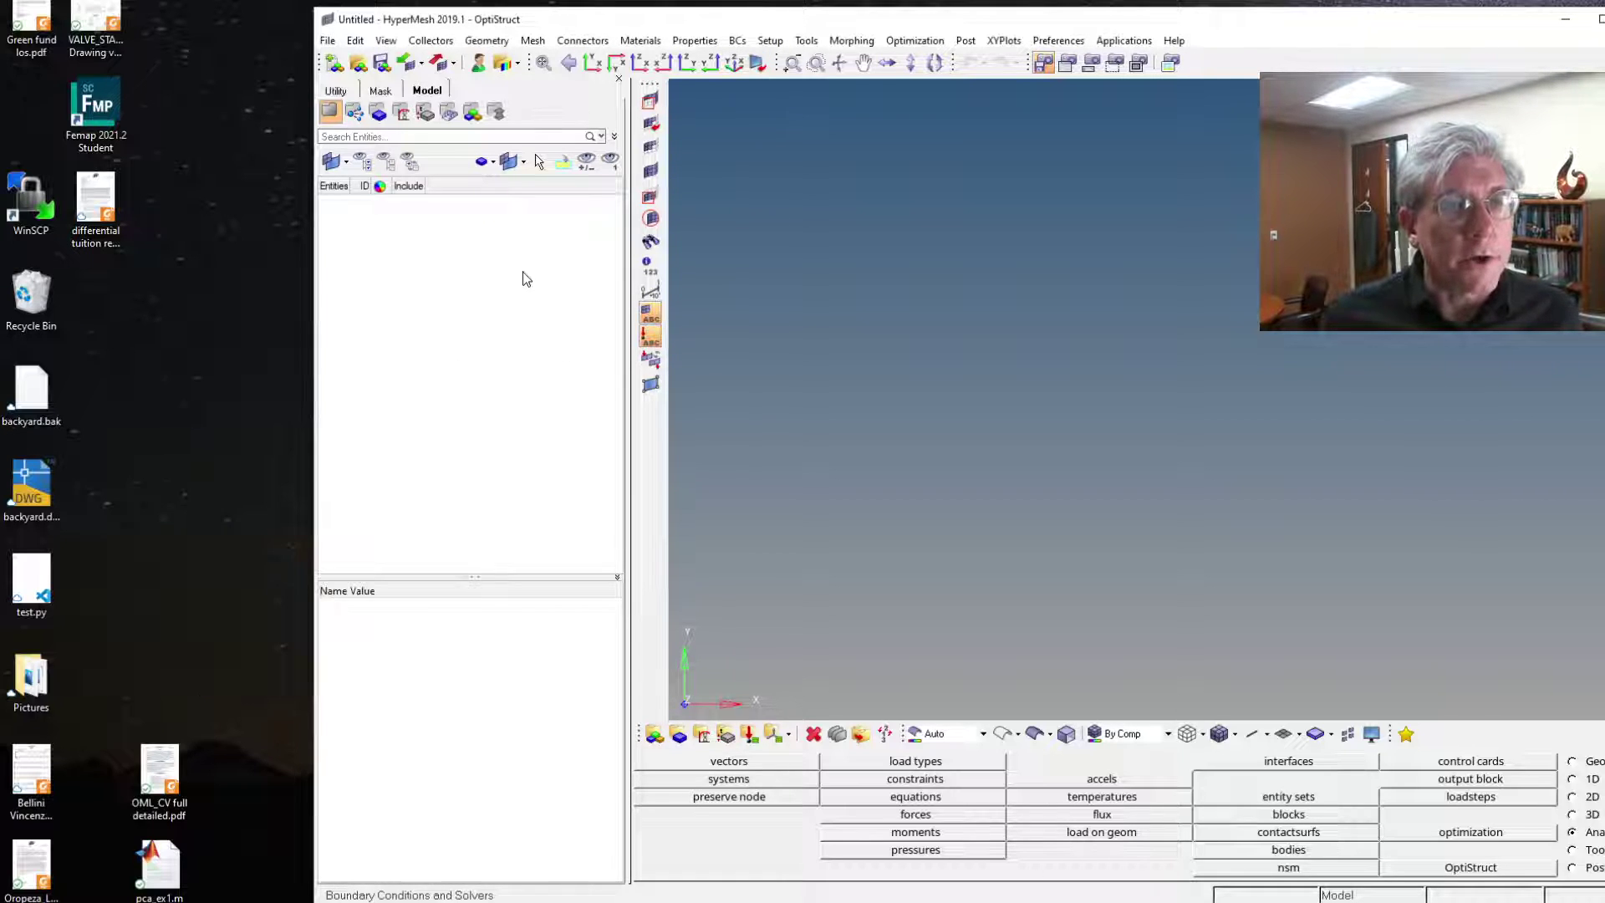
right_click(526, 279)
mouse_move(585, 285)
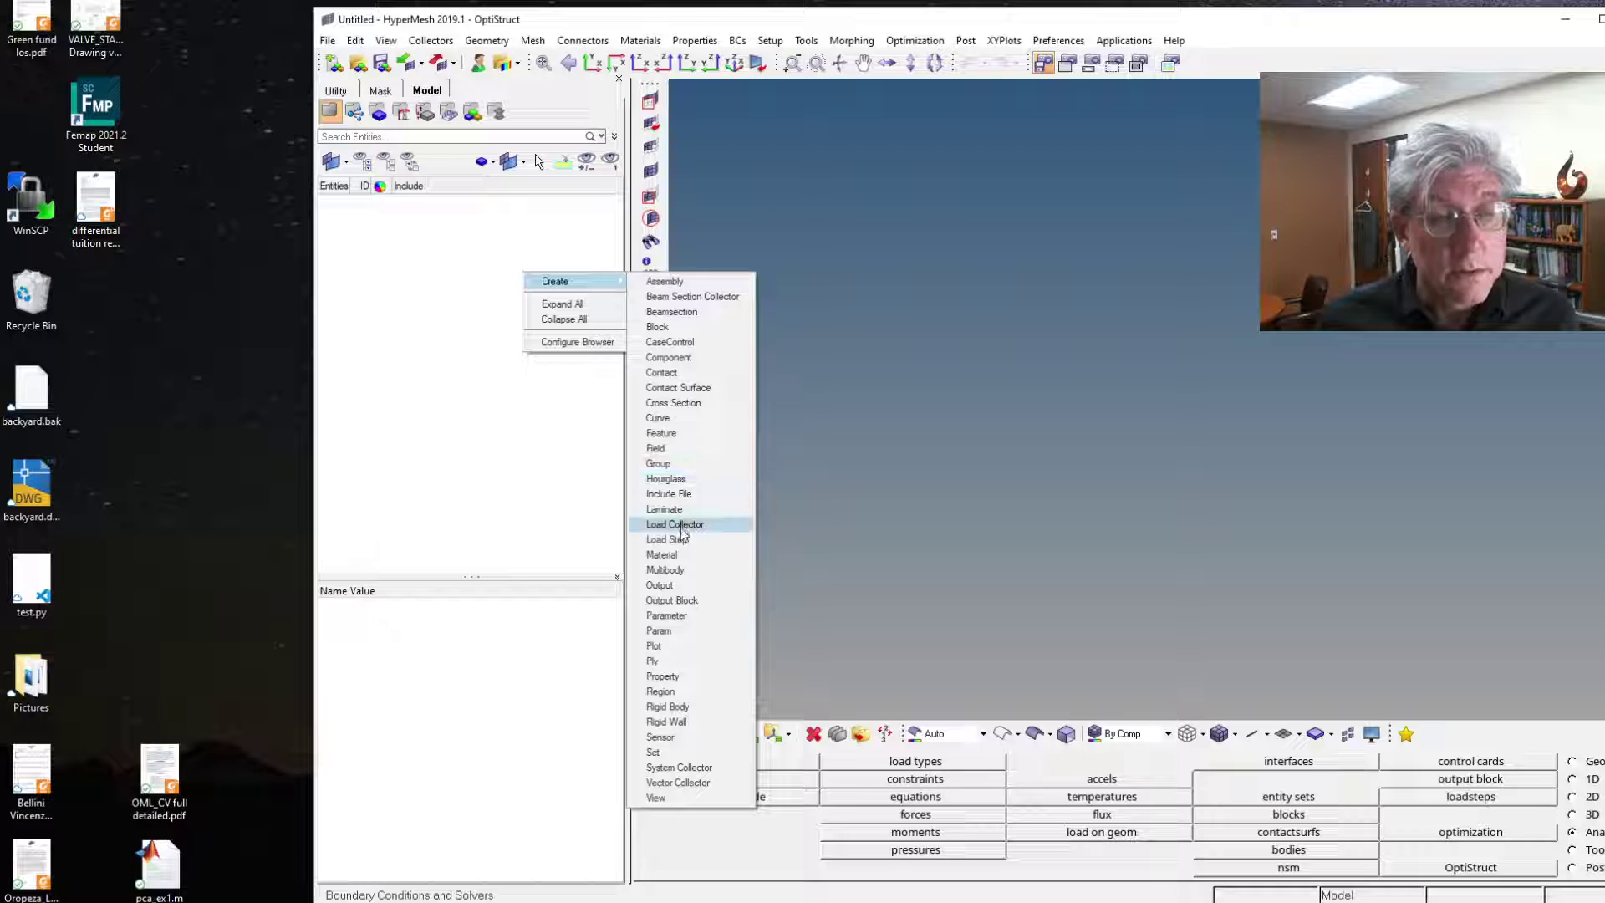
click(662, 555)
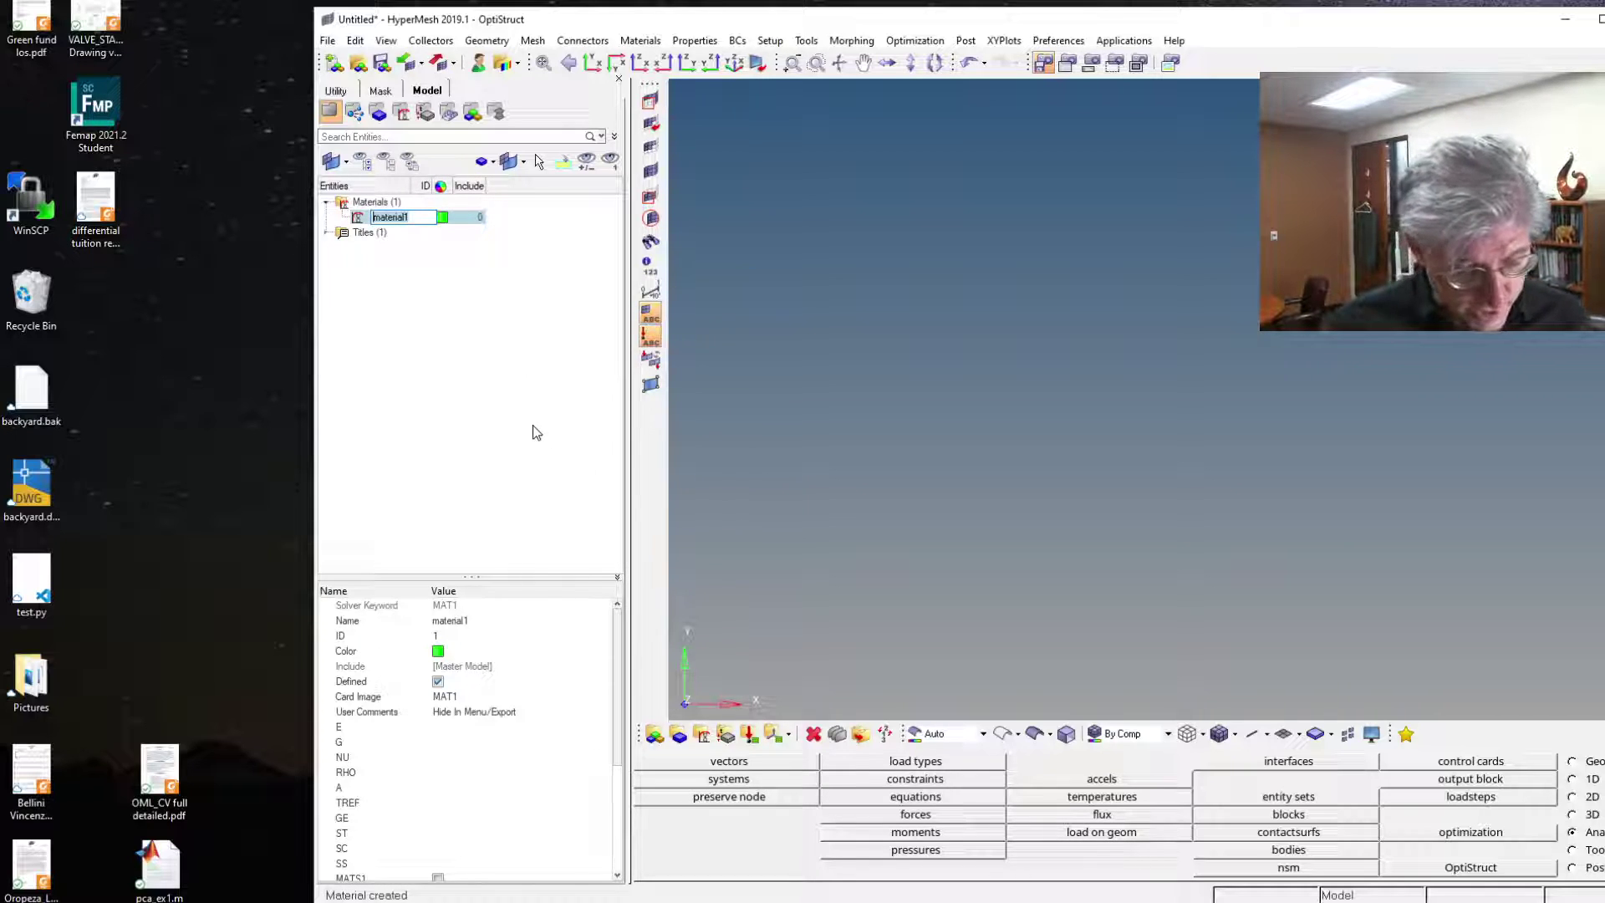
text(C)
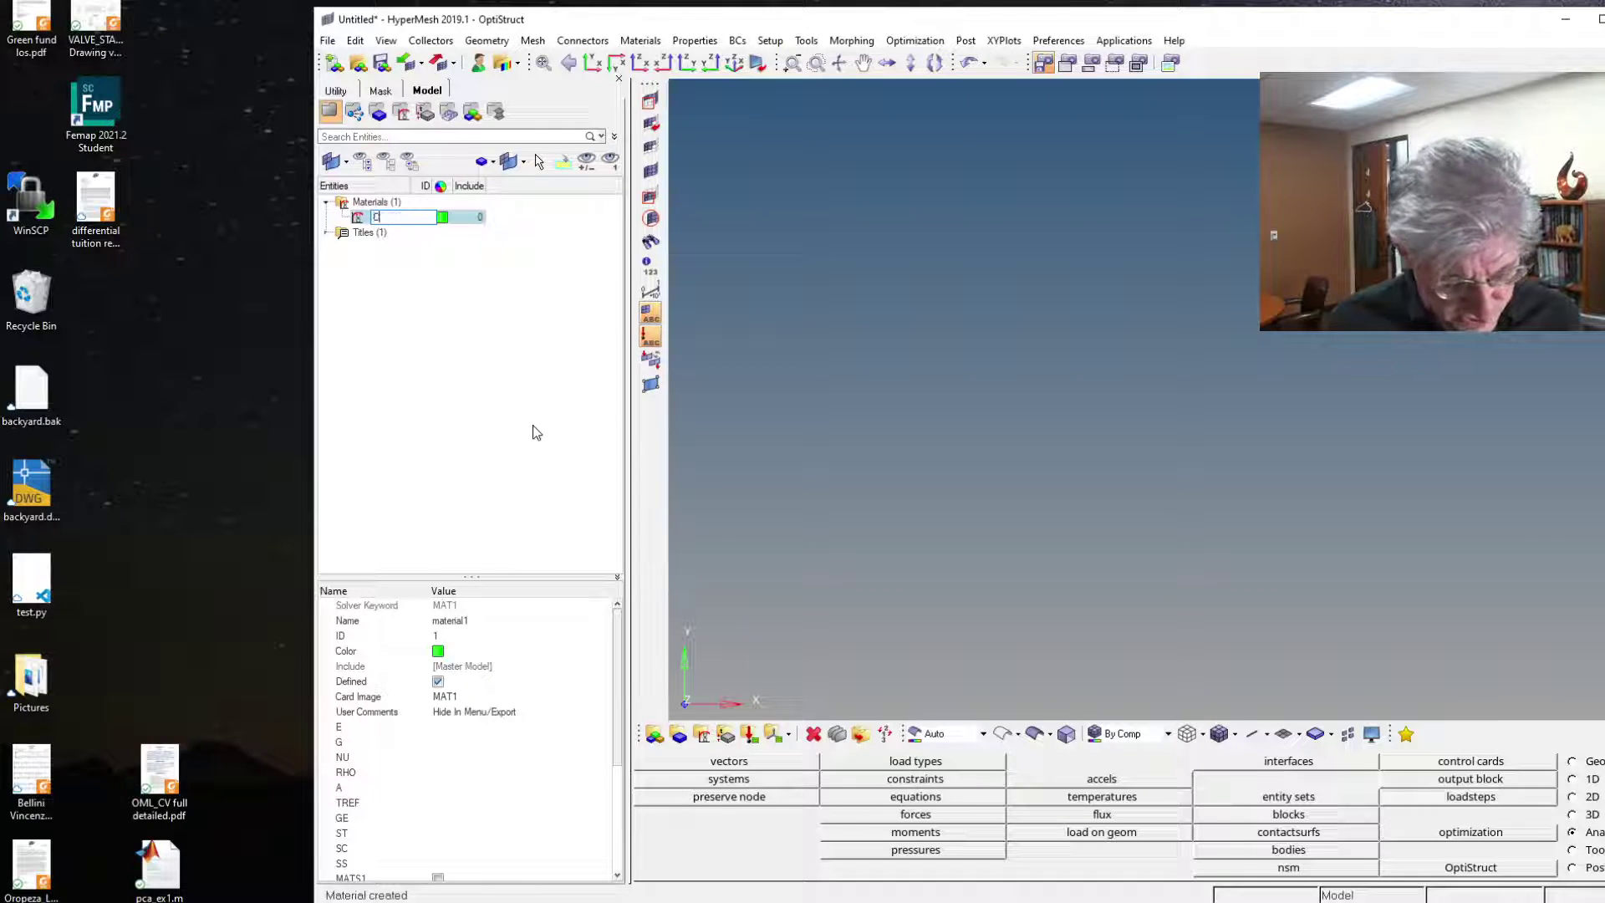
text(86100 Bronze)
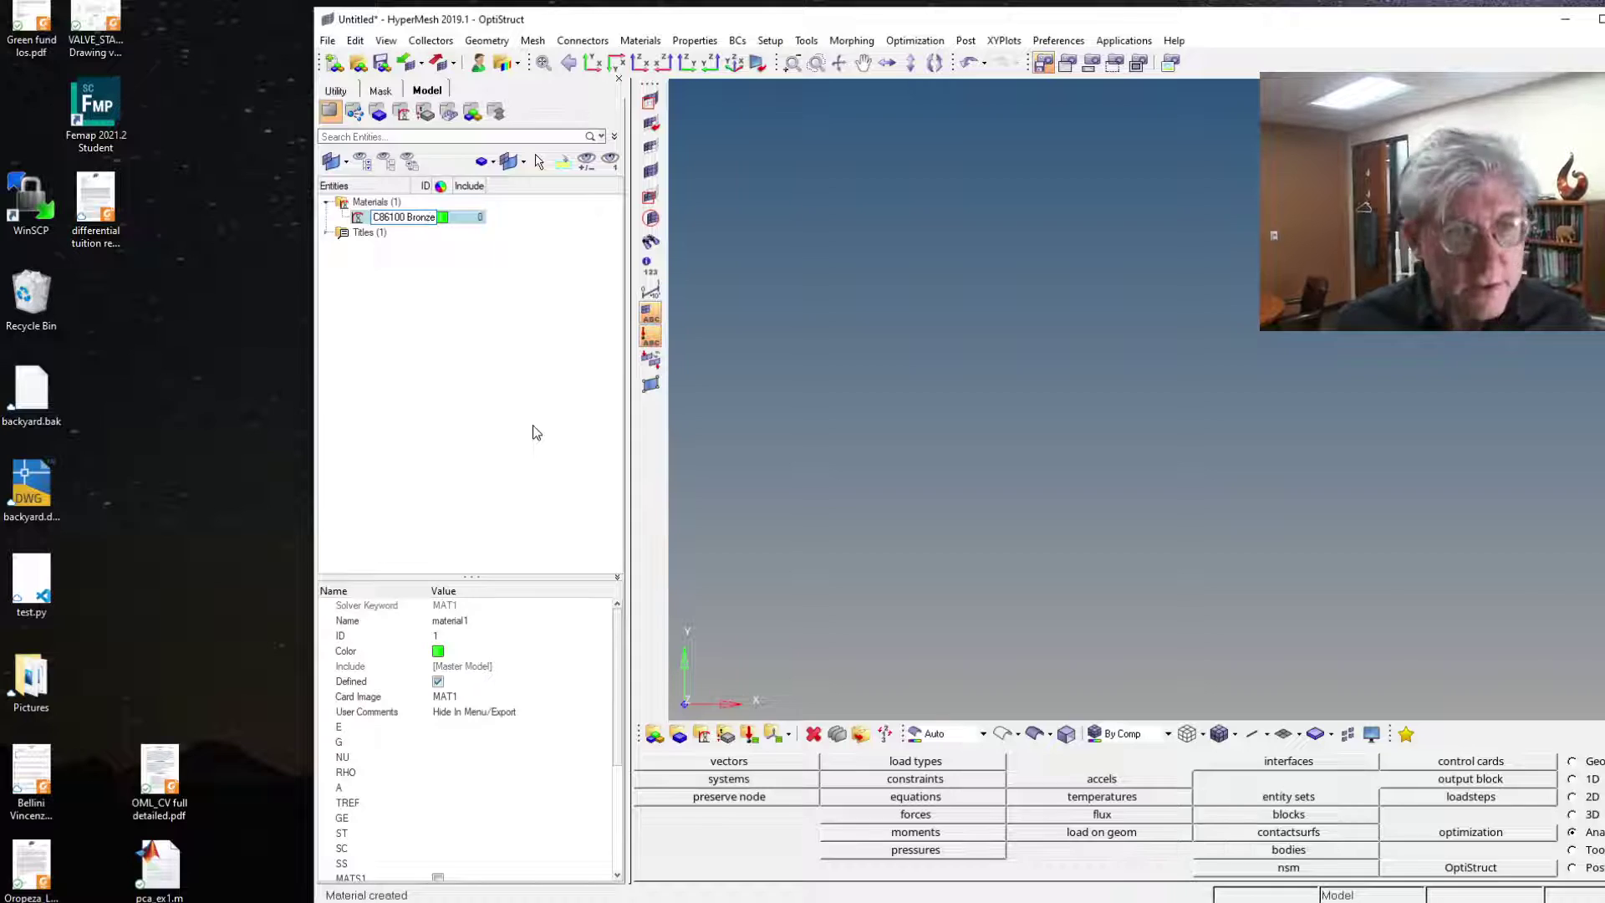
- Set the C86100 Bronze material's shear modulus G to 38000 and its Poisson's ratio NU to 0.34
click(464, 727)
text(210000)
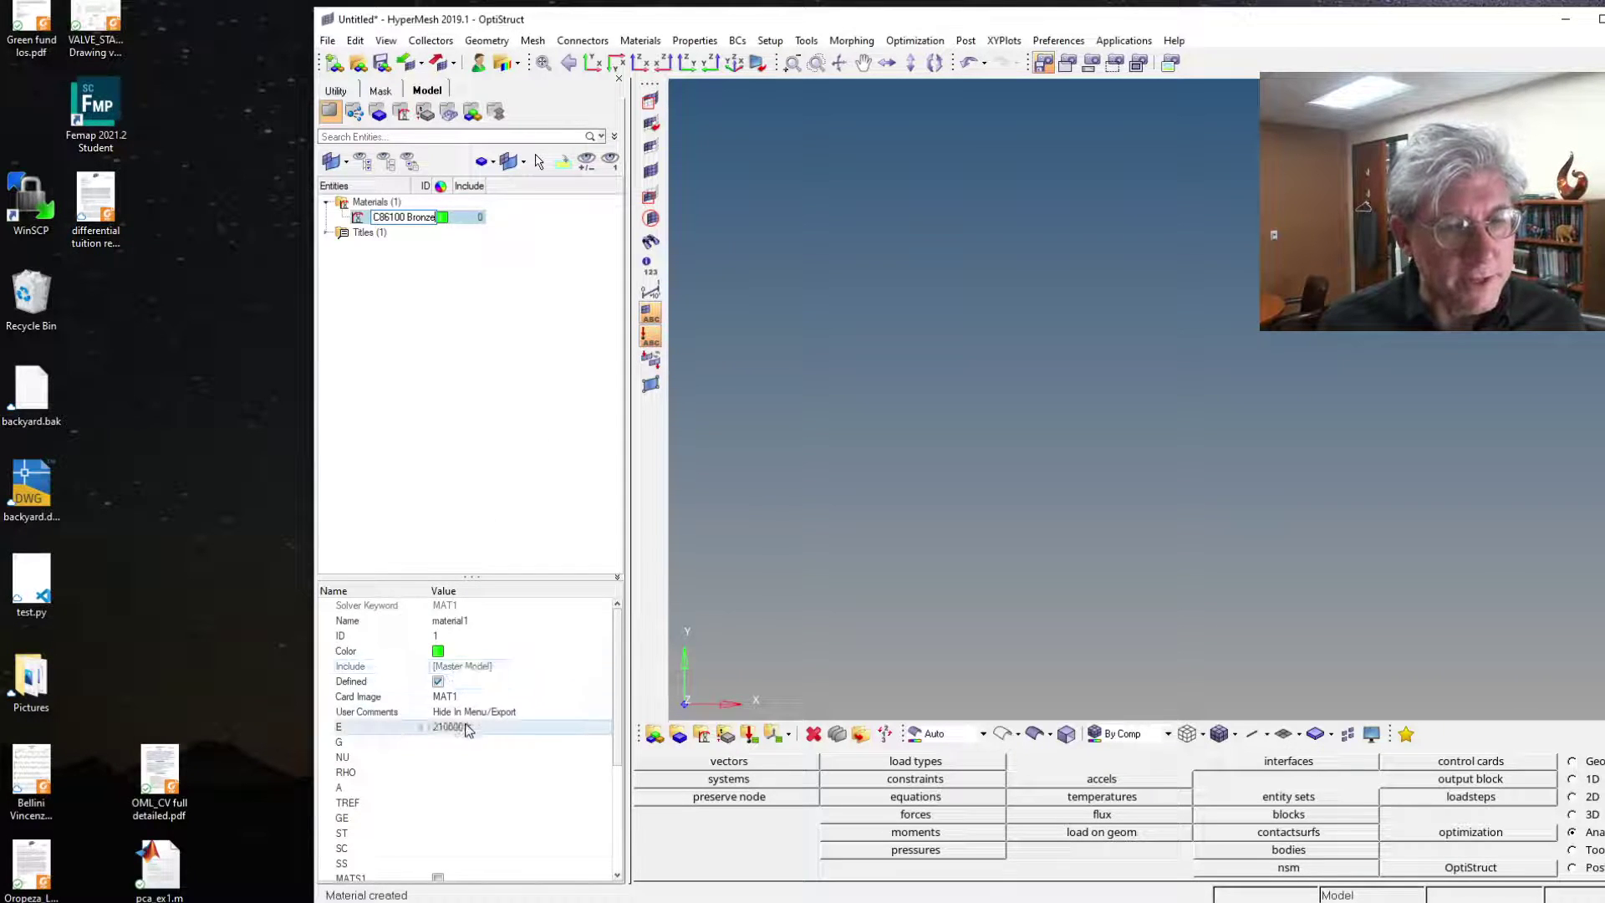
click(459, 742)
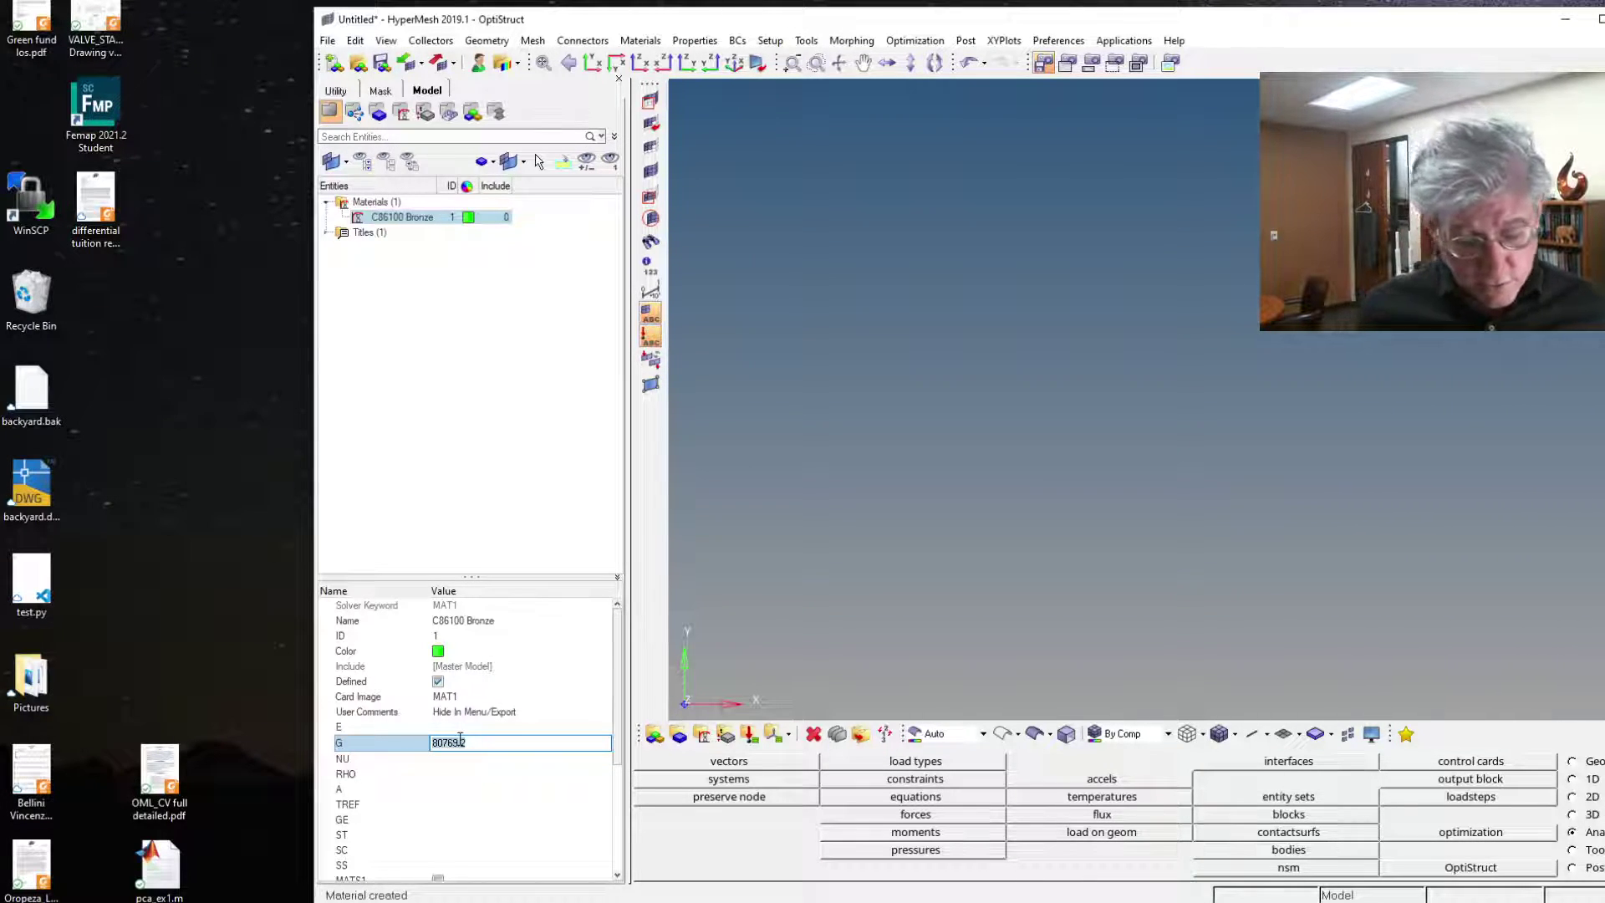
text(38)
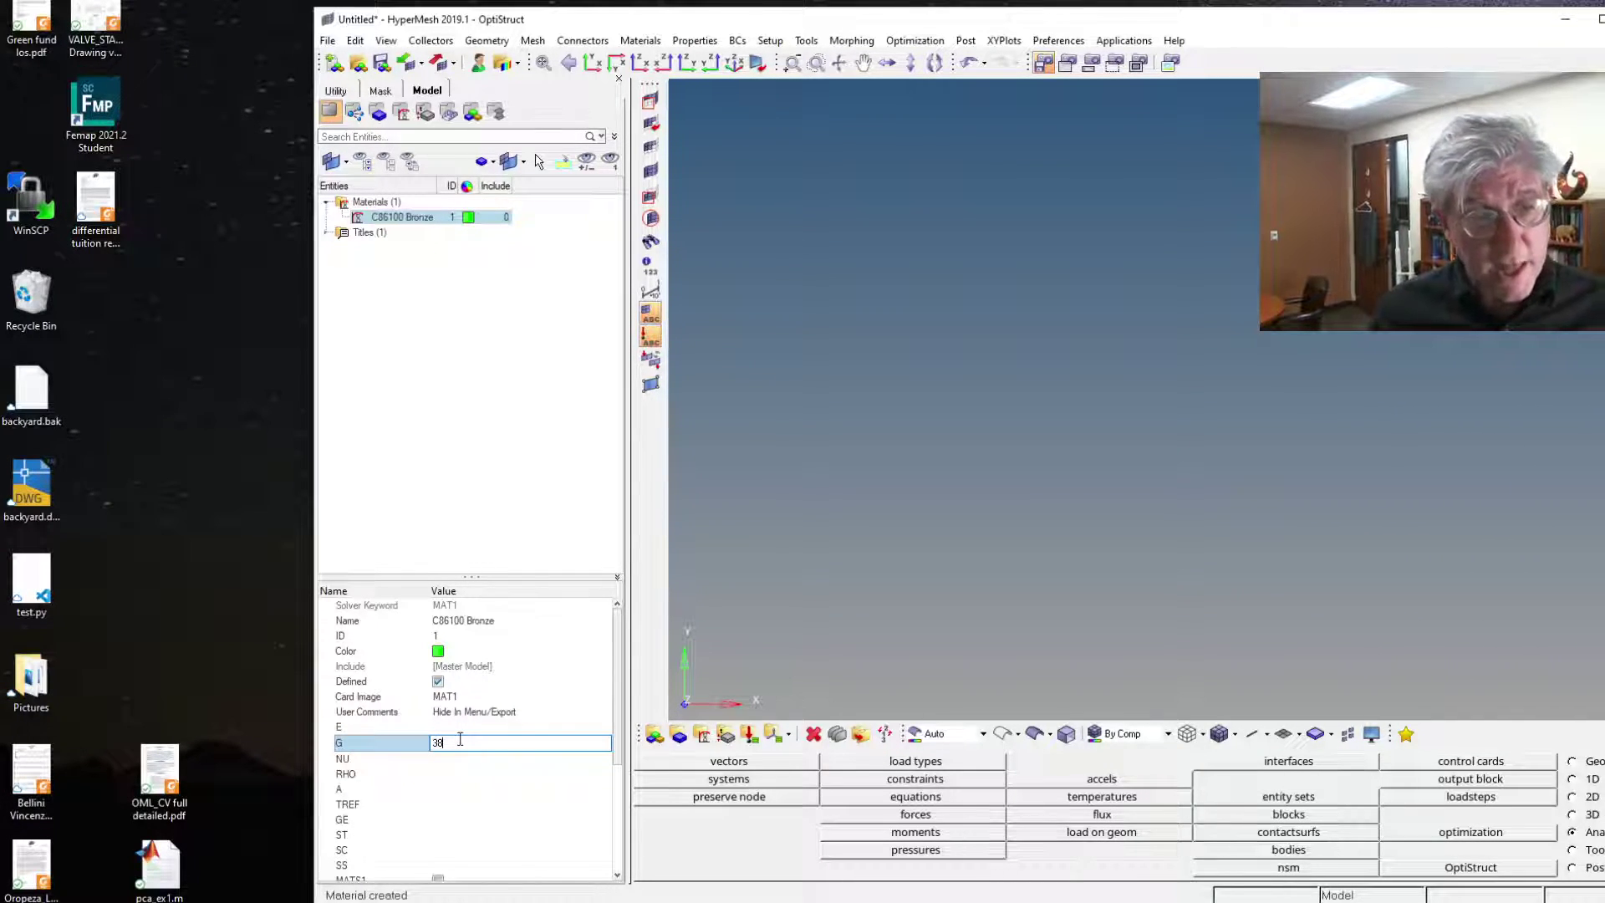
text(000)
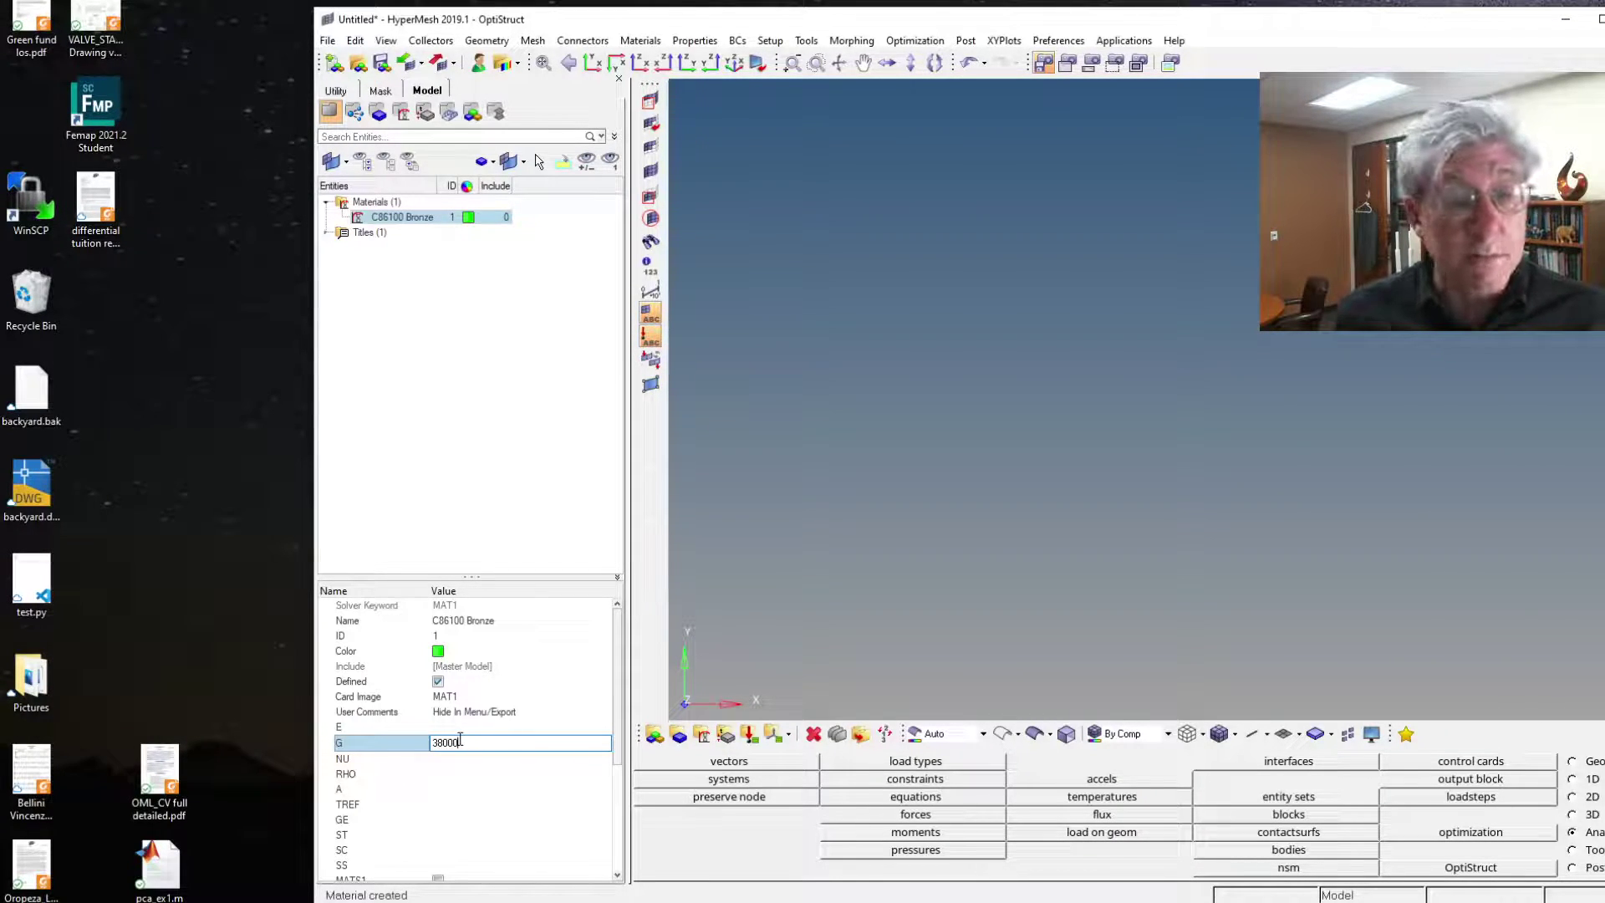
key(Return)
click(442, 758)
text(0.3)
text(.34)
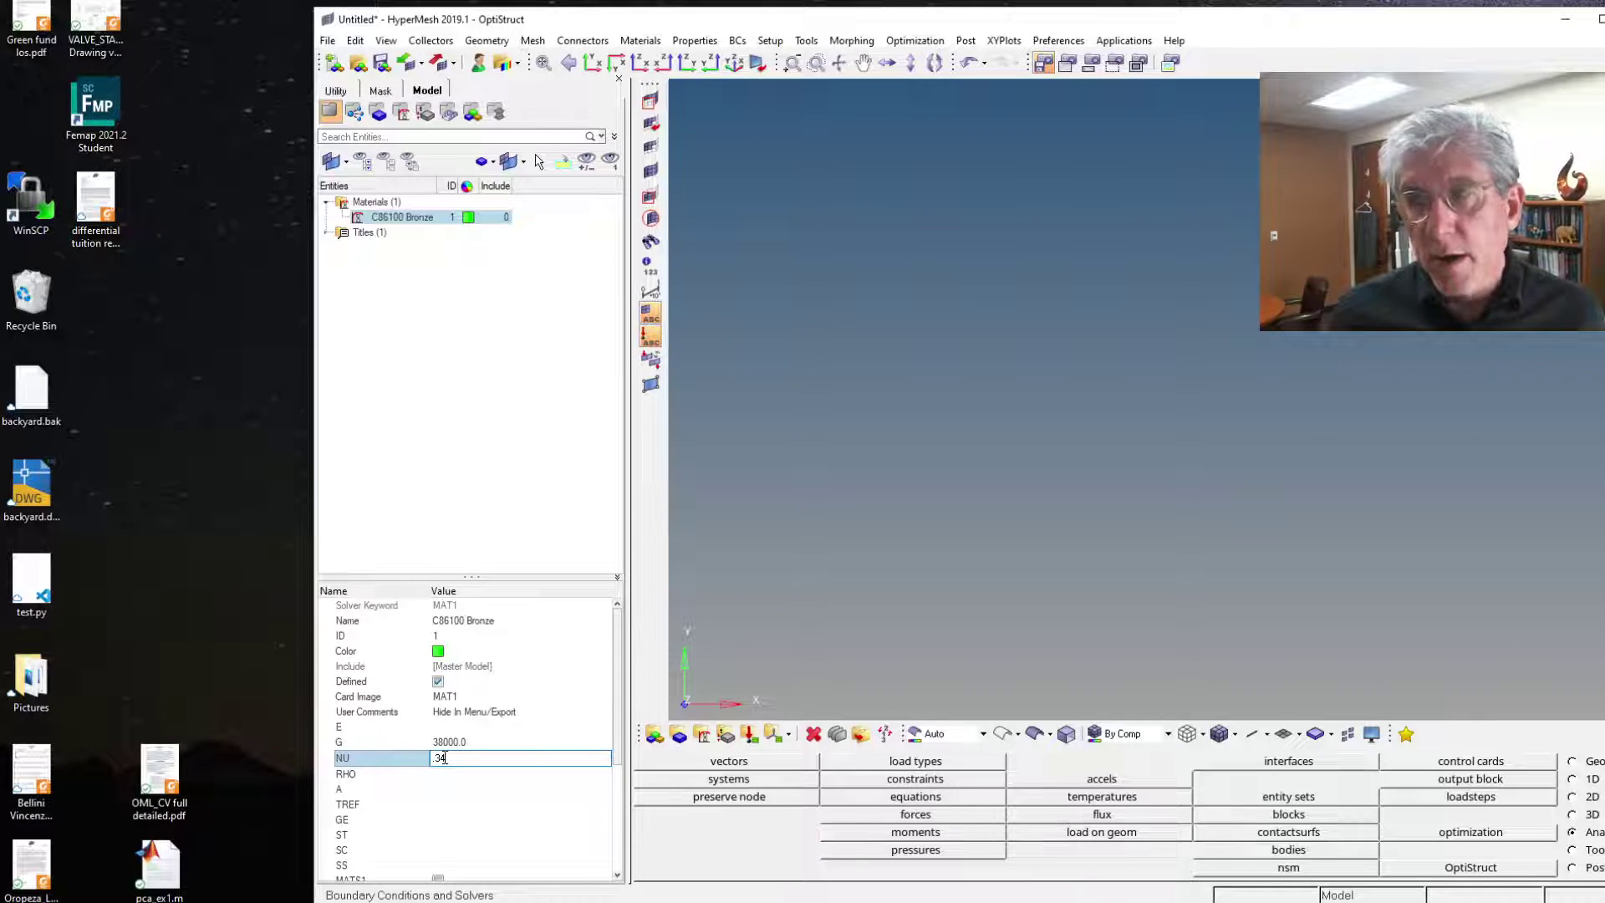
key(Return)
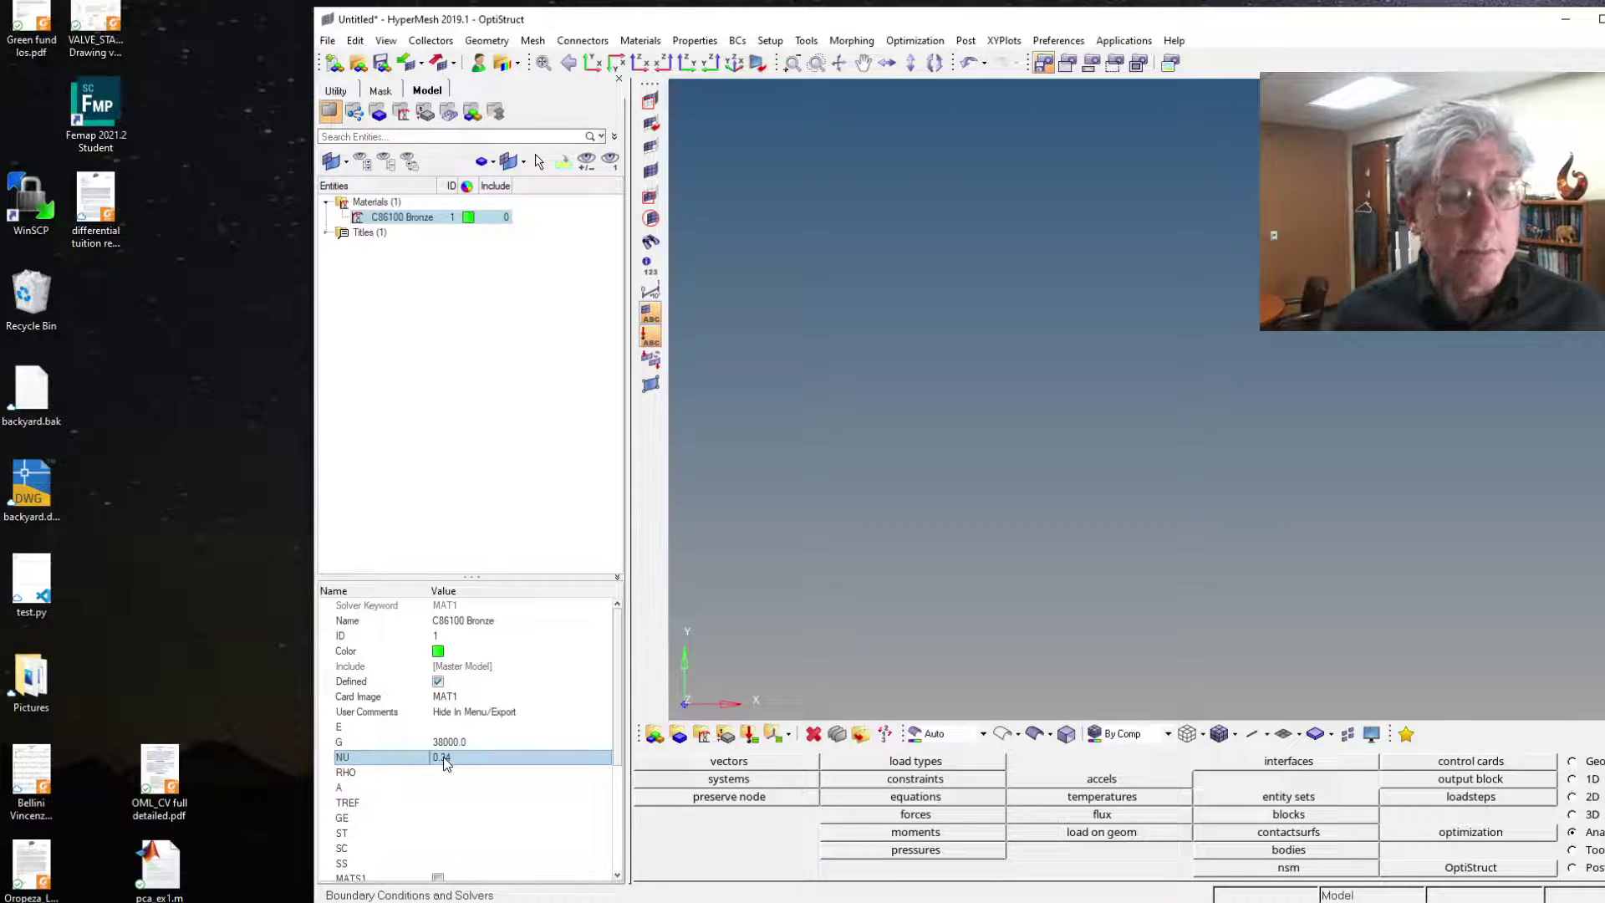
- Create a new property in the model and name it "Box Beam"
right_click(418, 305)
mouse_move(437, 308)
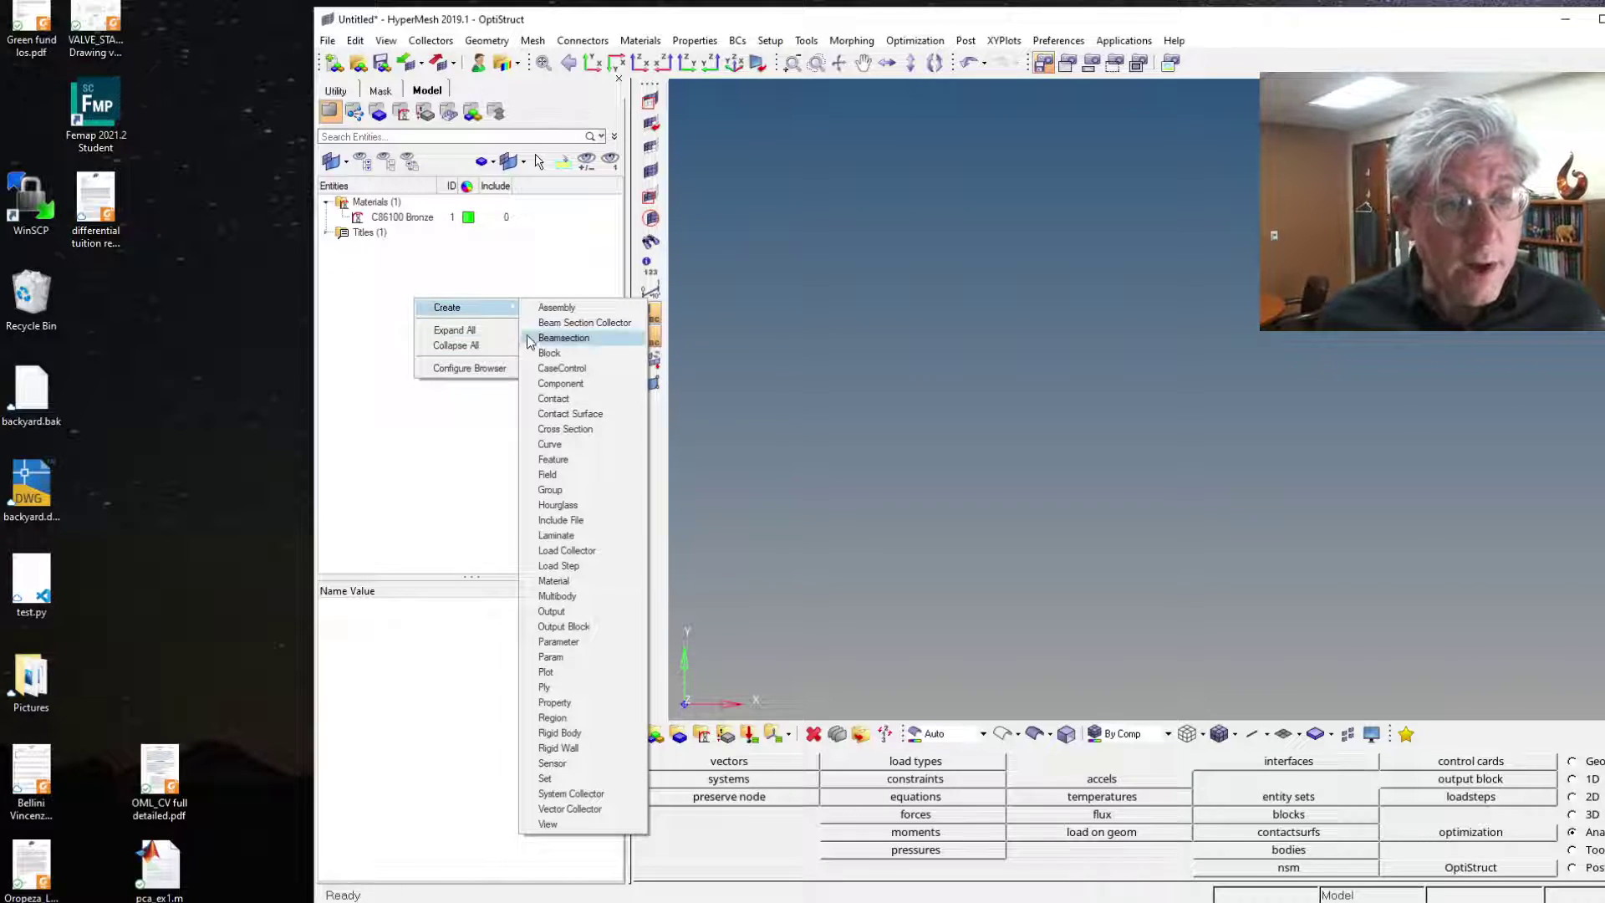
click(580, 705)
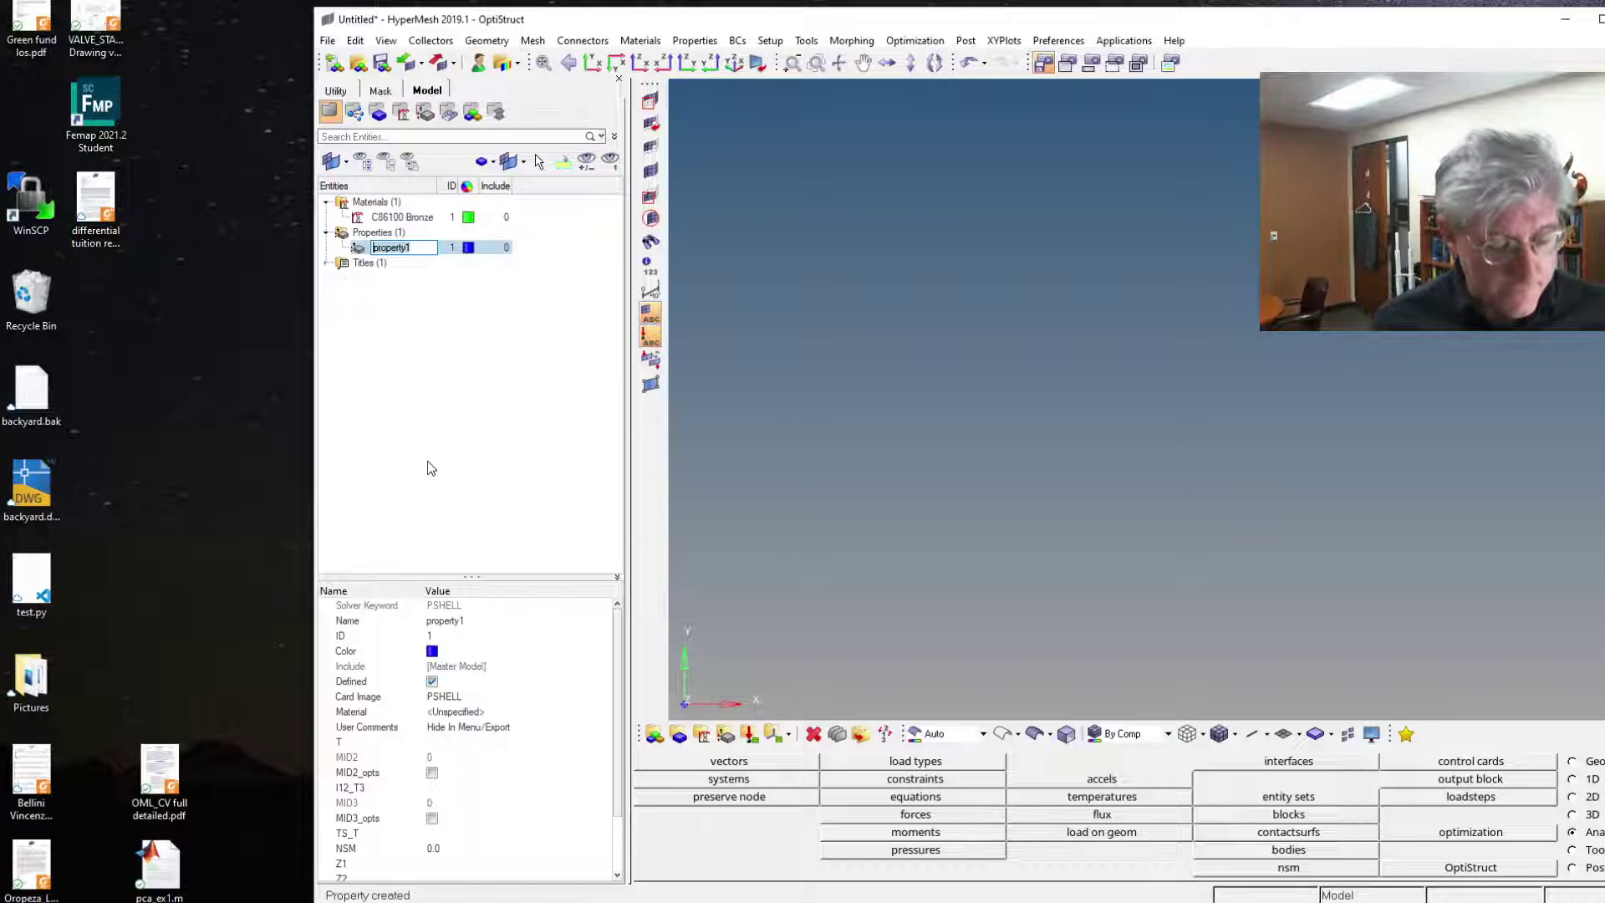
text(Box)
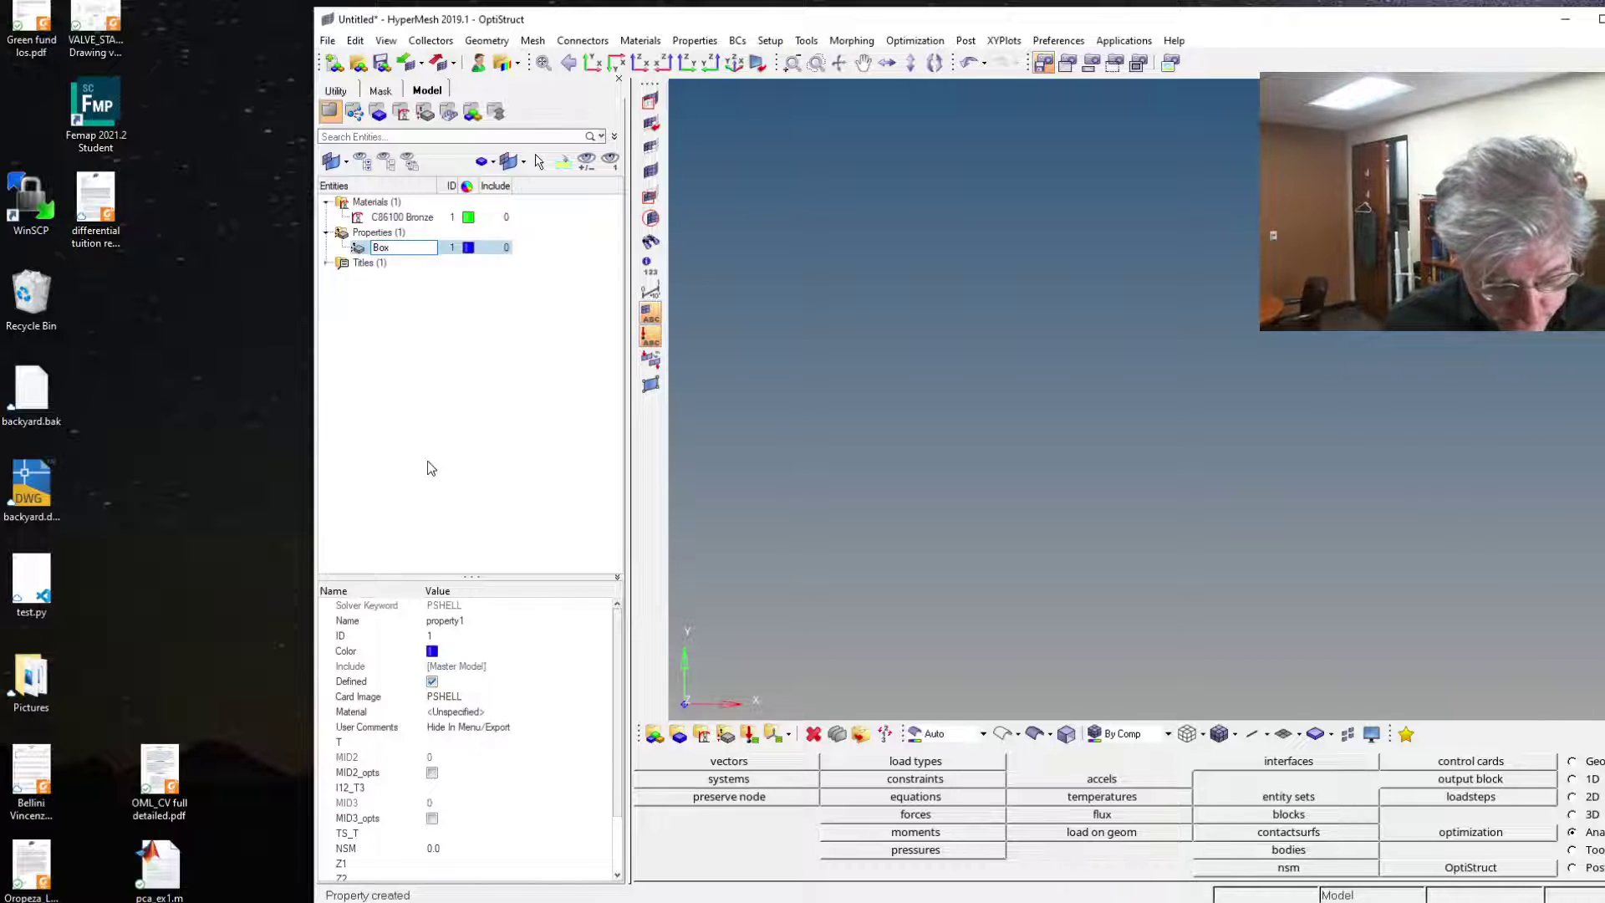
text( Beam)
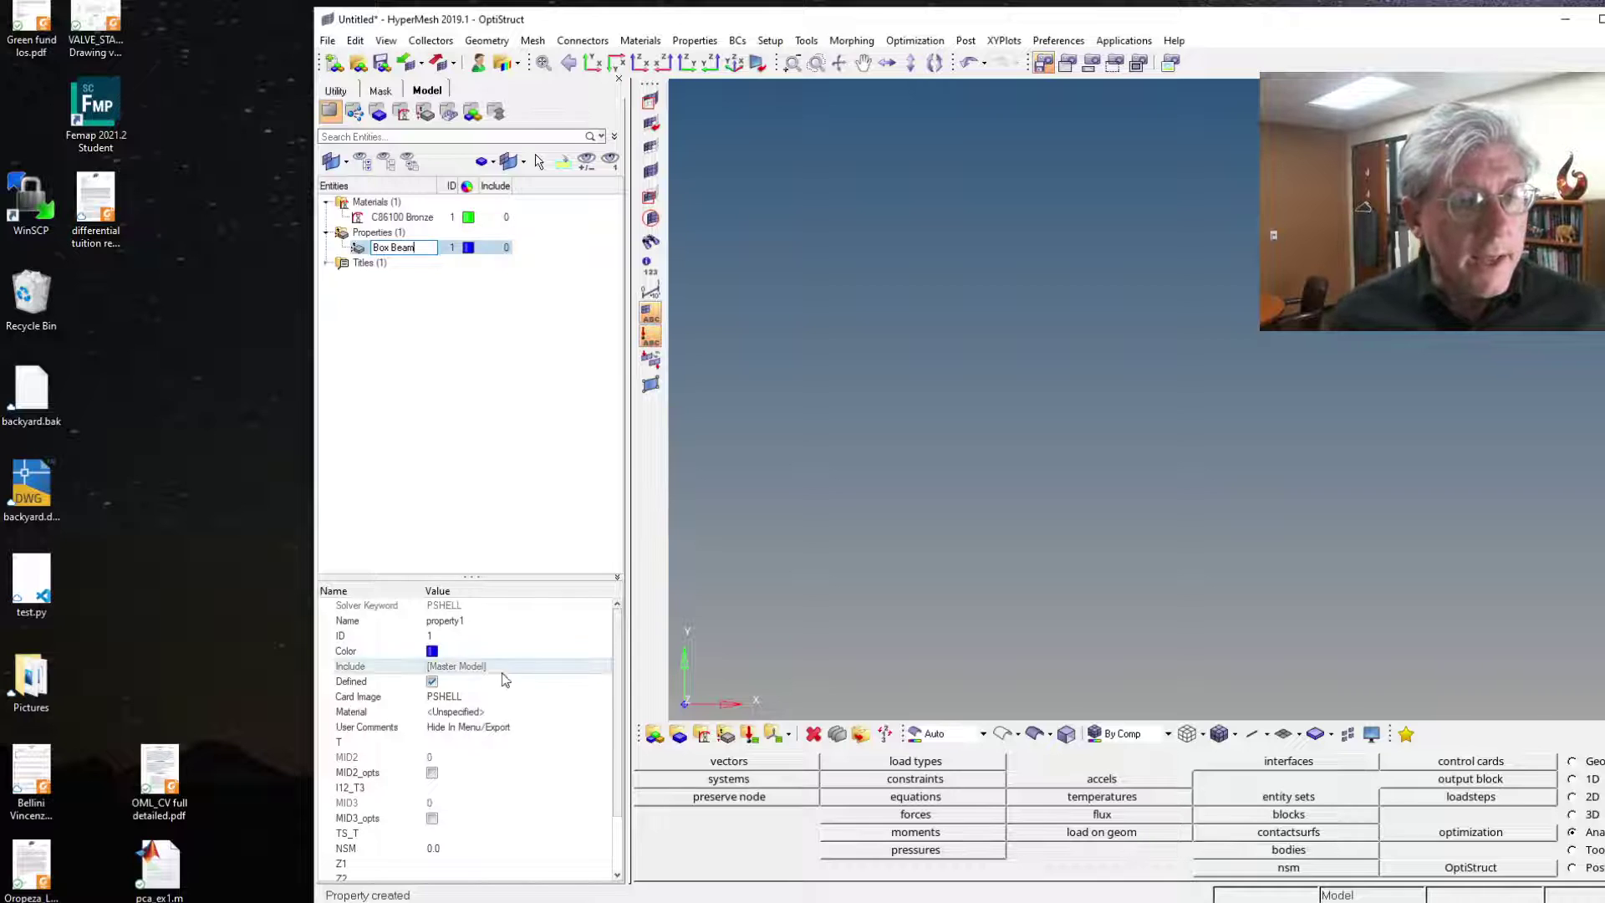
- Change the Box Beam property's card image to PBARL and accept the change
click(475, 696)
click(473, 698)
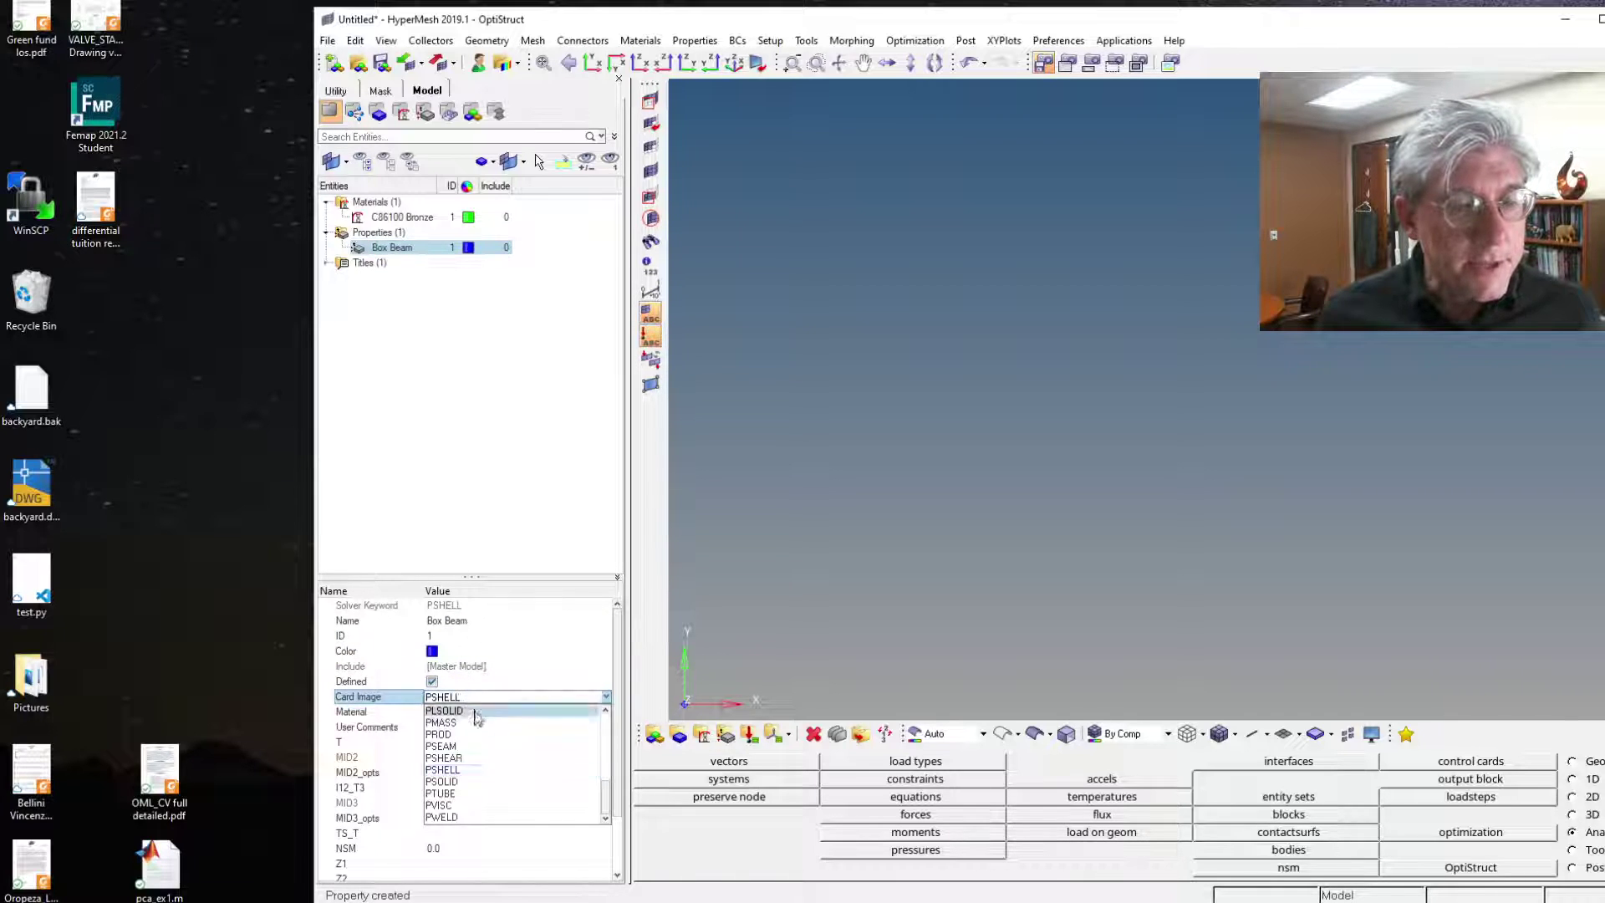
scroll(489, 733, up, 10)
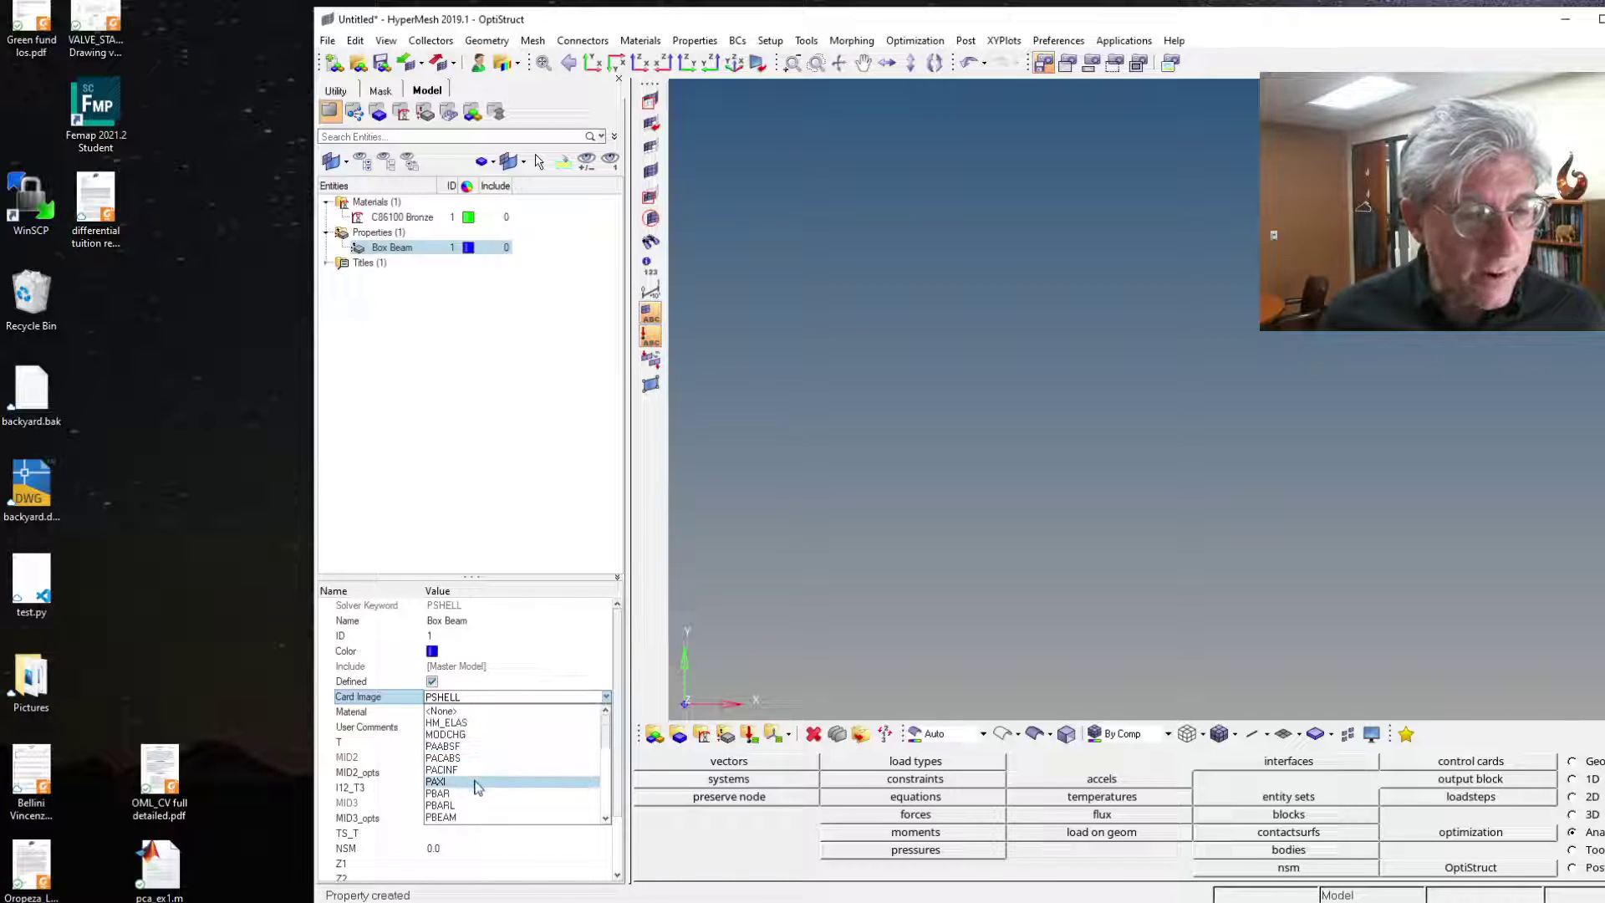
scroll(472, 753, down, 3)
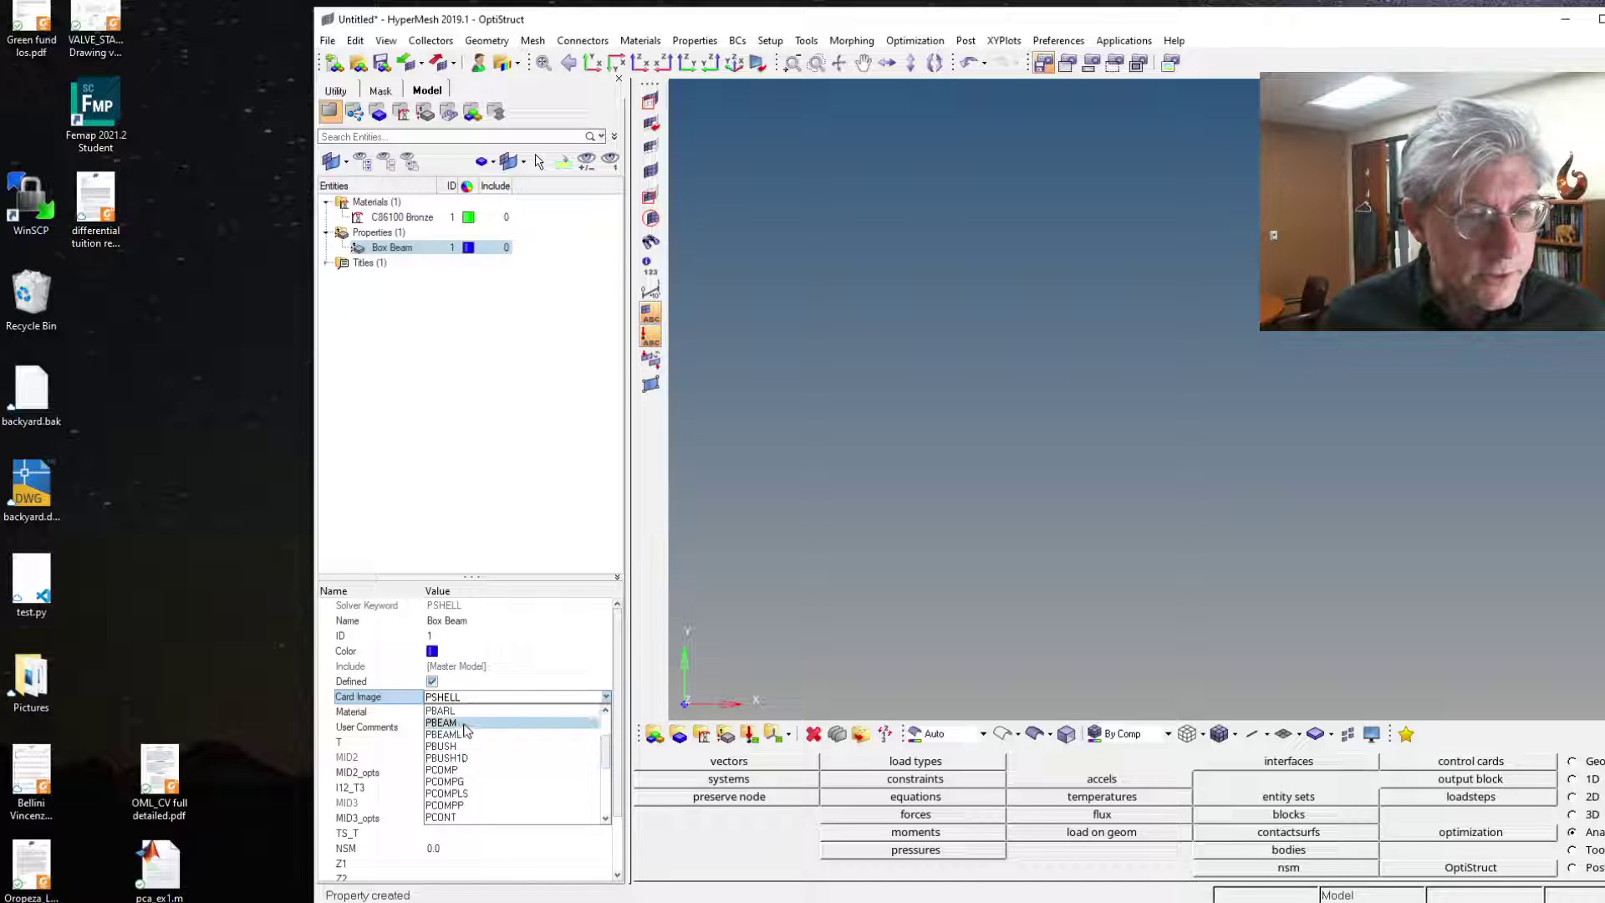
click(464, 713)
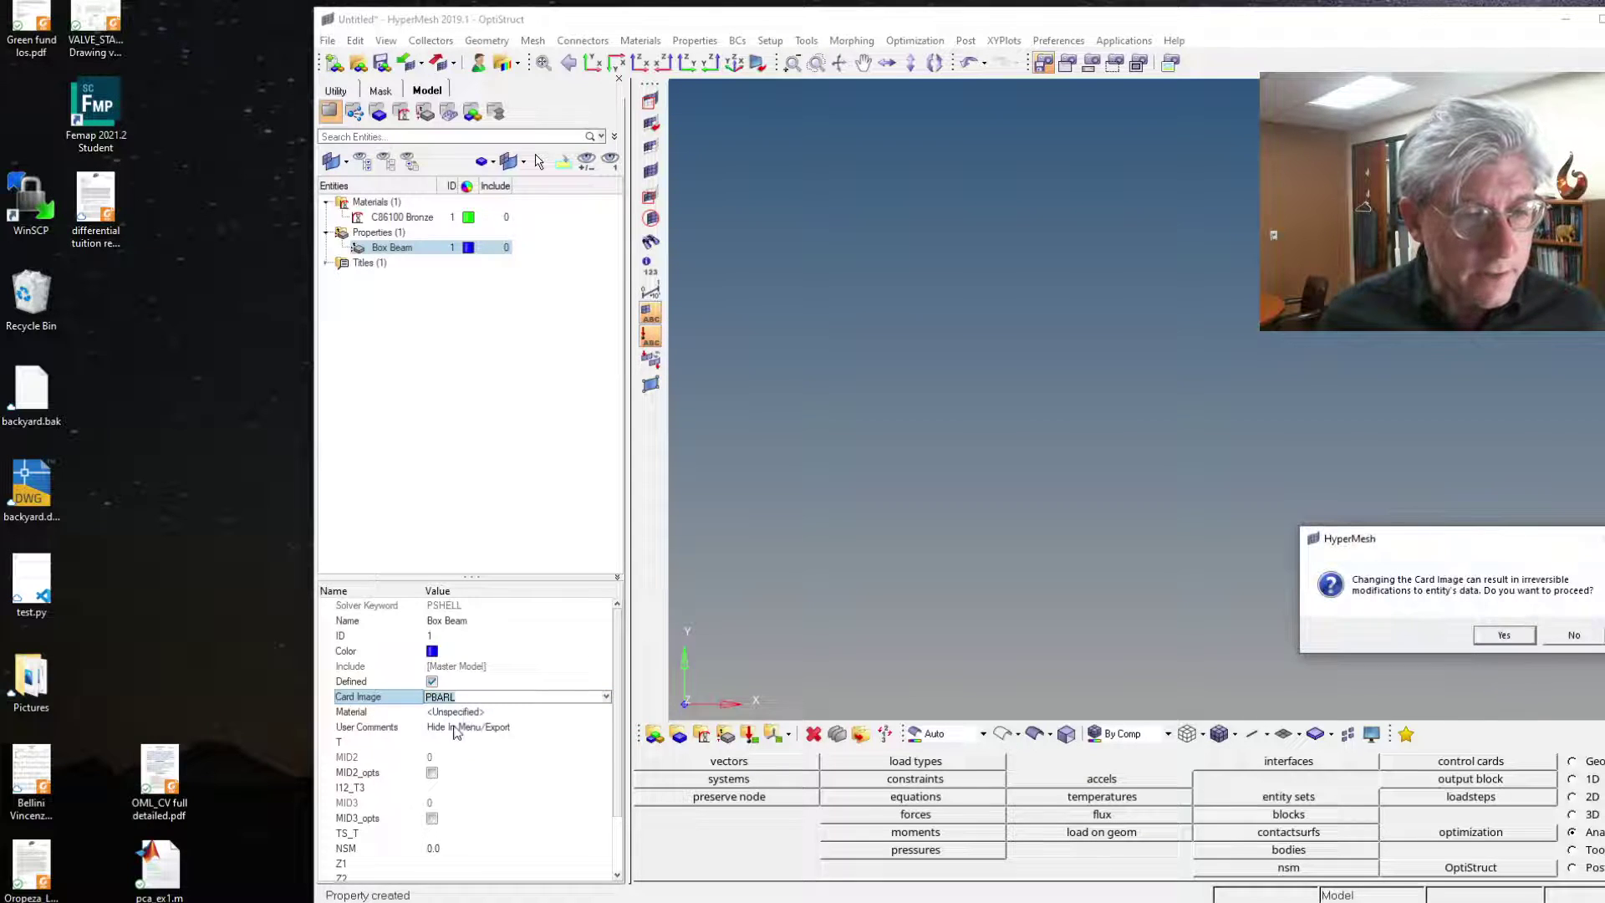
click(1492, 644)
- Assign the C86100 Bronze material to the Box Beam property
click(454, 712)
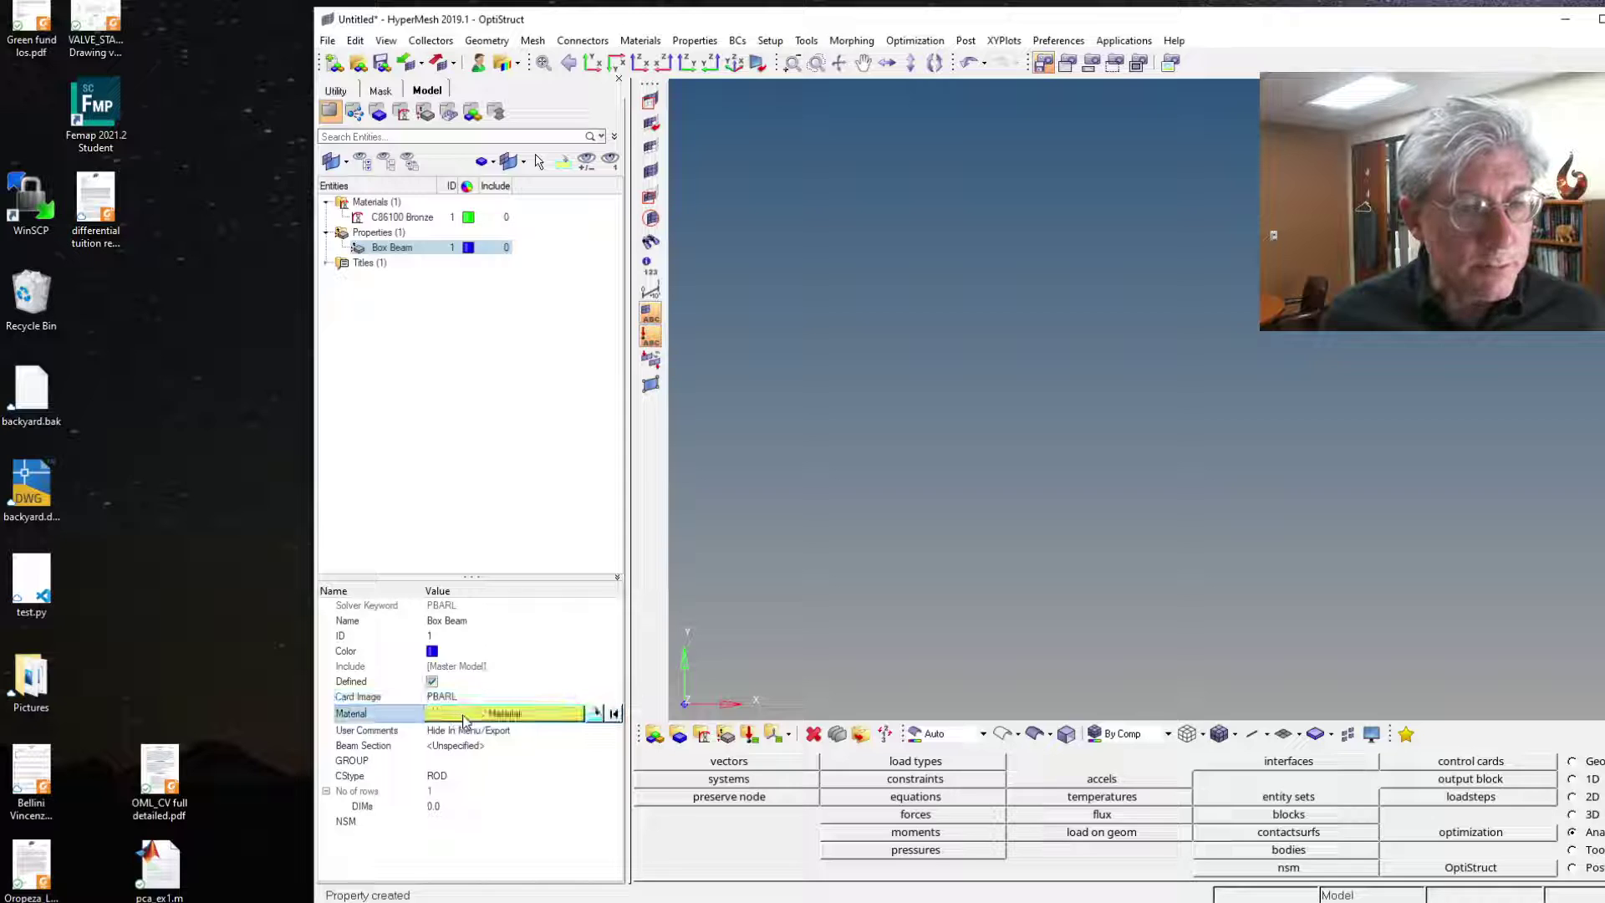
click(464, 715)
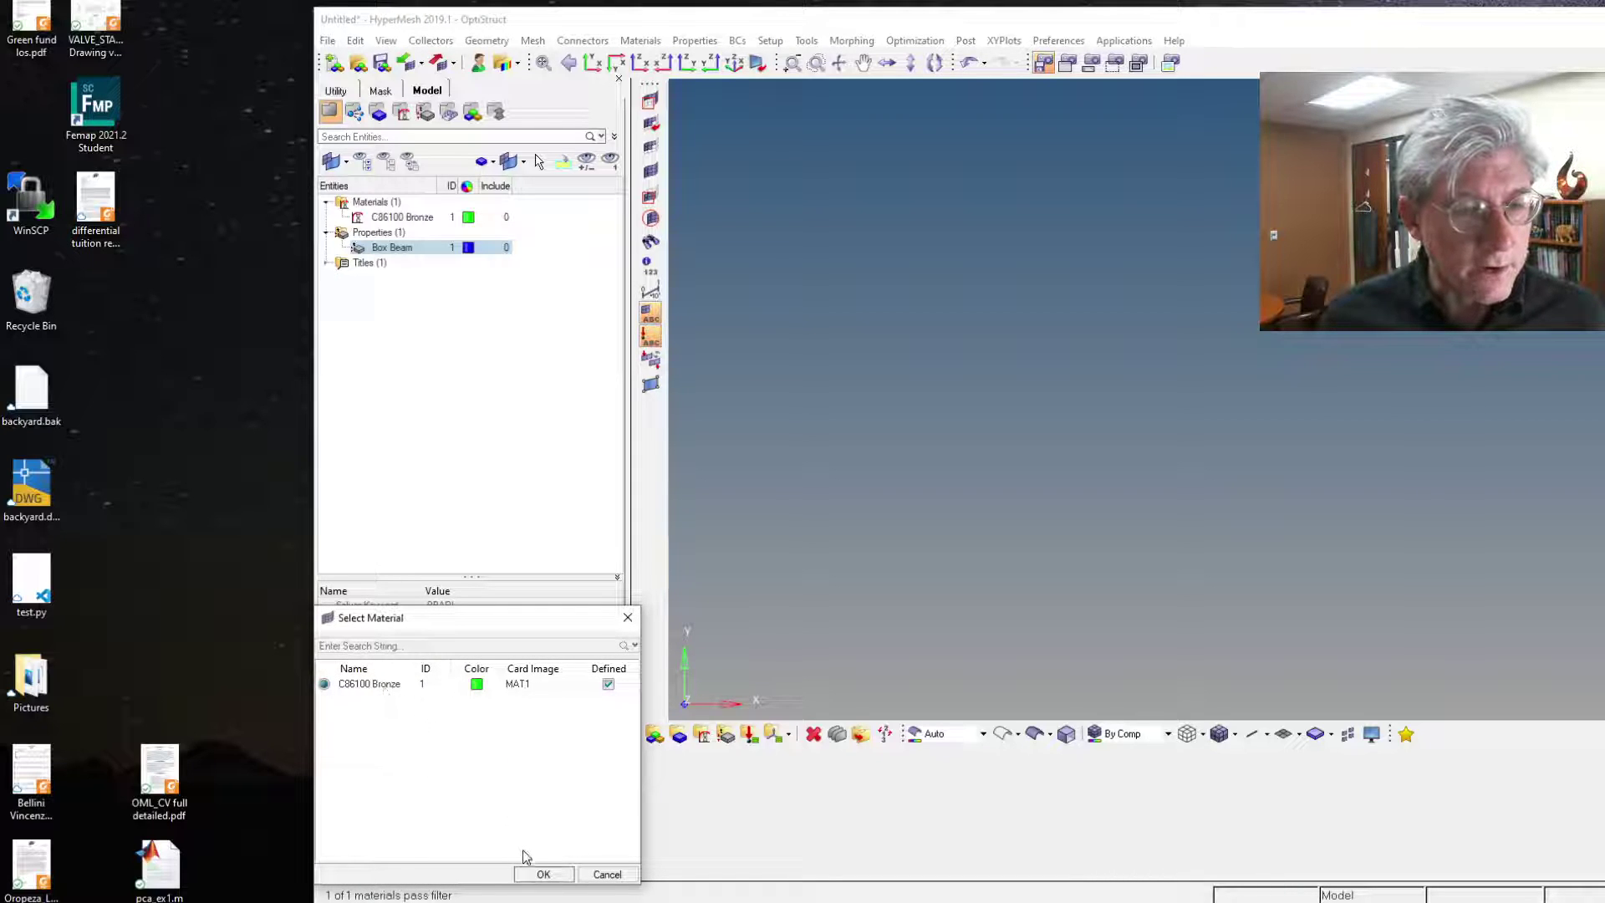
click(539, 874)
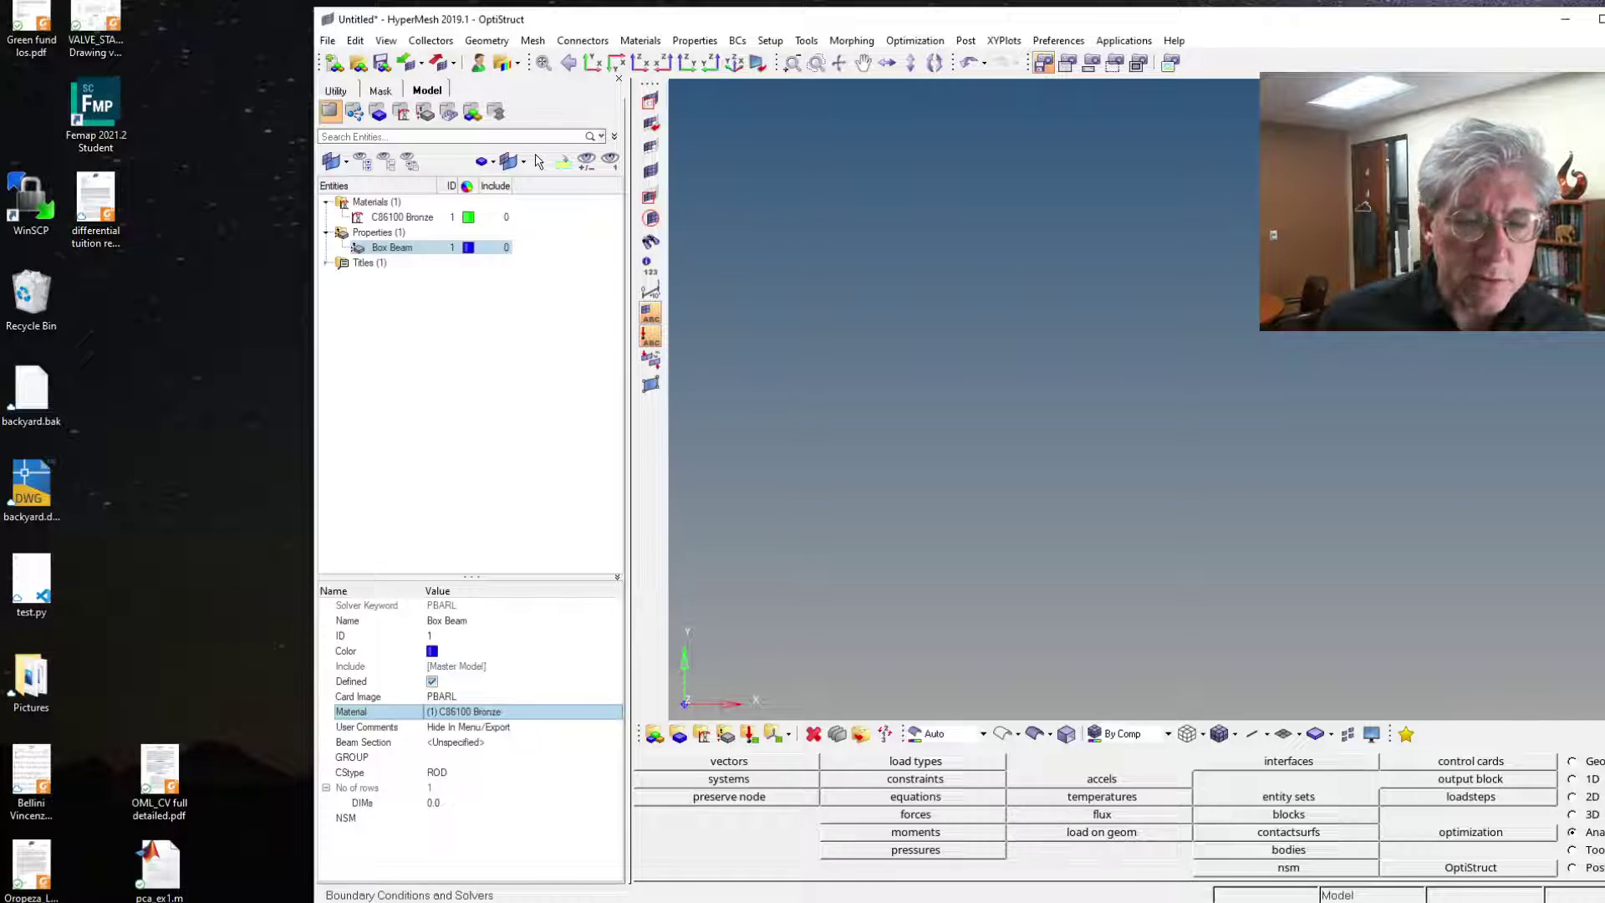
- Switch to the browser's Autodesk PBARL reference page and examine the BOX and BOX1 cross-section dimension diagrams
key(alt+Tab)
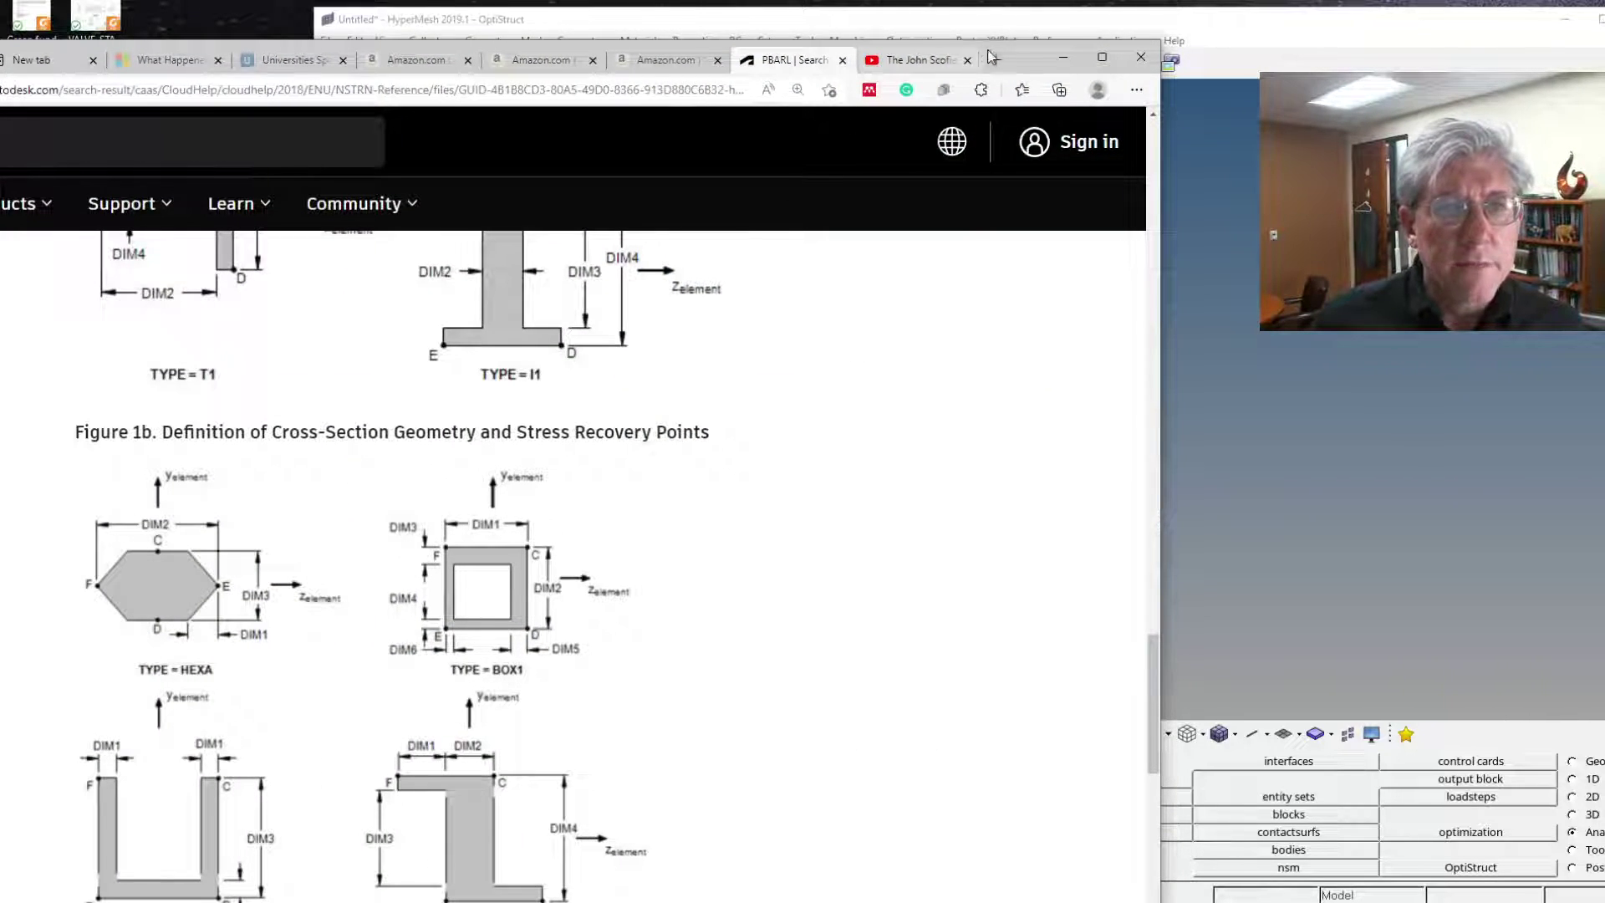
drag(990, 59, 1337, 45)
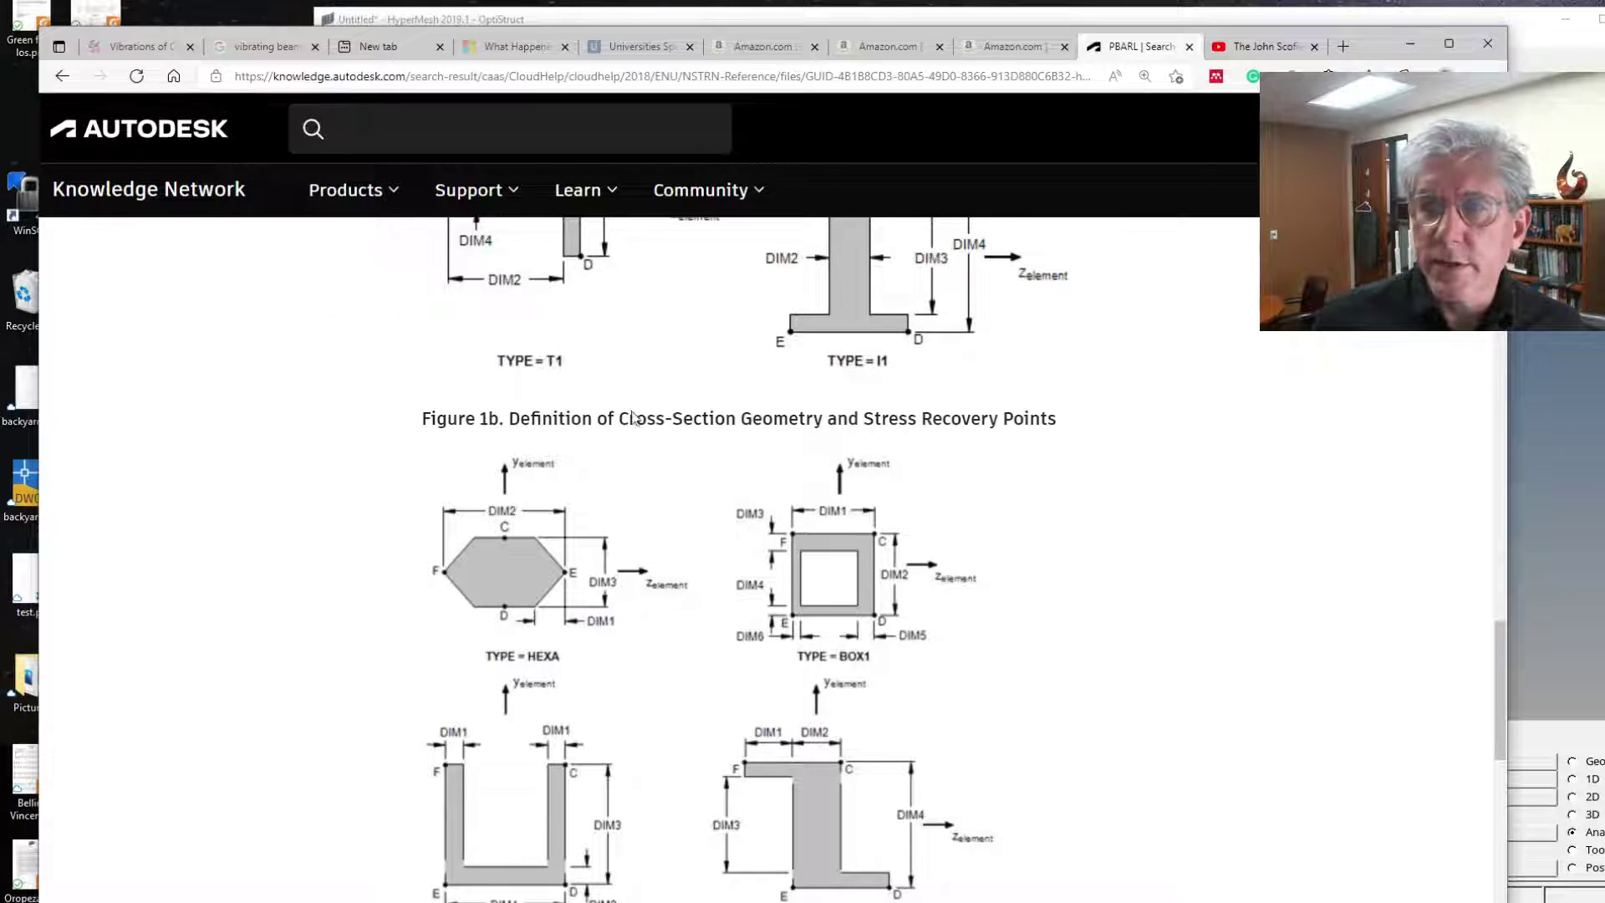
scroll(746, 520, up, 5)
scroll(744, 520, up, 3)
scroll(741, 535, down, 7)
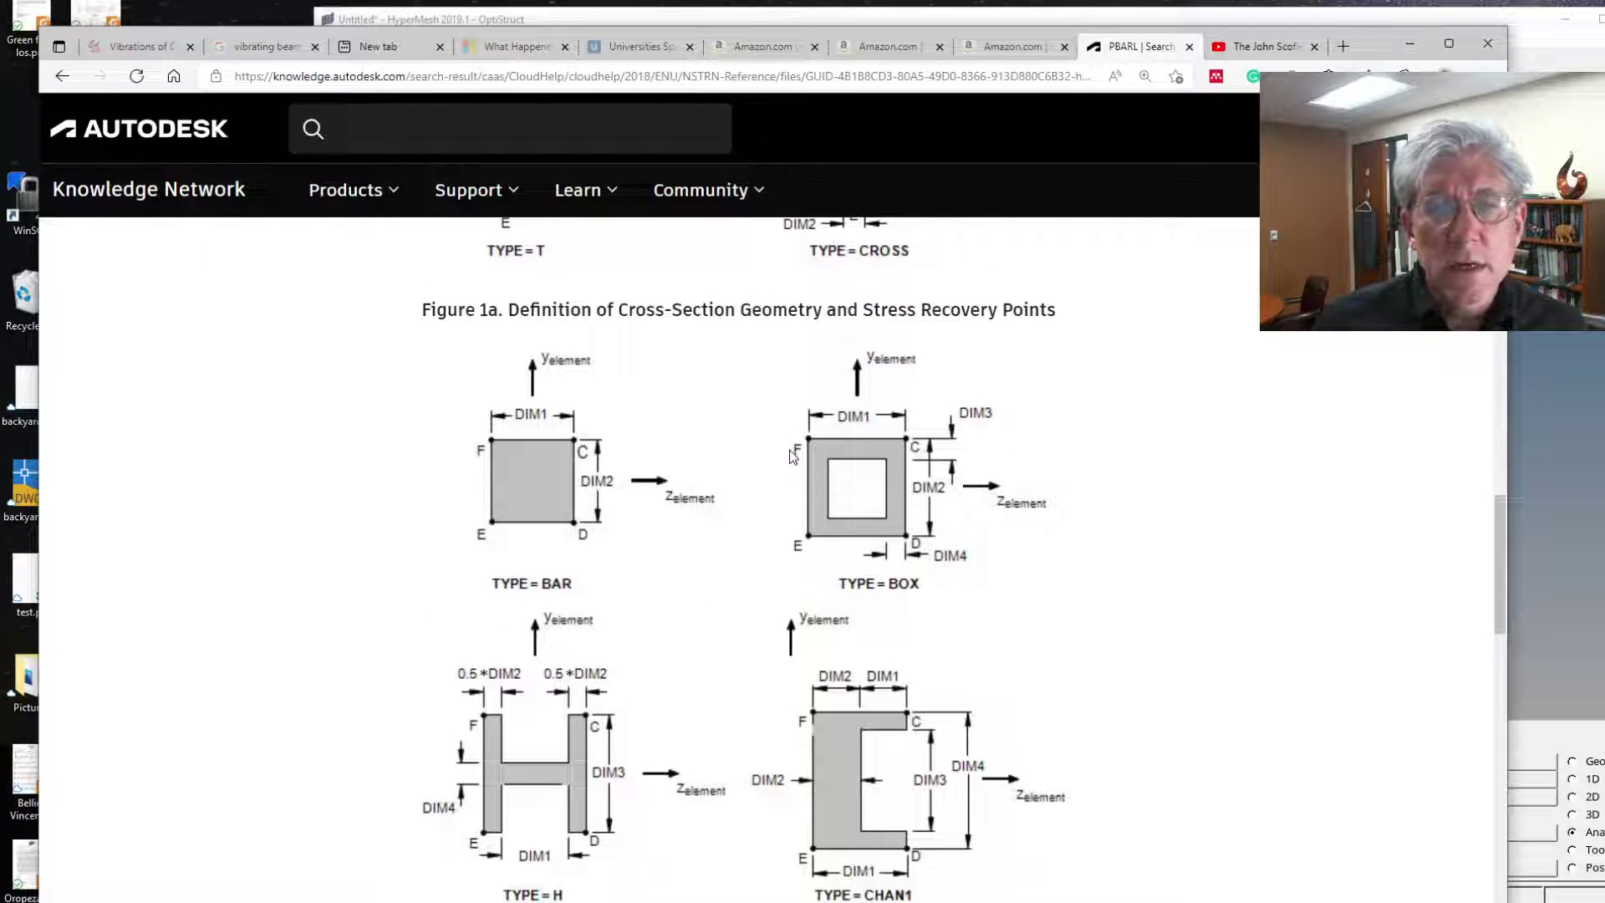
scroll(817, 532, down, 3)
scroll(815, 531, down, 10)
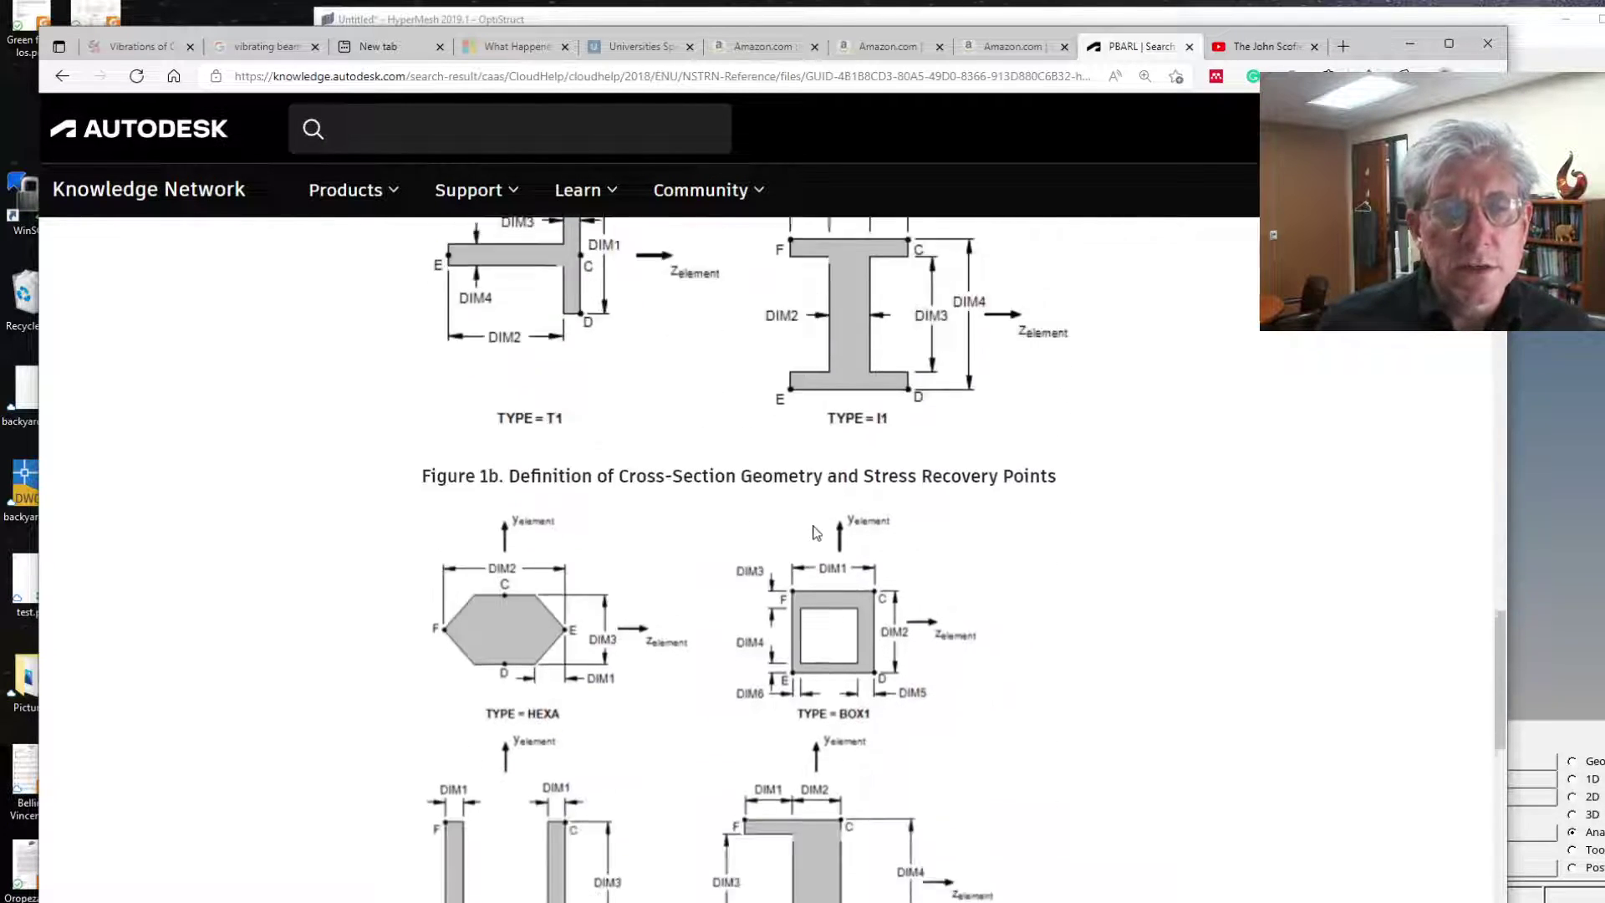
scroll(811, 526, up, 3)
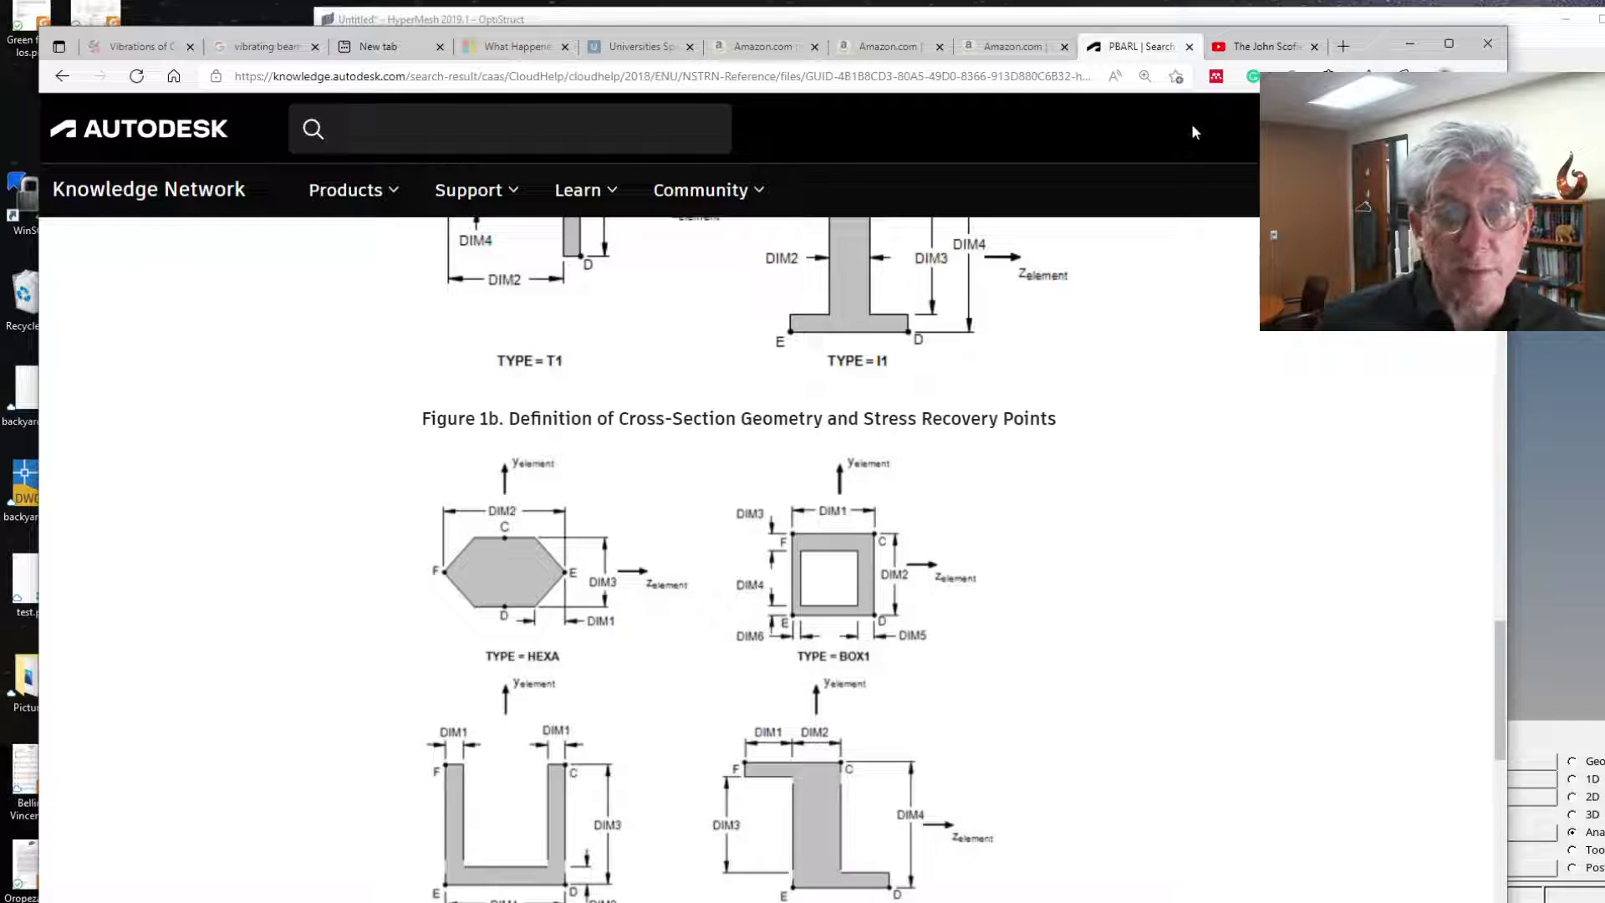
- Move the PBARL reference window aside, switch back to HyperMesh and reposition its window with the Box Beam property settings in view
drag(1374, 54, 1604, 46)
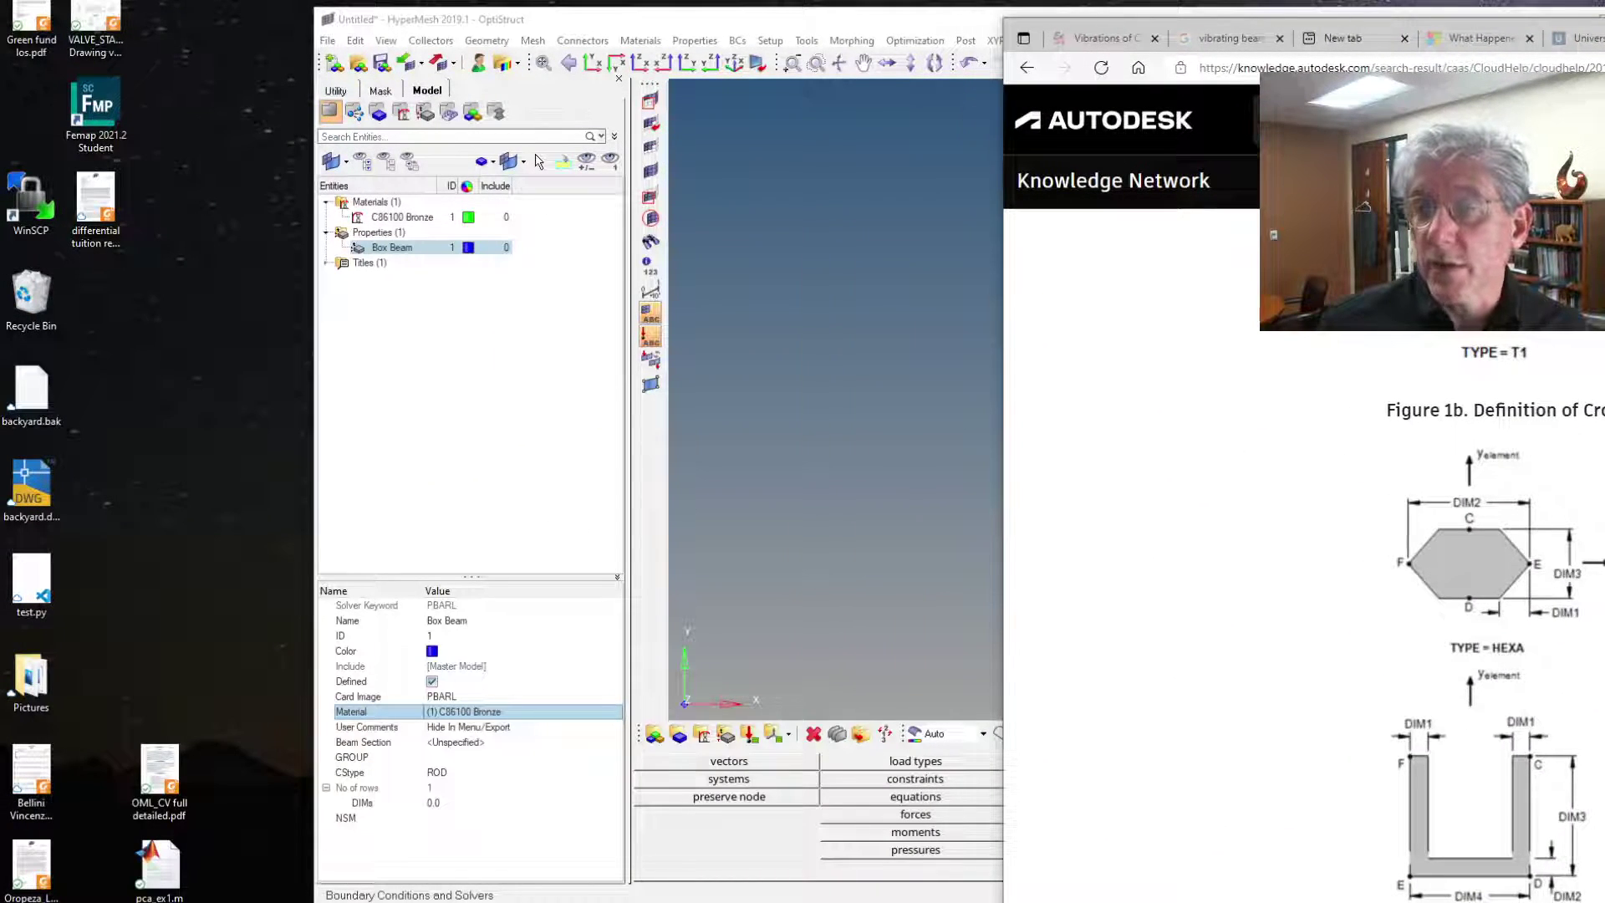
click(923, 29)
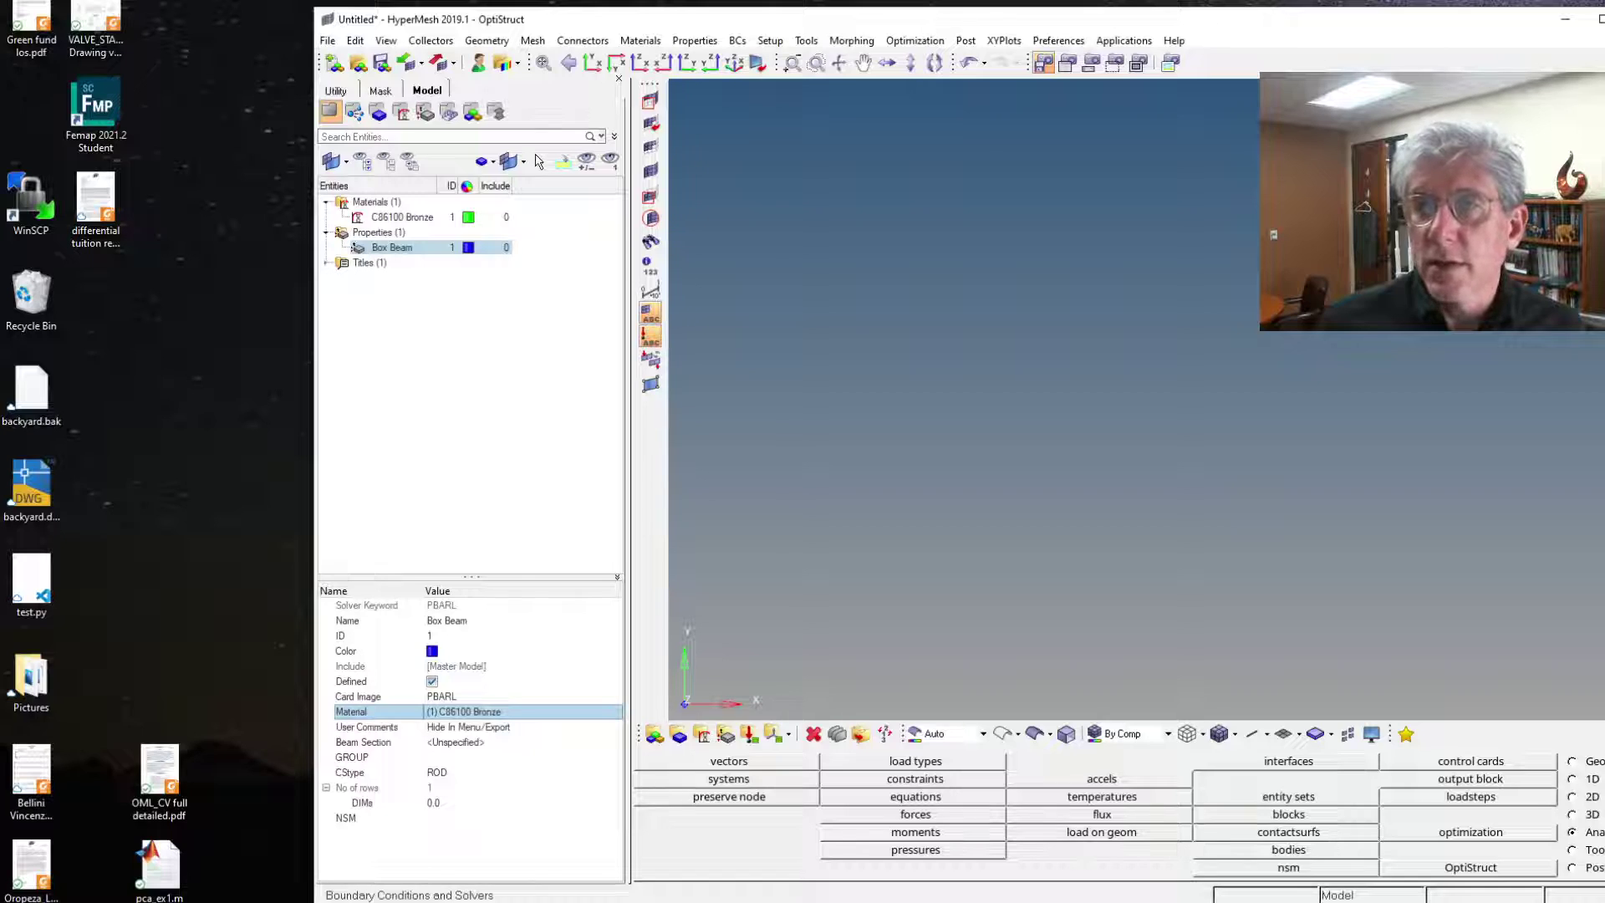
drag(1483, 30, 1397, 29)
drag(1590, 22, 1449, 15)
click(698, 168)
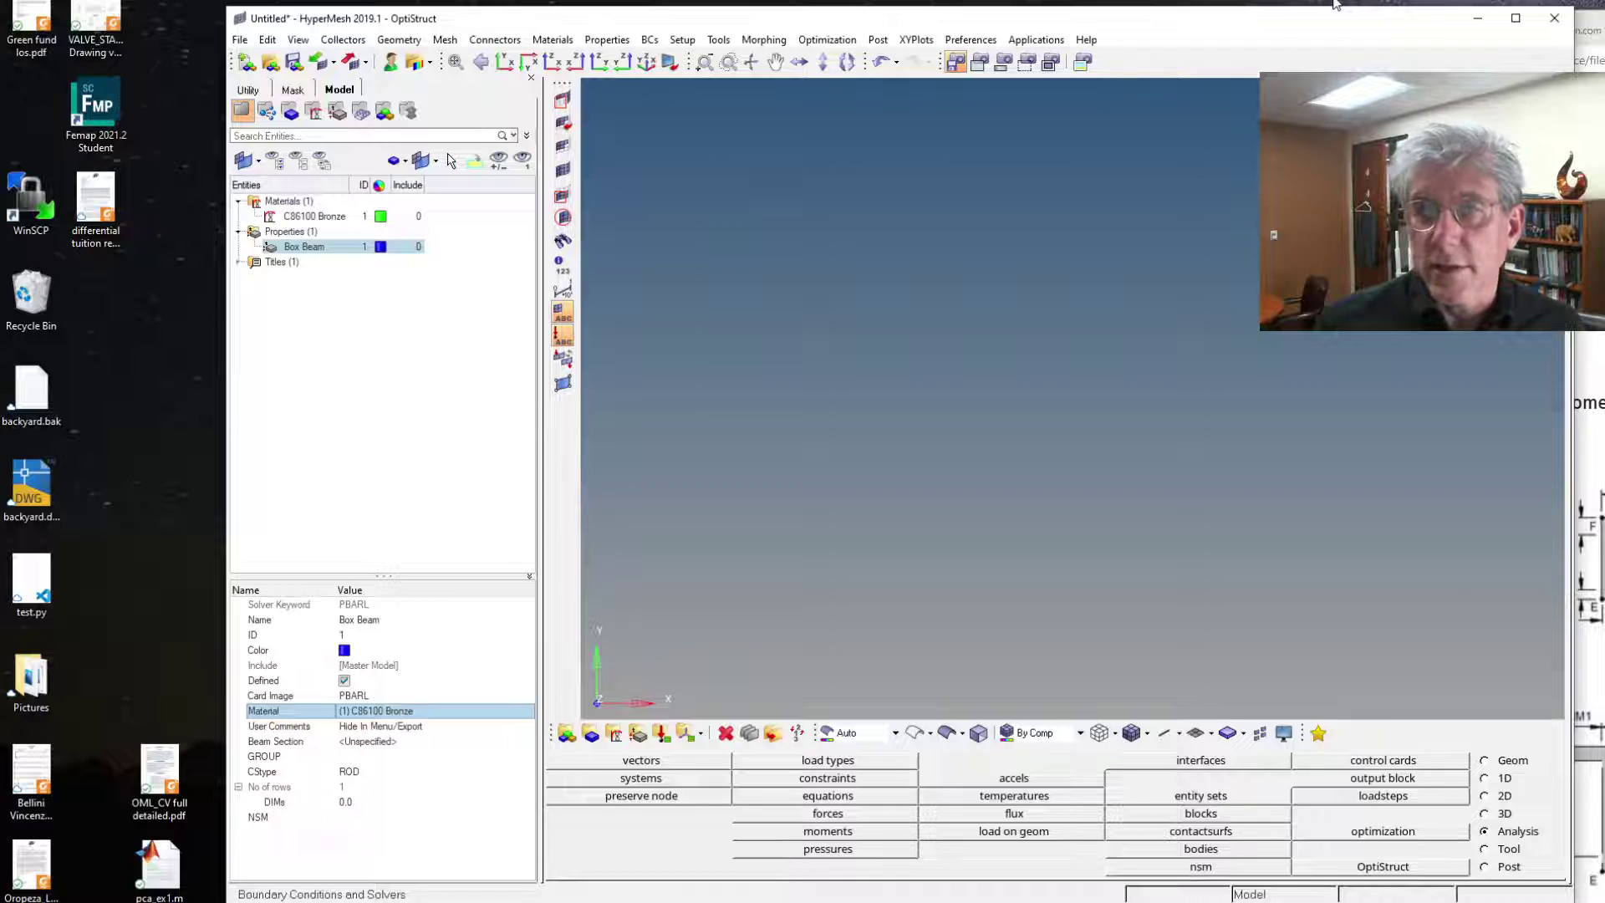
drag(1339, 21, 1133, 38)
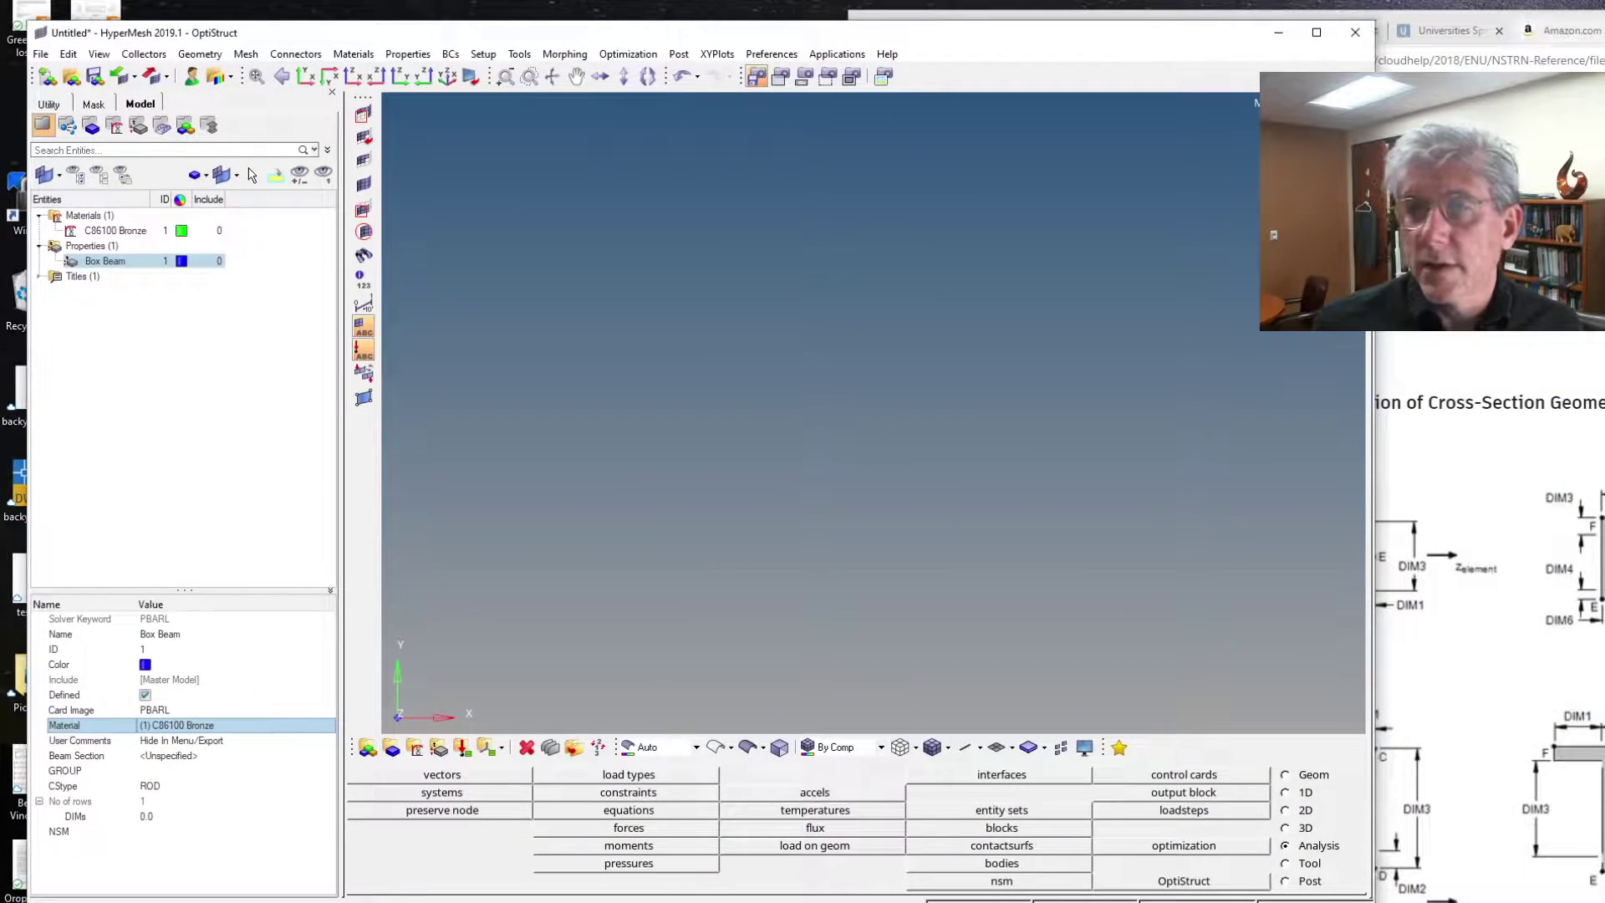
drag(1523, 19, 1359, 24)
click(646, 39)
drag(647, 38, 658, 38)
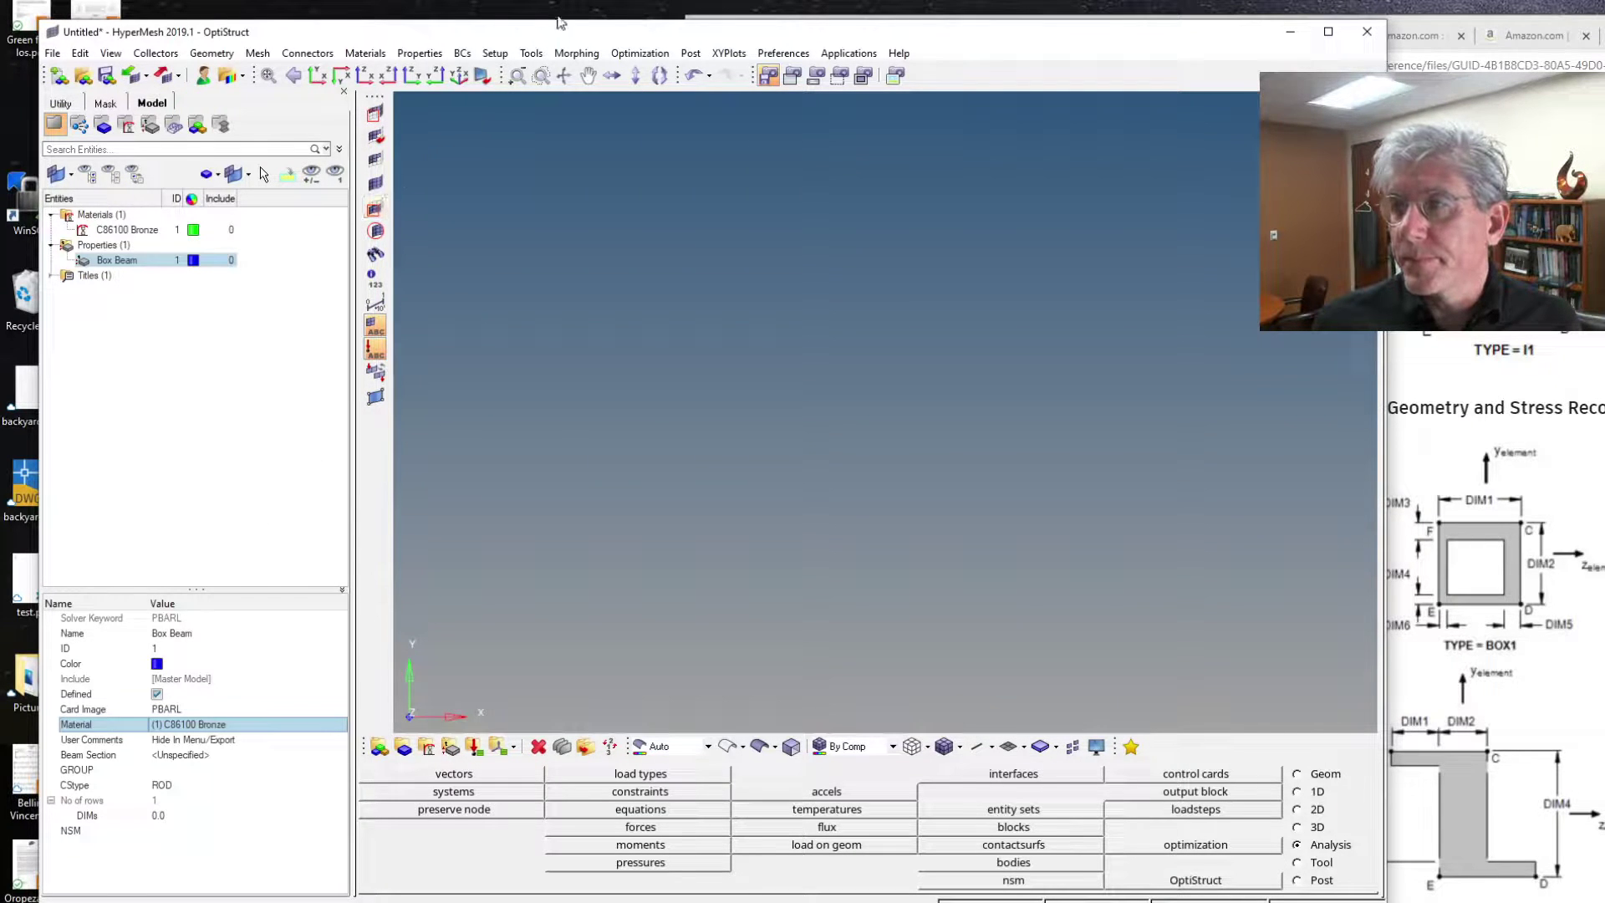
drag(468, 32, 933, 29)
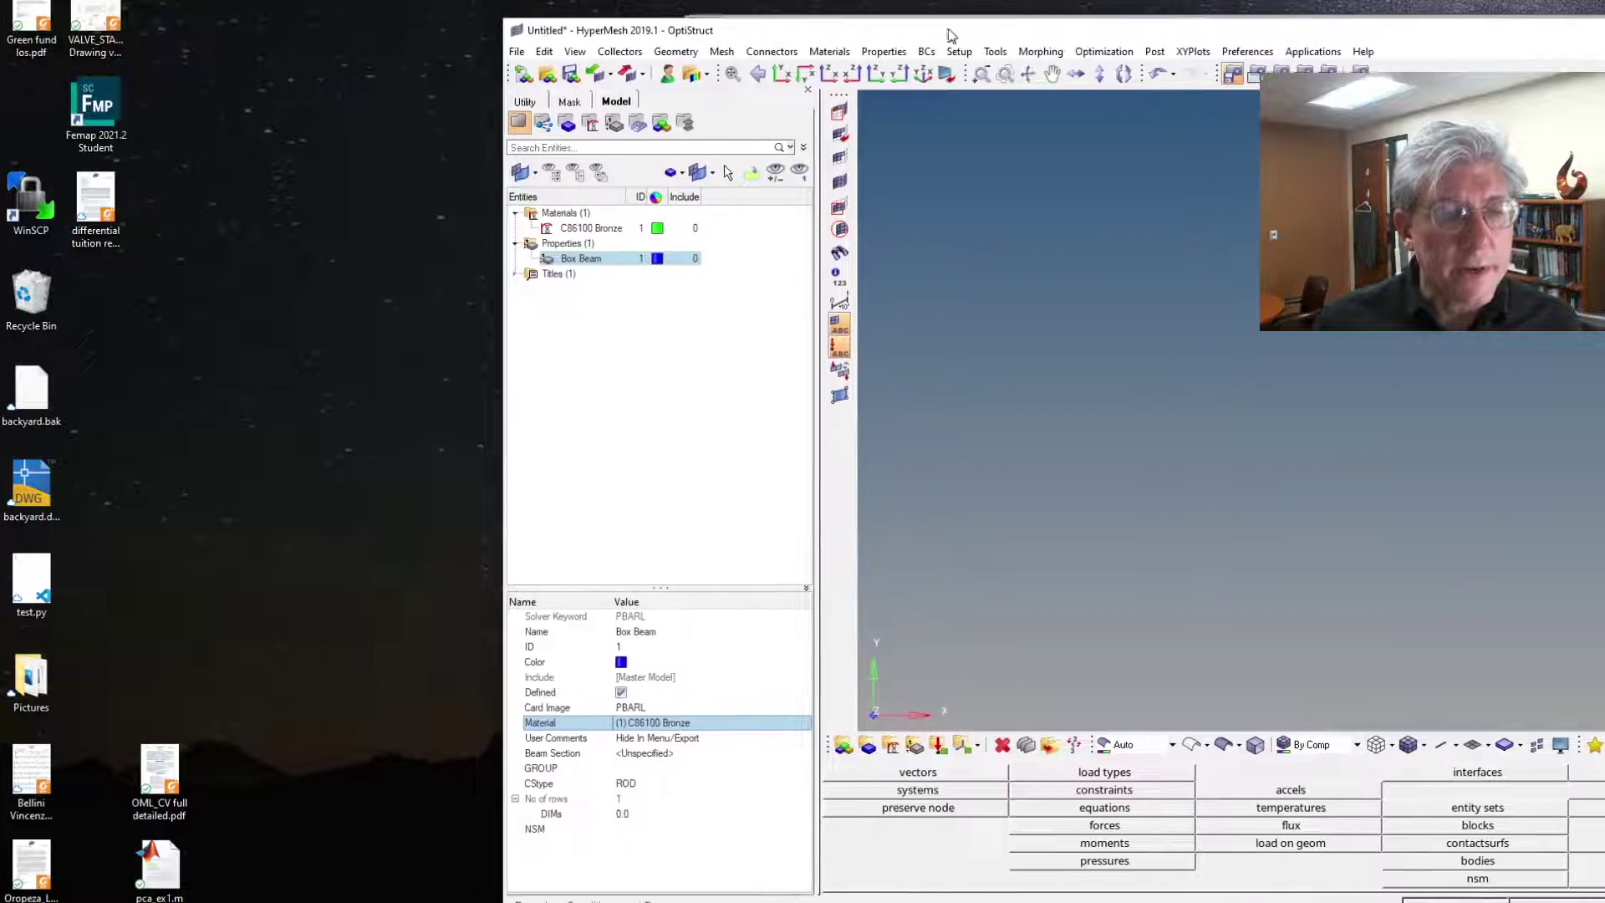
- Set the Box Beam property's section type to BOX1 and open its dimensions table beside the BOX1 reference diagram
click(642, 786)
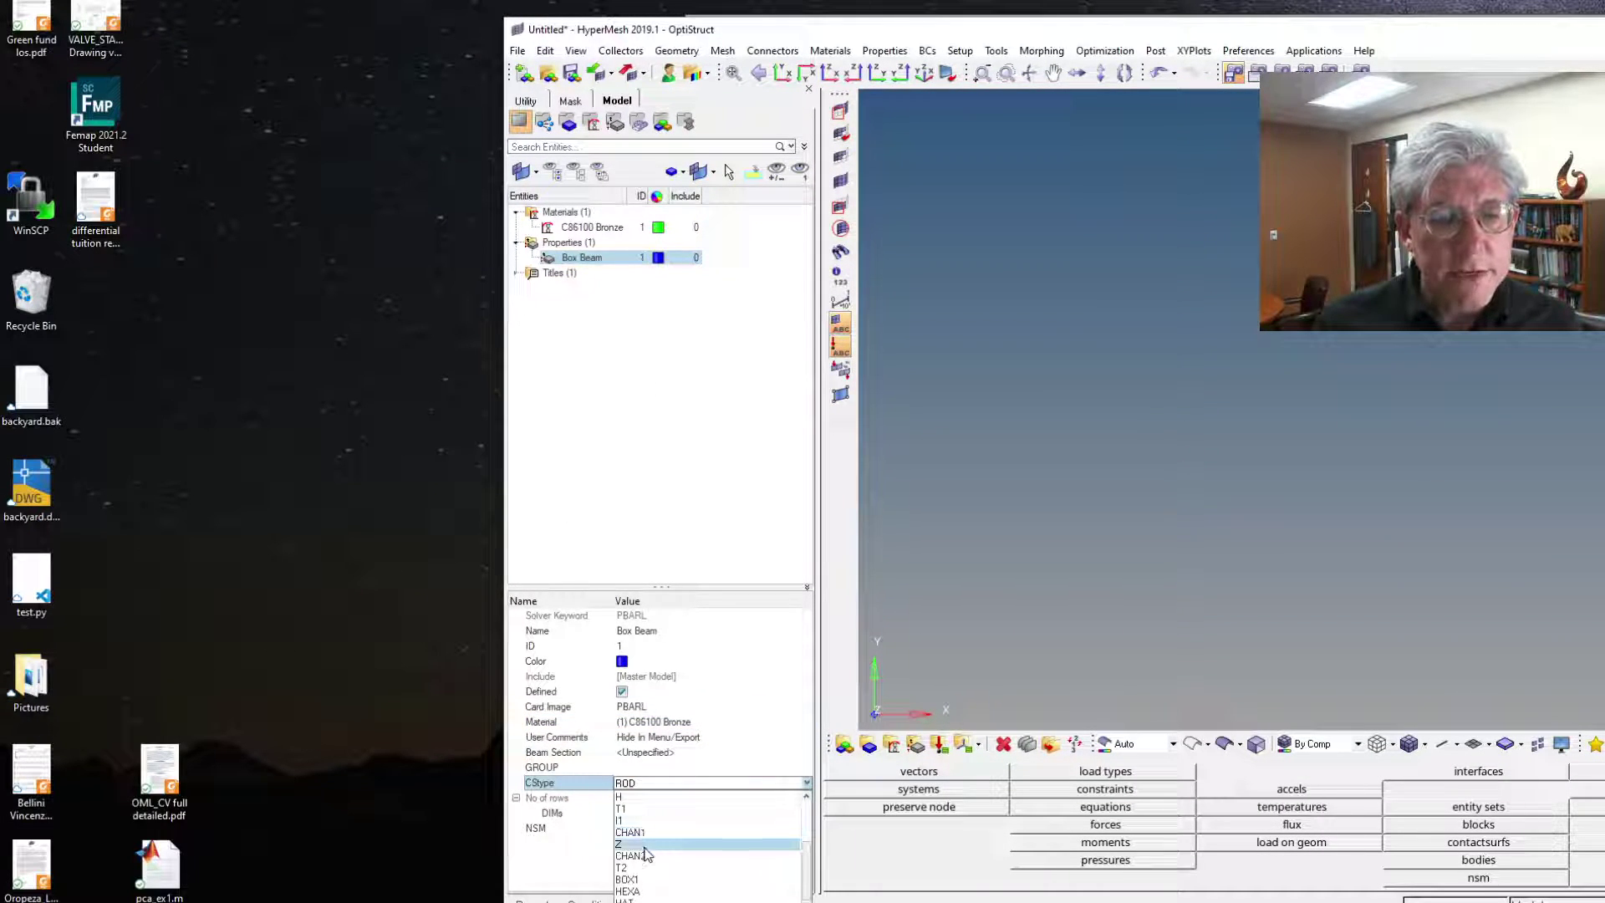
click(629, 880)
click(623, 813)
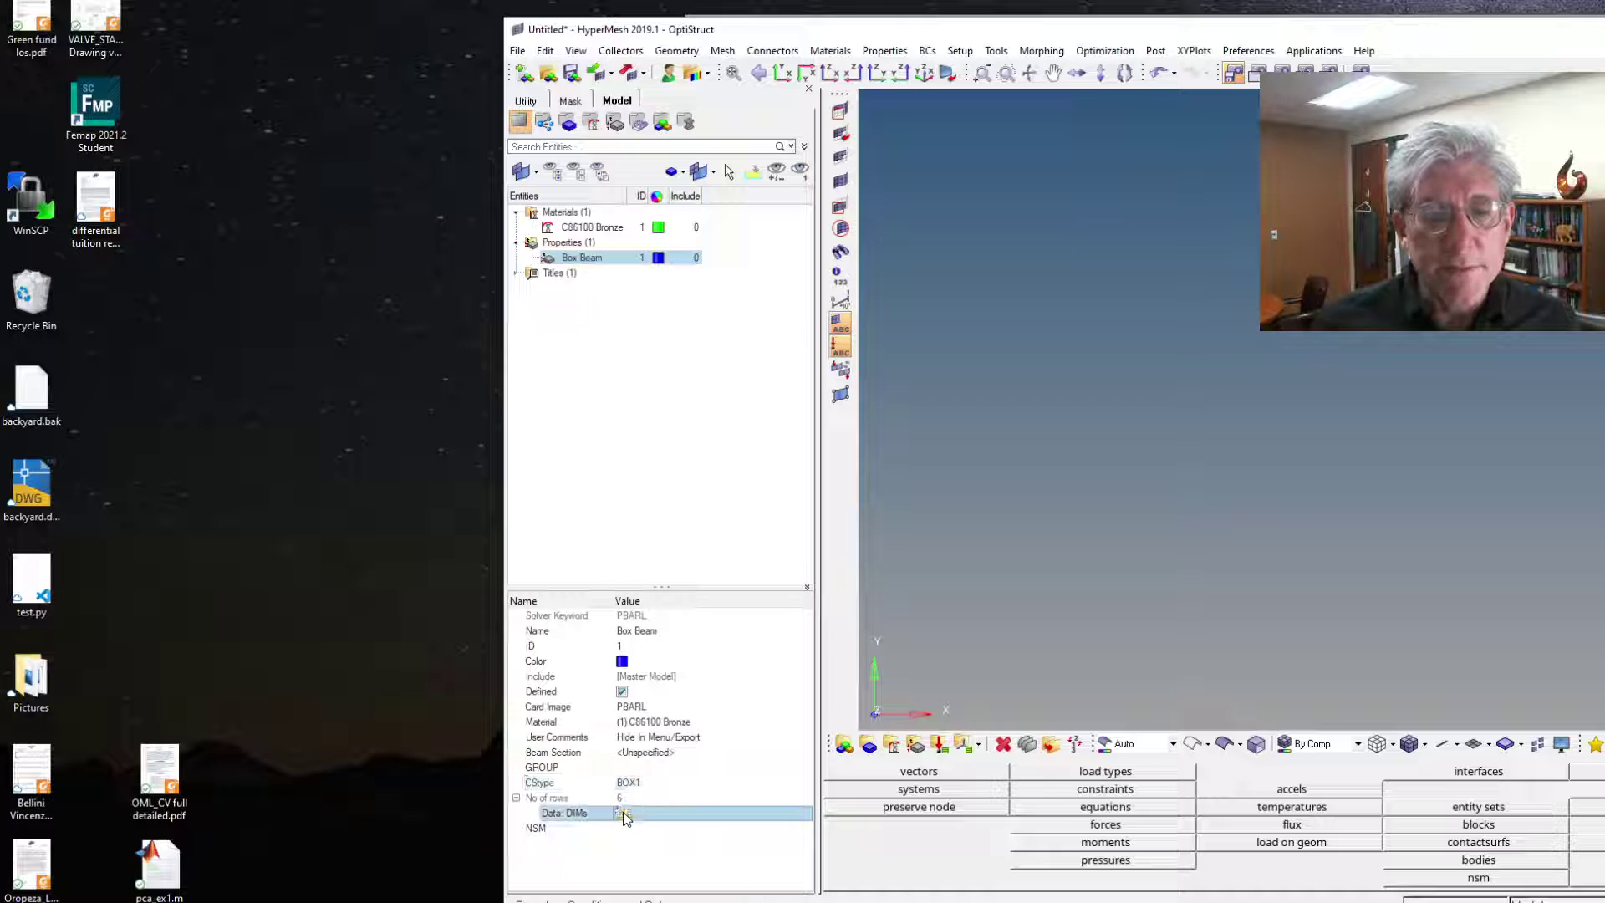
click(624, 813)
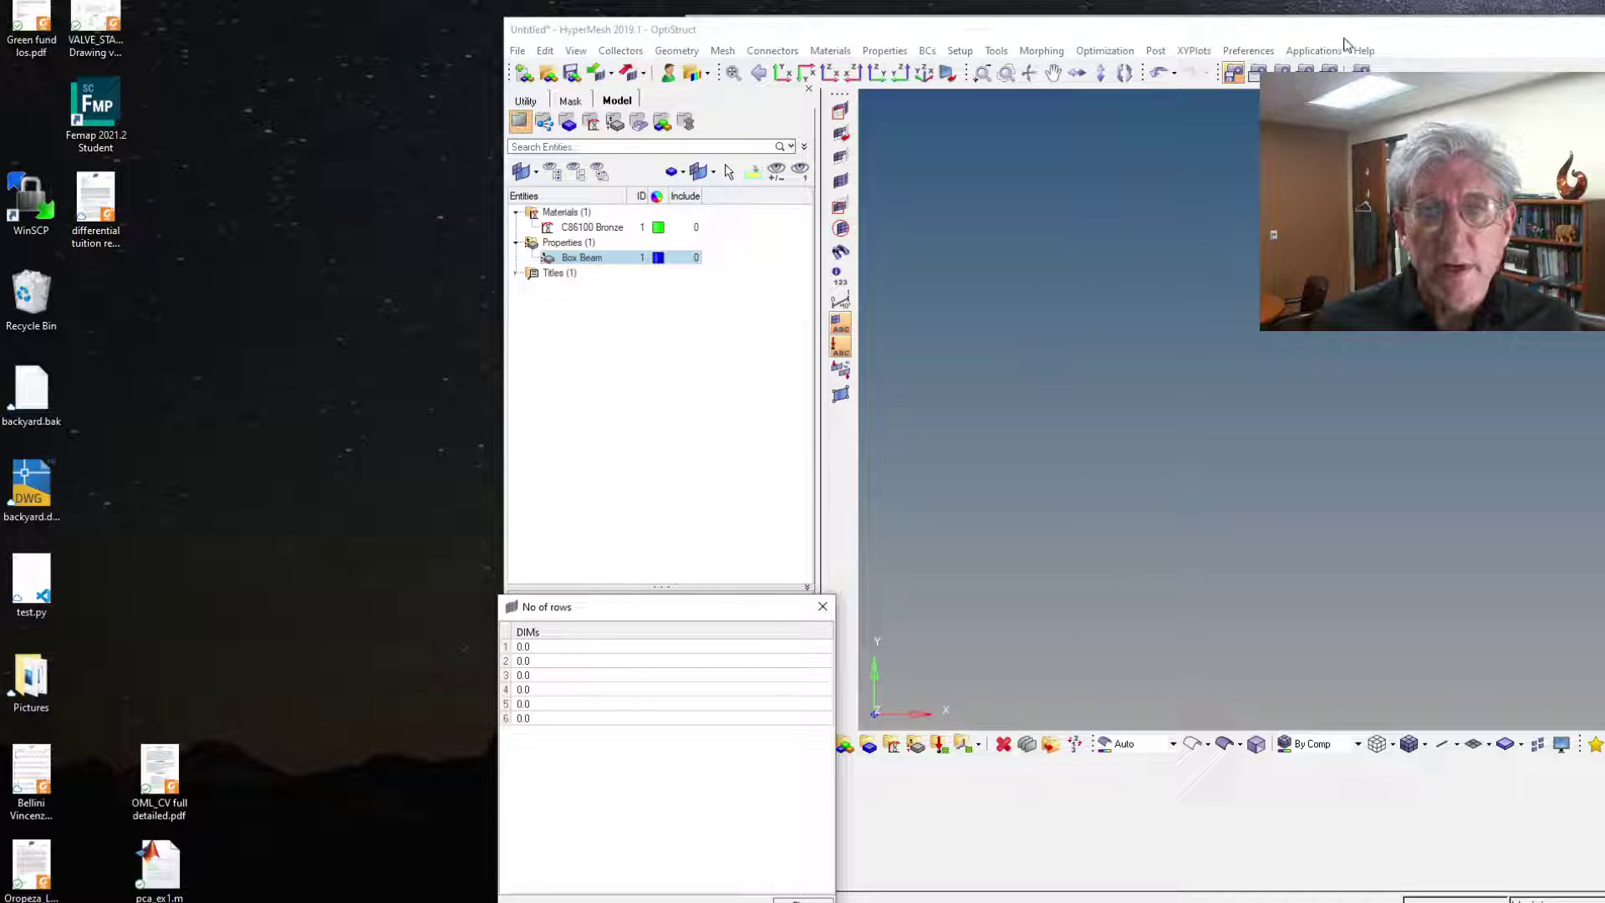
drag(1347, 30, 765, 31)
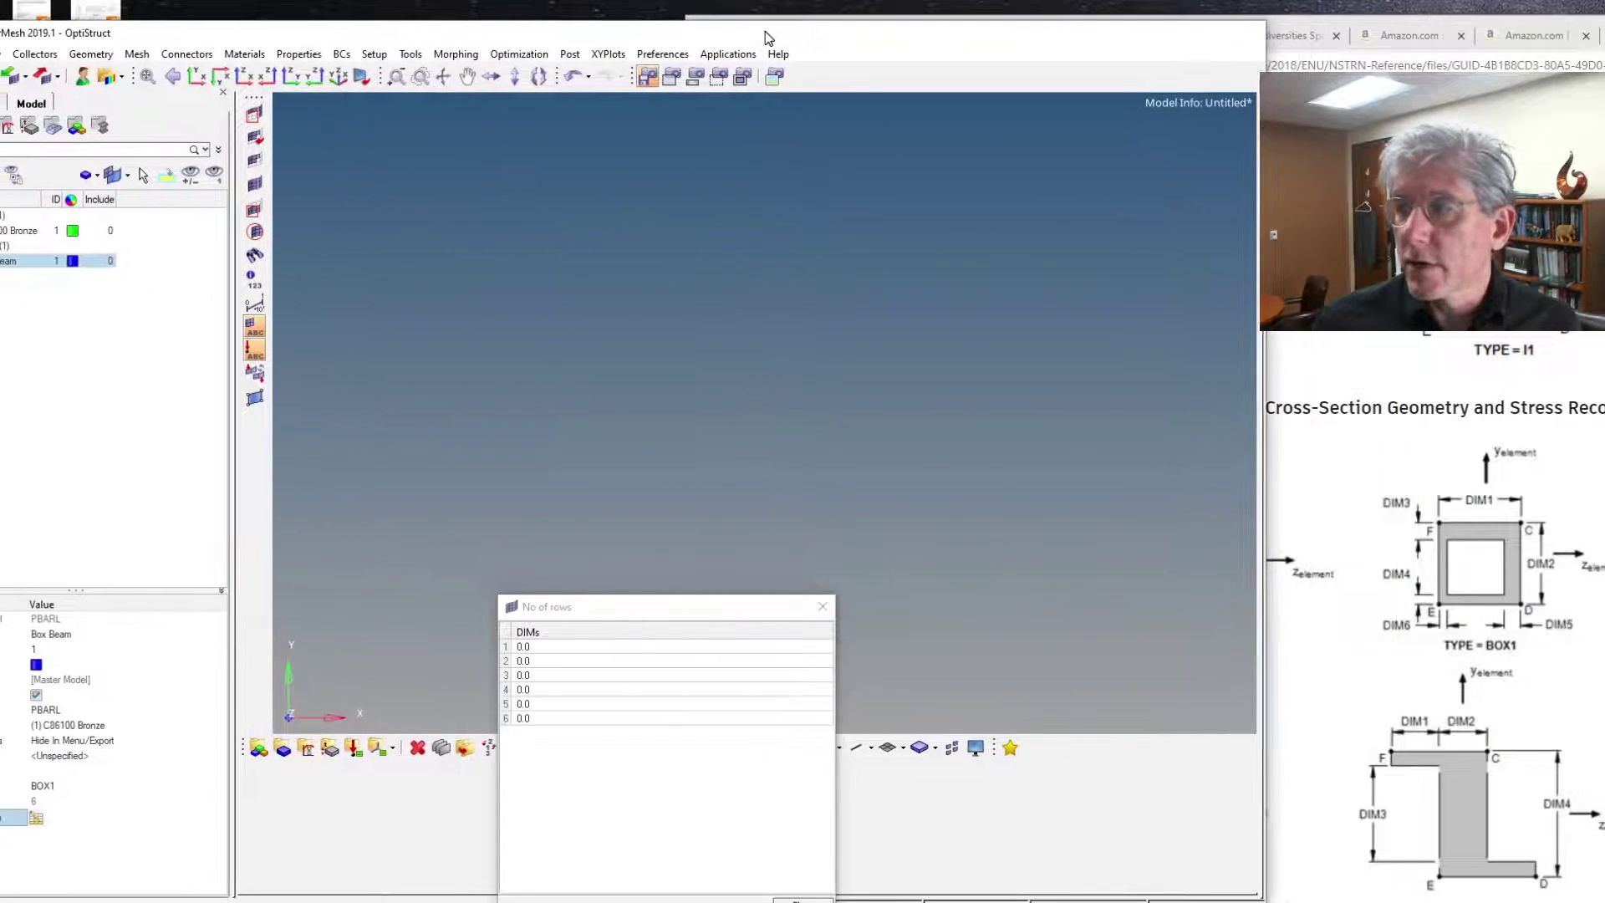
drag(704, 610, 1115, 449)
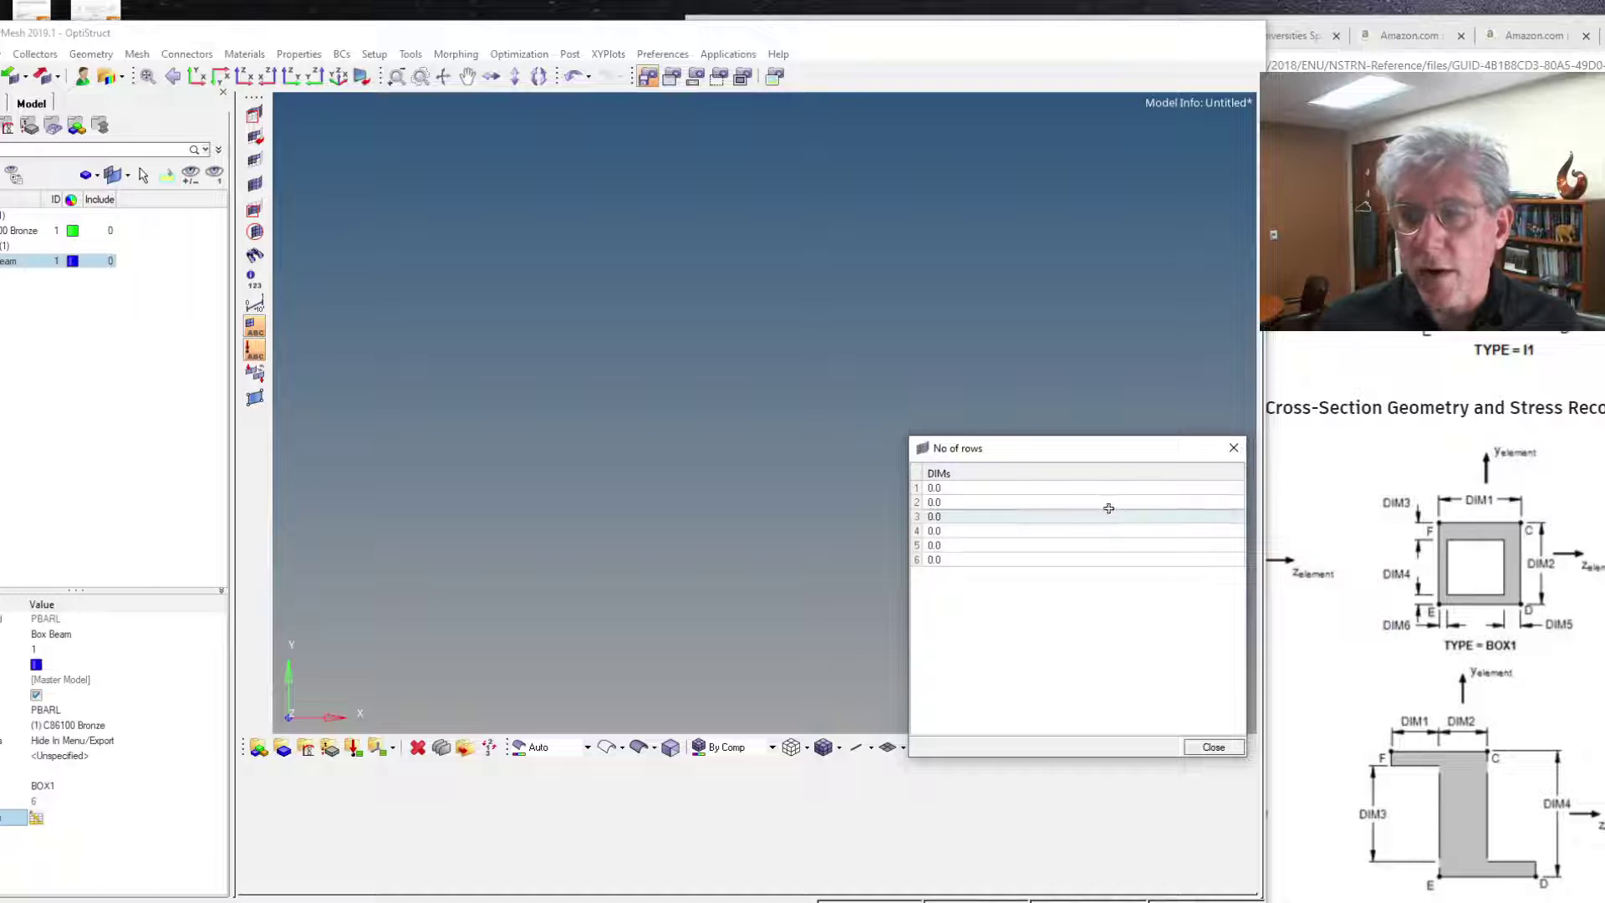
- Set the box section's overall dimensions to 40 for DIM1 and 60 for DIM2
double_click(1062, 488)
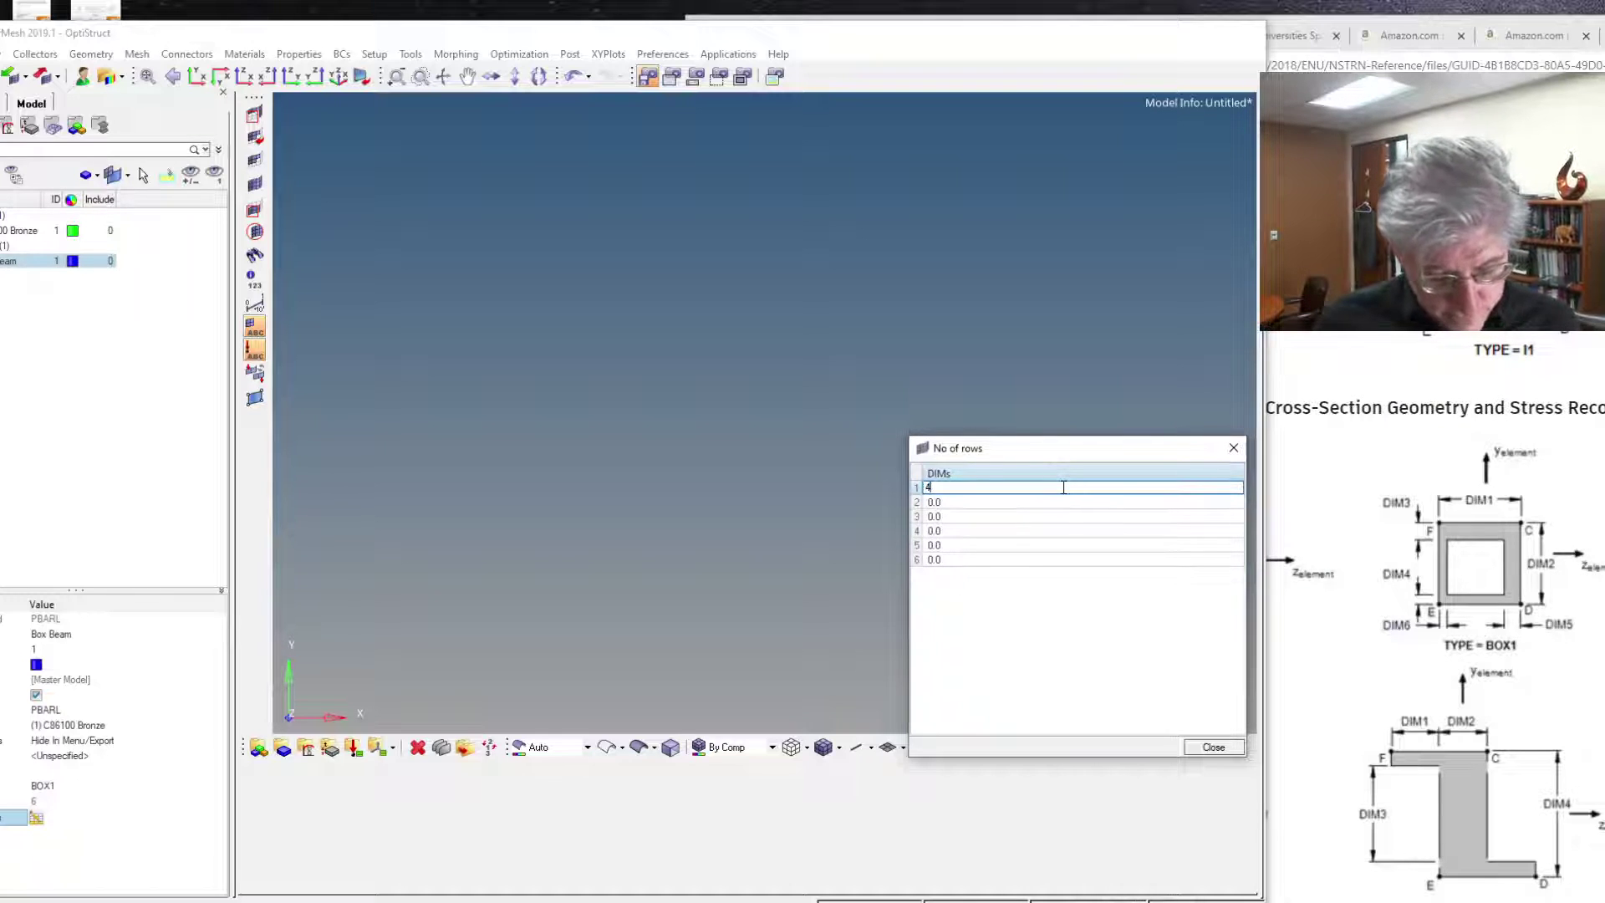
double_click(1071, 500)
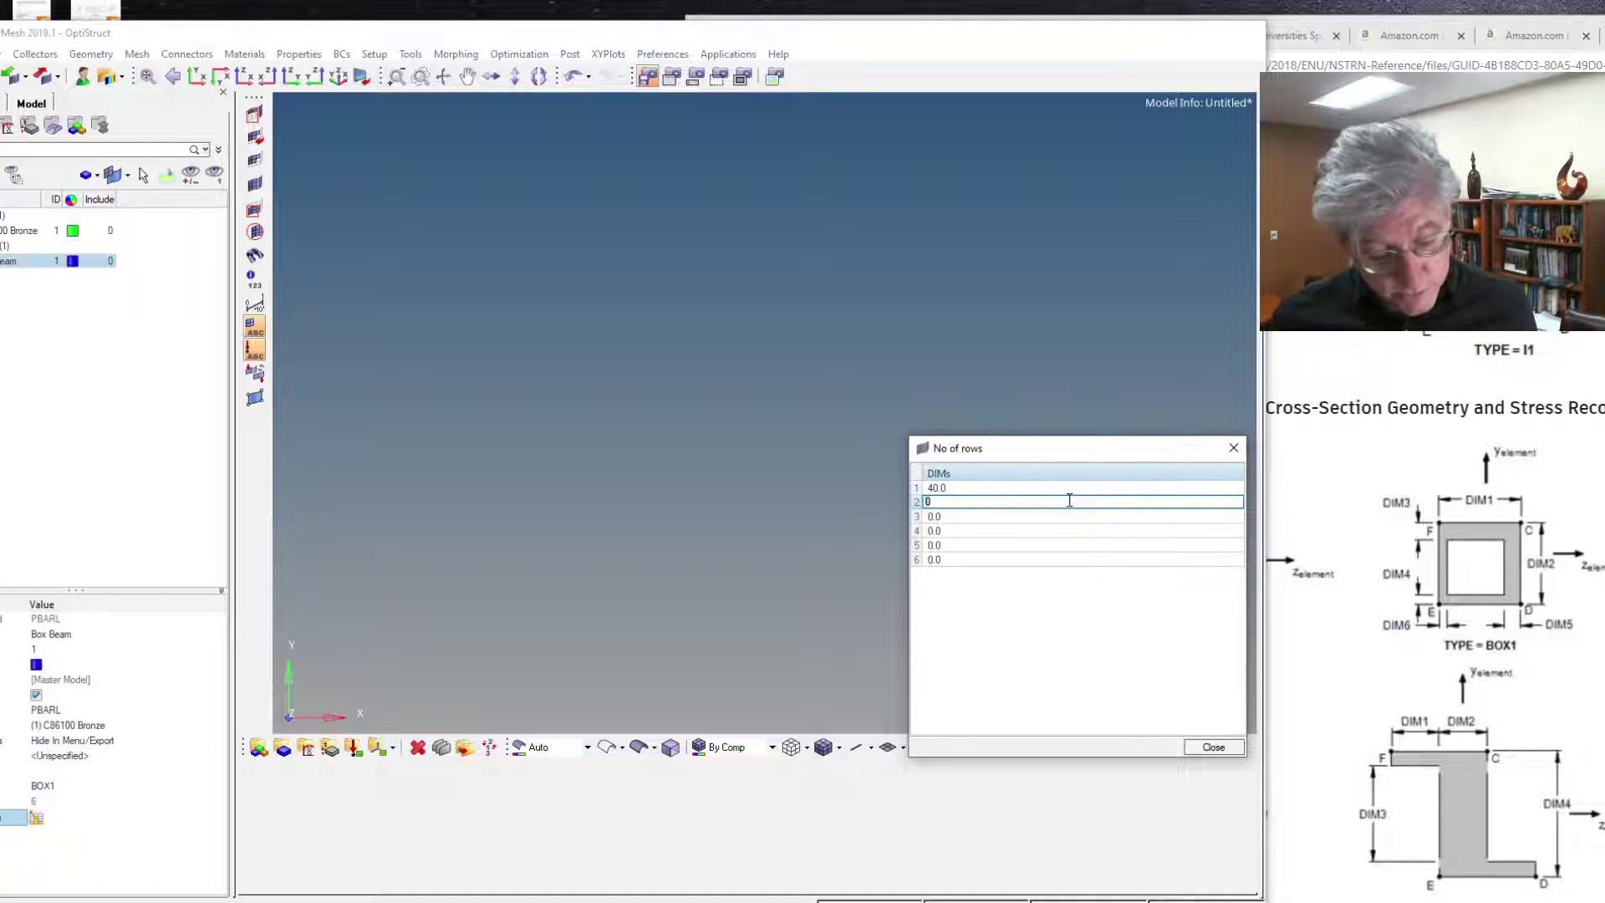
text(60)
- Set the box section's wall thicknesses to 3 for DIM3 and DIM4 and 5 for DIM5 and DIM6, and close the dimensions table
double_click(1066, 516)
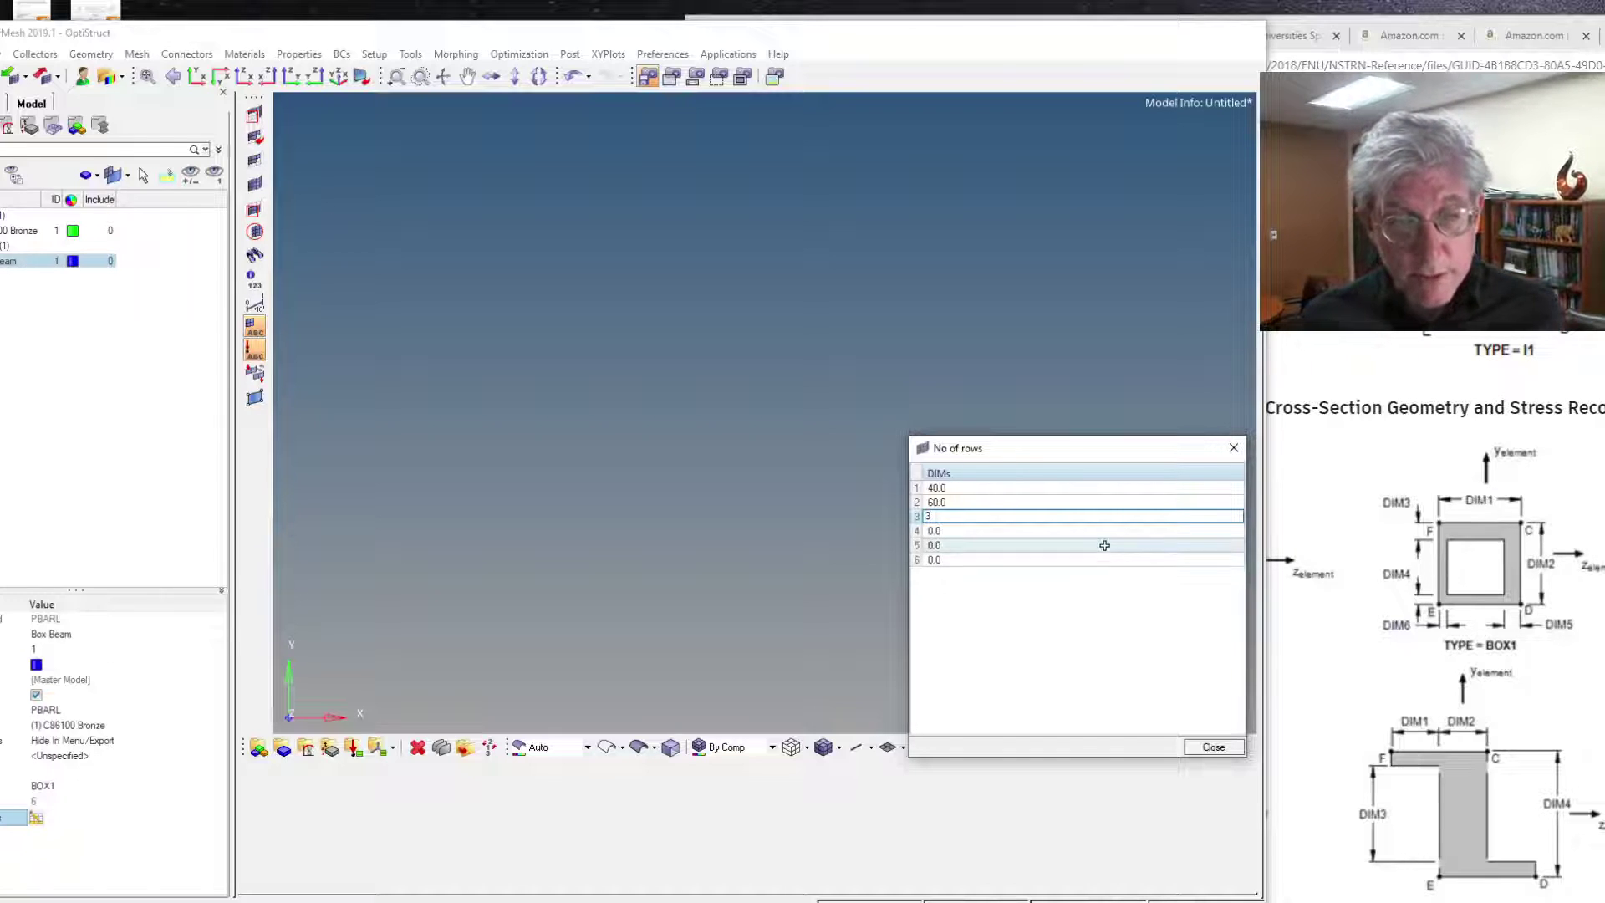
text(3)
double_click(1082, 532)
text(3)
double_click(1082, 543)
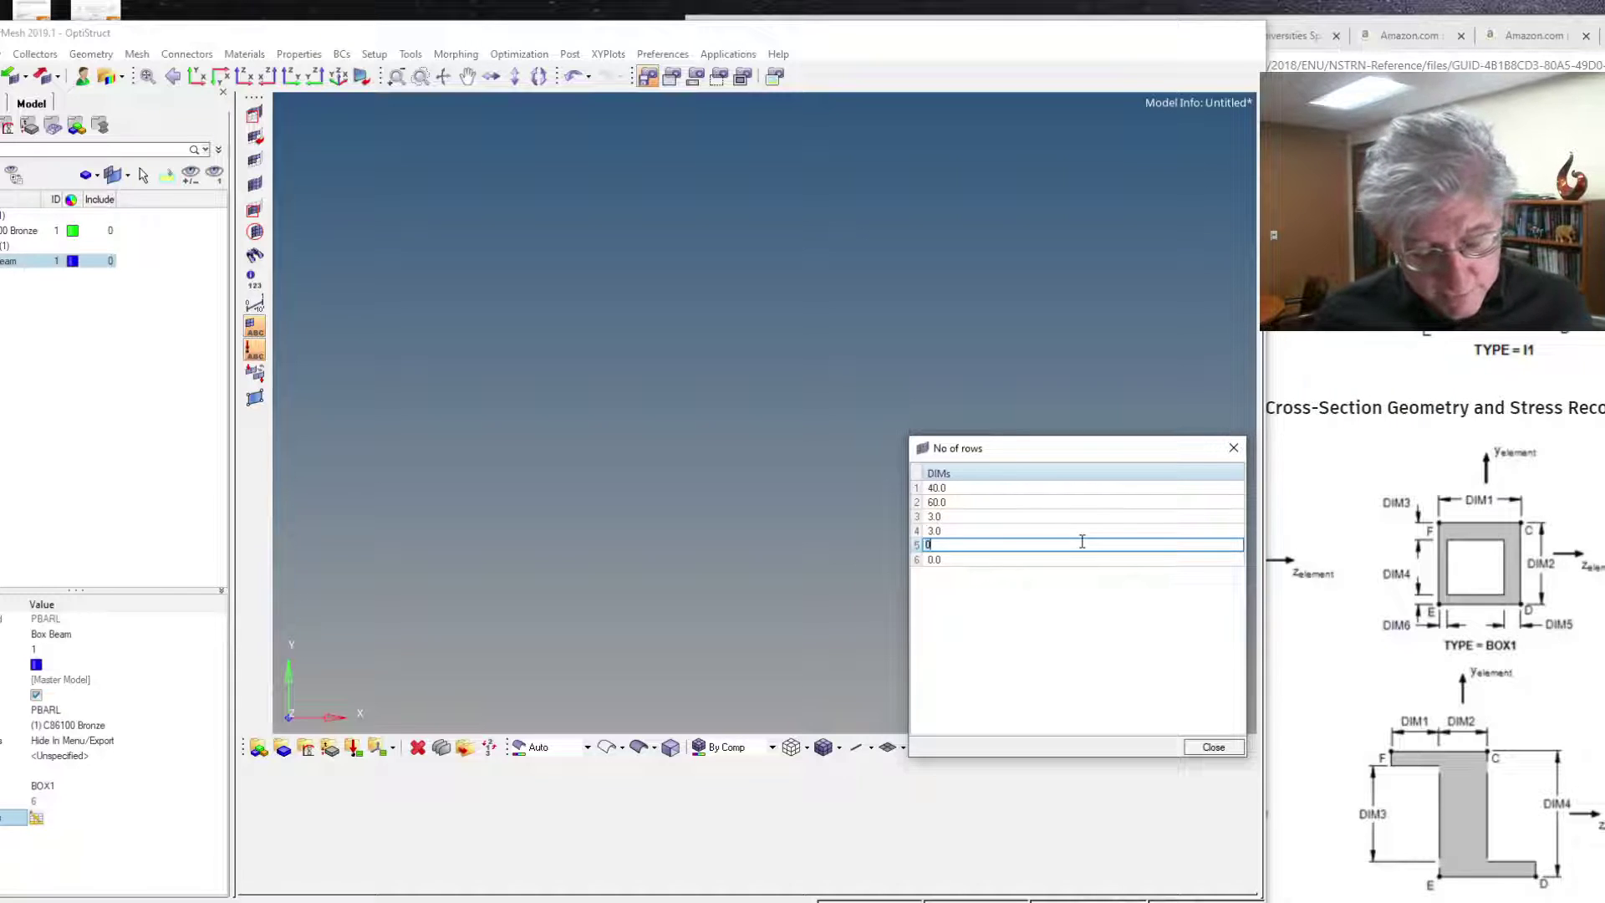
text(5)
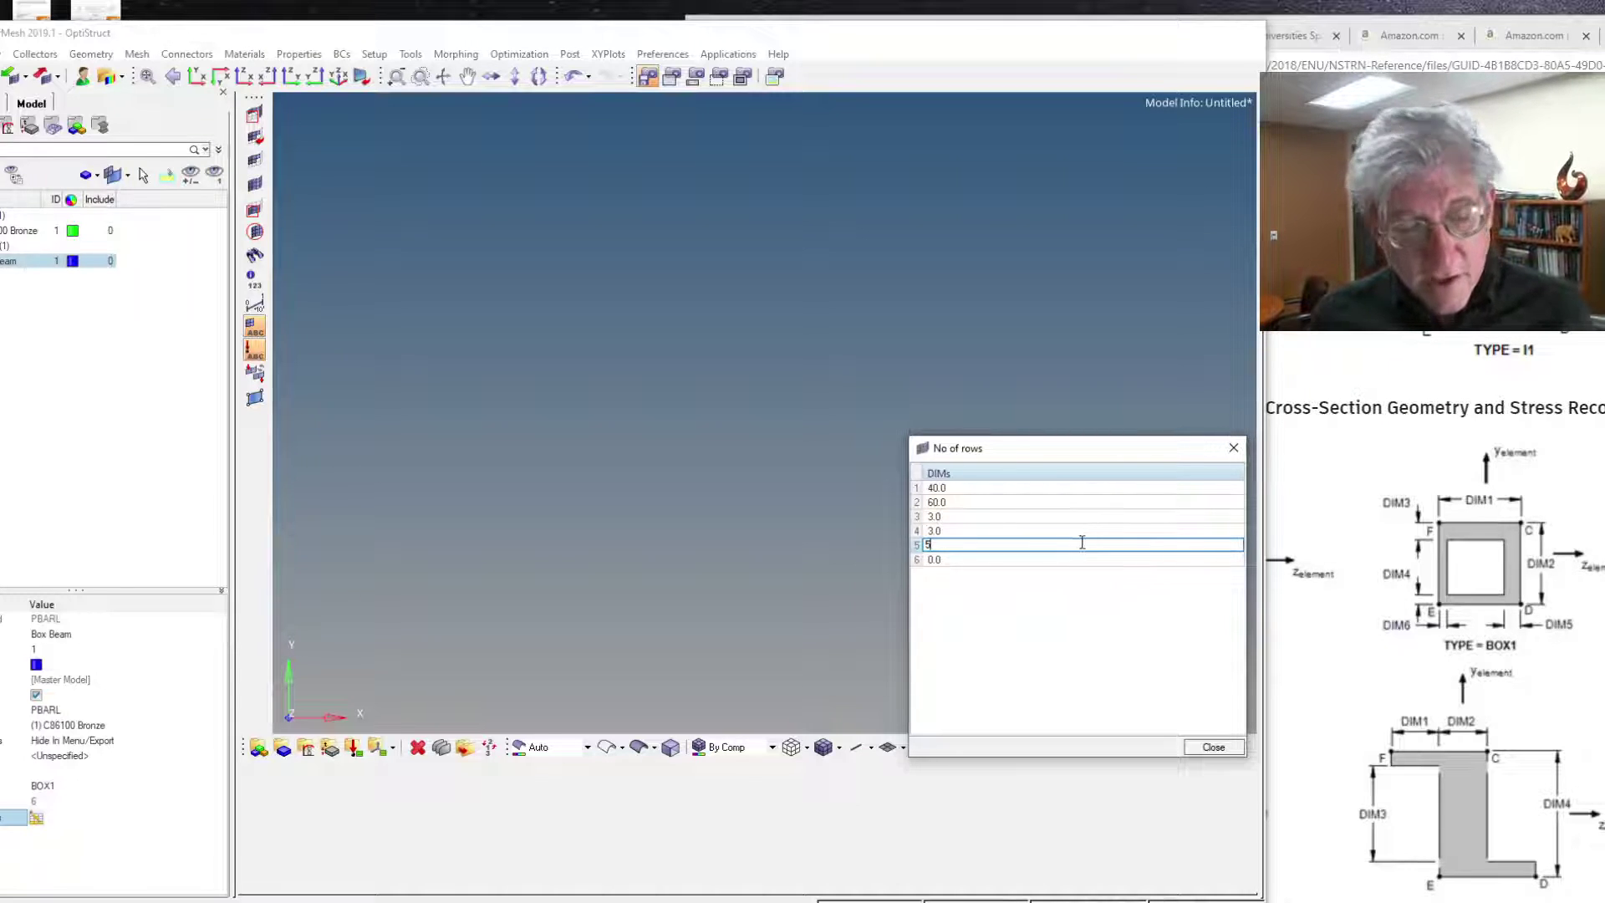
click(1046, 561)
double_click(1046, 560)
text(5)
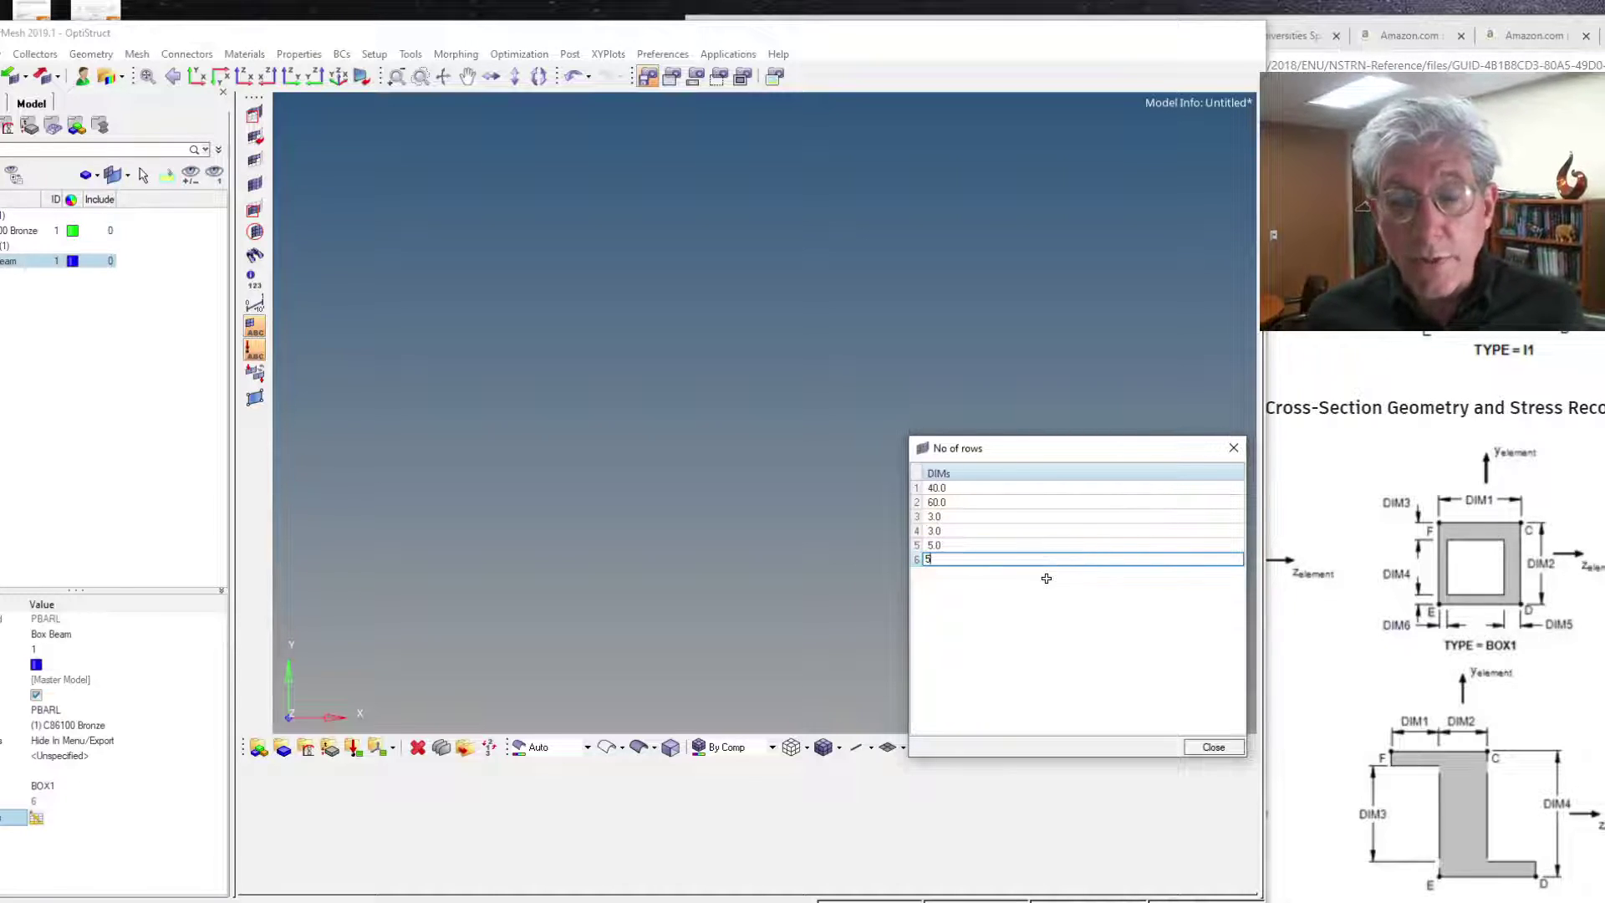
click(1056, 581)
click(1214, 748)
- Reposition the HyperMesh window, check the BOX1 diagram on the browser's PBARL reference page, and return to HyperMesh
drag(973, 43, 1308, 34)
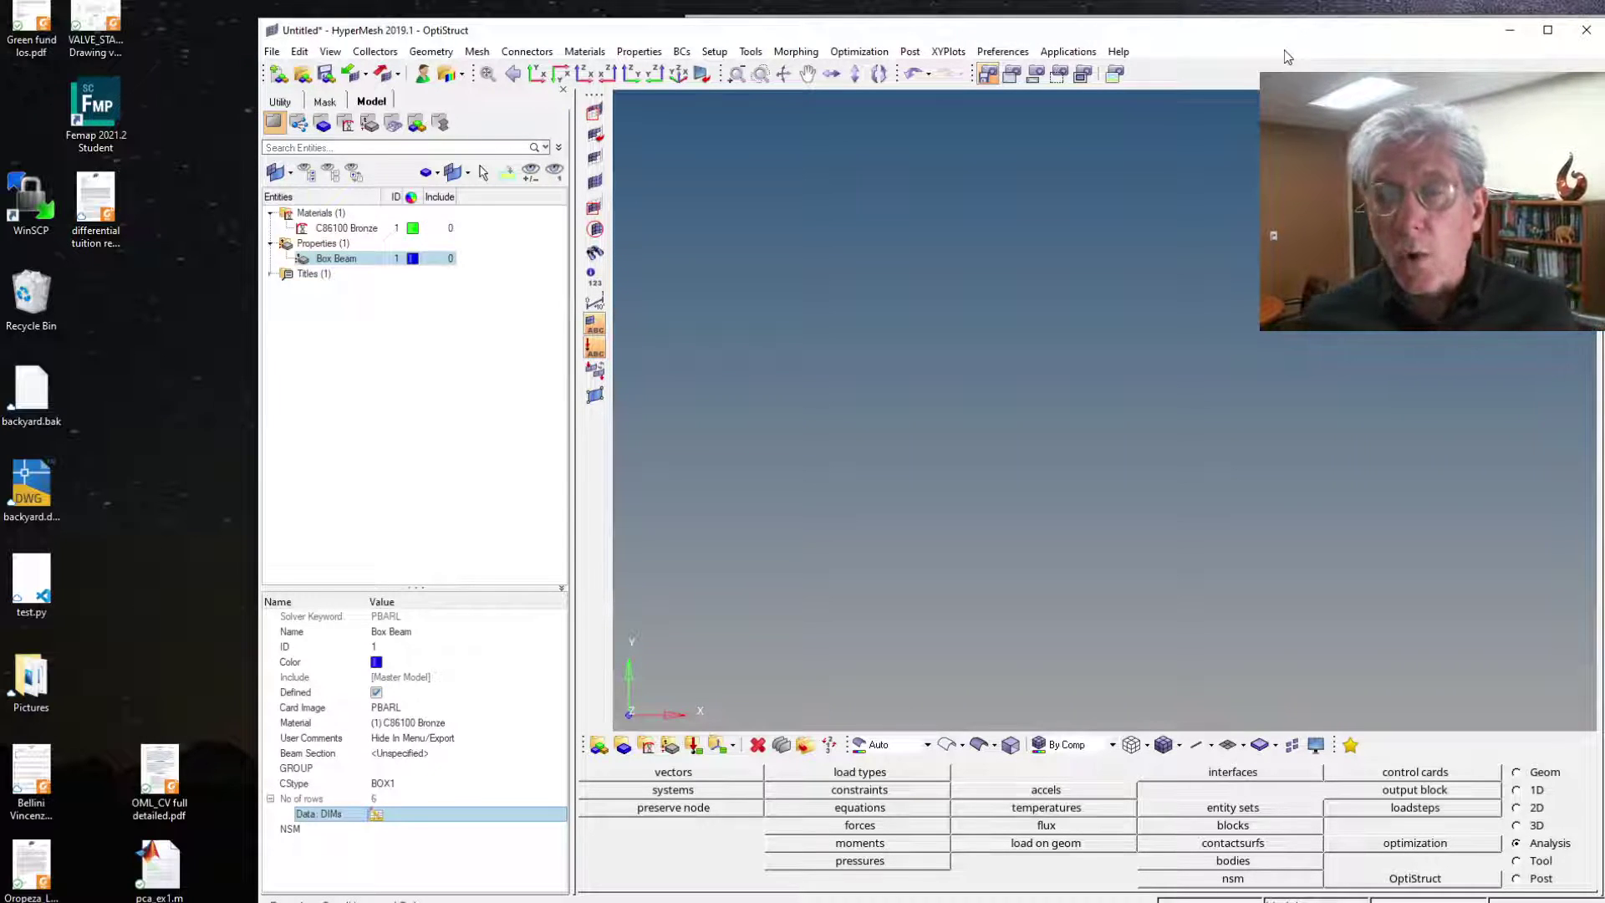
key(alt+Tab)
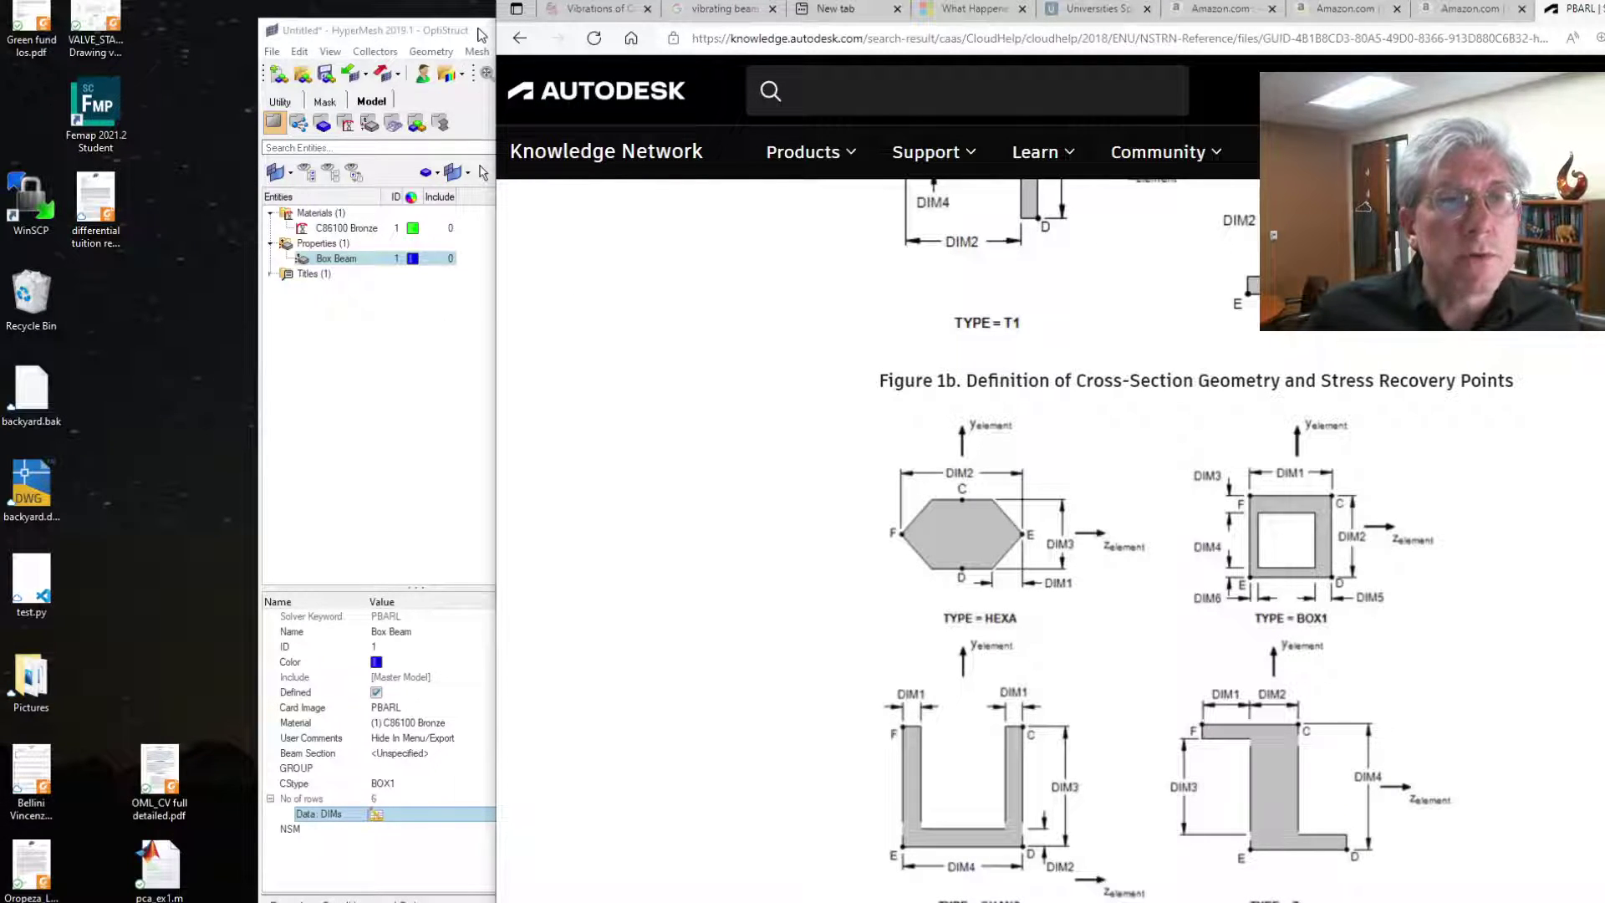
mouse_move(482, 34)
mouse_down()
mouse_move(497, 34)
mouse_move(458, 33)
mouse_up()
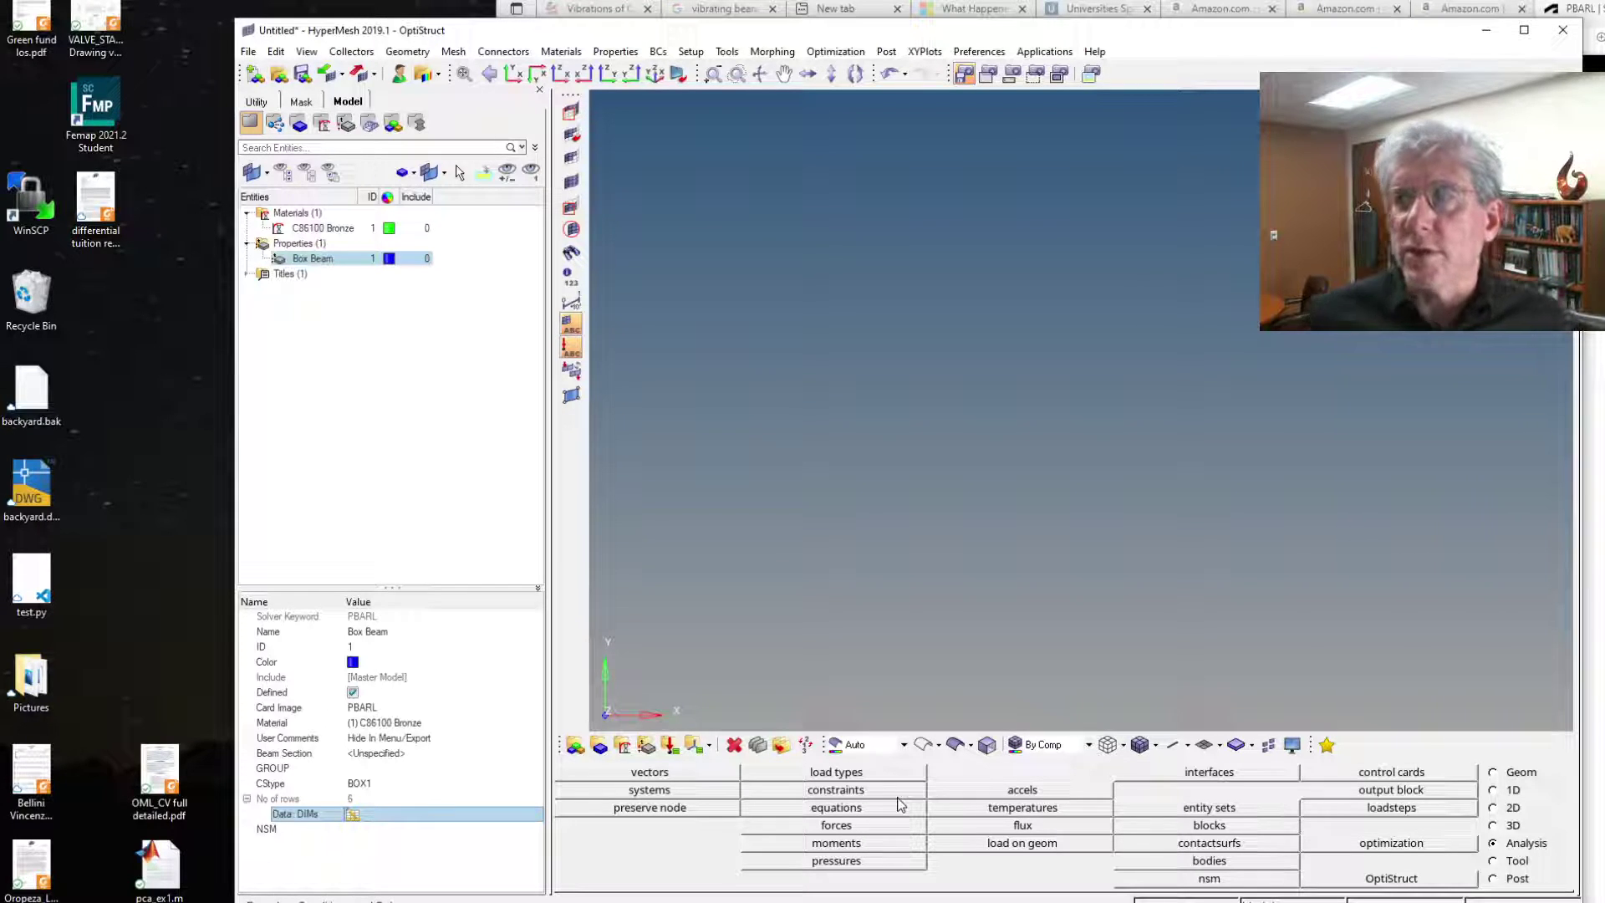
- Create a node at the origin with x, y and z all 0, and fit the view to it
click(1505, 773)
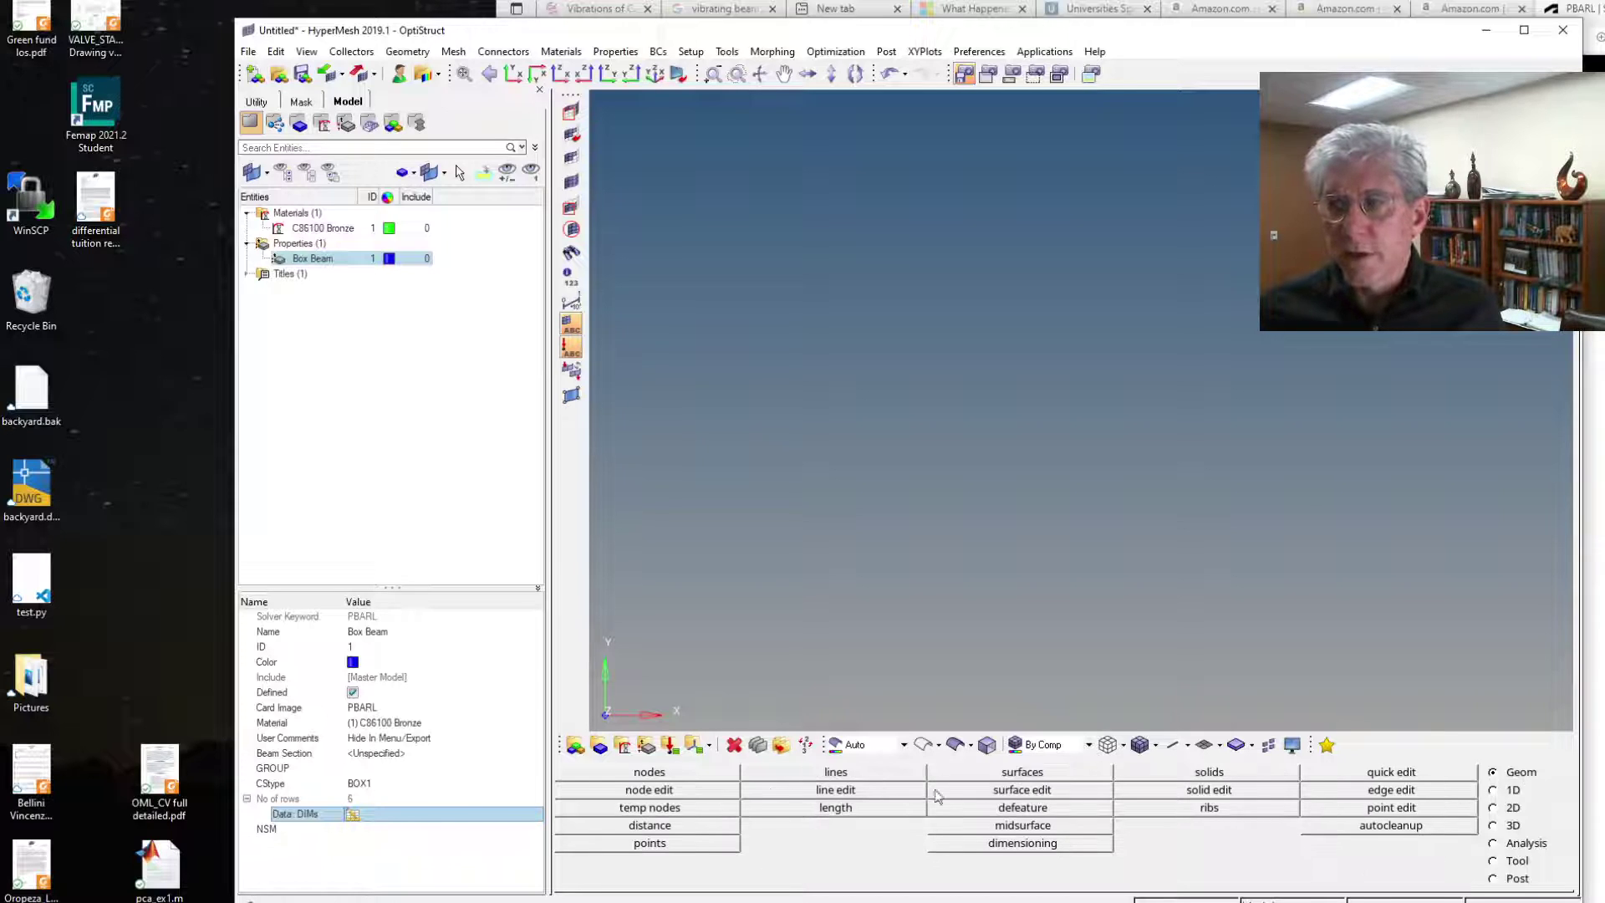
click(637, 775)
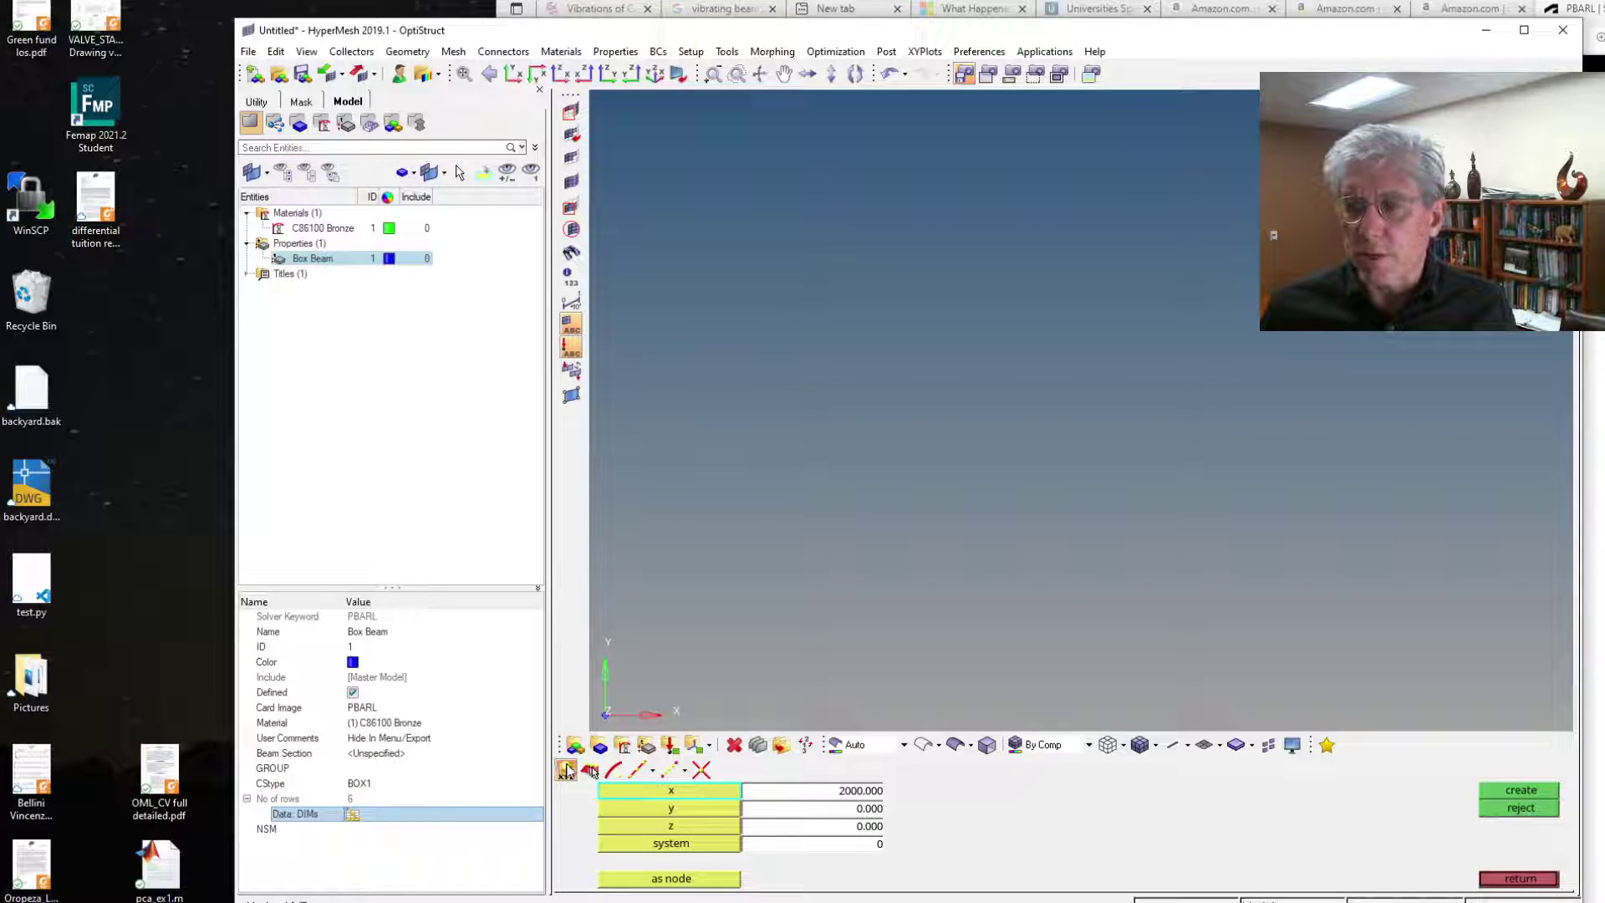
click(862, 792)
text(0)
key(Return)
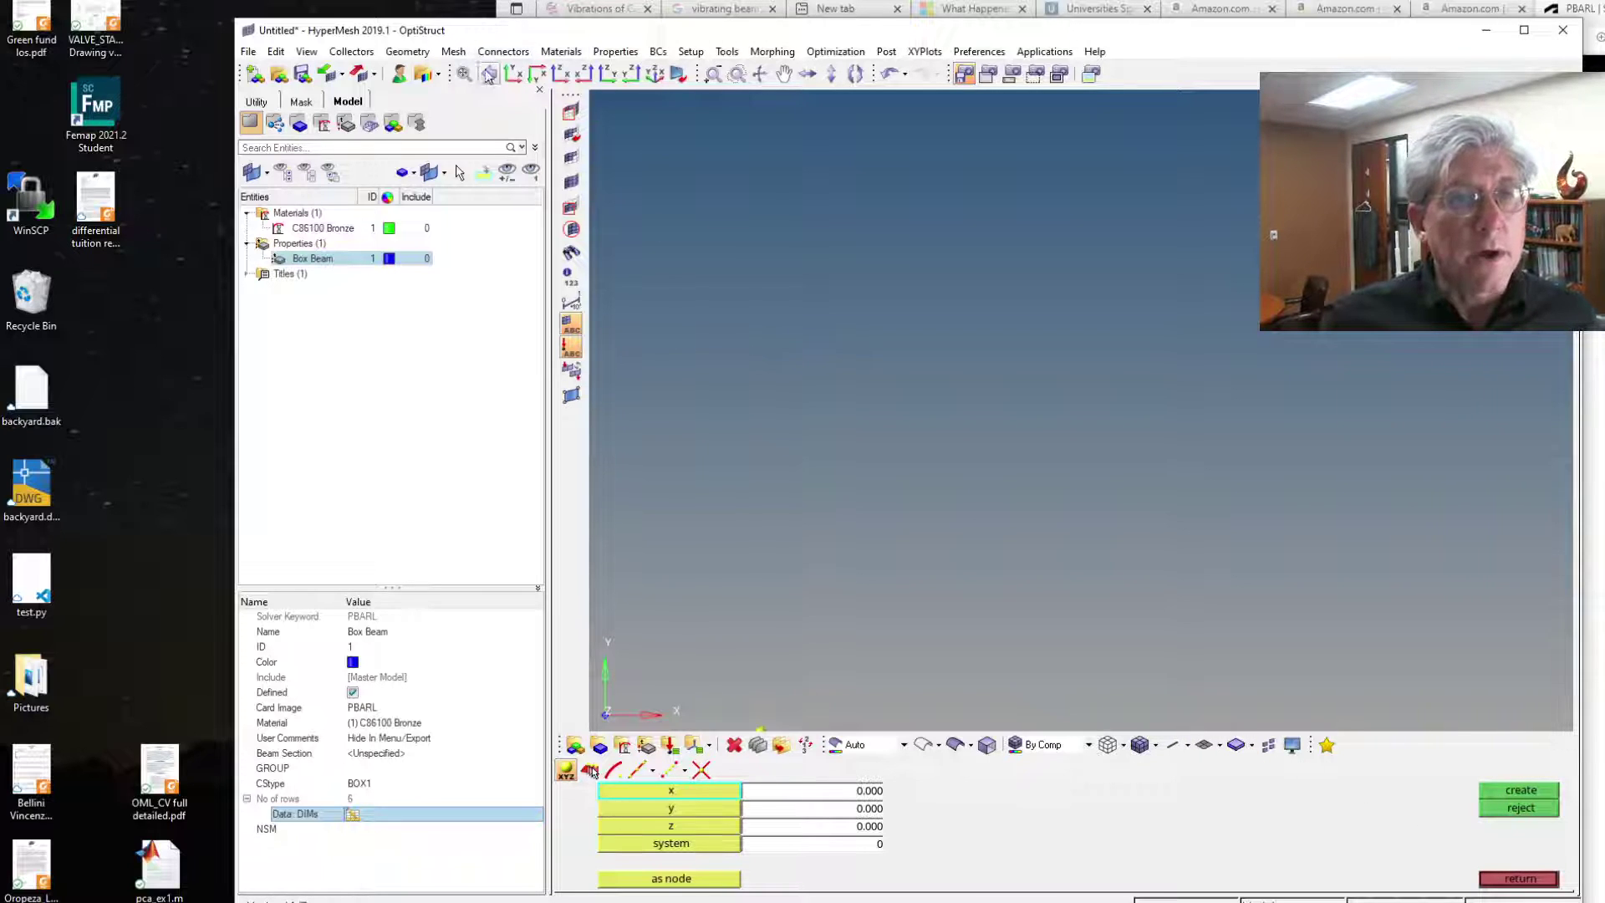
click(464, 75)
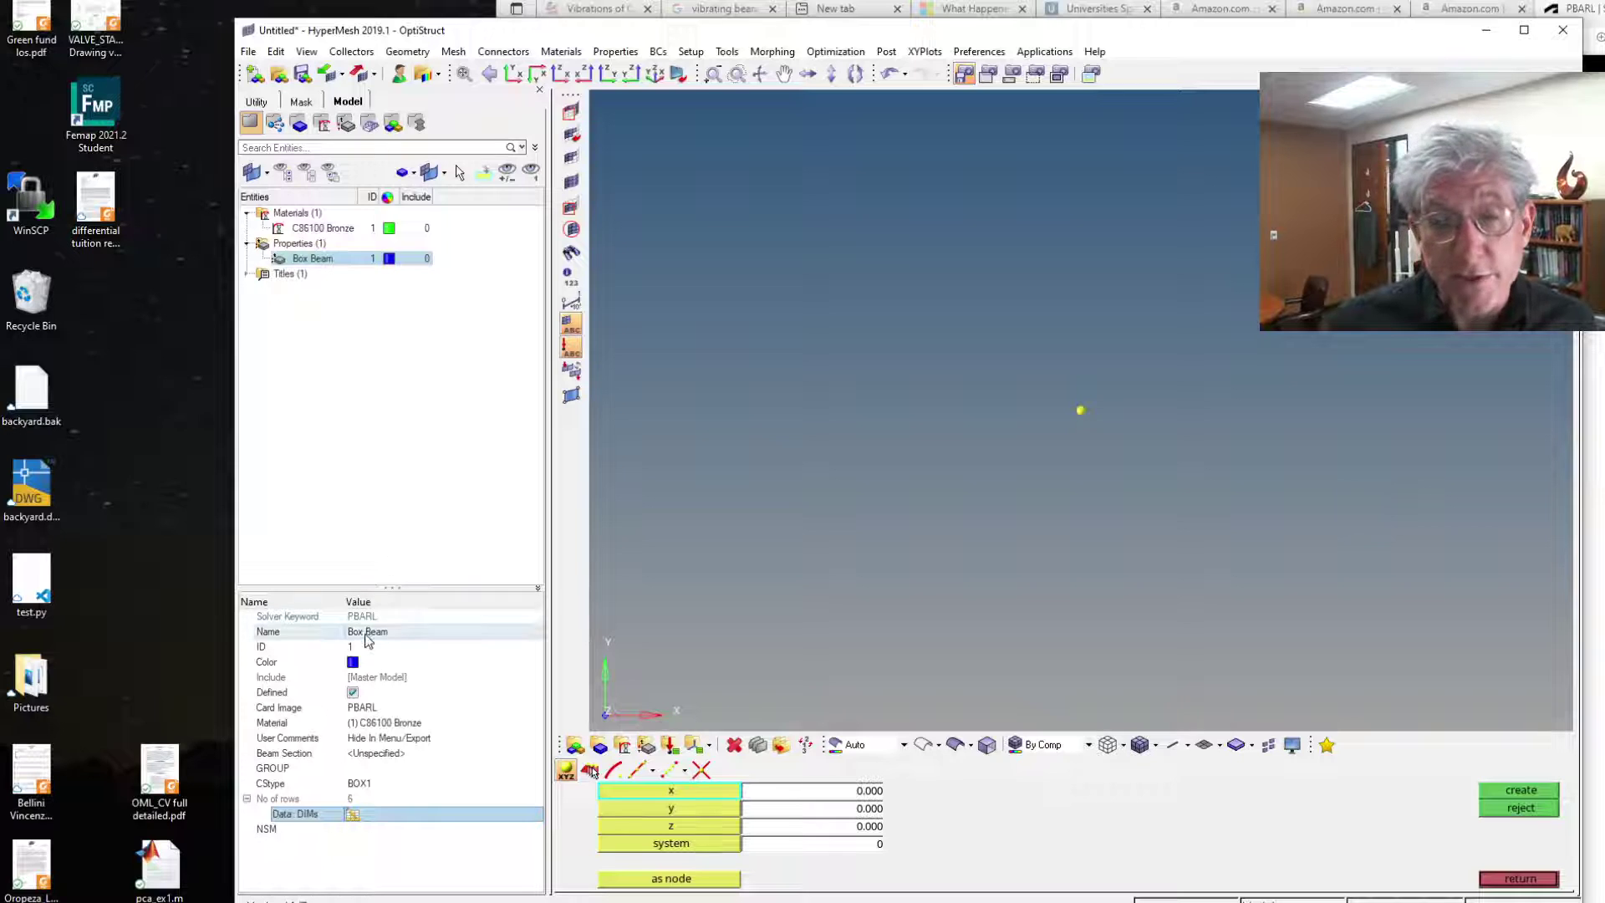
- Create a node at x = 15000, y = 0, z = 0
click(813, 795)
text(15)
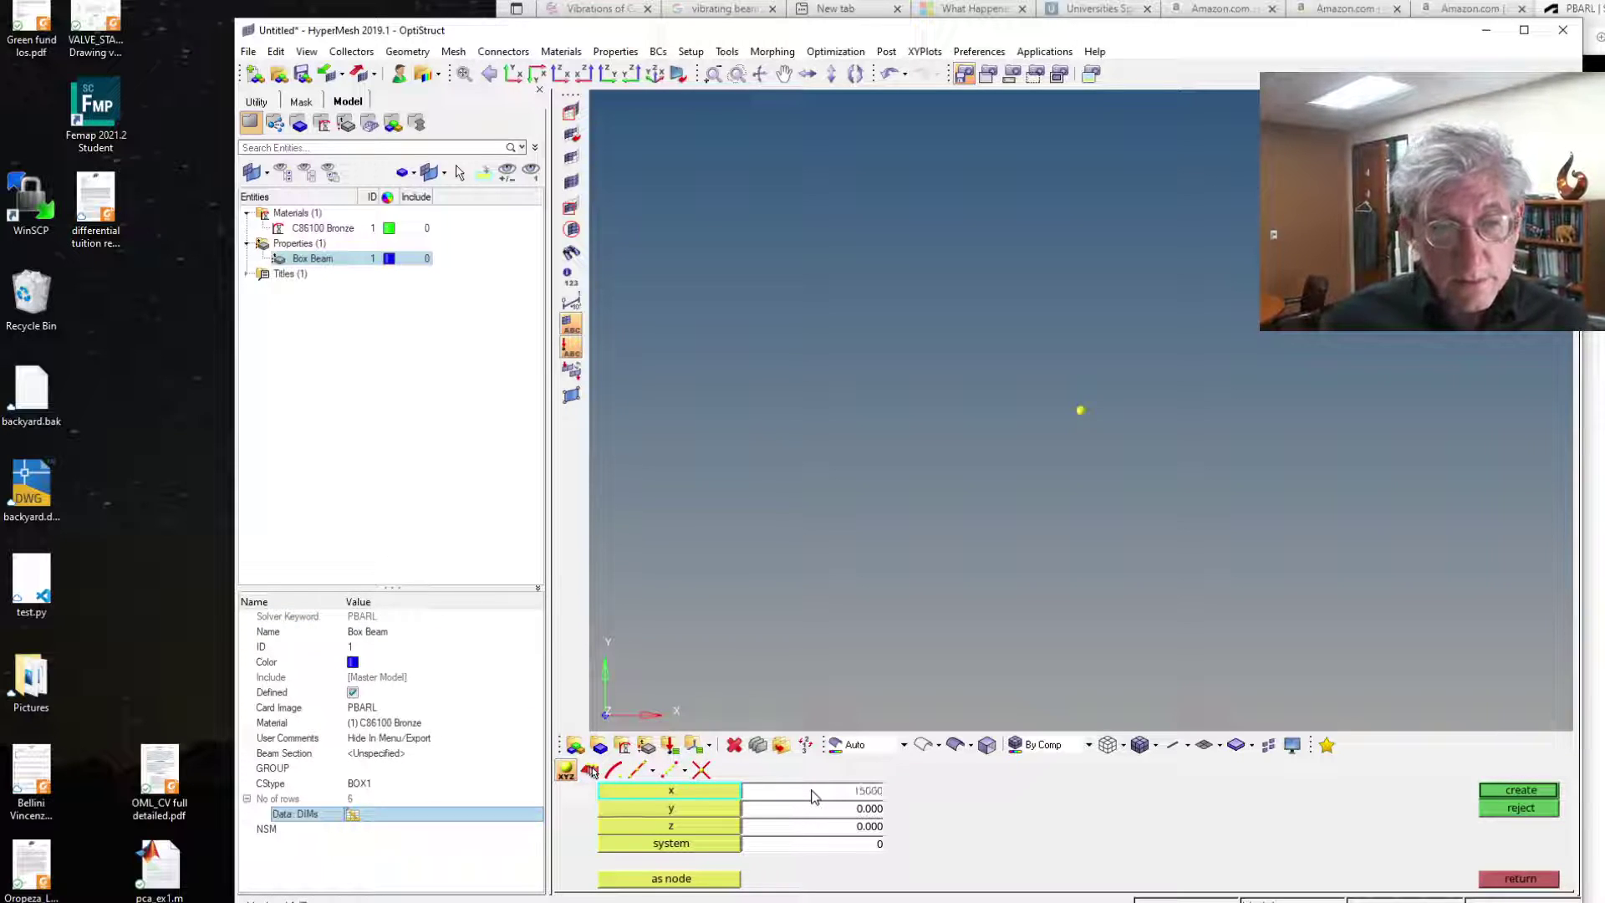
text(000)
key(Return)
middle_click(1205, 604)
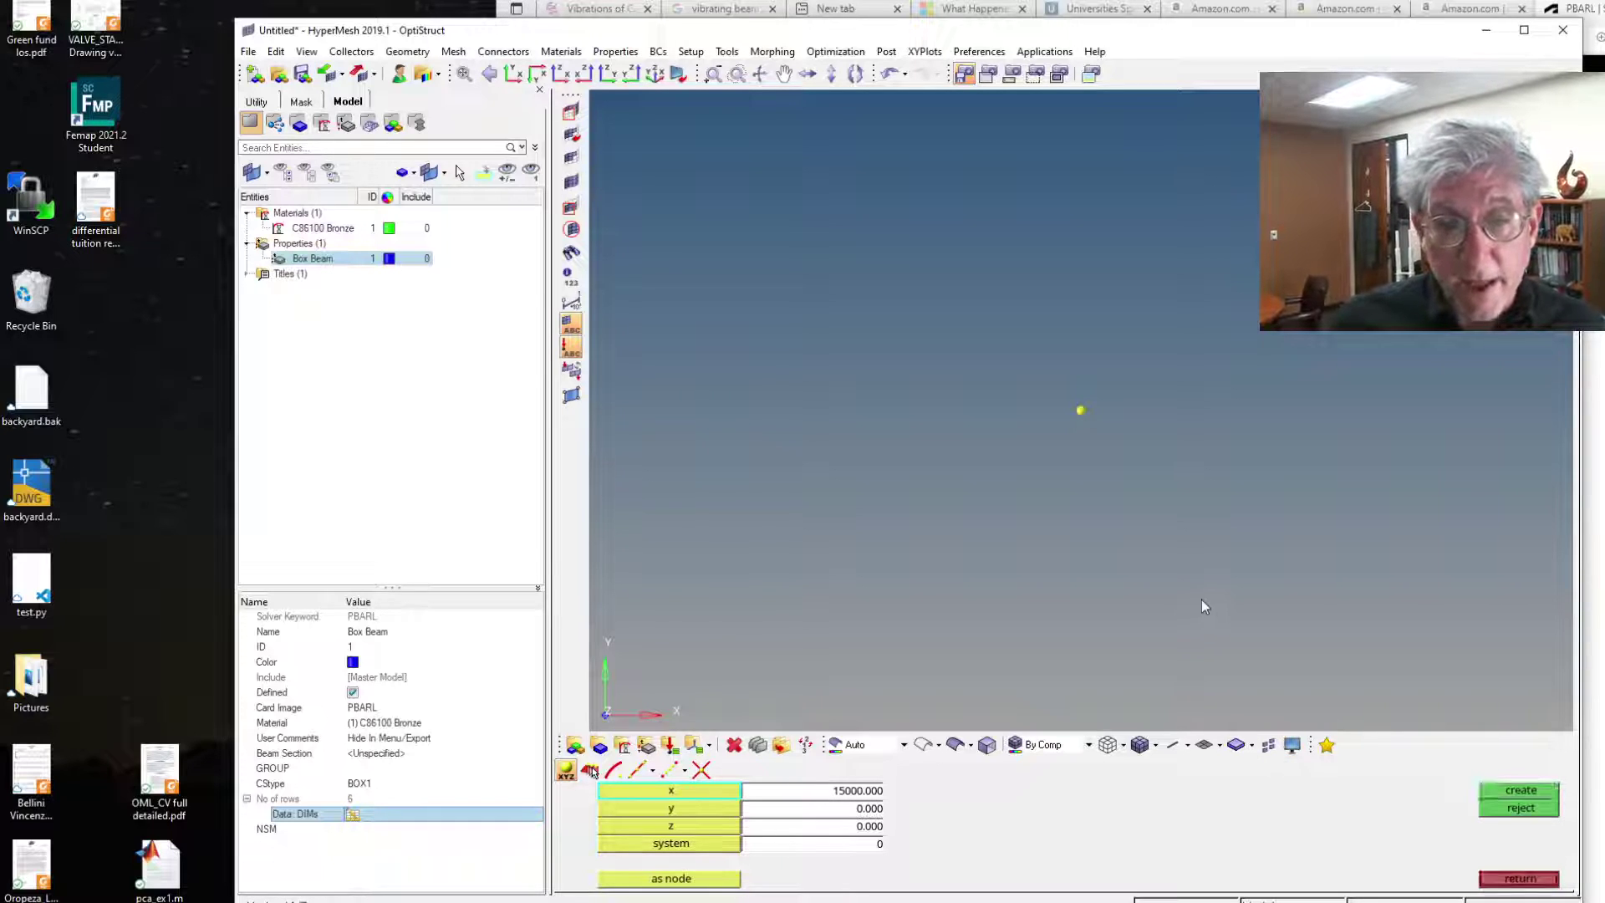
click(465, 74)
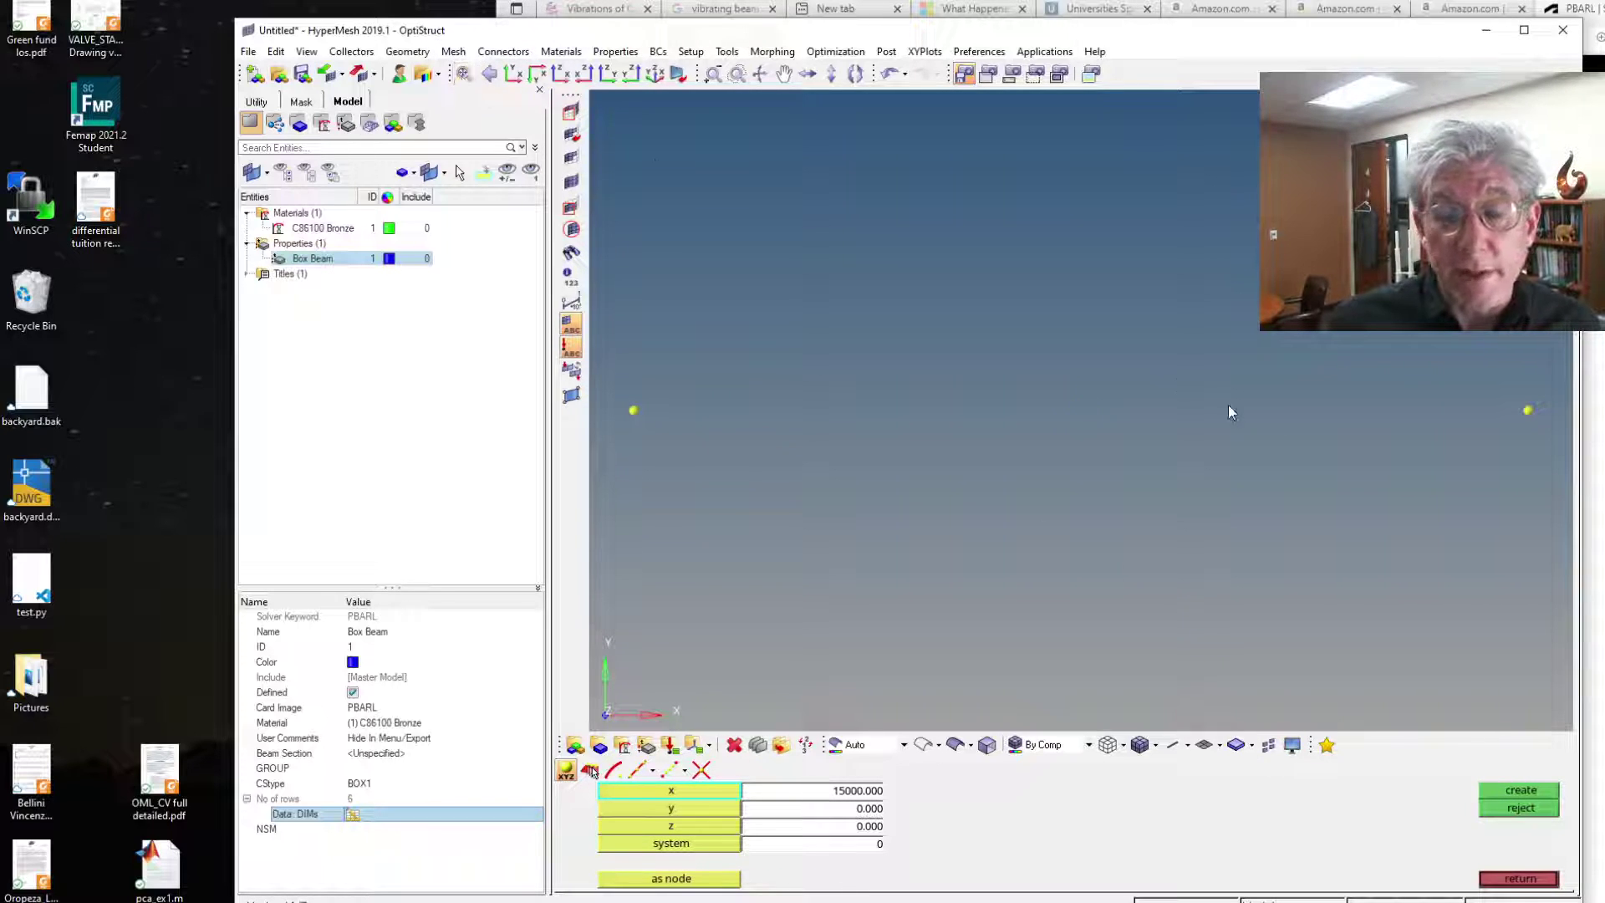
ctrl+drag(1517, 569, 1520, 576)
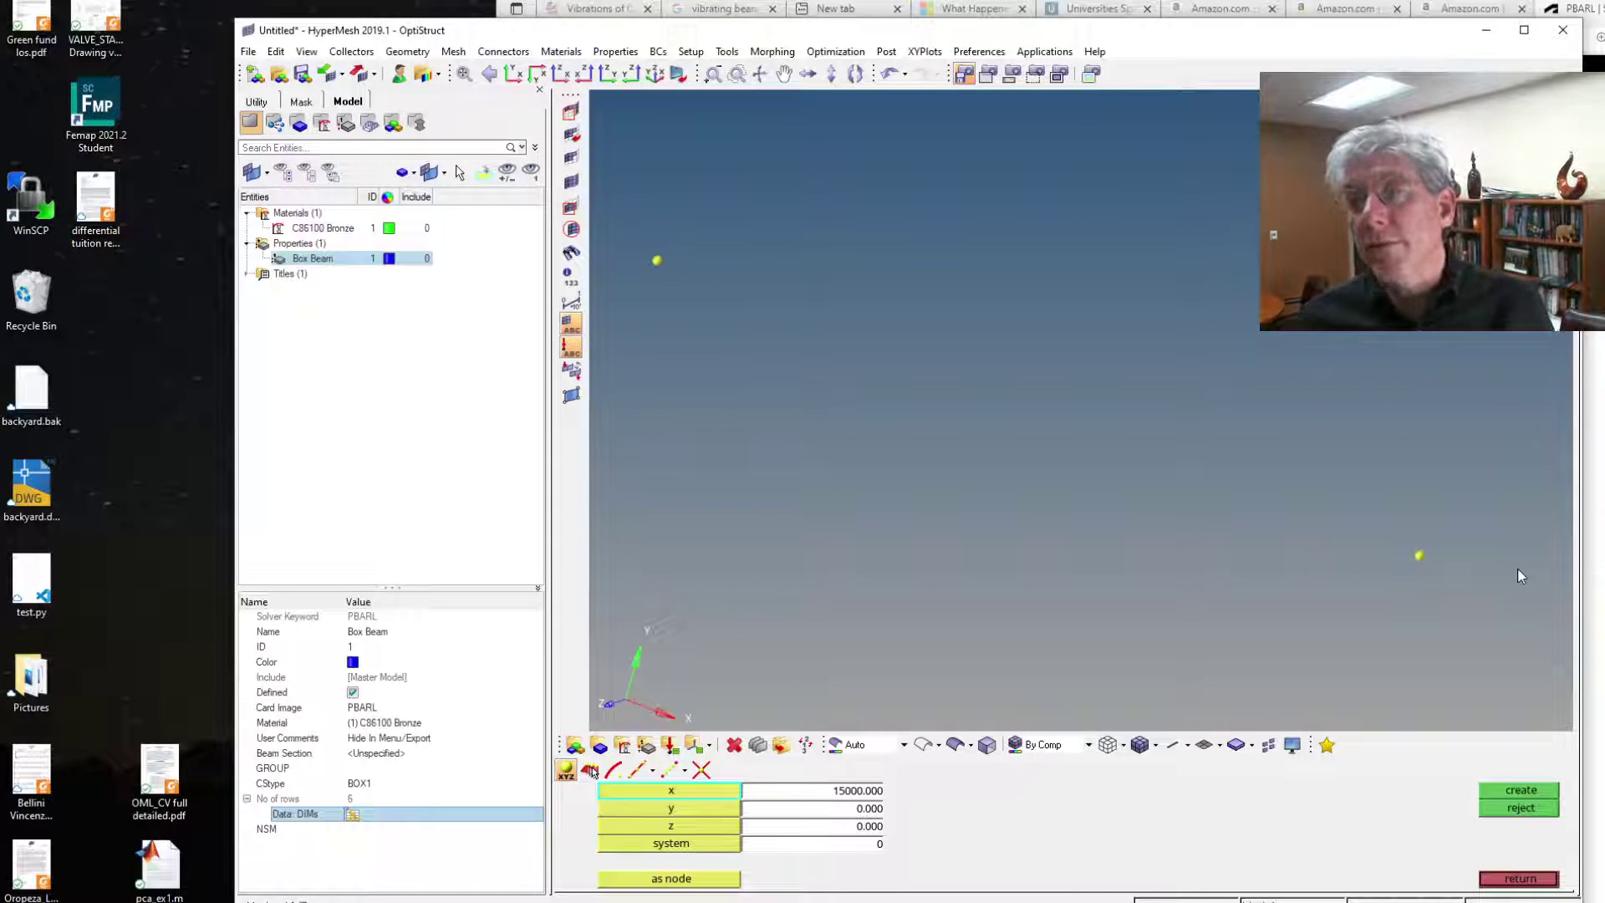
- Create two nodes on the x-axis, one at x = 2000 and one at x = 1500
click(840, 790)
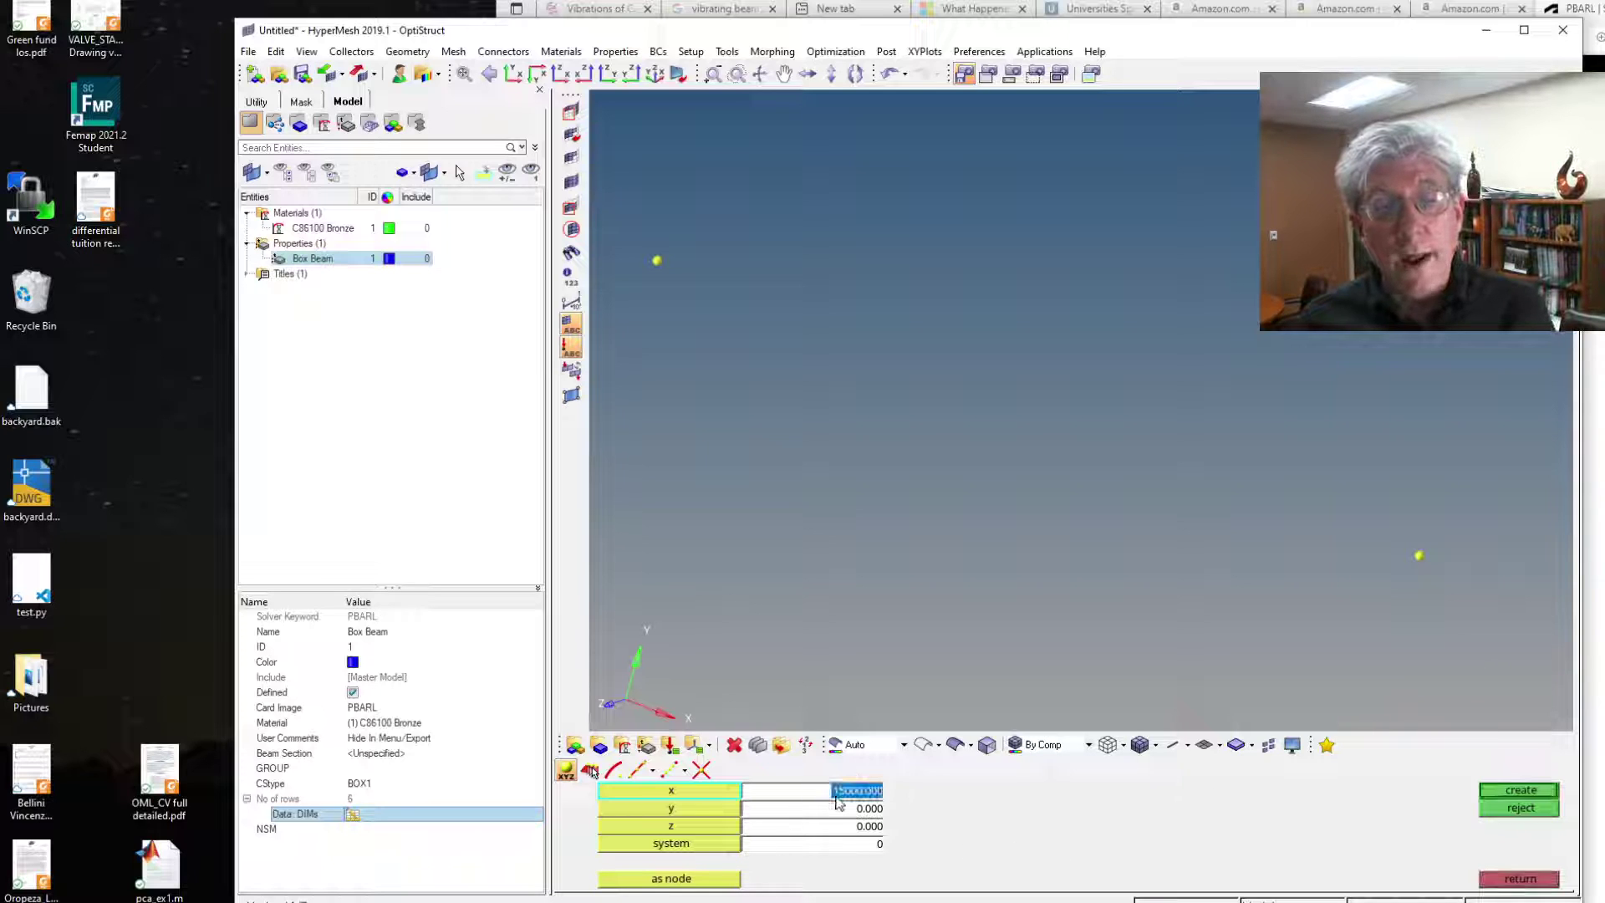
text(2)
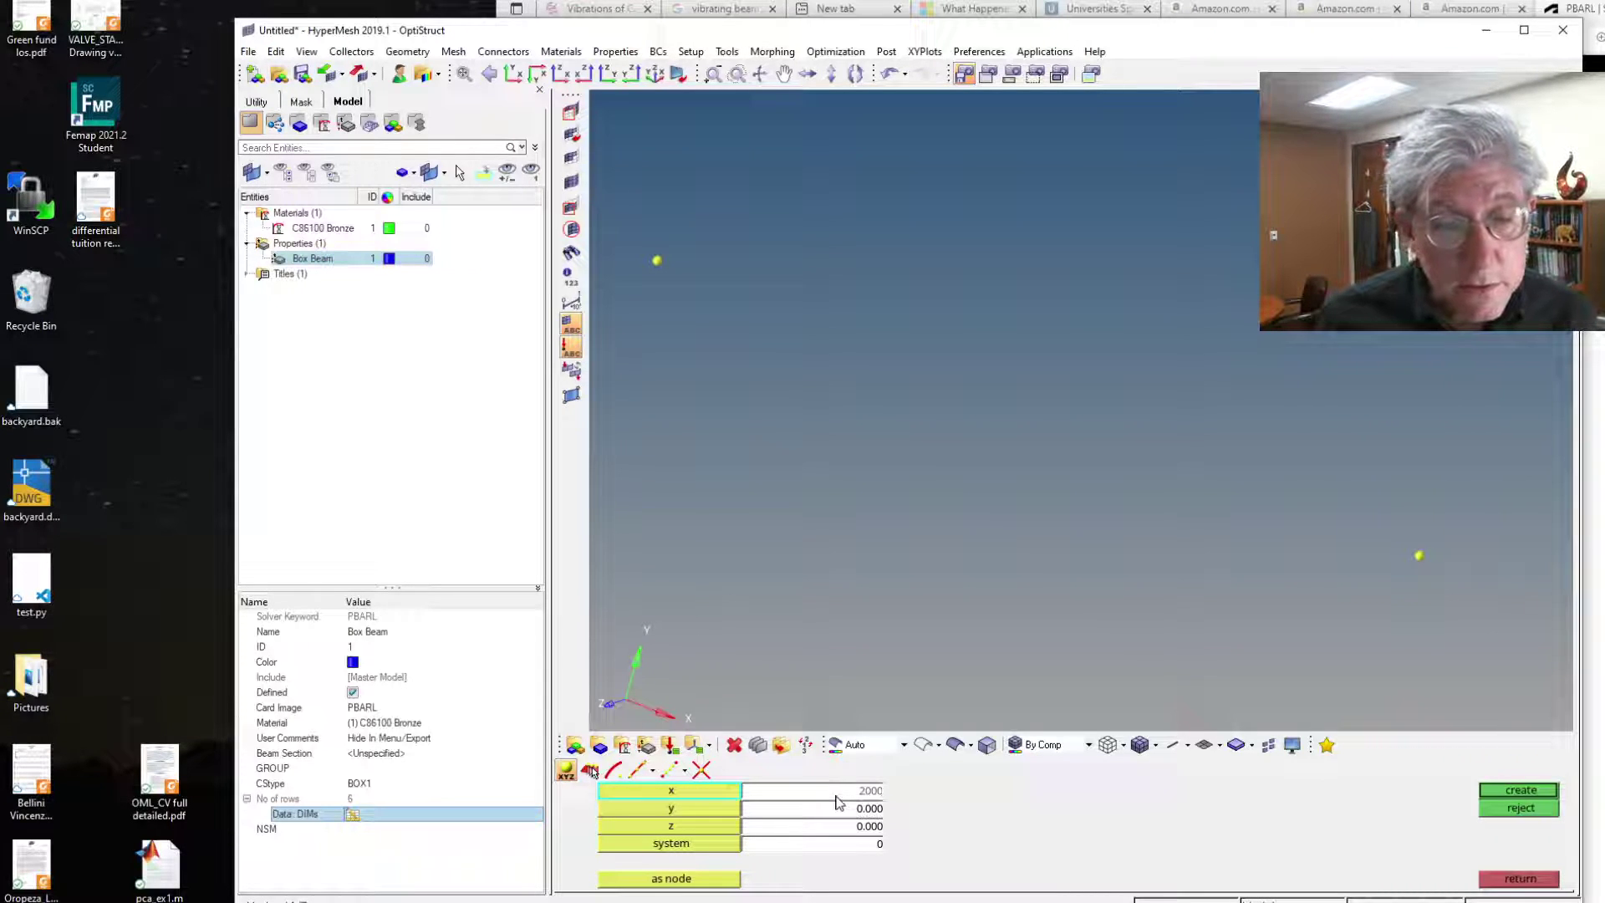
click(1506, 791)
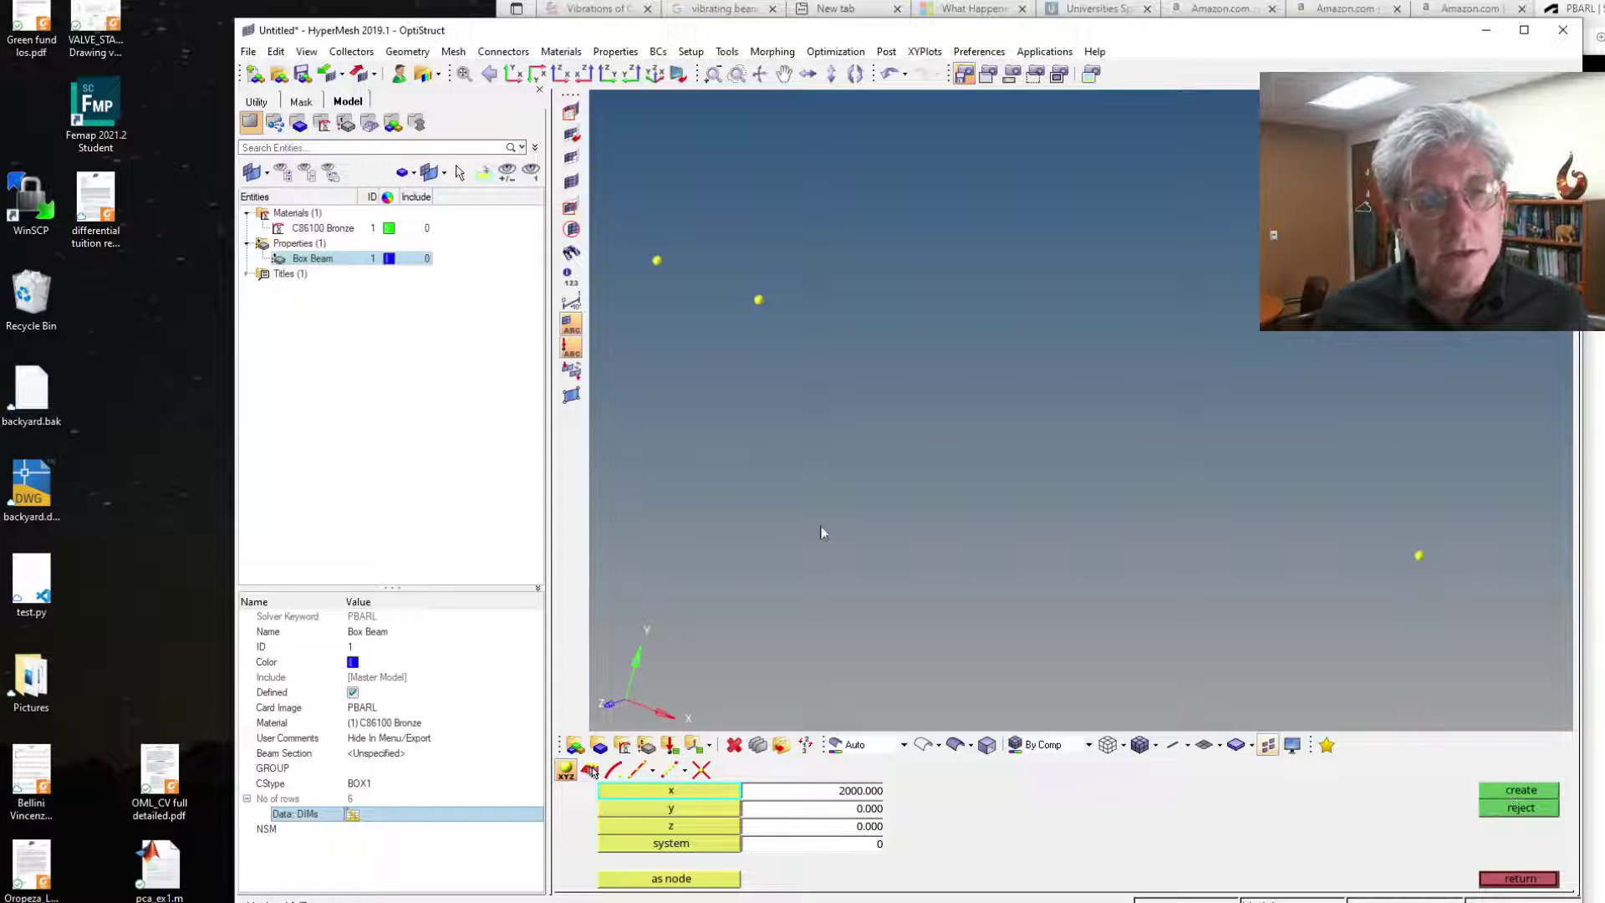
click(784, 791)
text(15)
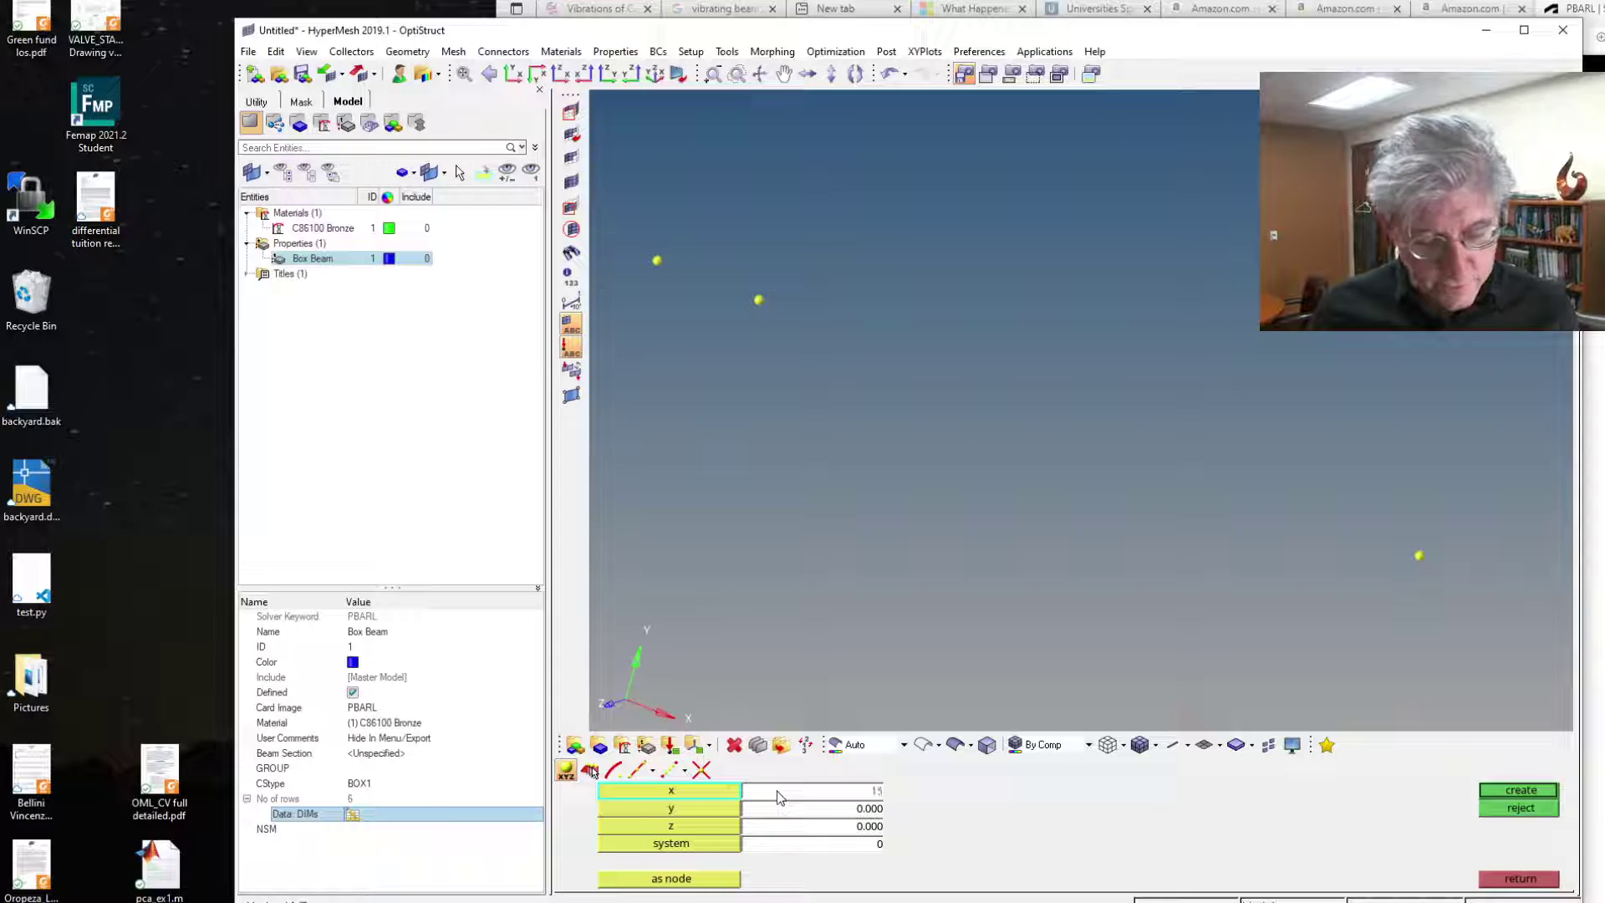
text(00)
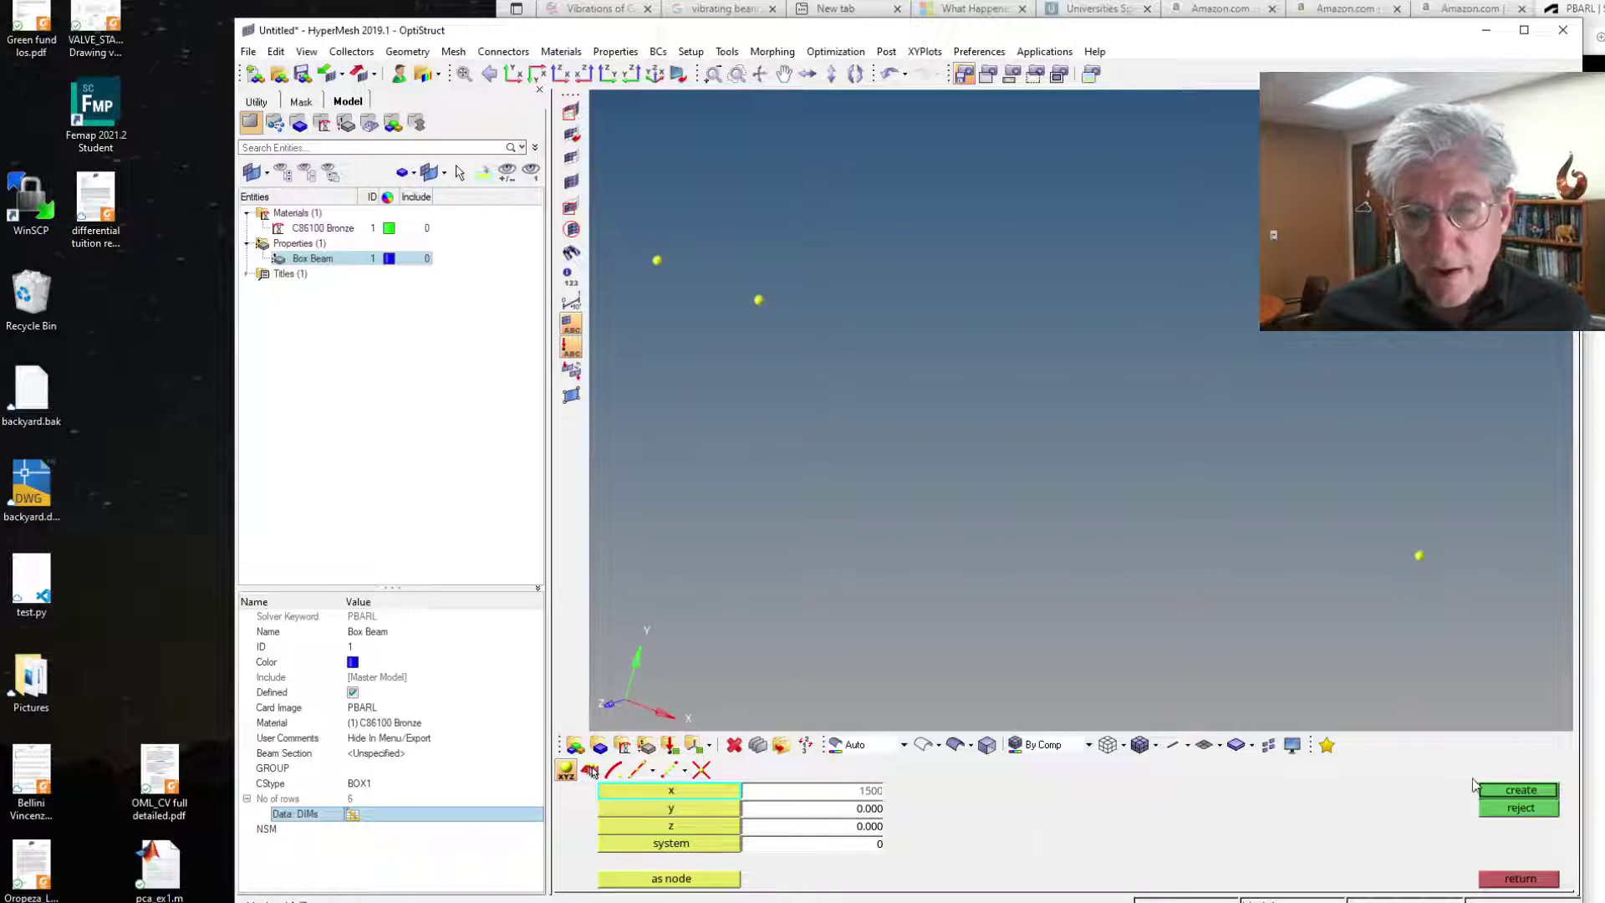
click(1509, 792)
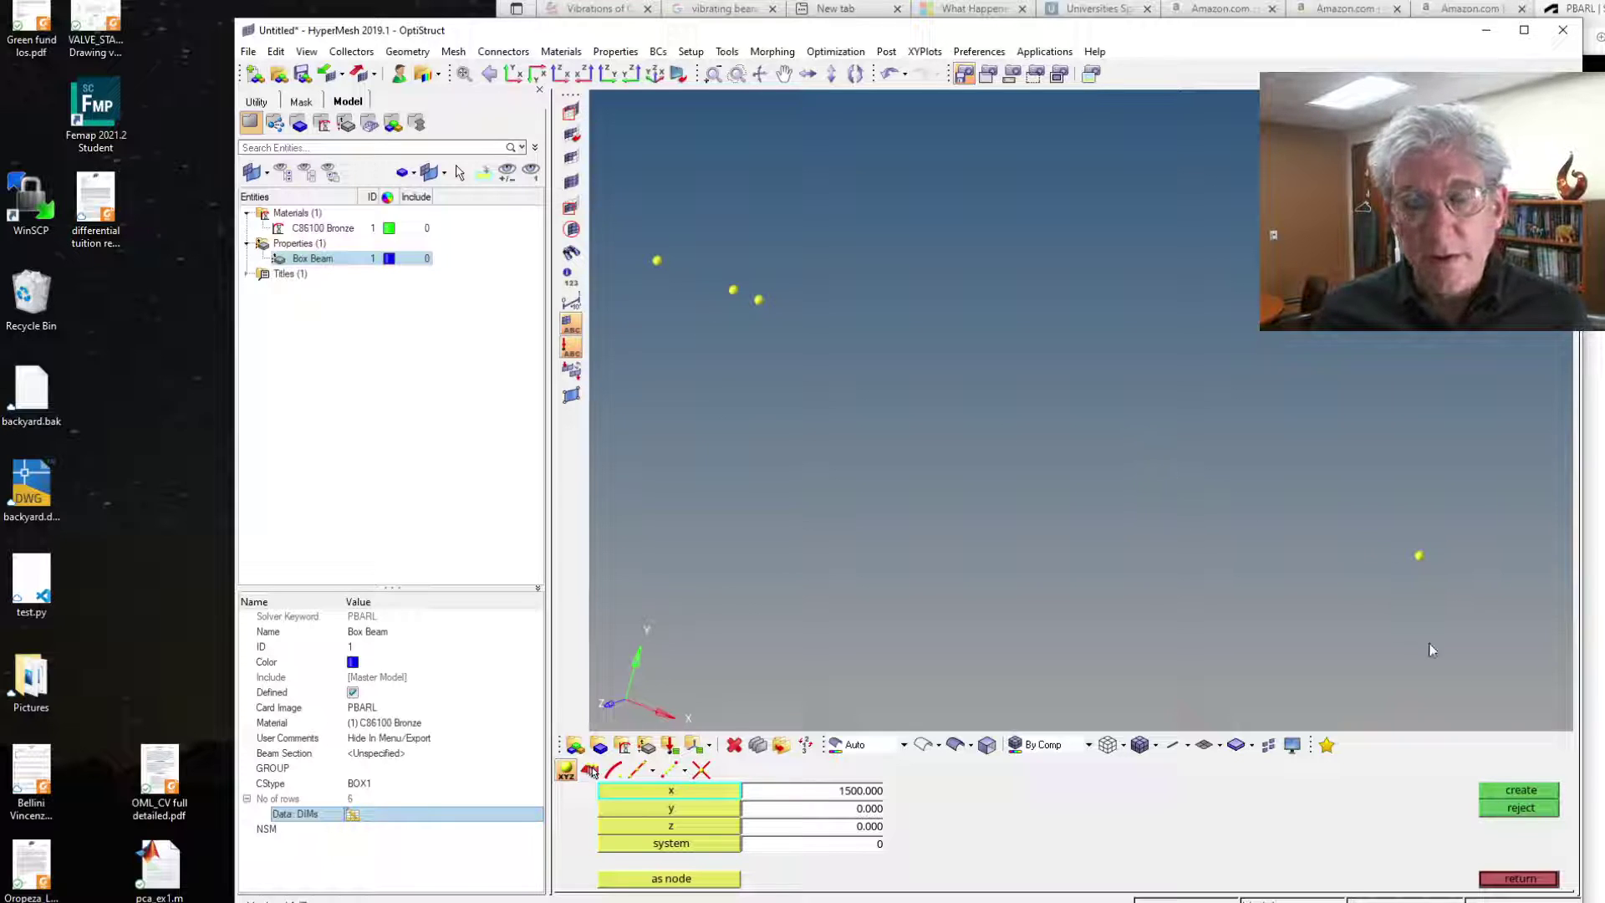
- Clear the temporary node at x = 15000 and fit the view to the remaining nodes
click(1546, 878)
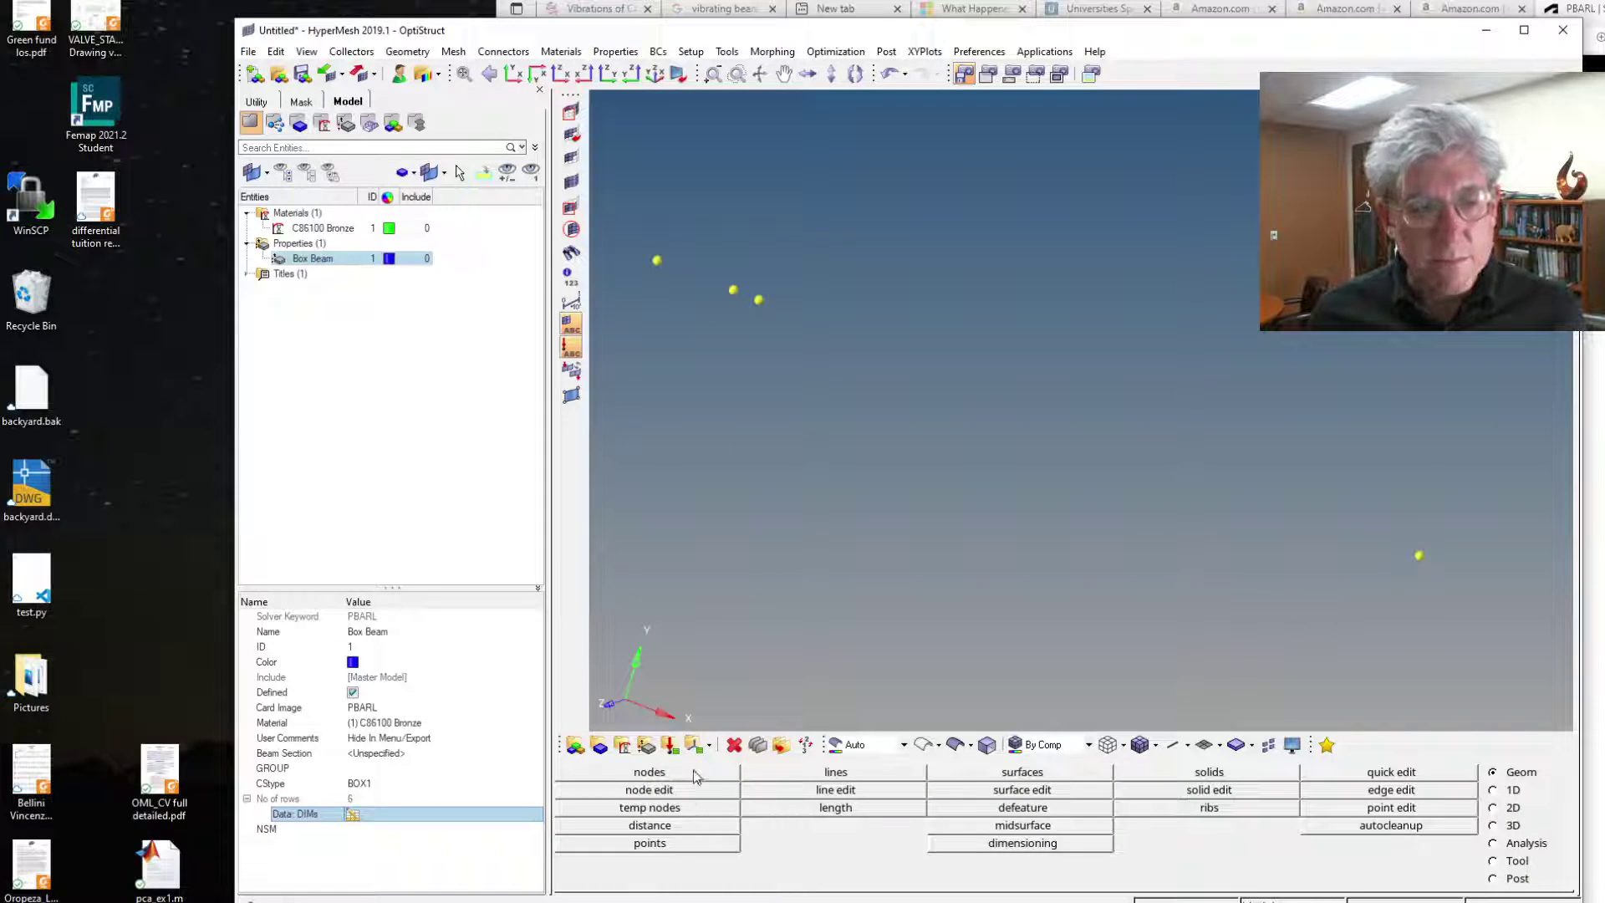
click(687, 810)
click(1420, 556)
click(1501, 798)
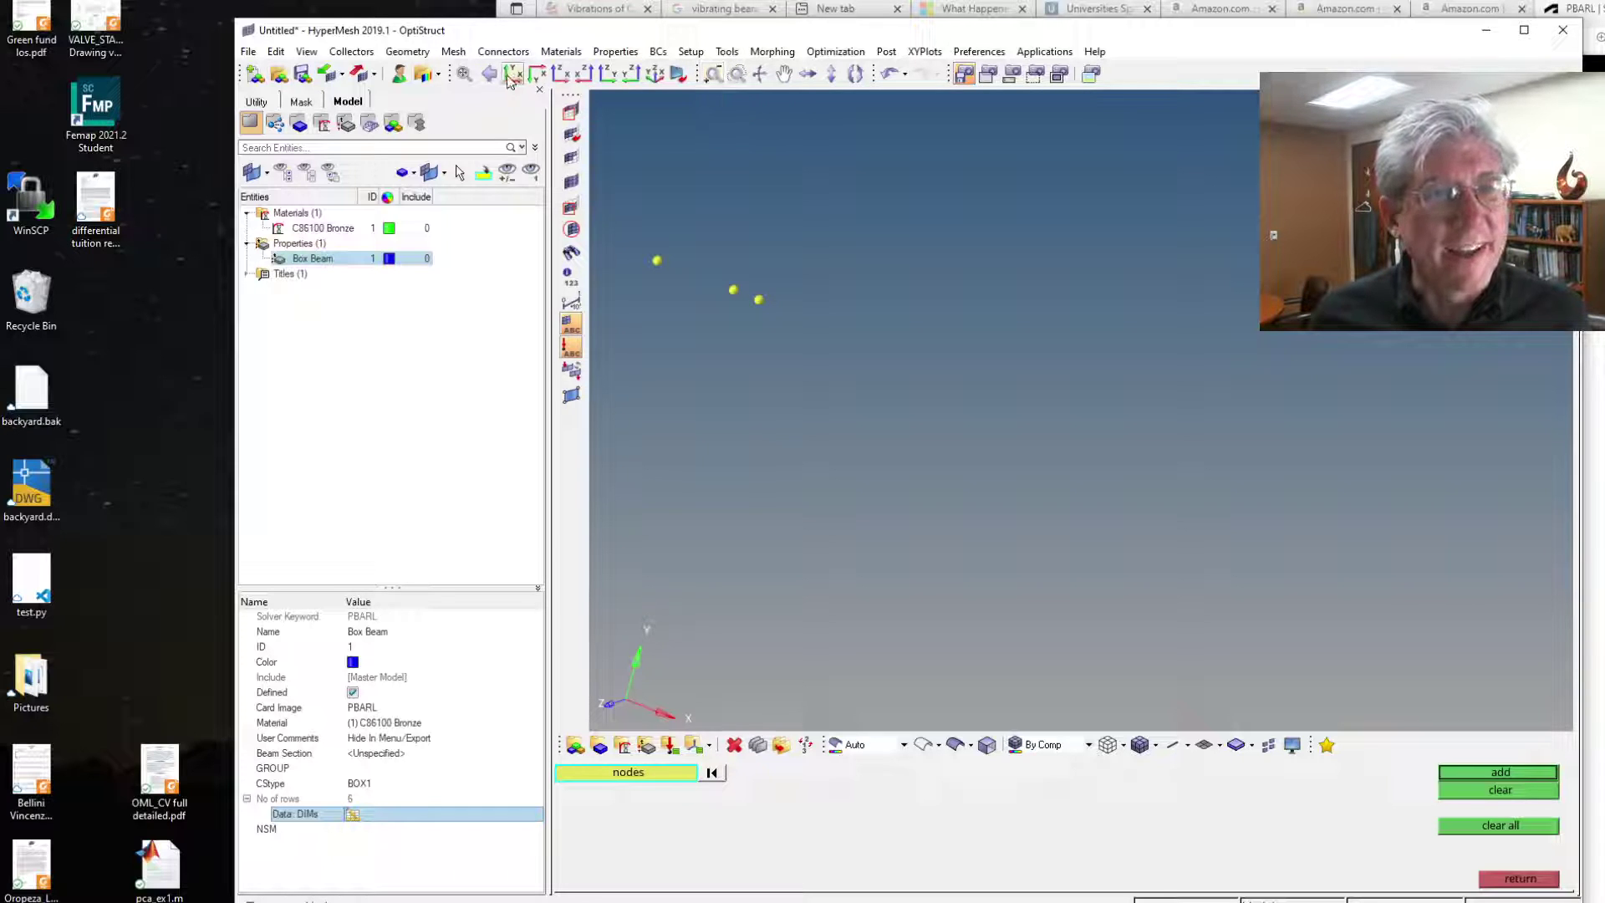
click(464, 75)
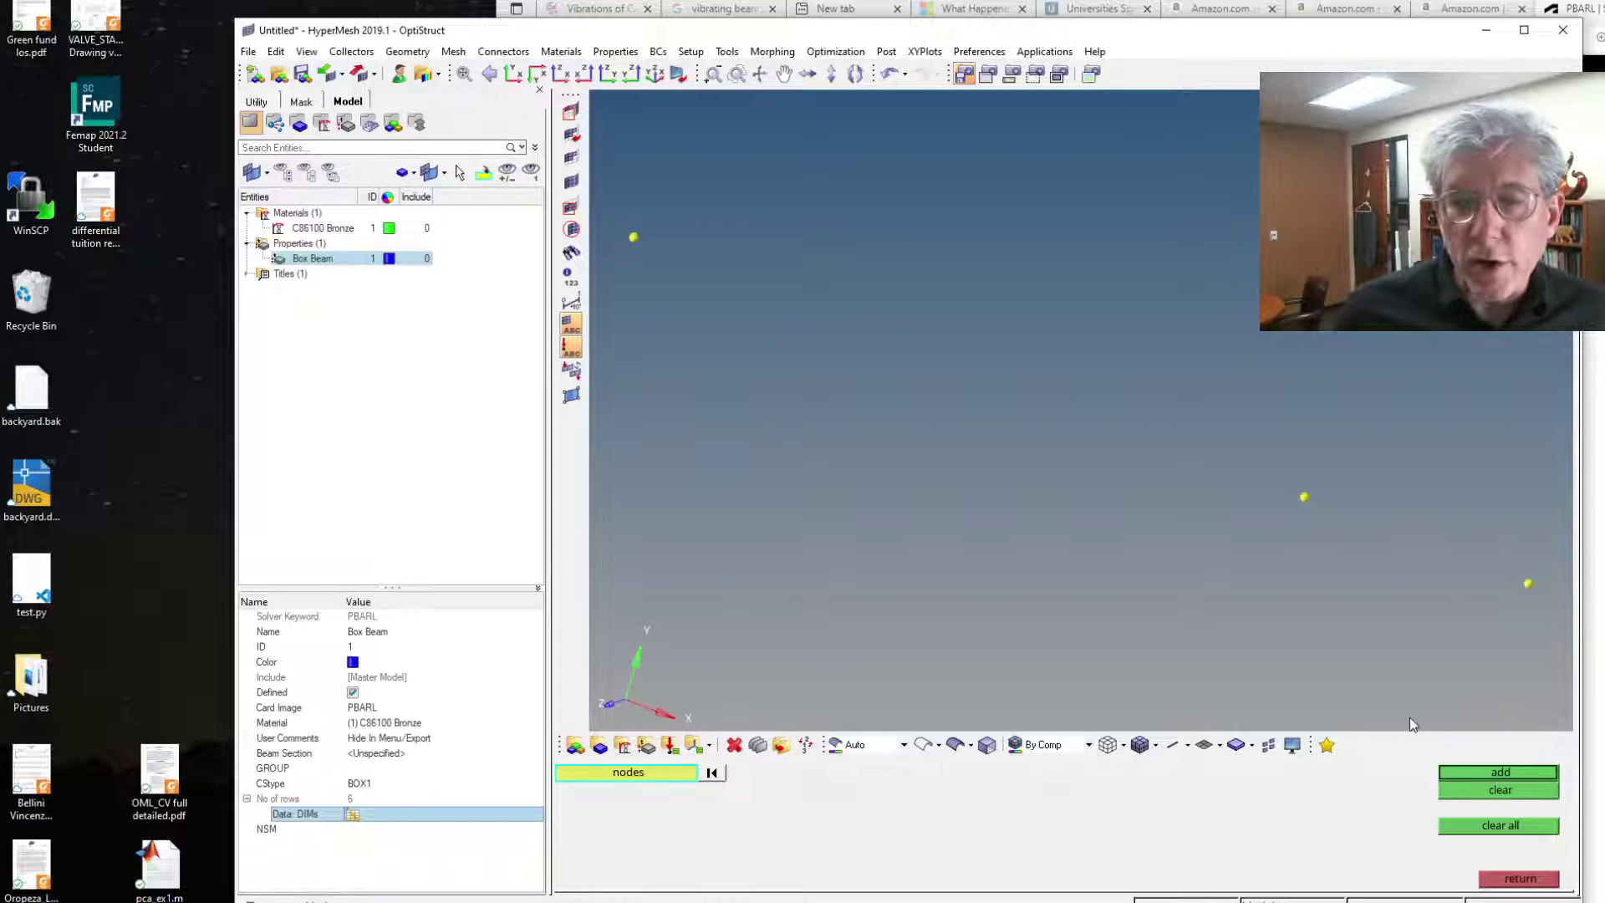
click(1519, 879)
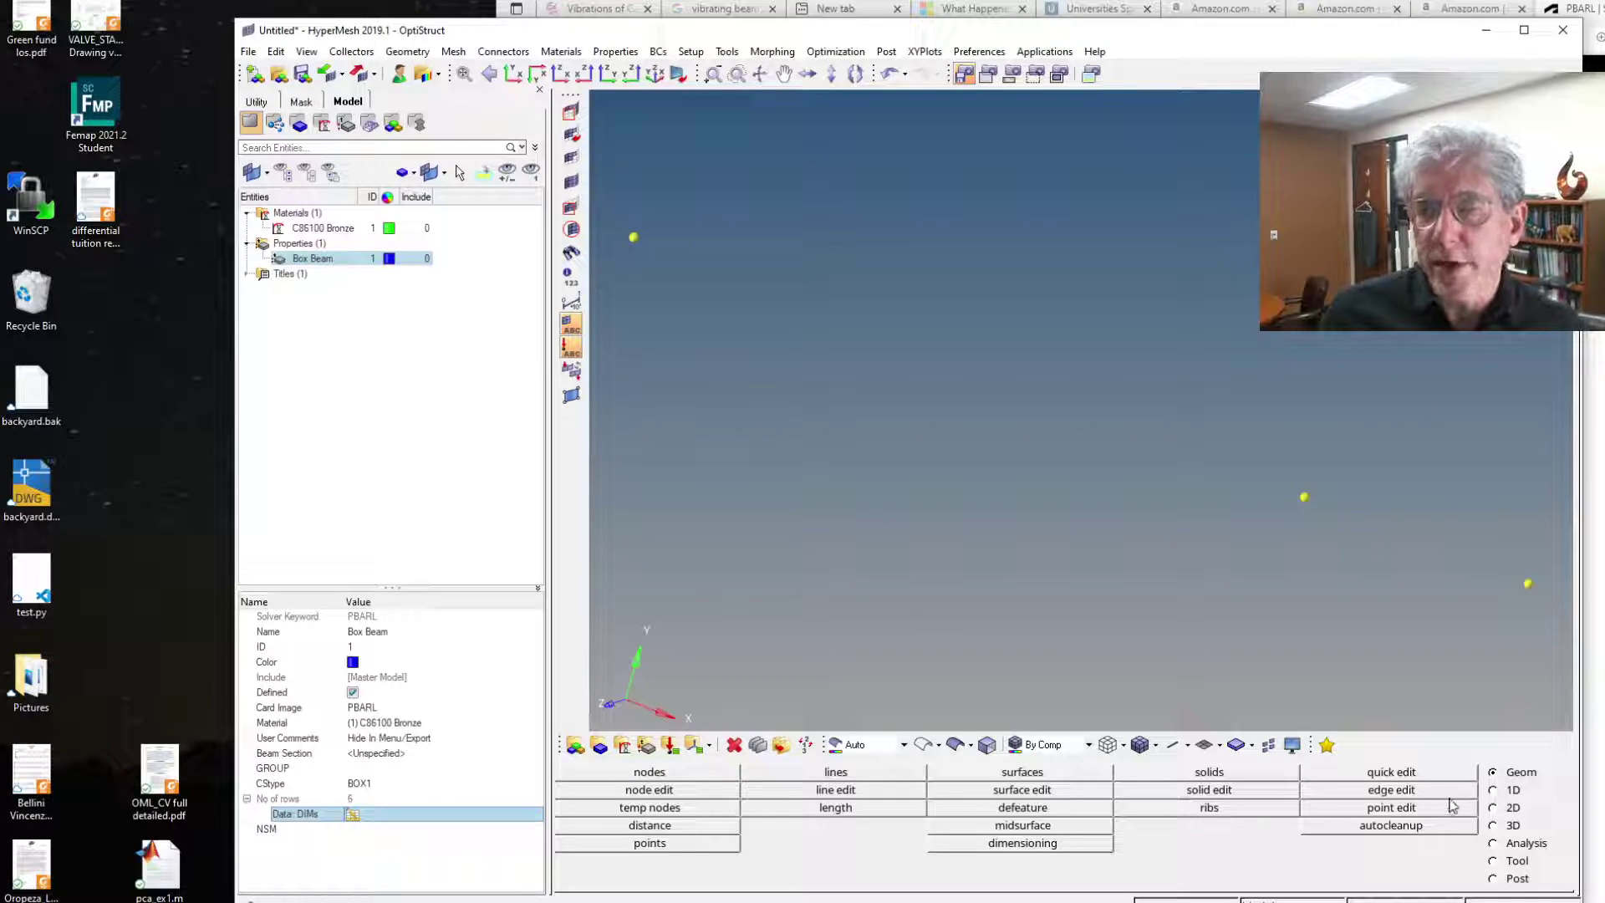
- Set up bar element creation with element type CBAR and the Box Beam property
click(1493, 790)
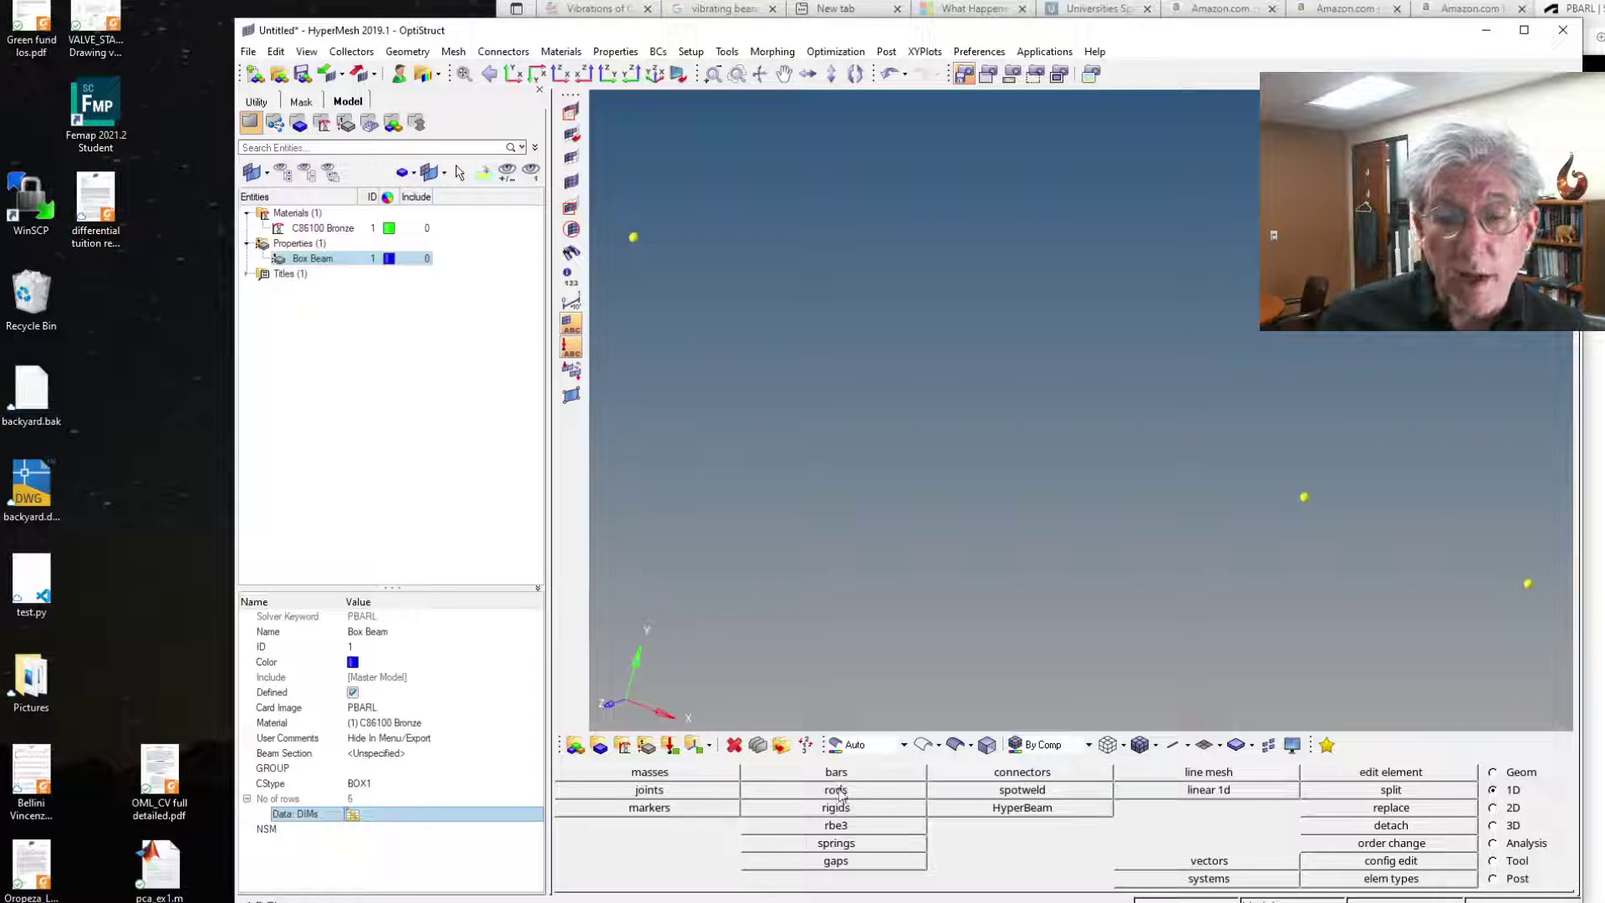
click(870, 774)
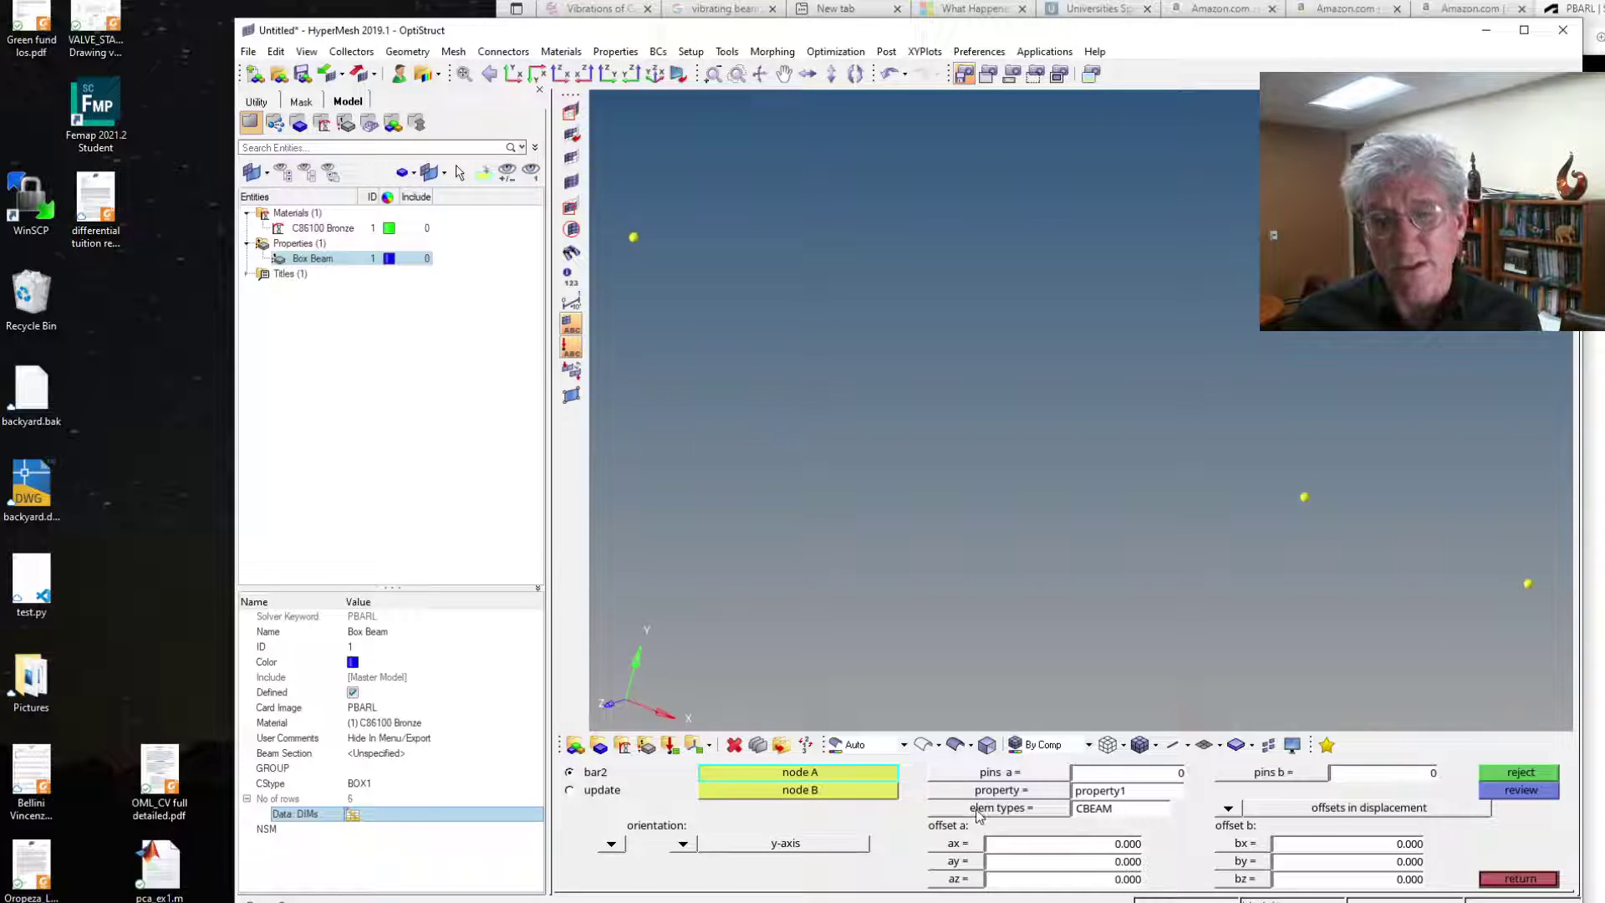
click(1062, 813)
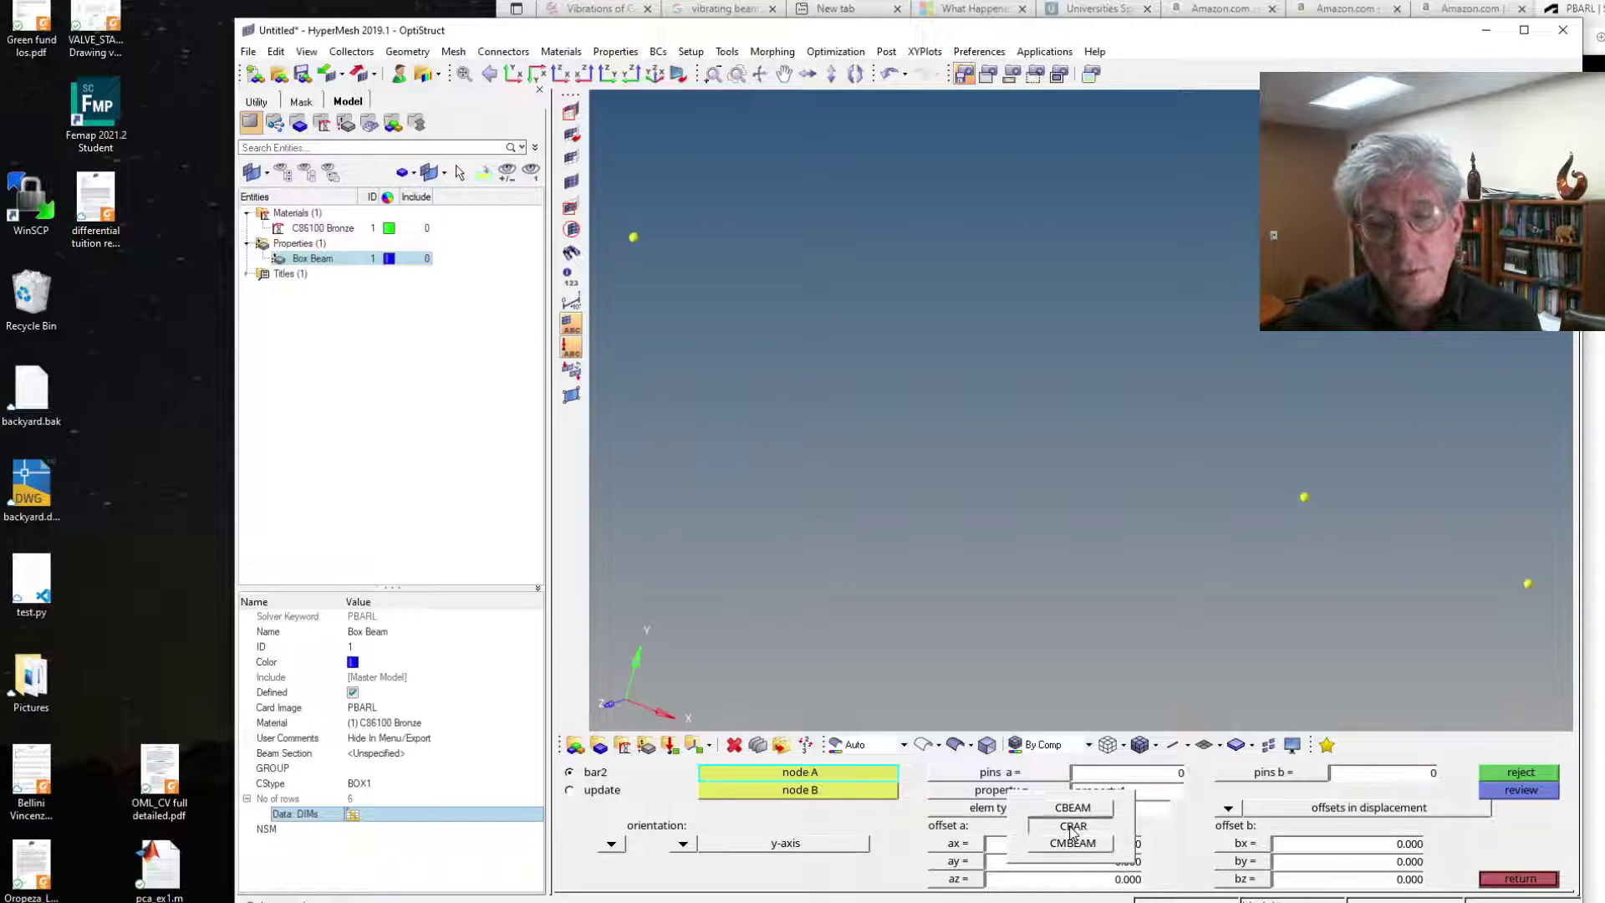
click(1073, 828)
click(1033, 792)
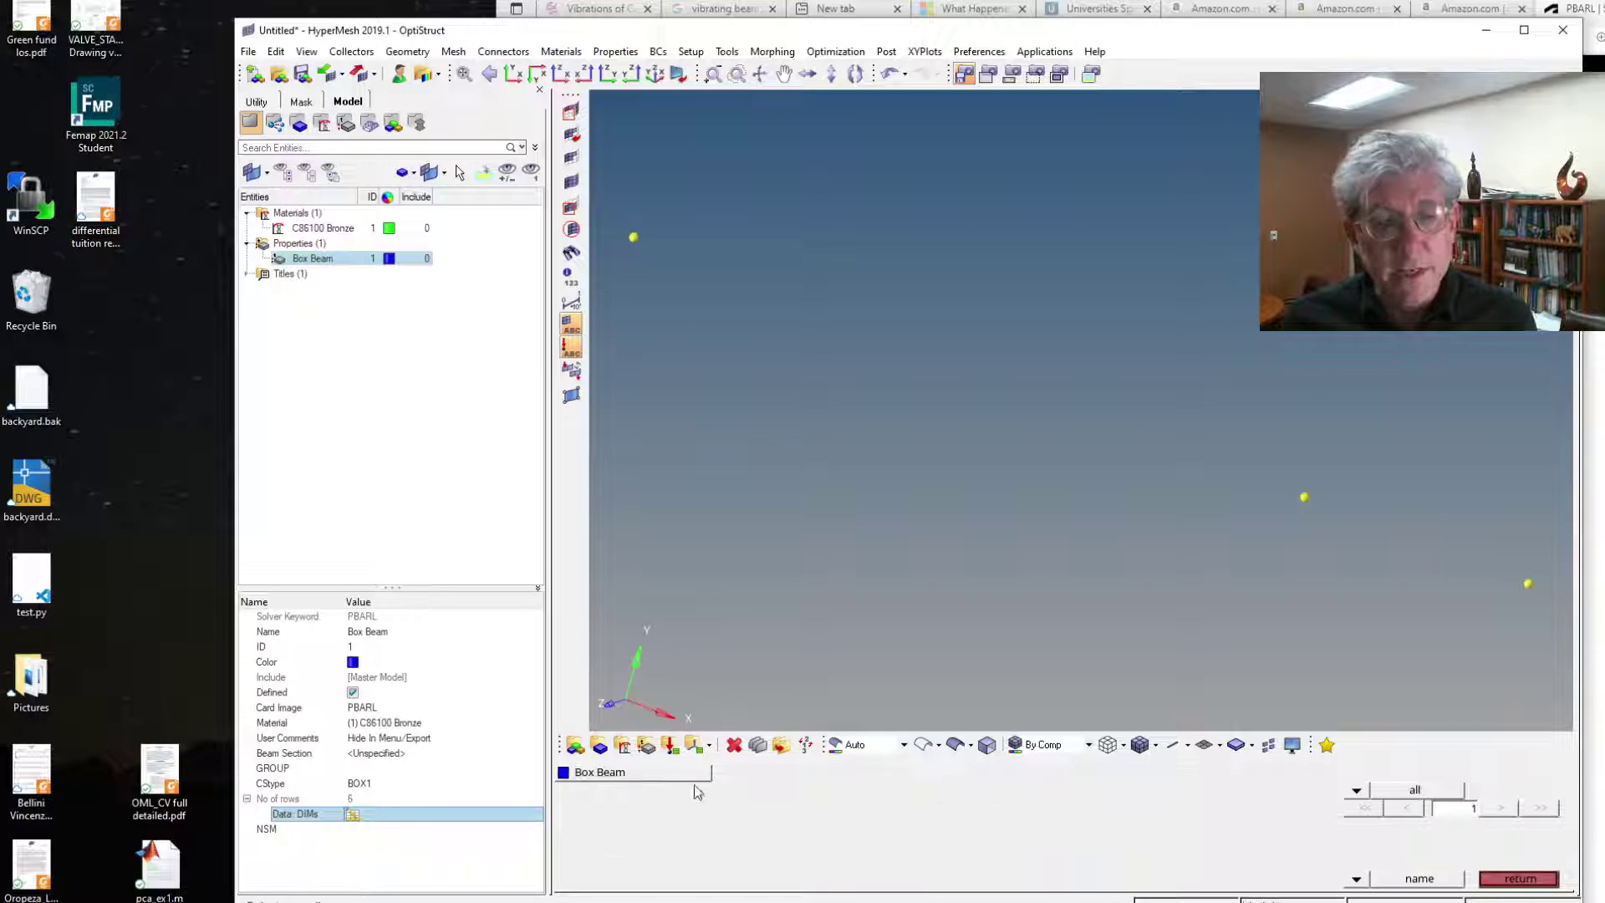
click(659, 774)
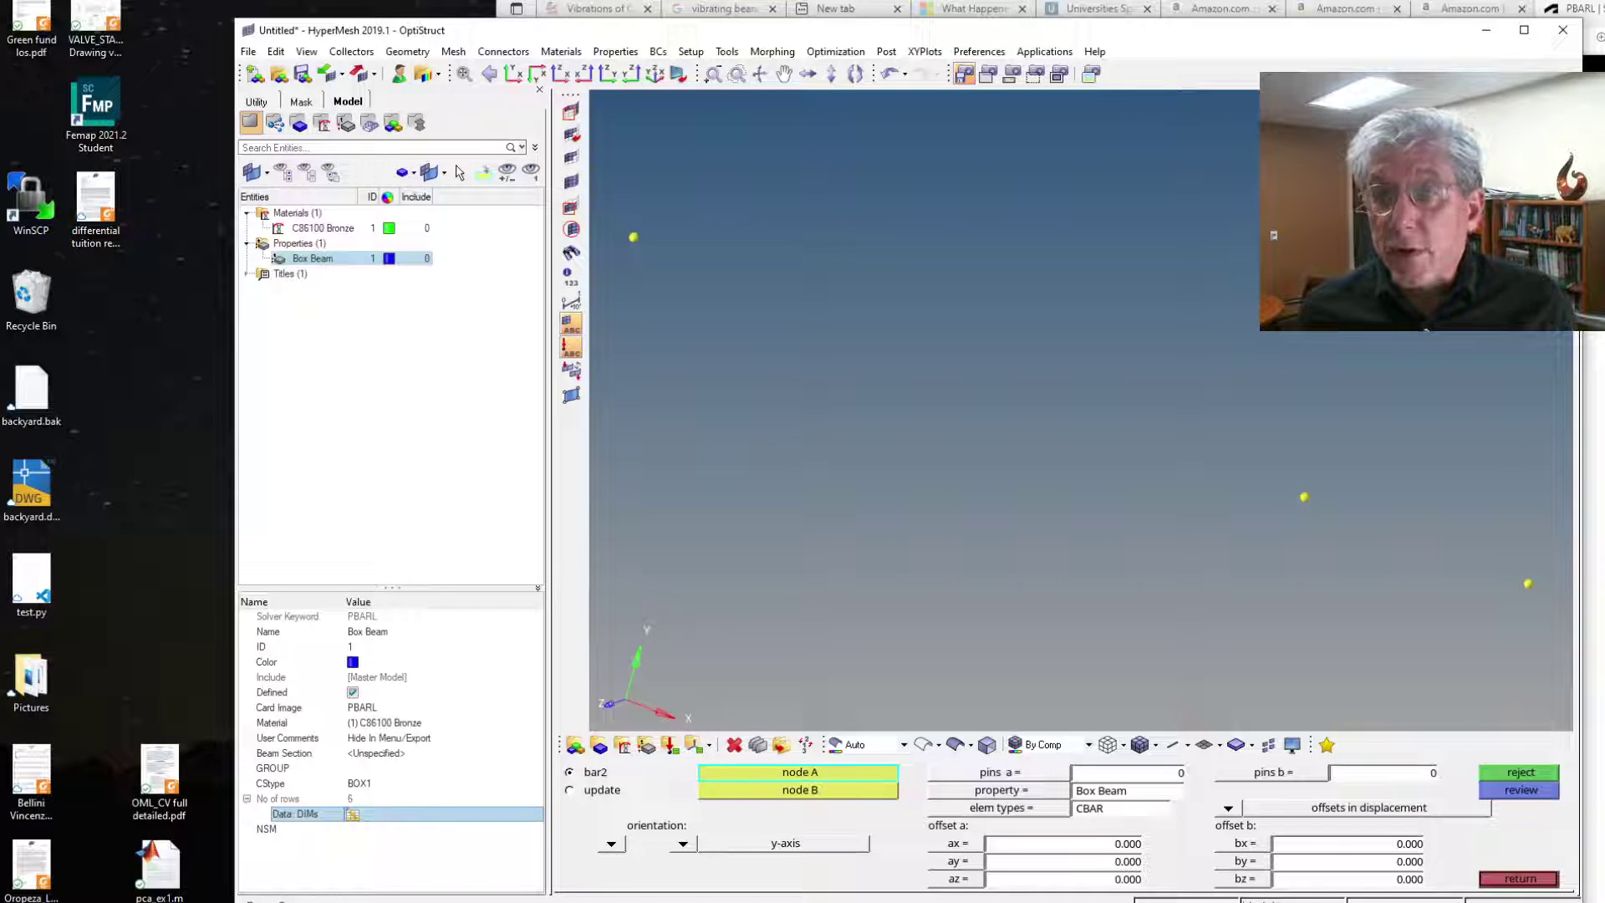
- Check the BOX1 section's element axes on the Autodesk PBARL reference page in the browser, and return to HyperMesh's bar orientation options
click(1593, 794)
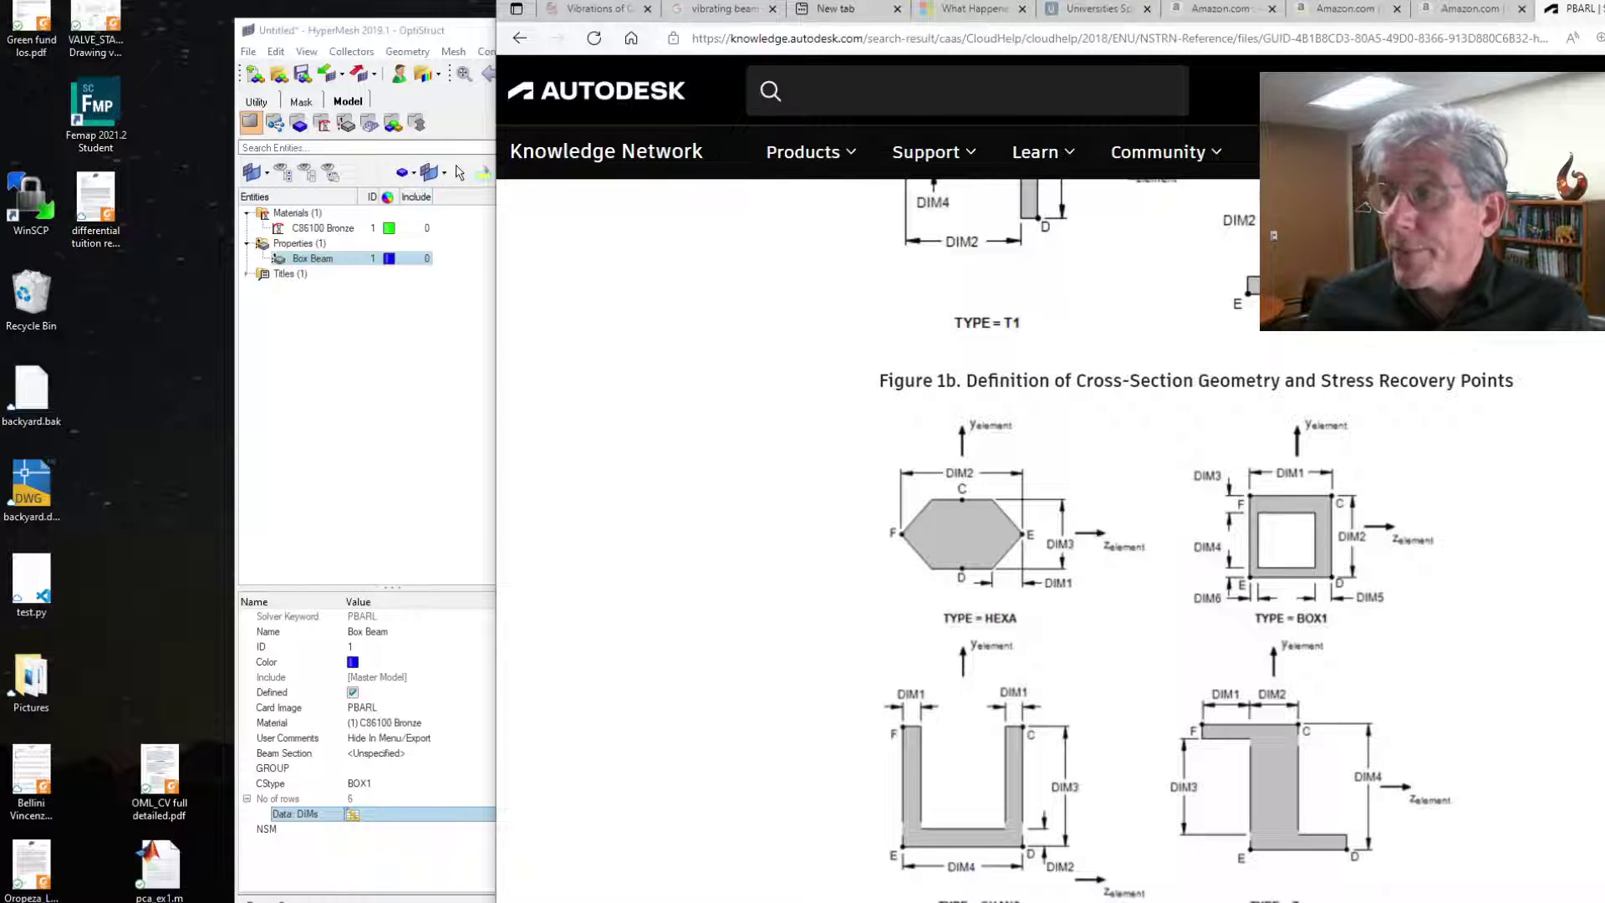
click(470, 35)
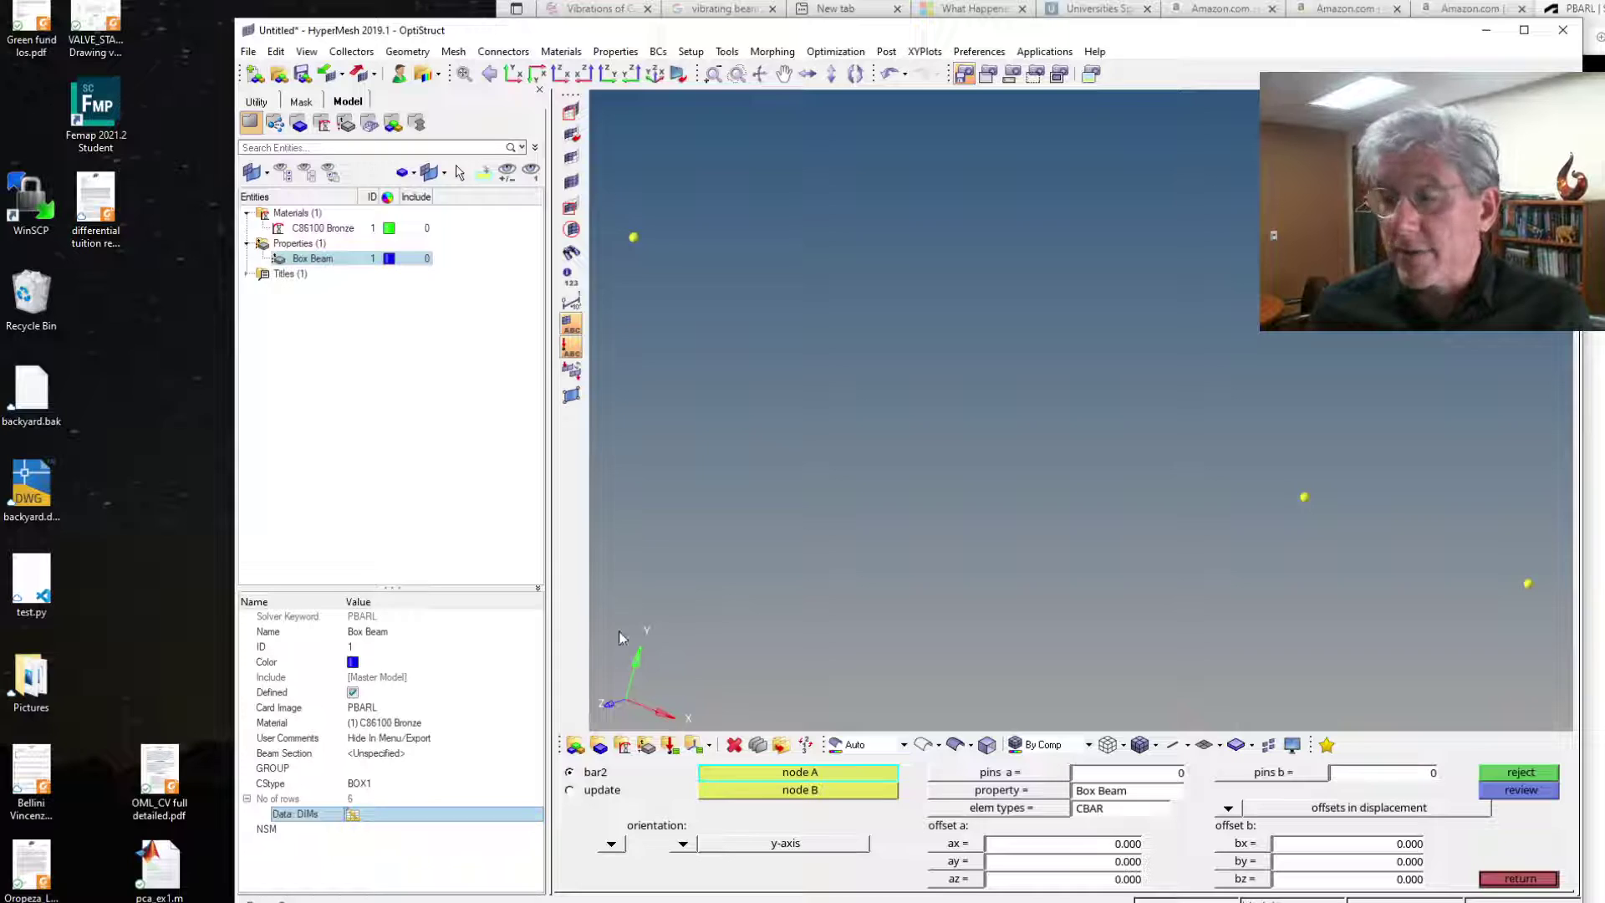
click(680, 844)
click(589, 824)
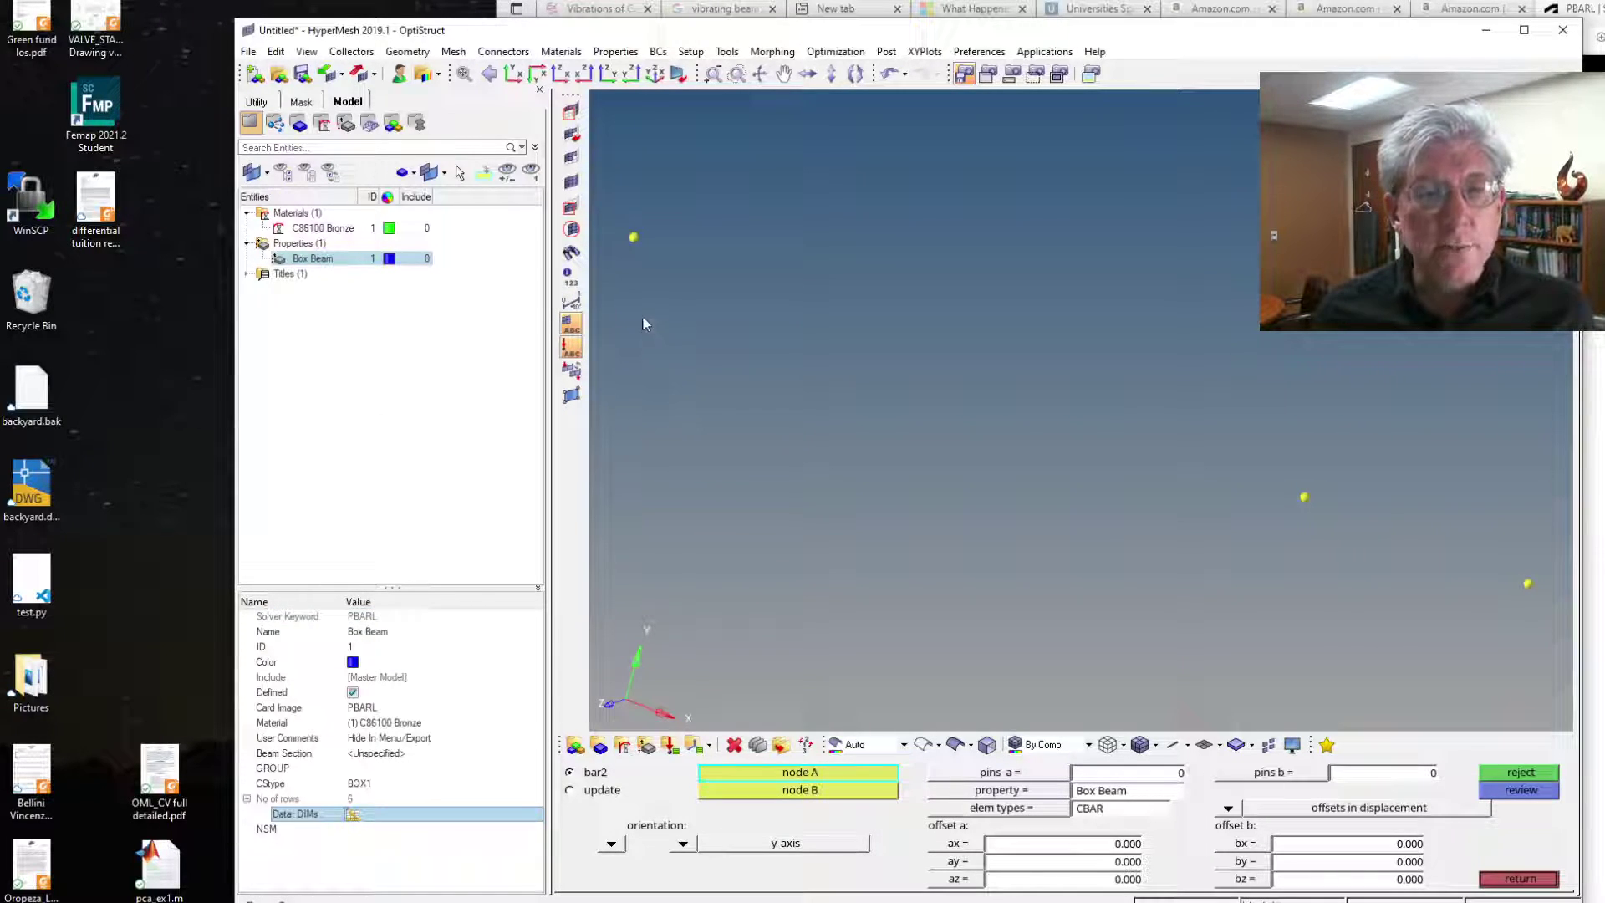
- Create two CBAR elements with y-axis orientation, one from x = 0 to x = 1500 and one from x = 1500 to x = 2000
click(631, 237)
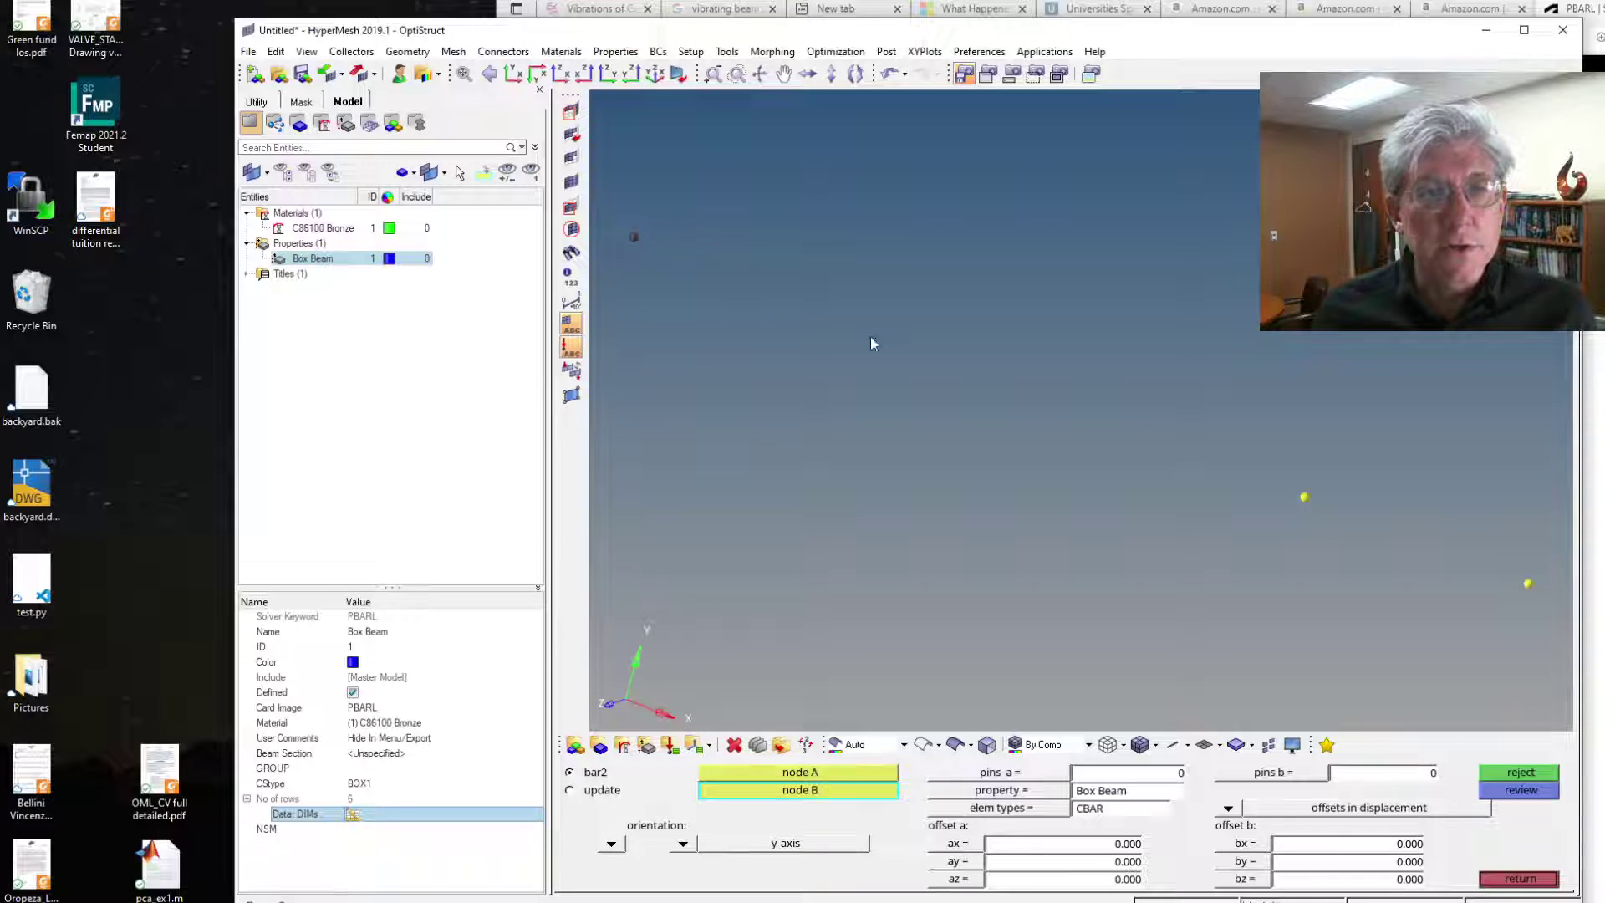
click(1304, 495)
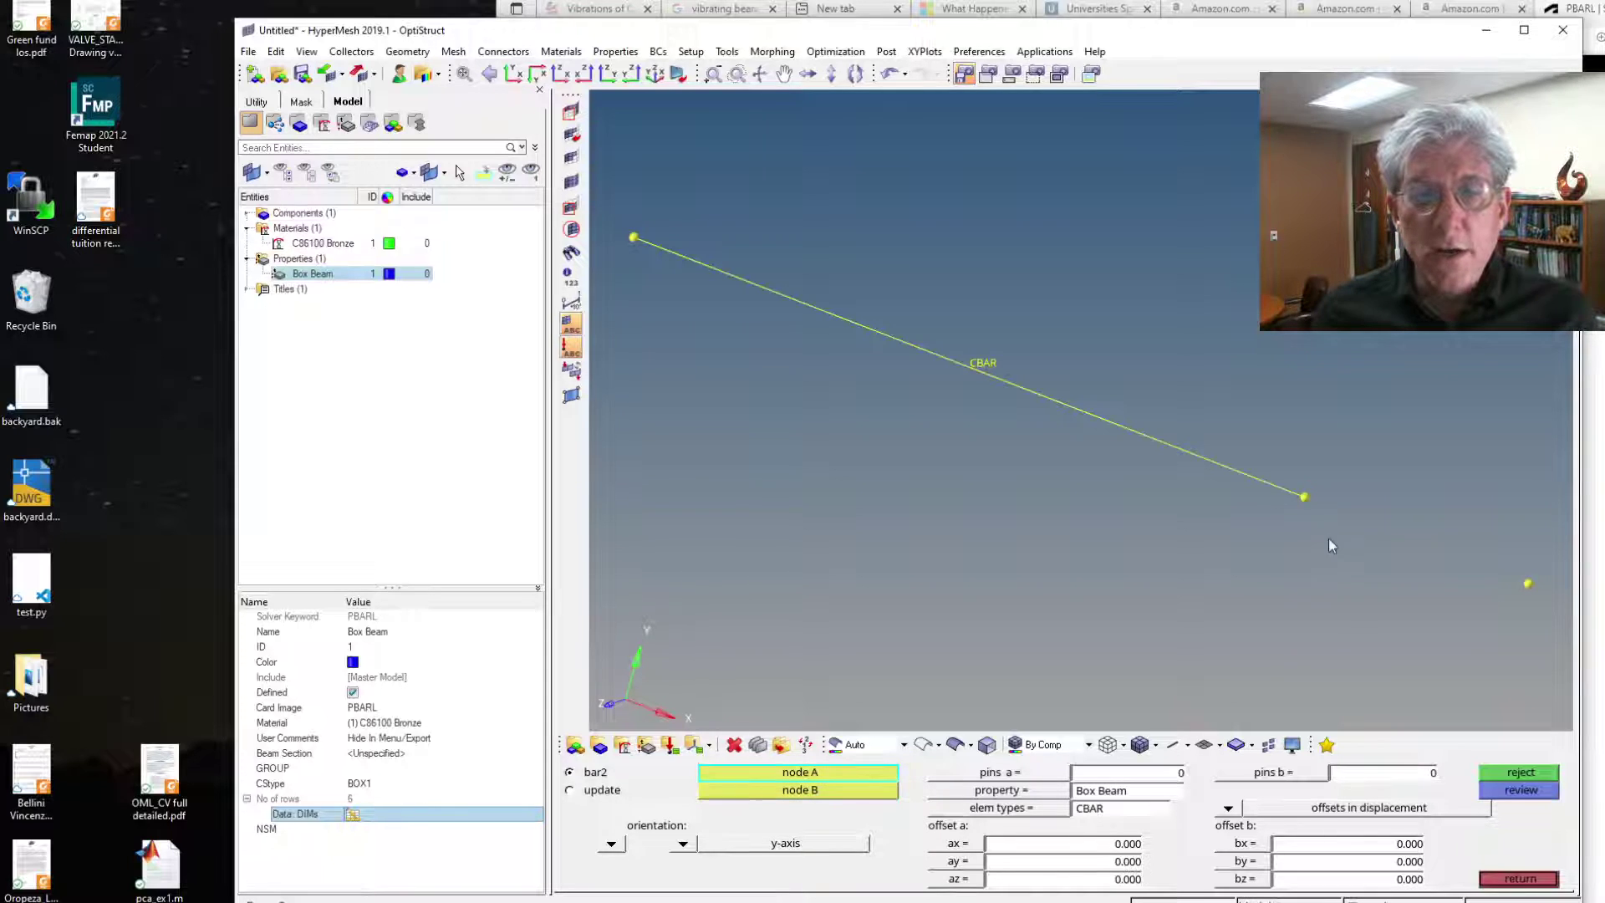
click(1304, 497)
click(1528, 583)
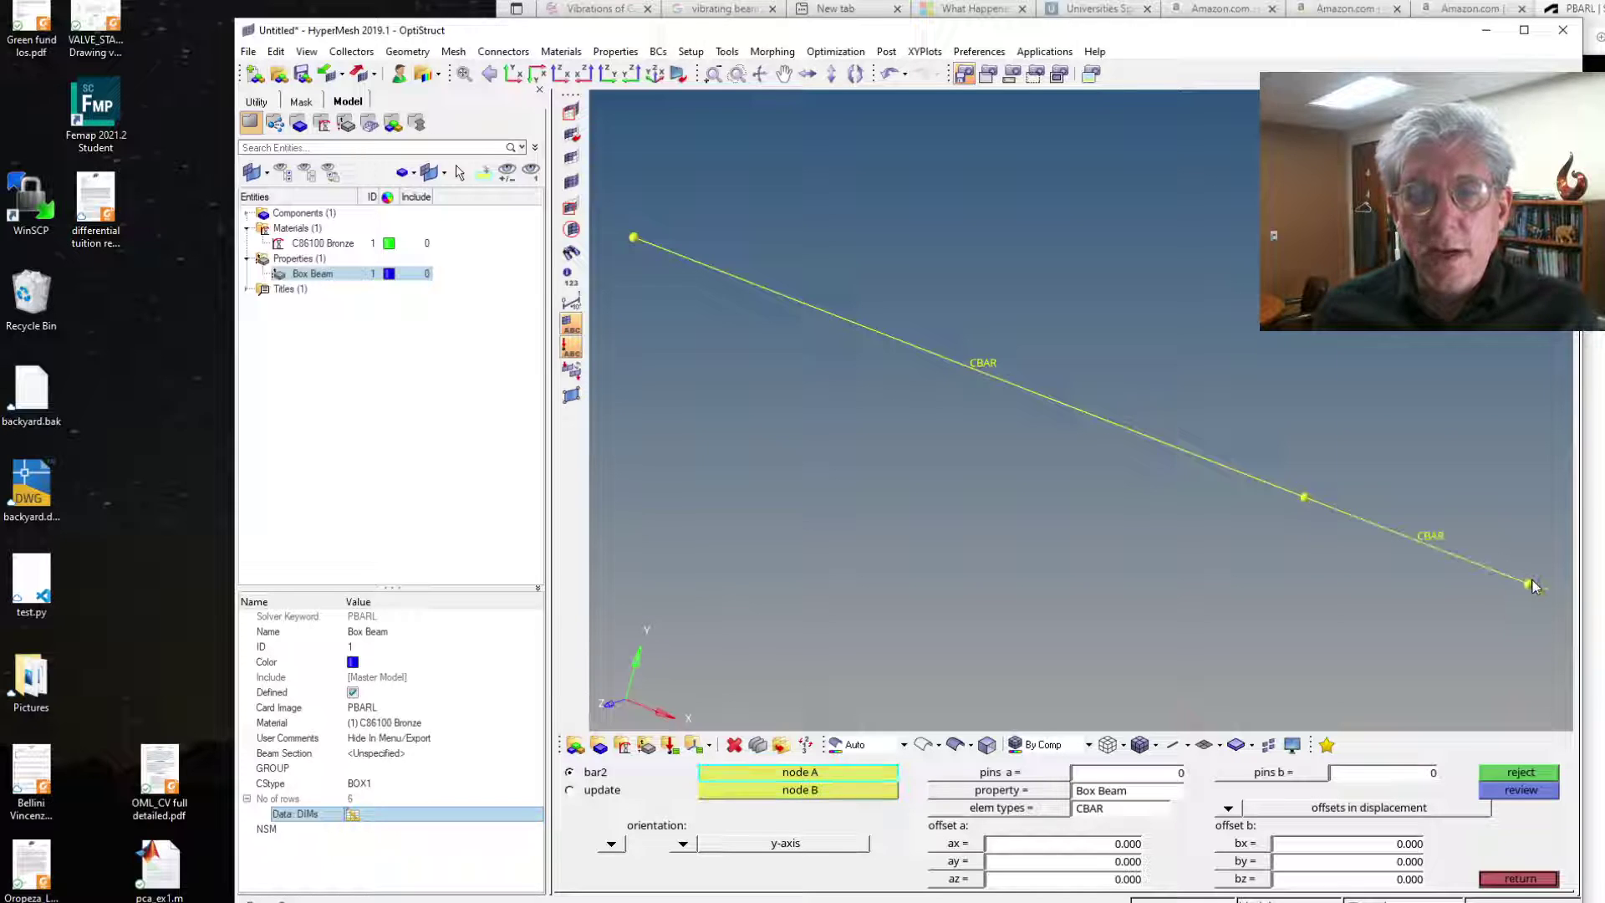
click(1537, 878)
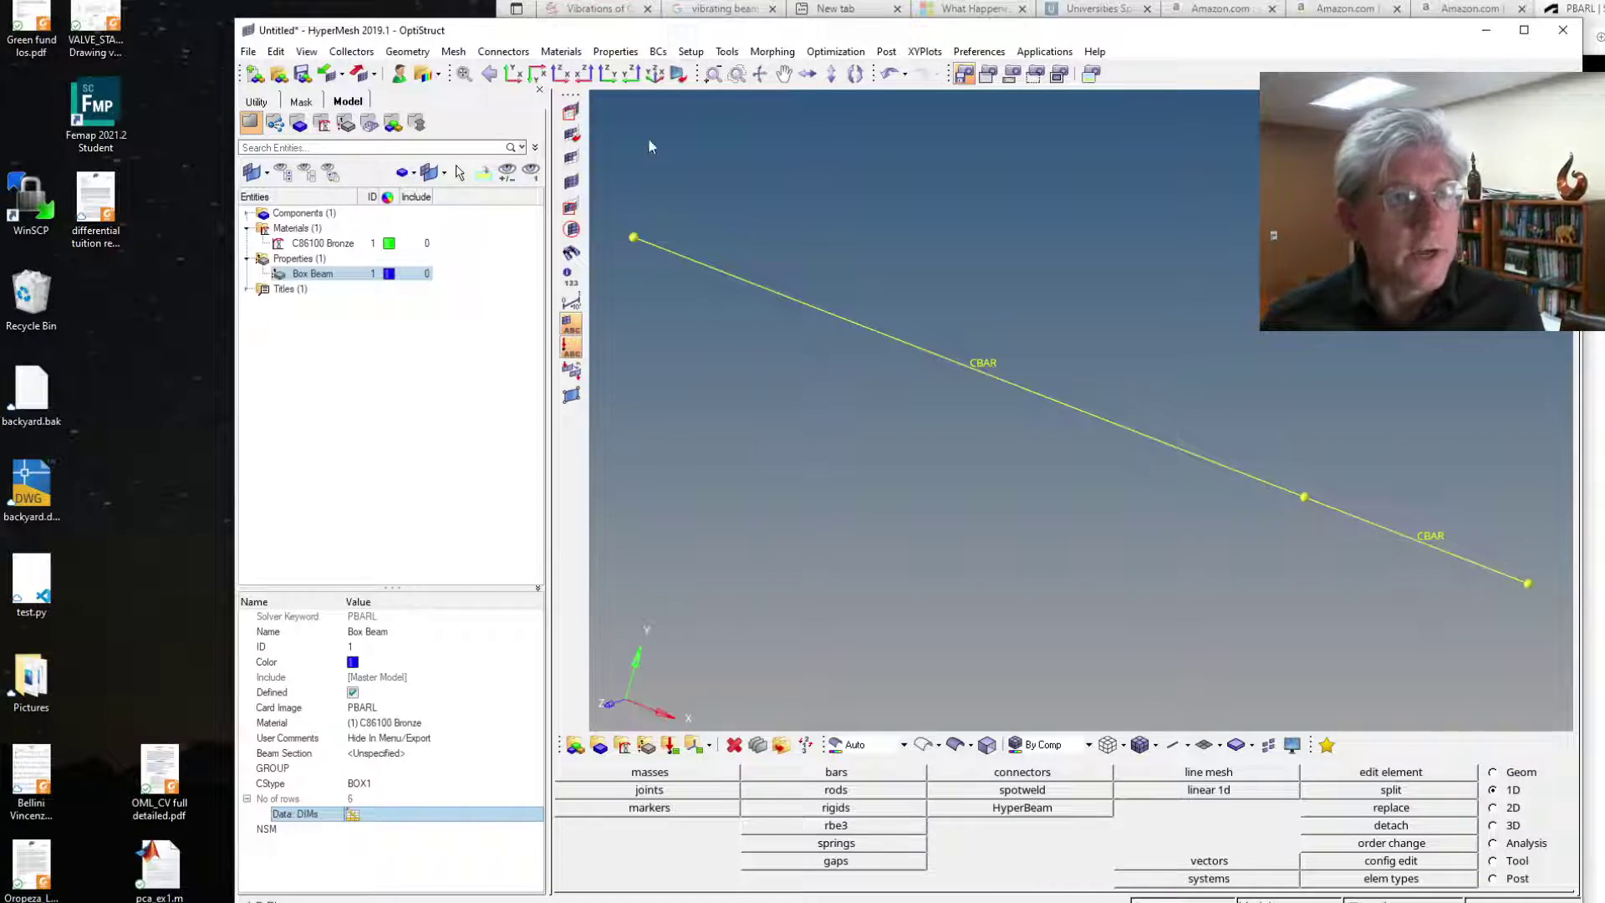
- Change the colour of the bars' auto1 component to cyan
click(247, 213)
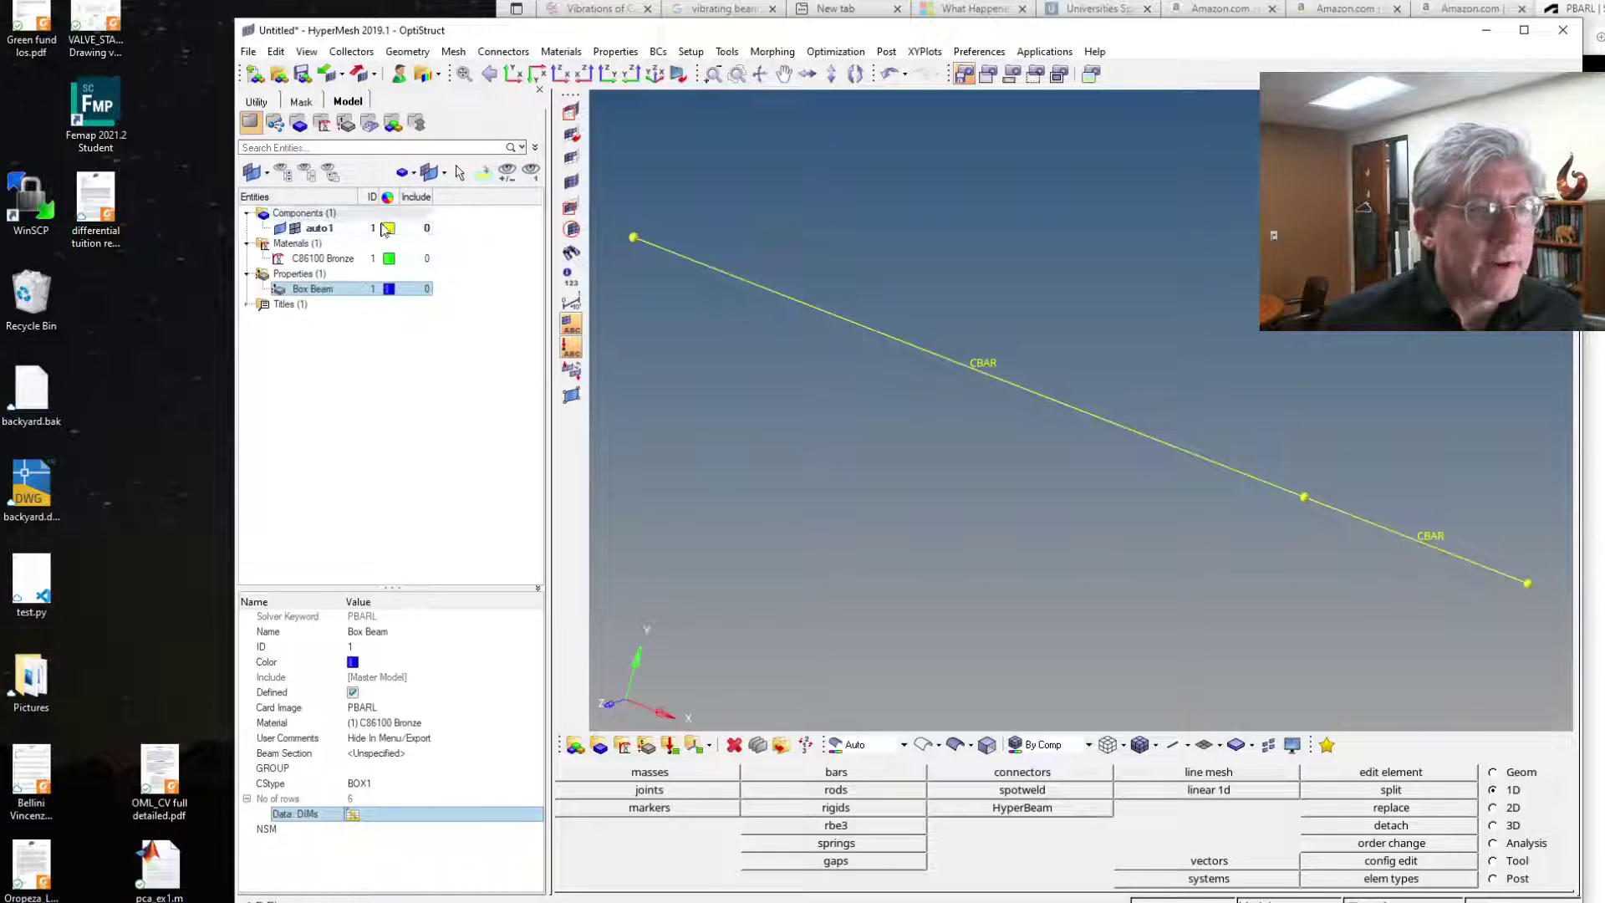
click(388, 229)
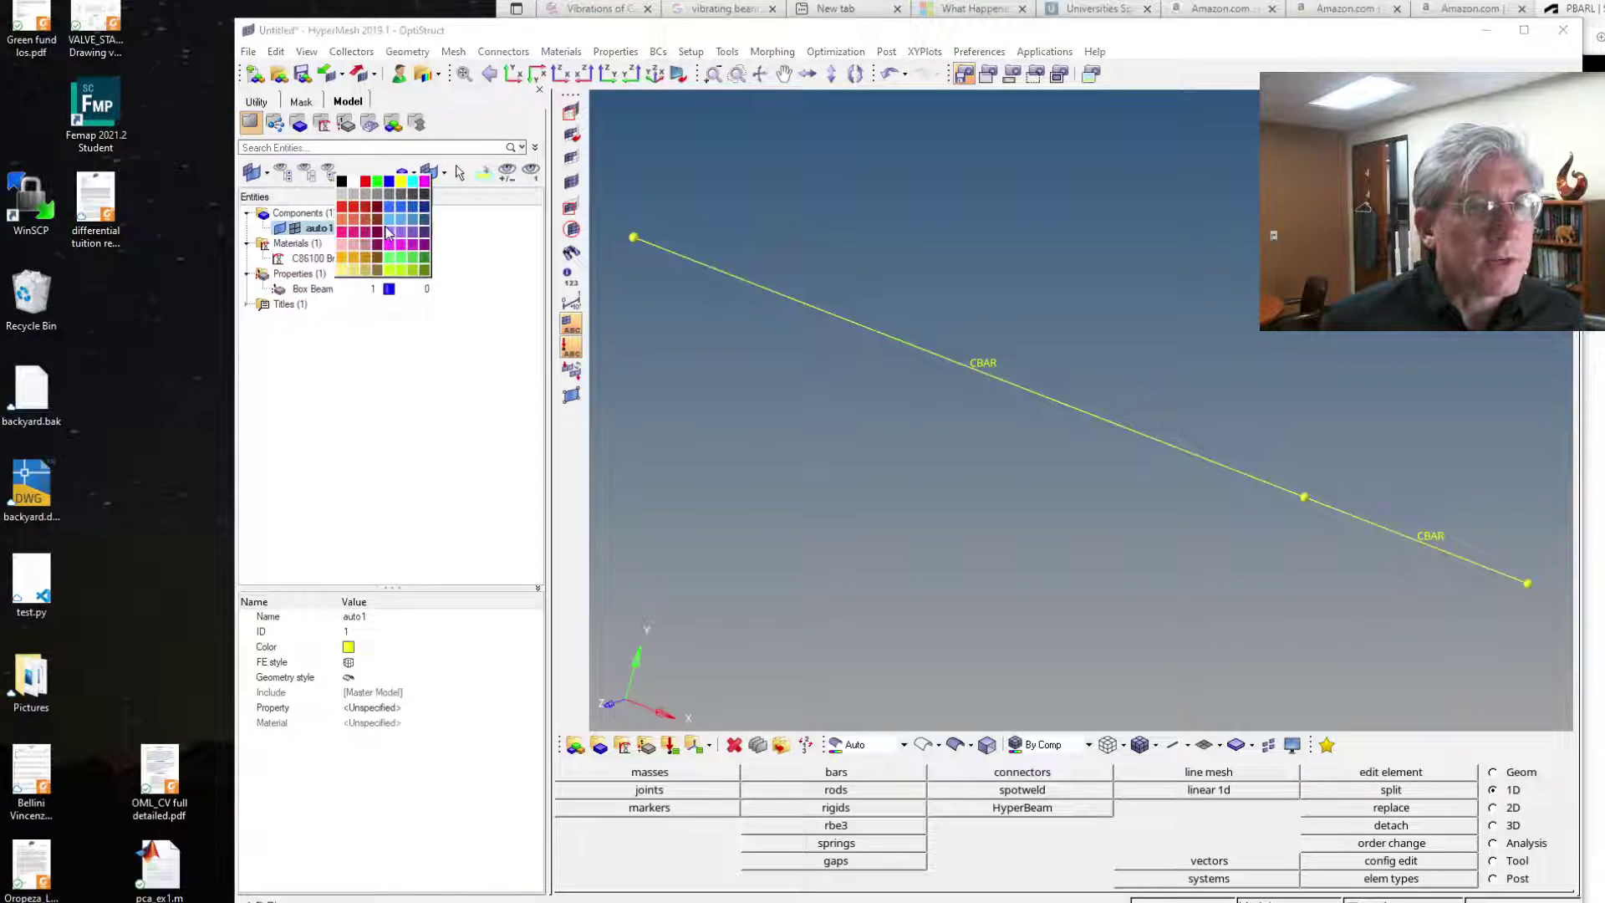
click(412, 182)
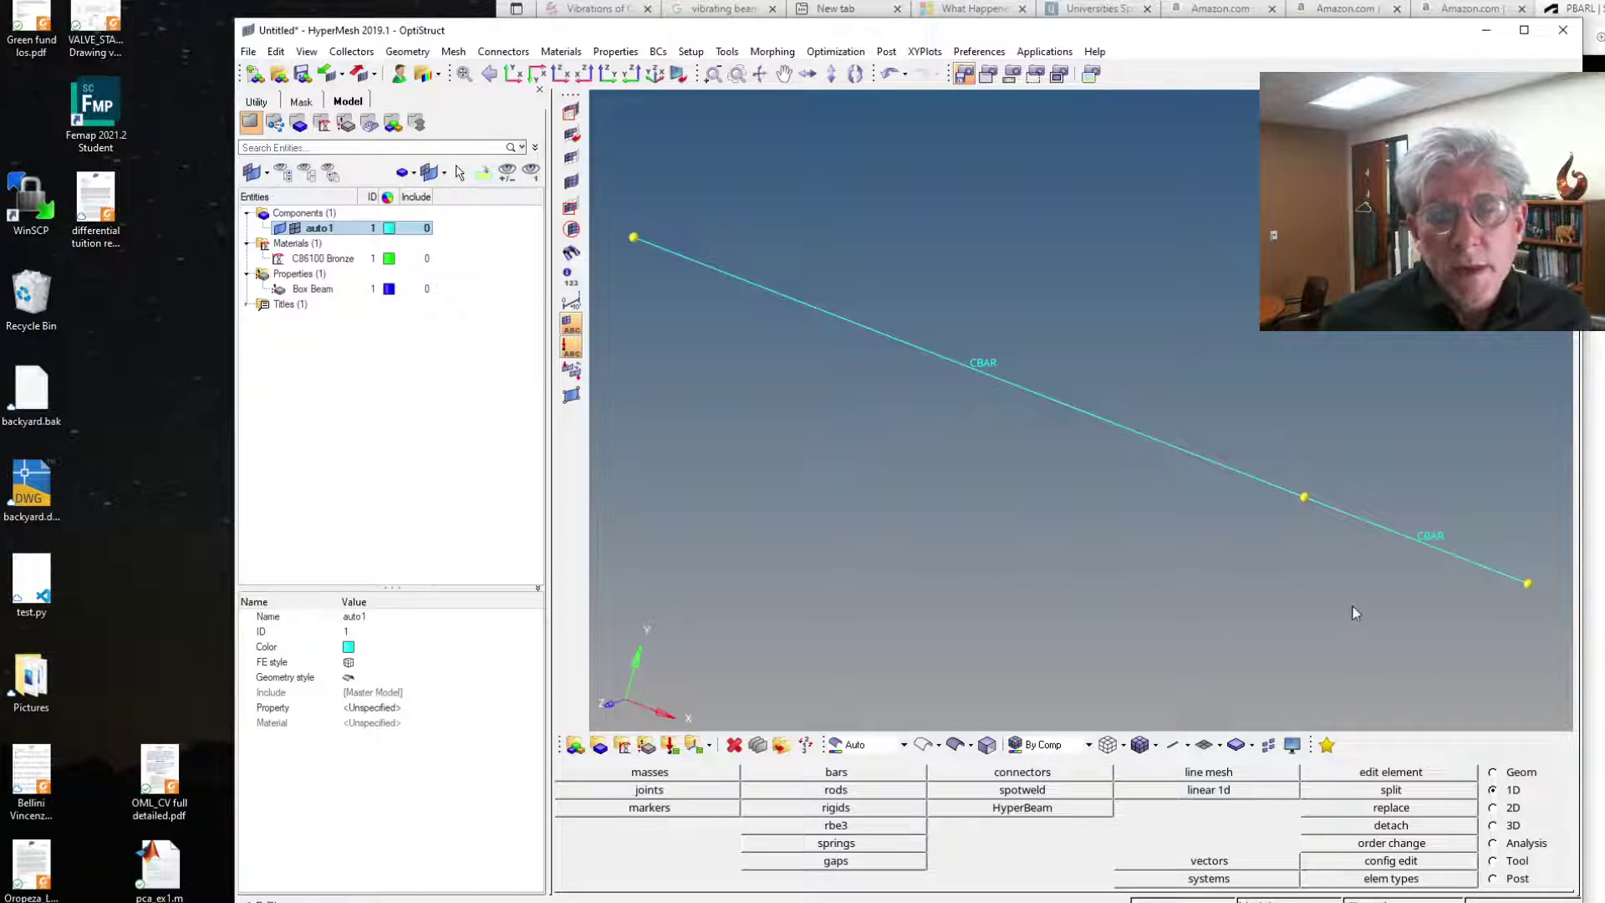
- Clear all temporary nodes from the beam model
click(1493, 772)
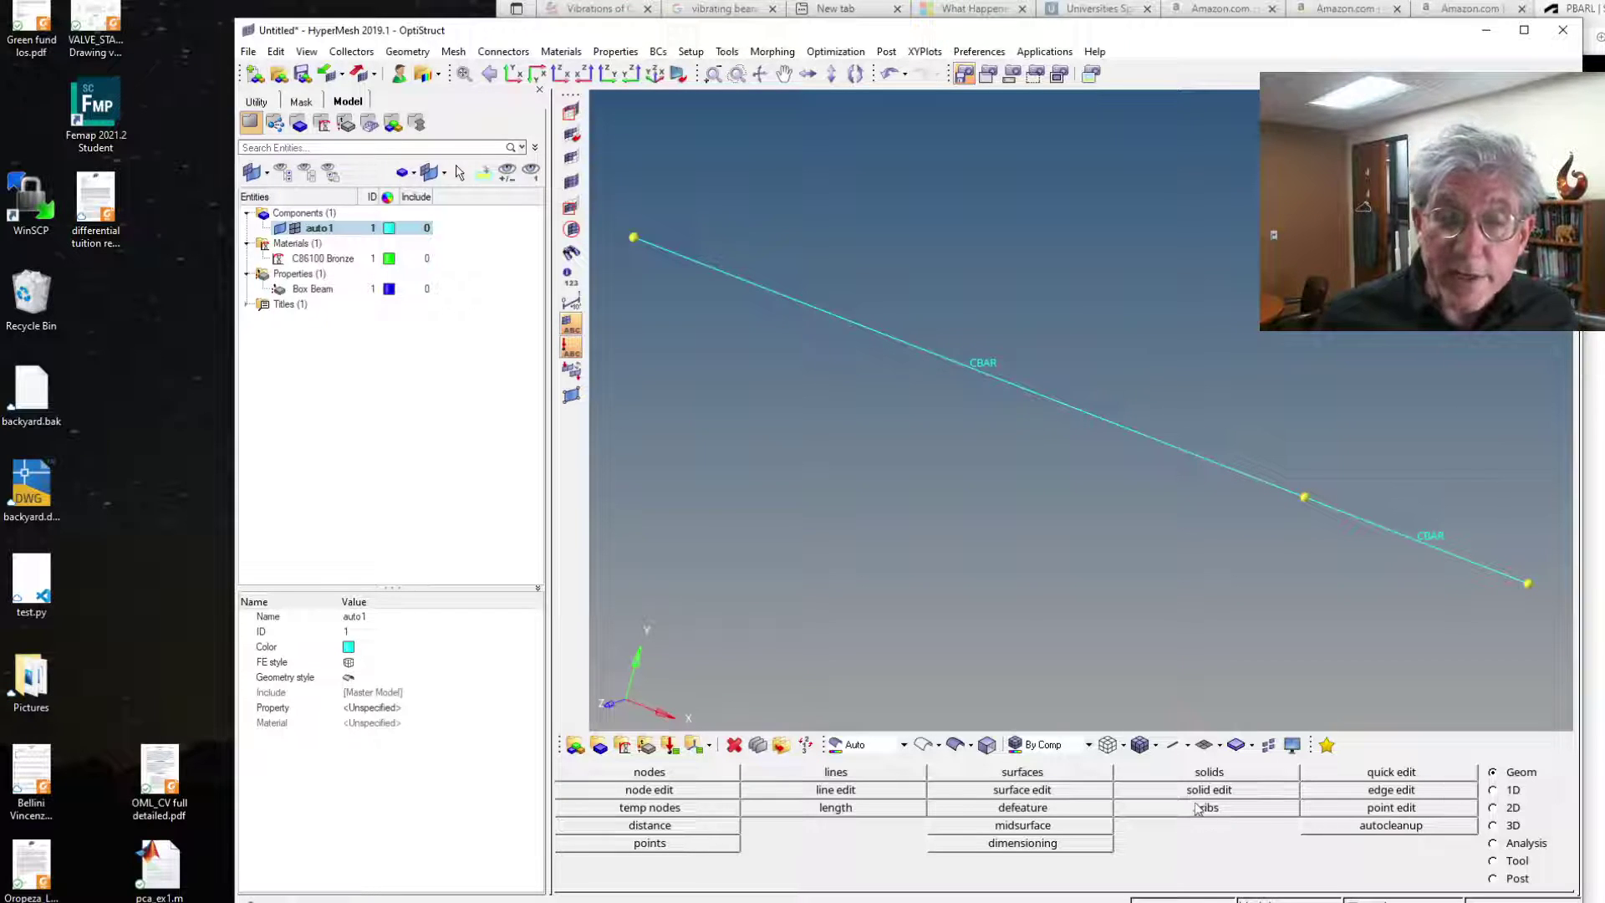
click(662, 809)
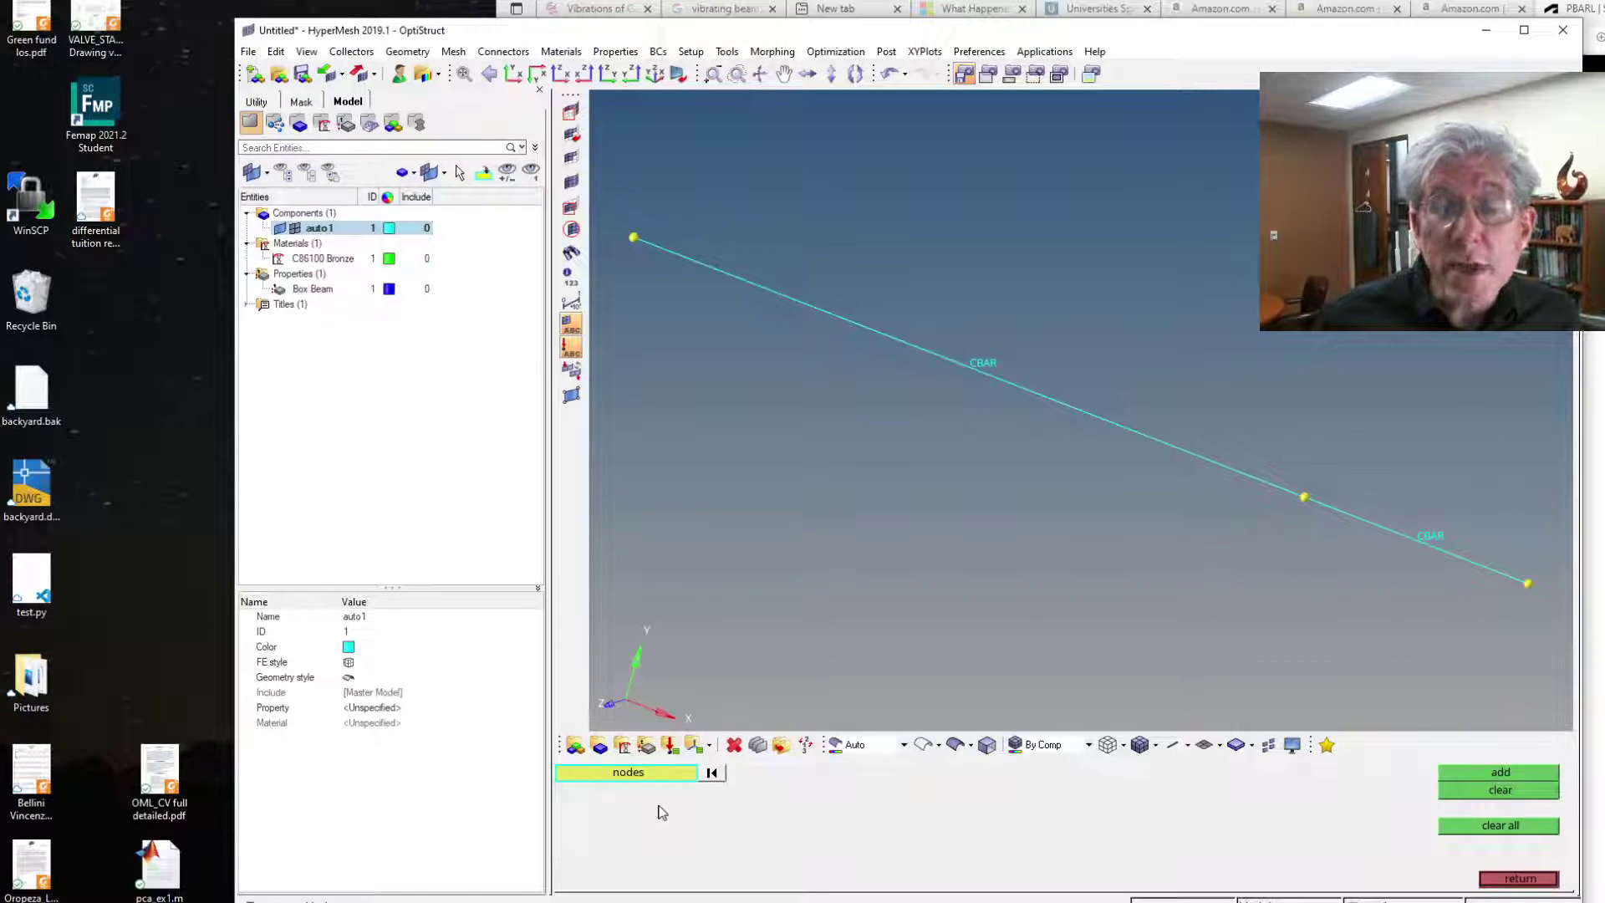
click(1501, 826)
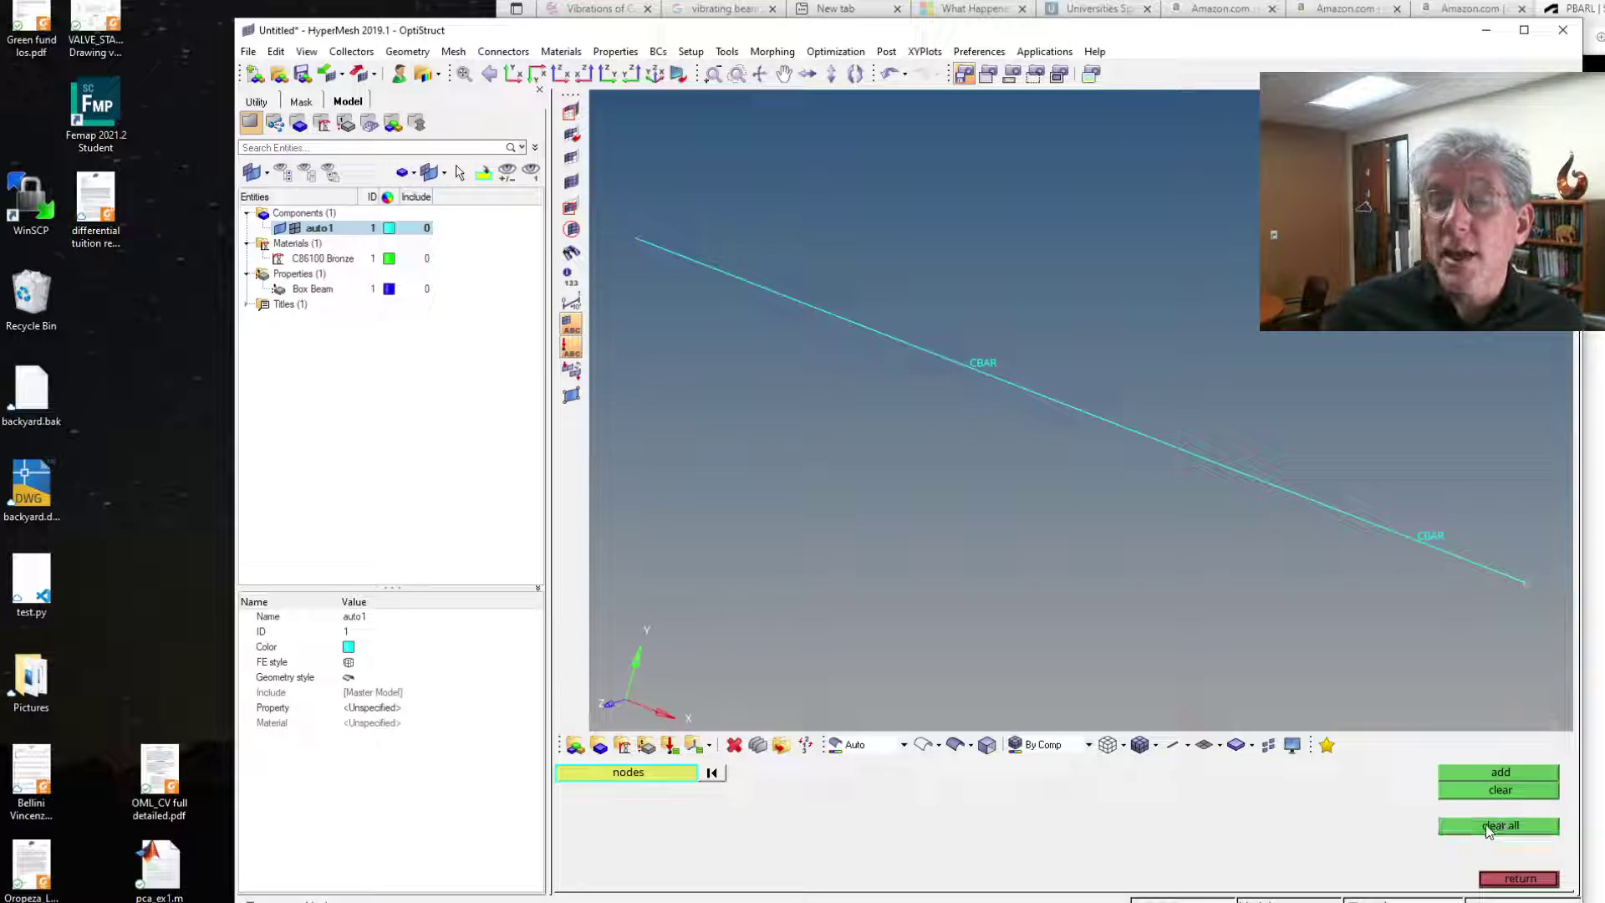
click(1502, 879)
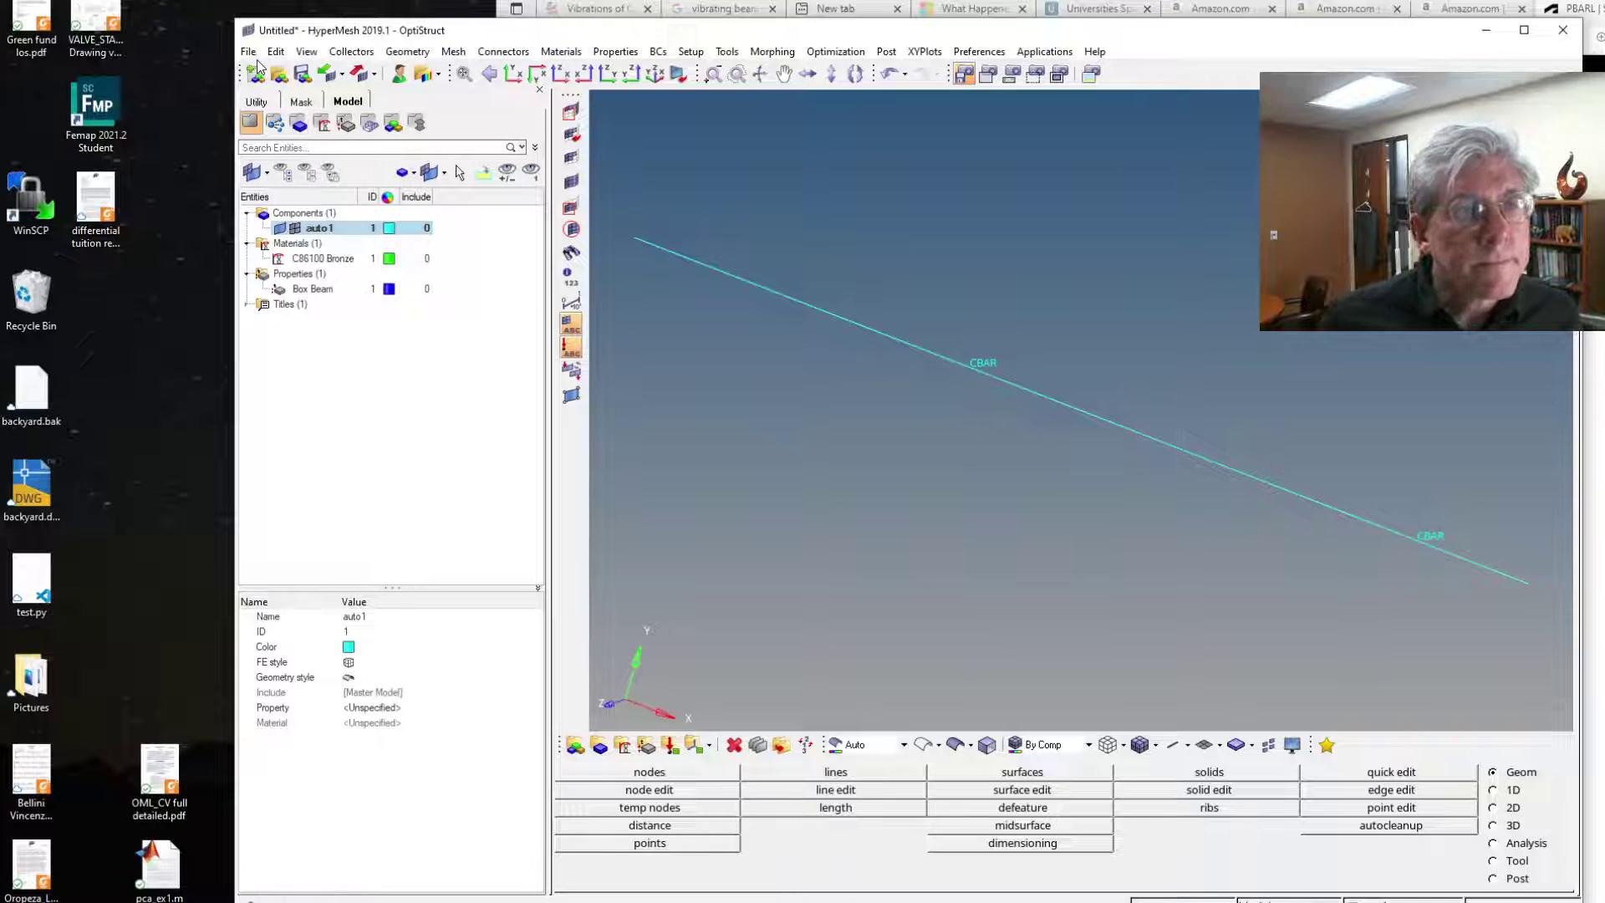
- Save the model as box_beam.hm in the OneDrive folder Classes/Aerospace Structures/FEA/x_beam_torsion, replacing the existing file
click(302, 73)
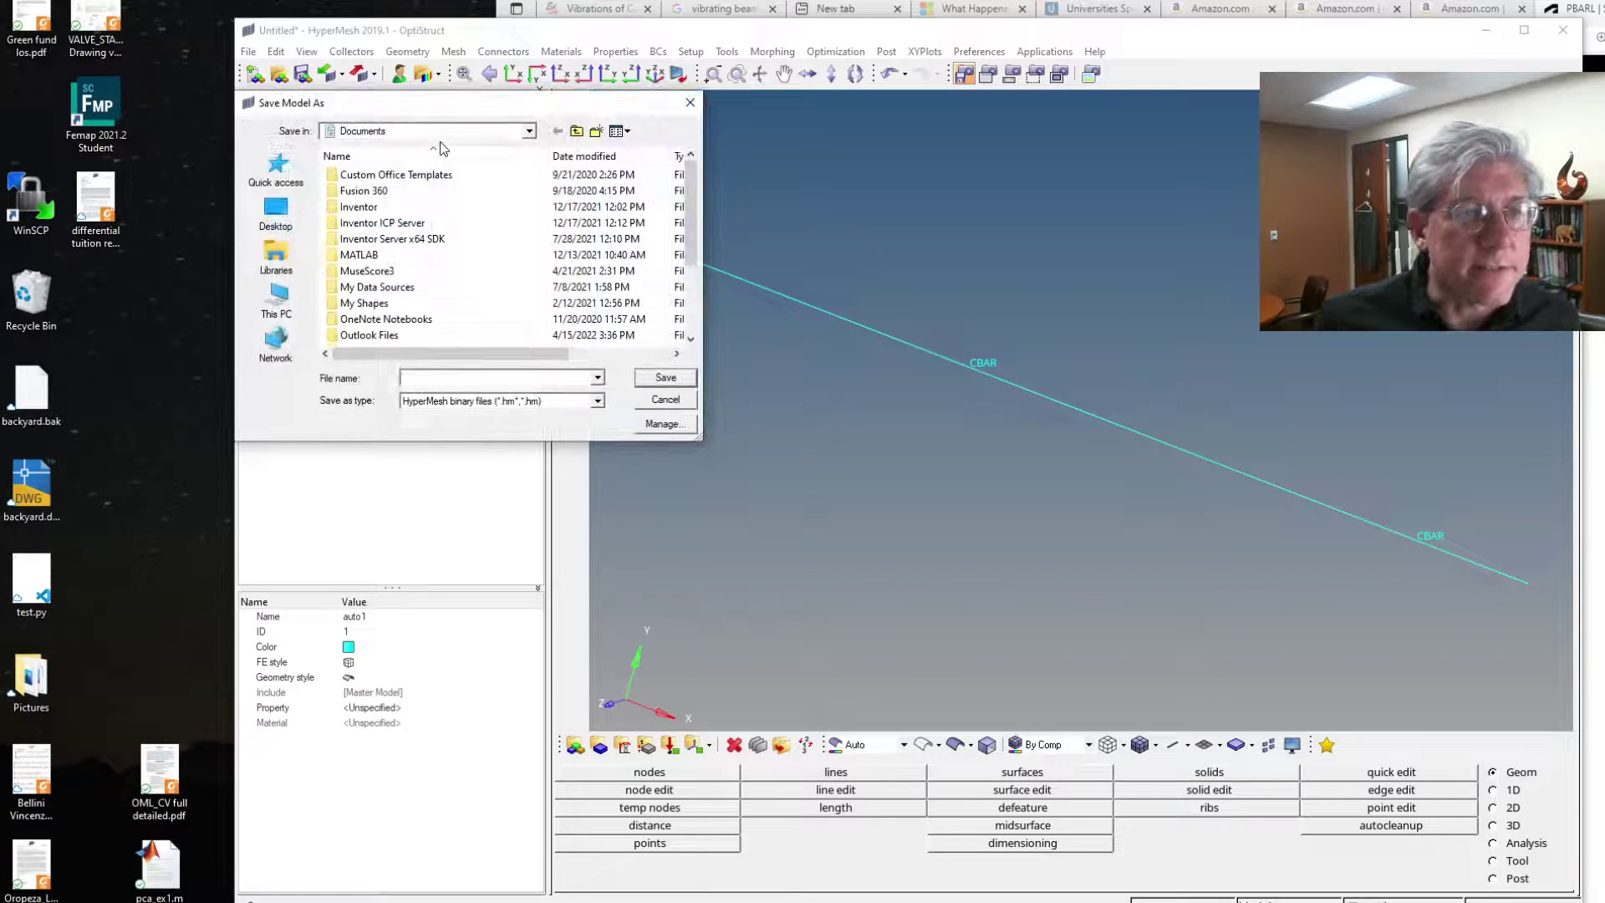
scroll(422, 197, down, 3)
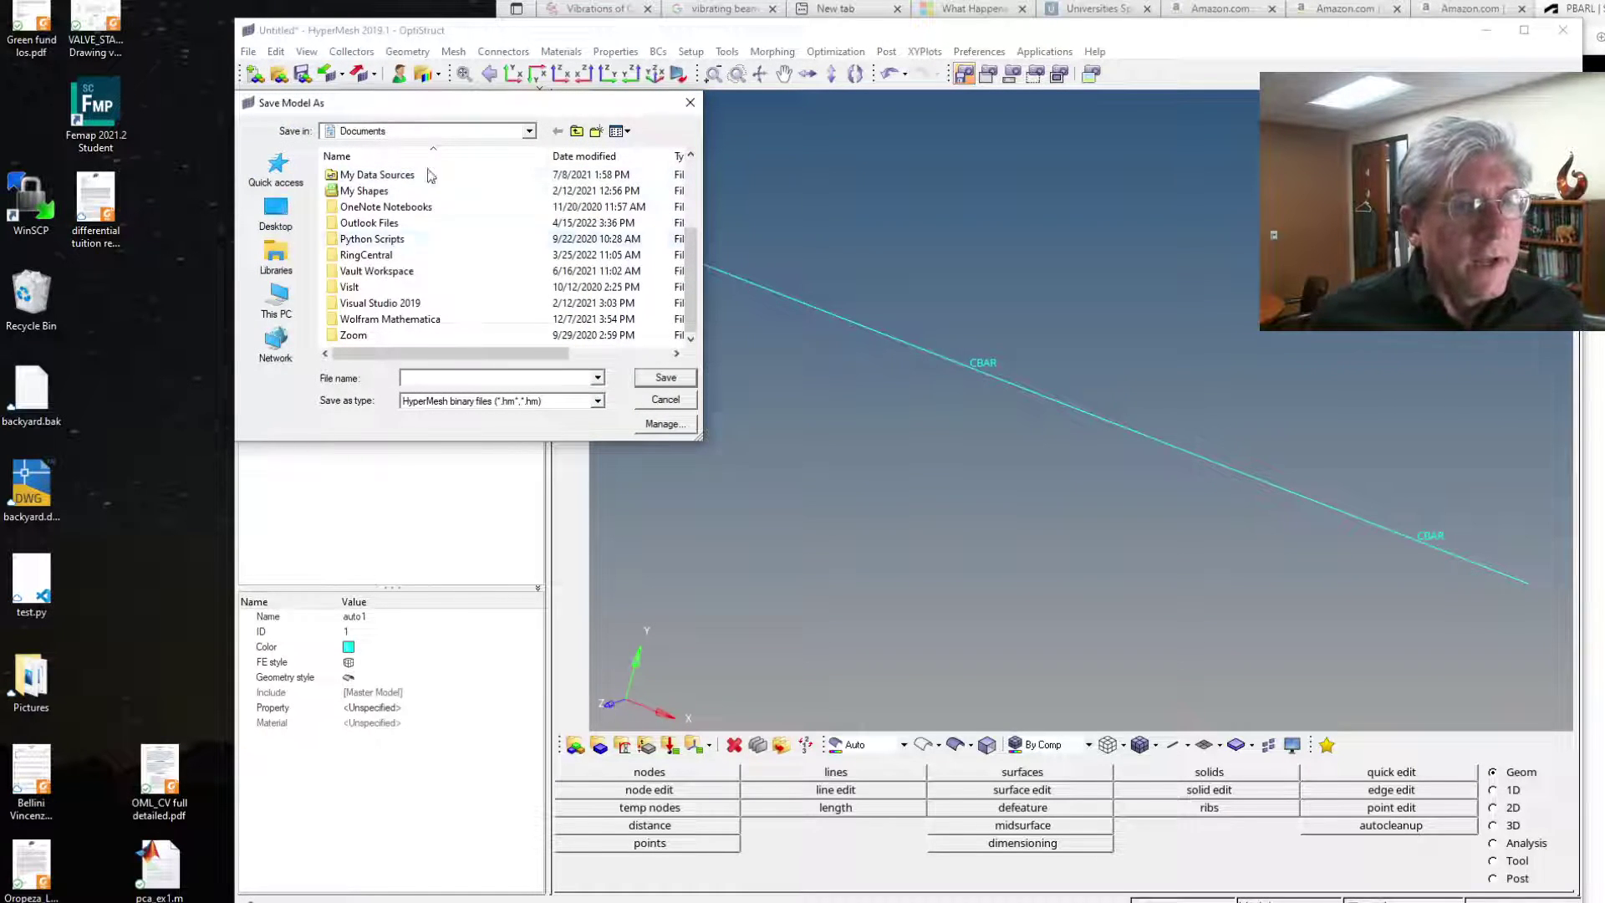
click(529, 131)
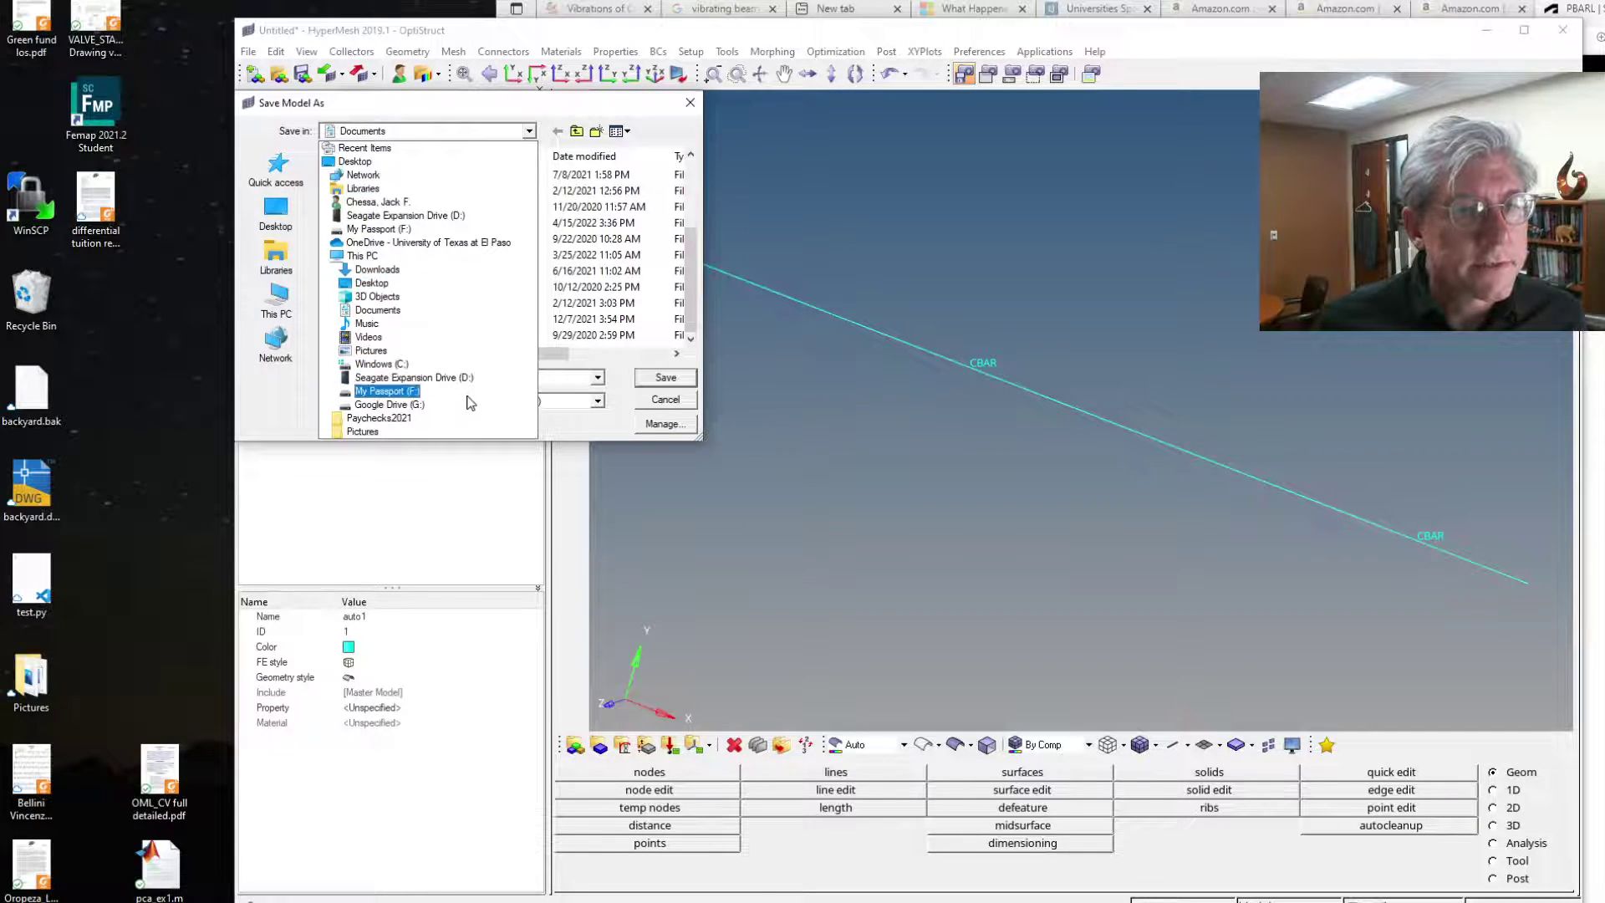
click(458, 244)
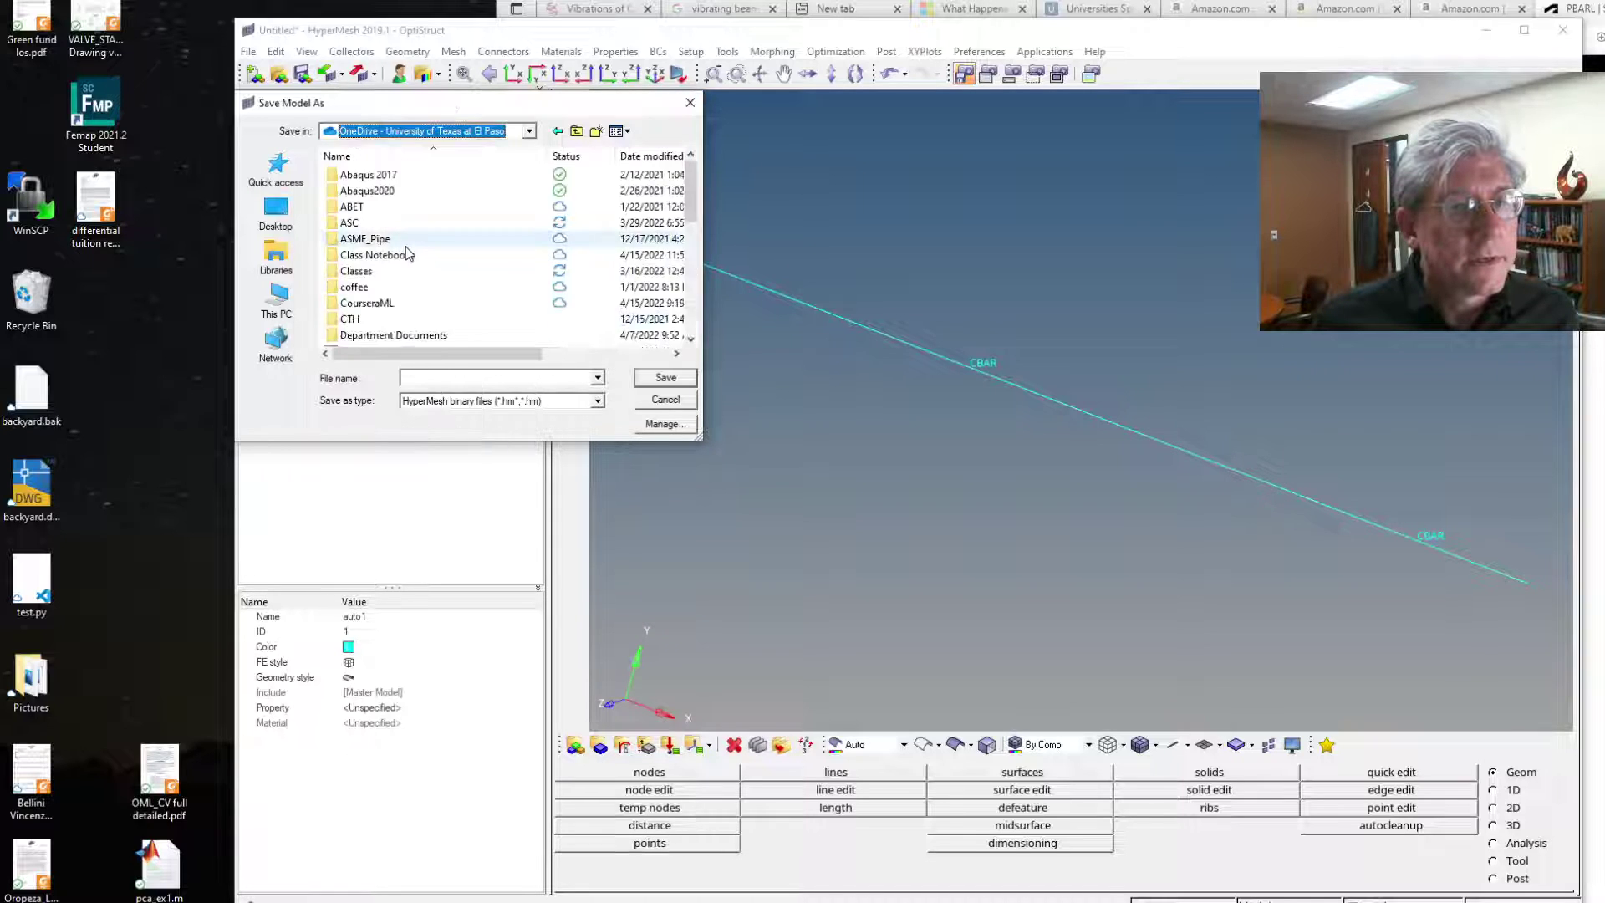
double_click(368, 222)
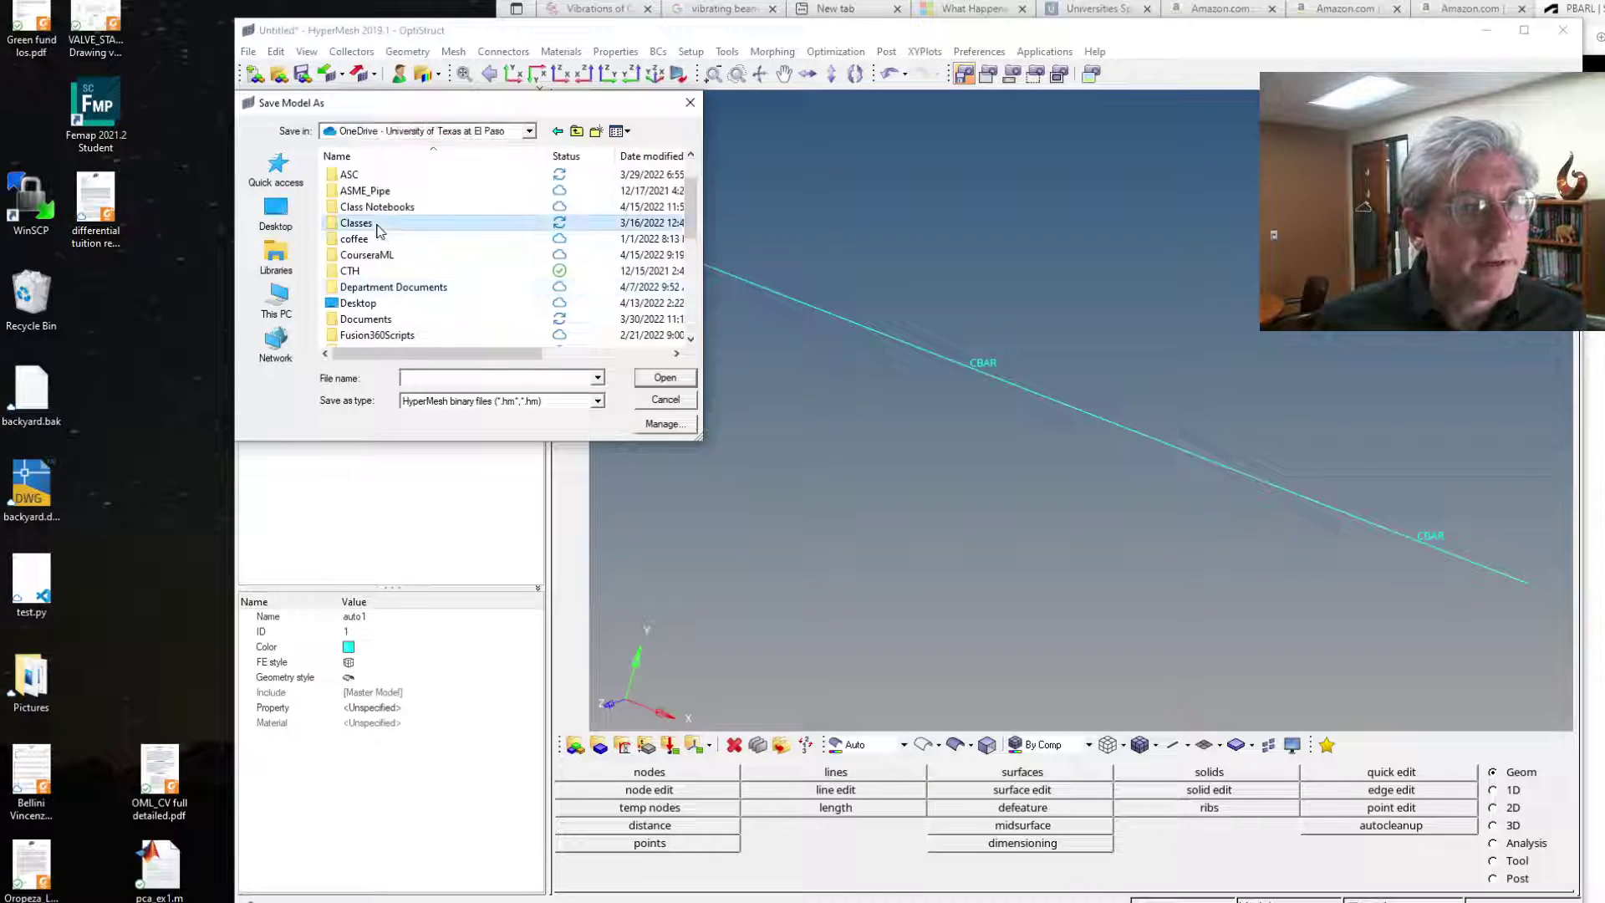
click(392, 197)
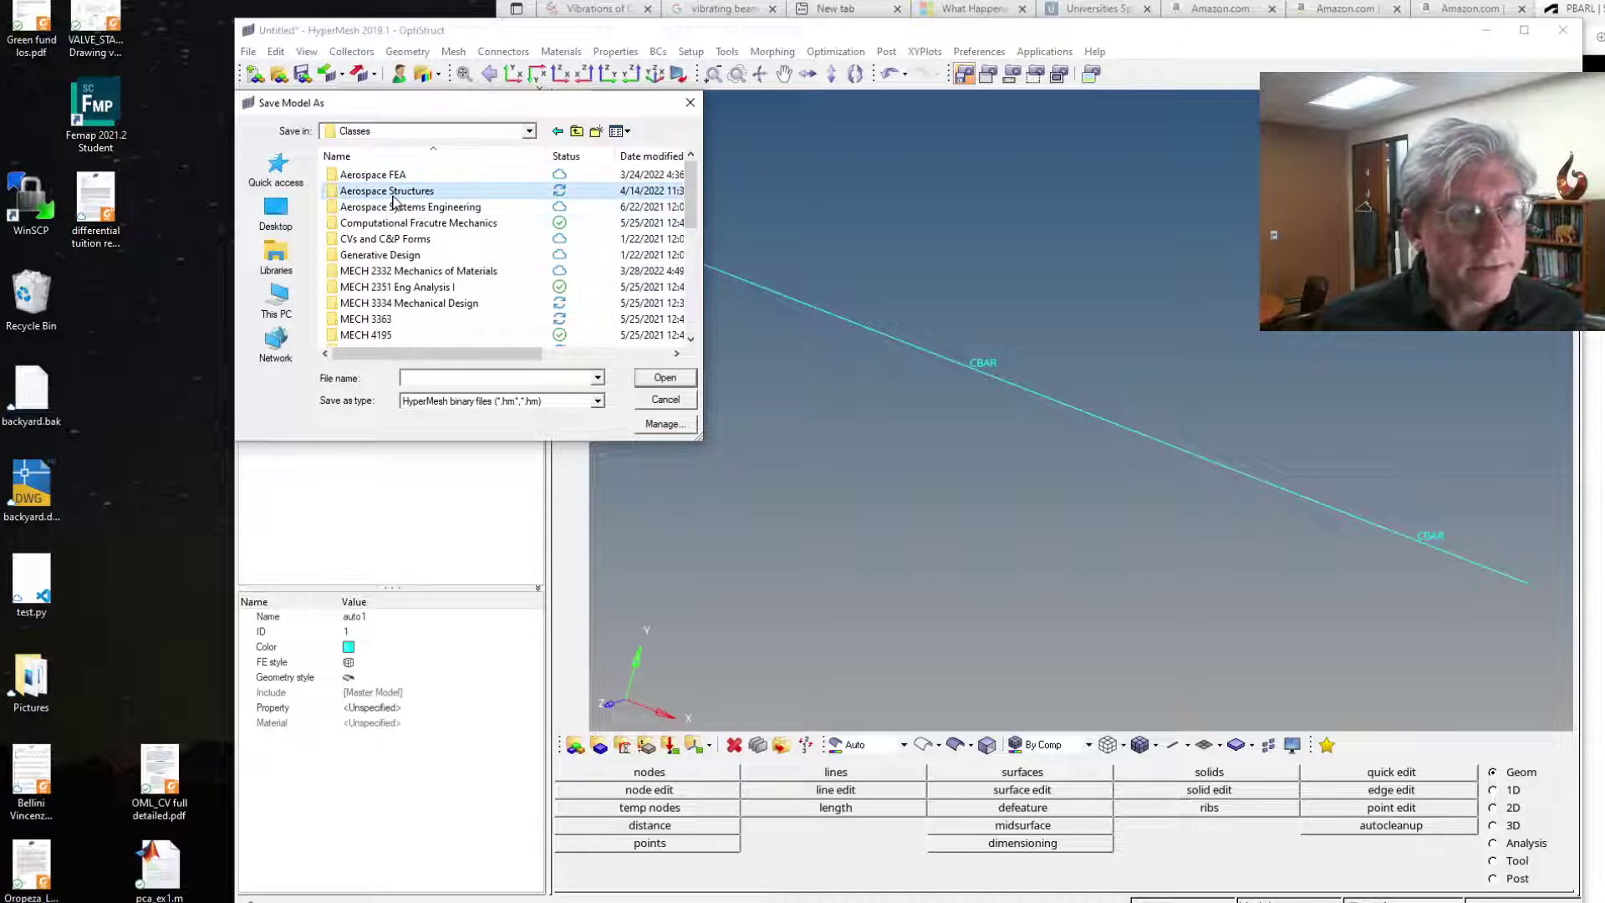
double_click(349, 193)
double_click(351, 175)
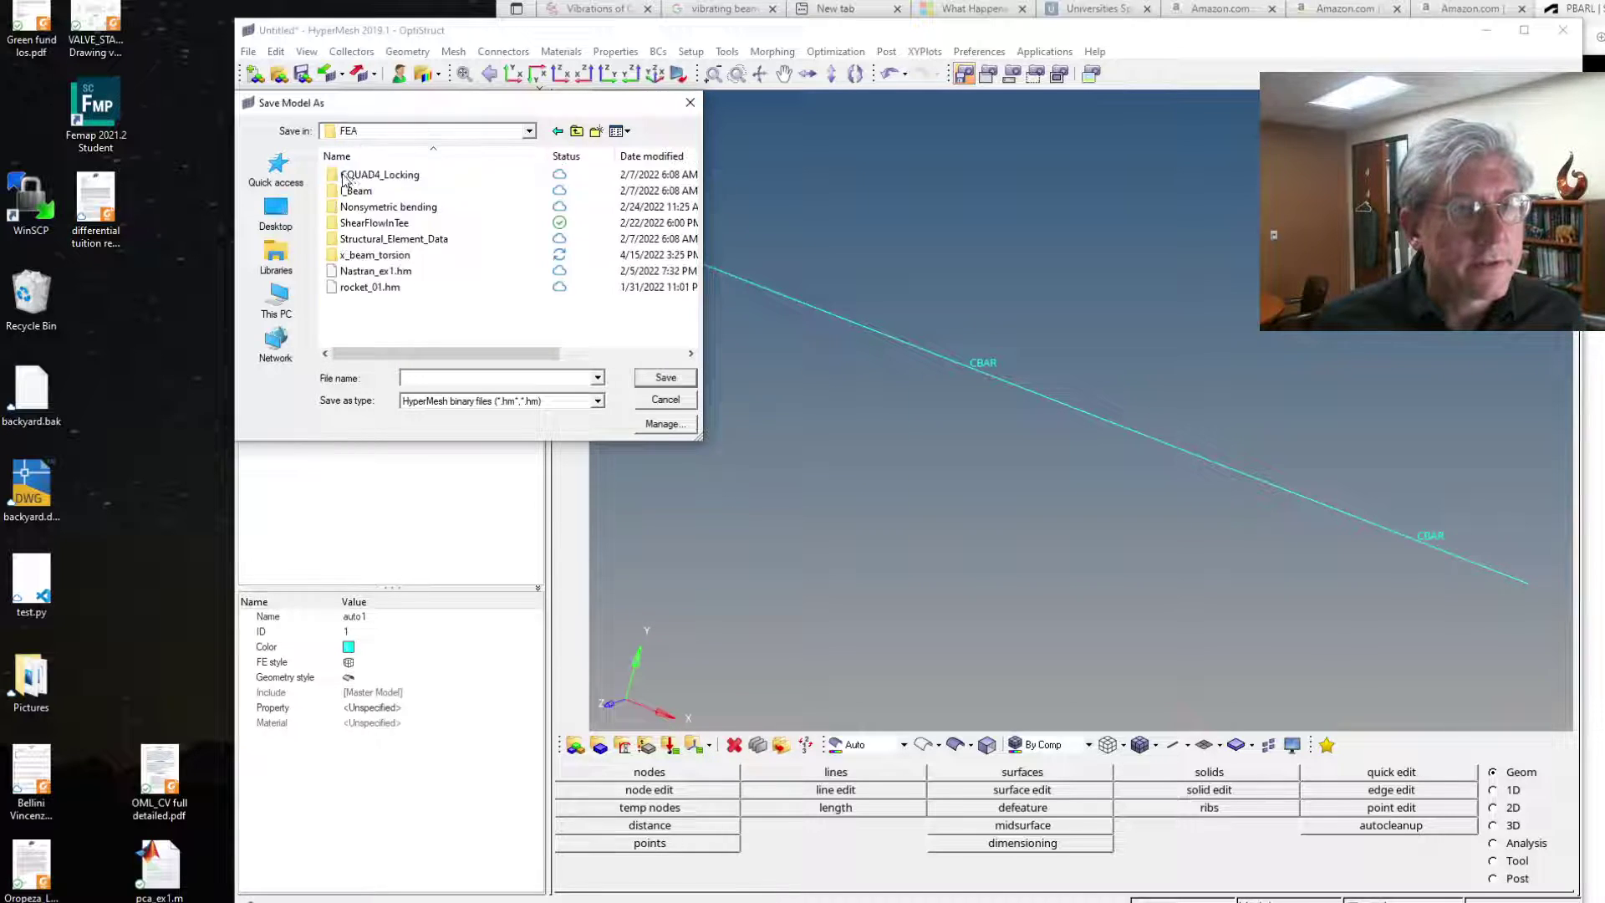
double_click(396, 255)
click(373, 177)
click(666, 378)
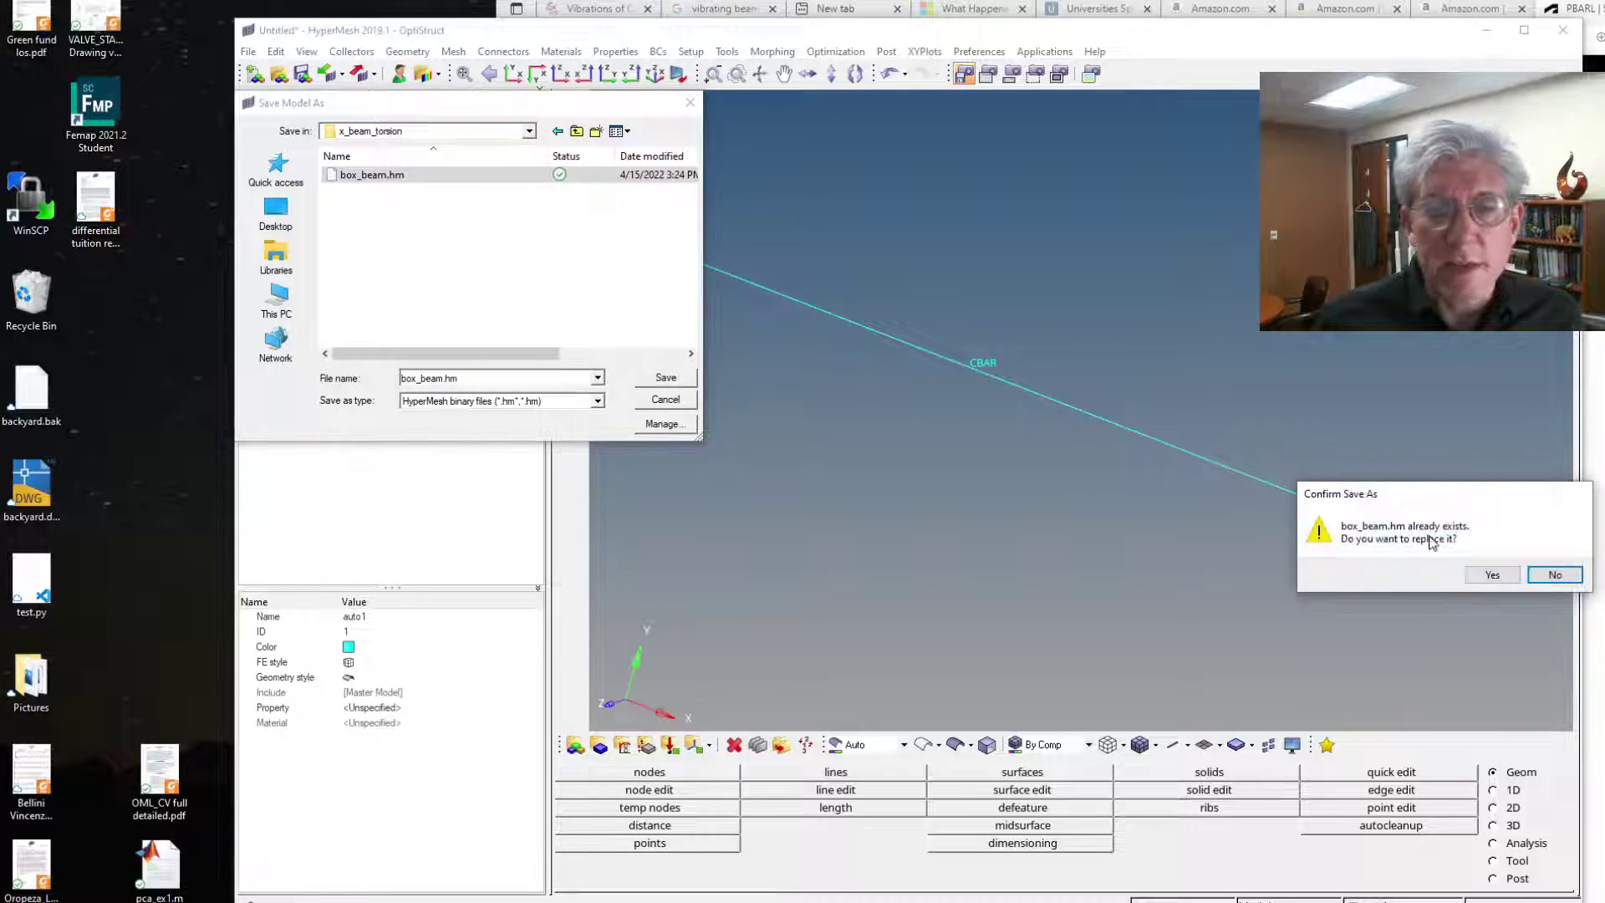
click(1492, 575)
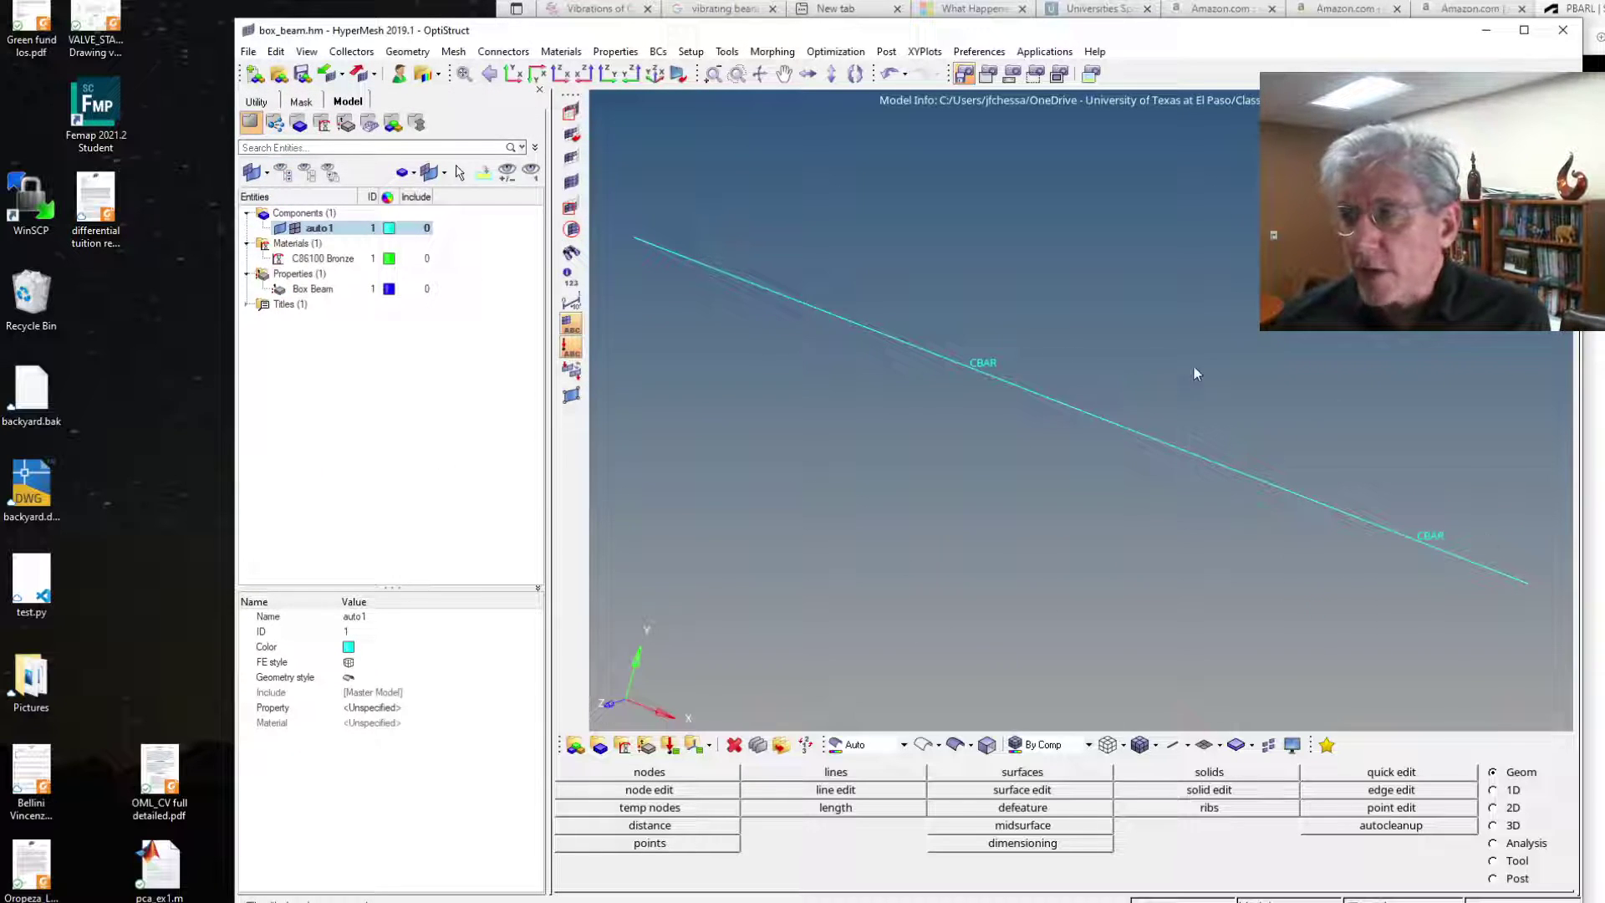
- Create an SPC constraint with dof1 to dof6 fixed at 0 on the beam's end node at x = 0
click(1525, 844)
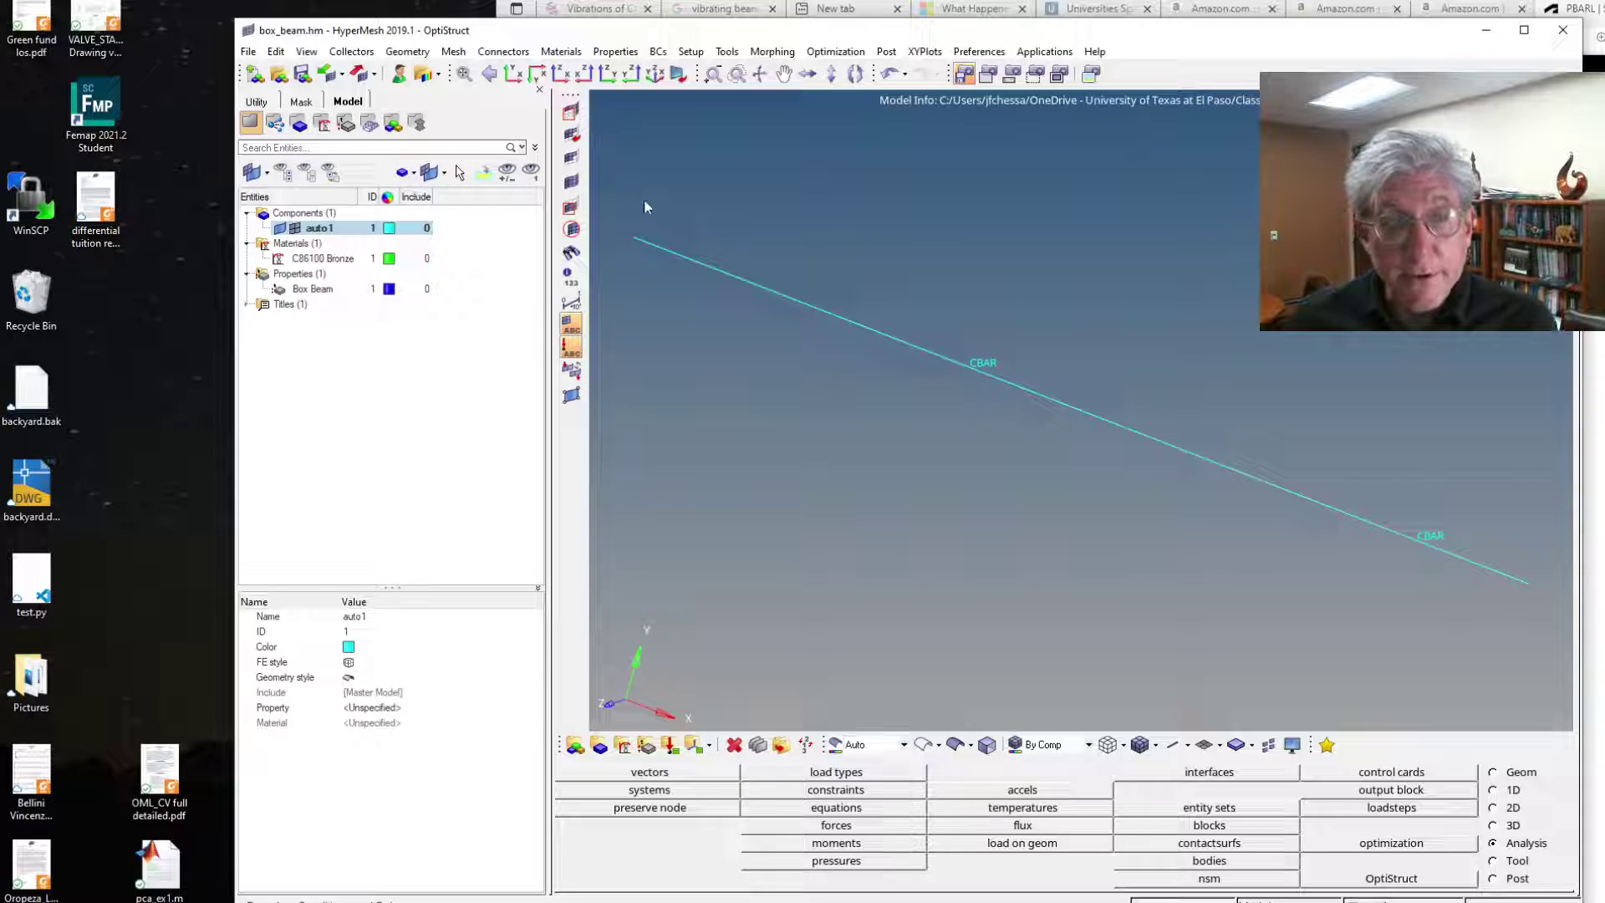
click(836, 790)
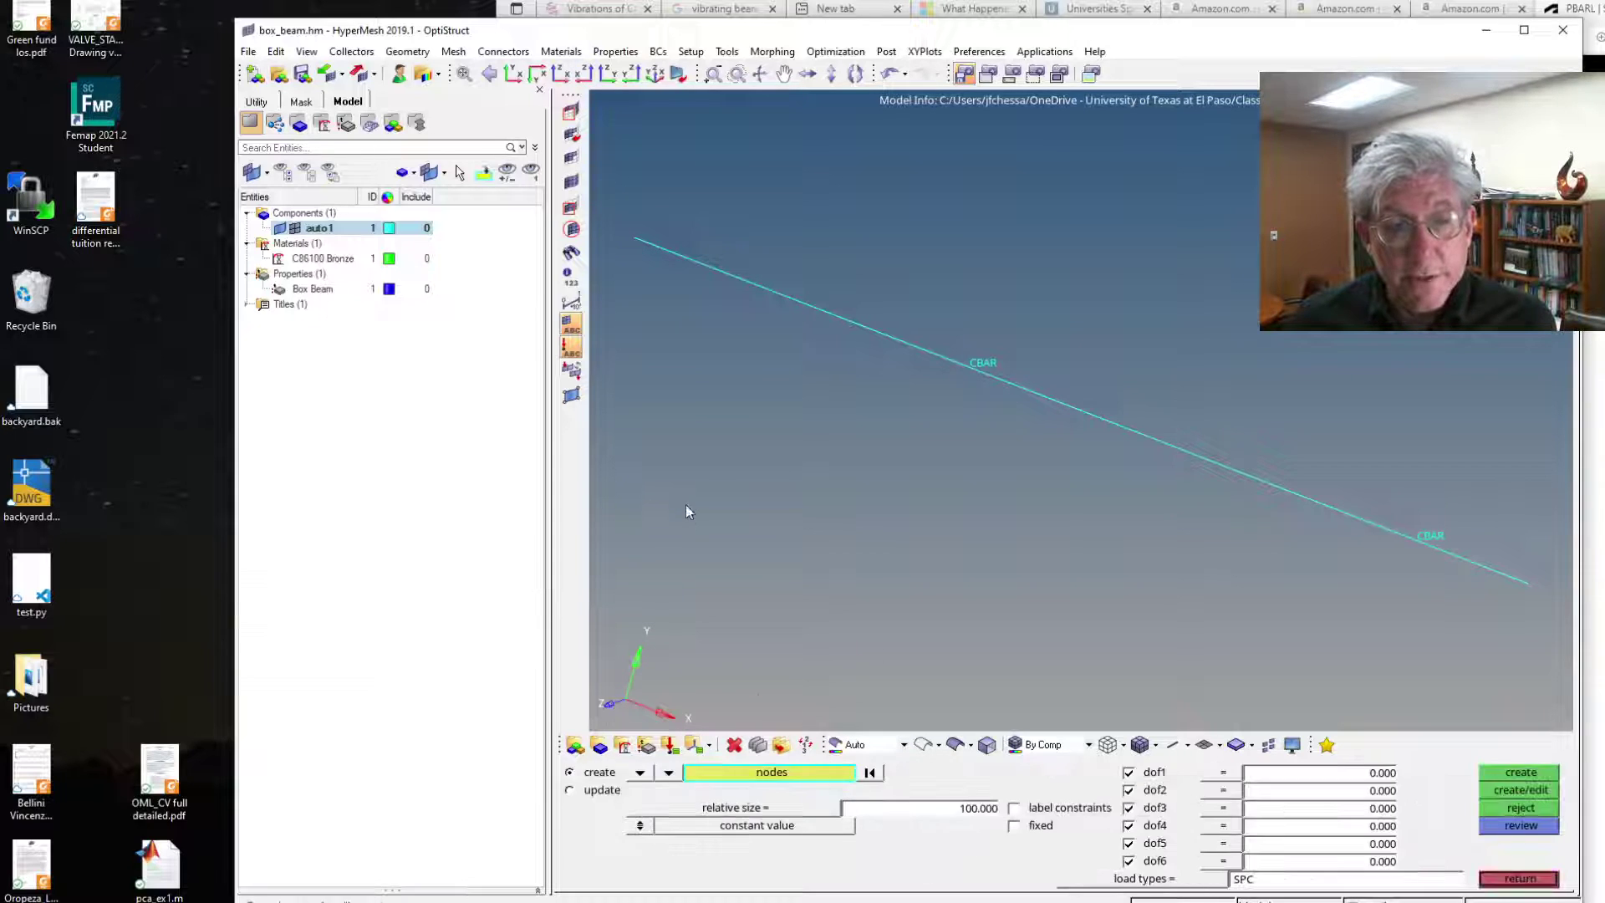
click(633, 238)
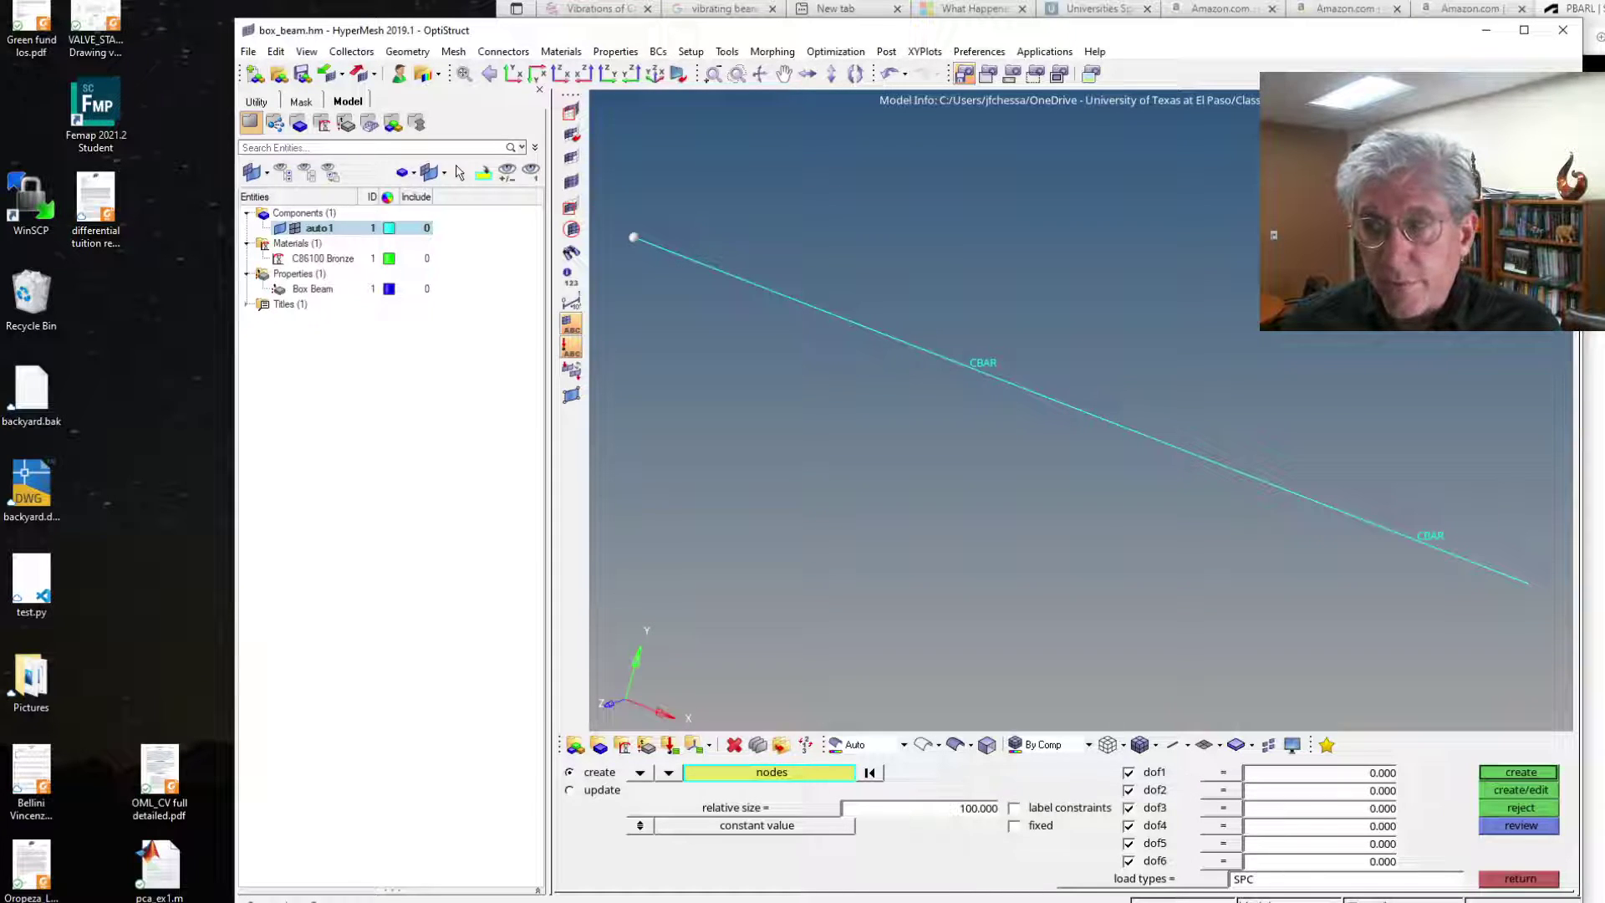
click(1509, 775)
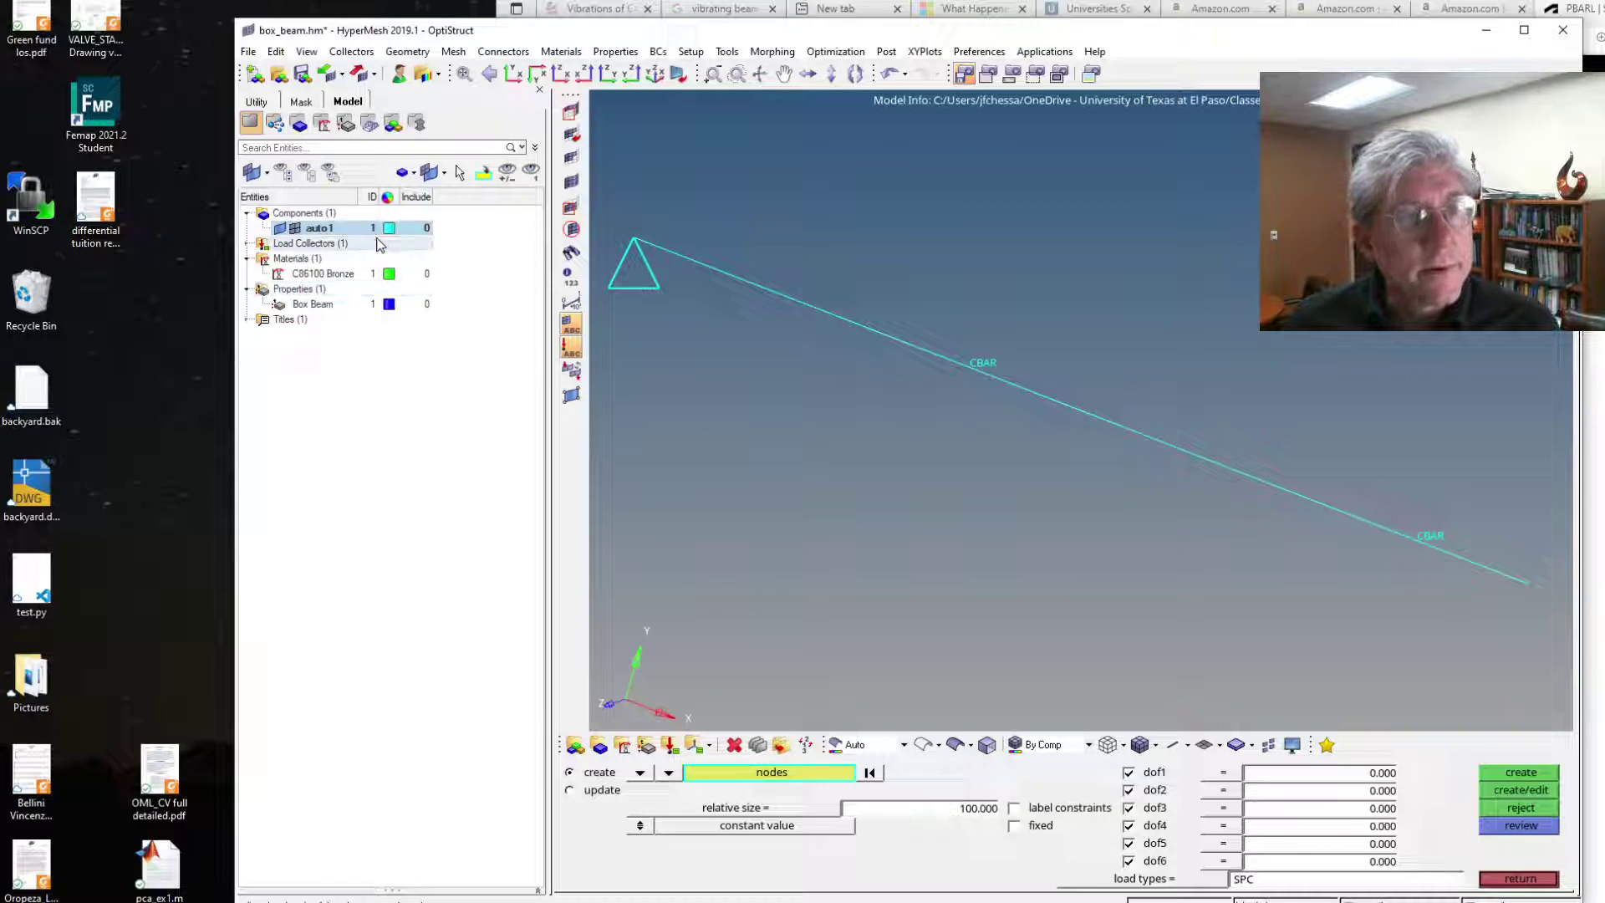
- Change the colour of the constraint's auto1 load collector to red
click(247, 243)
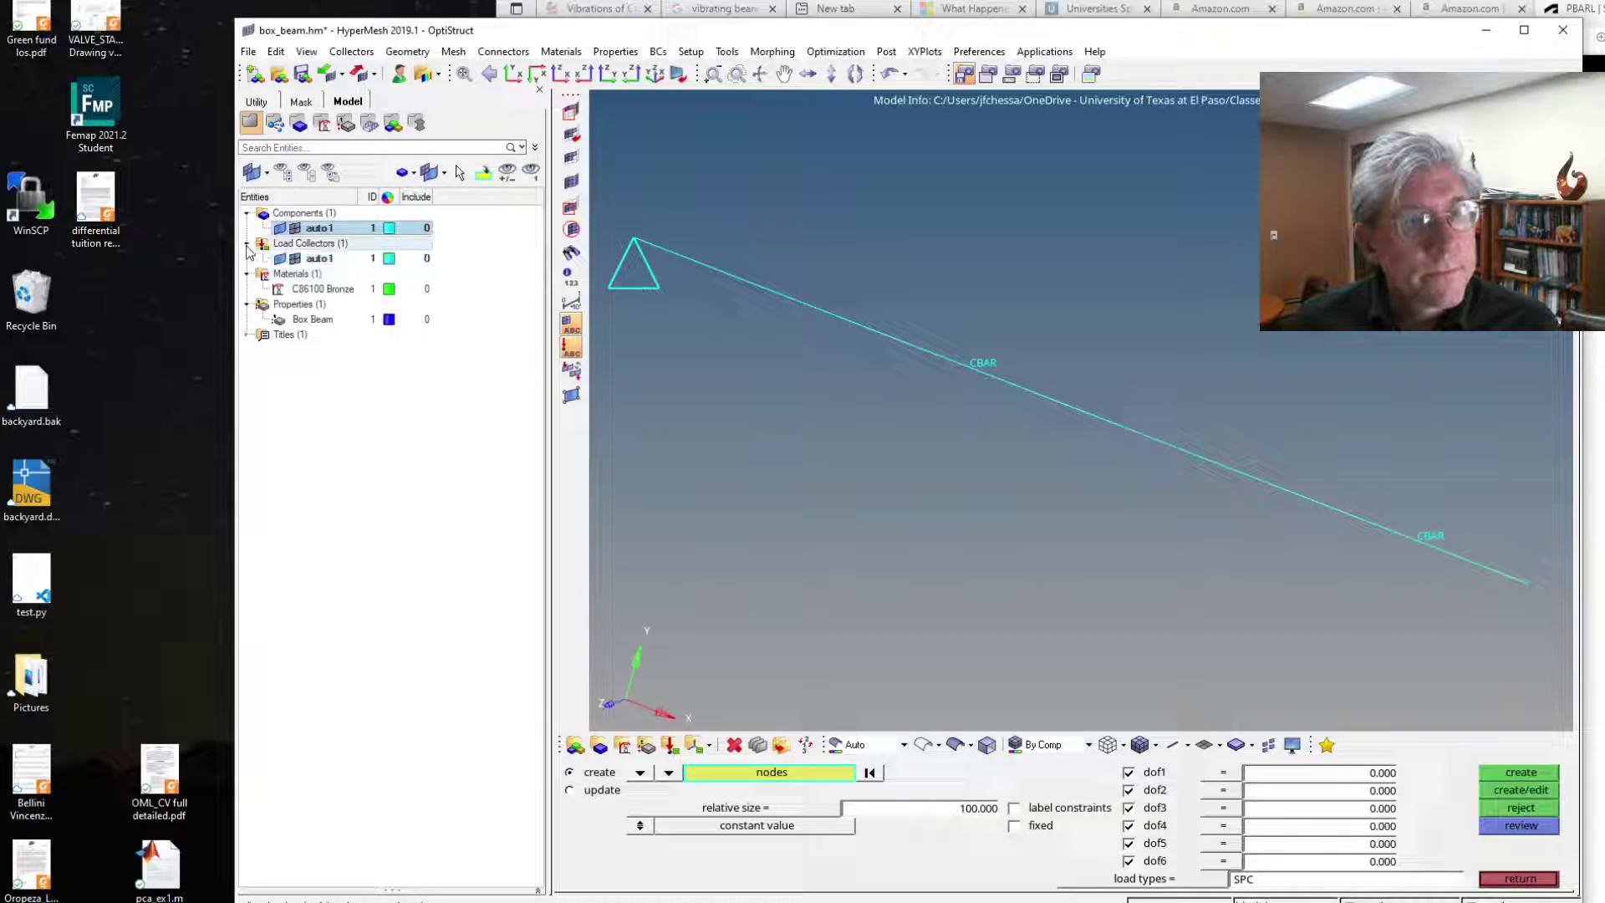
click(389, 258)
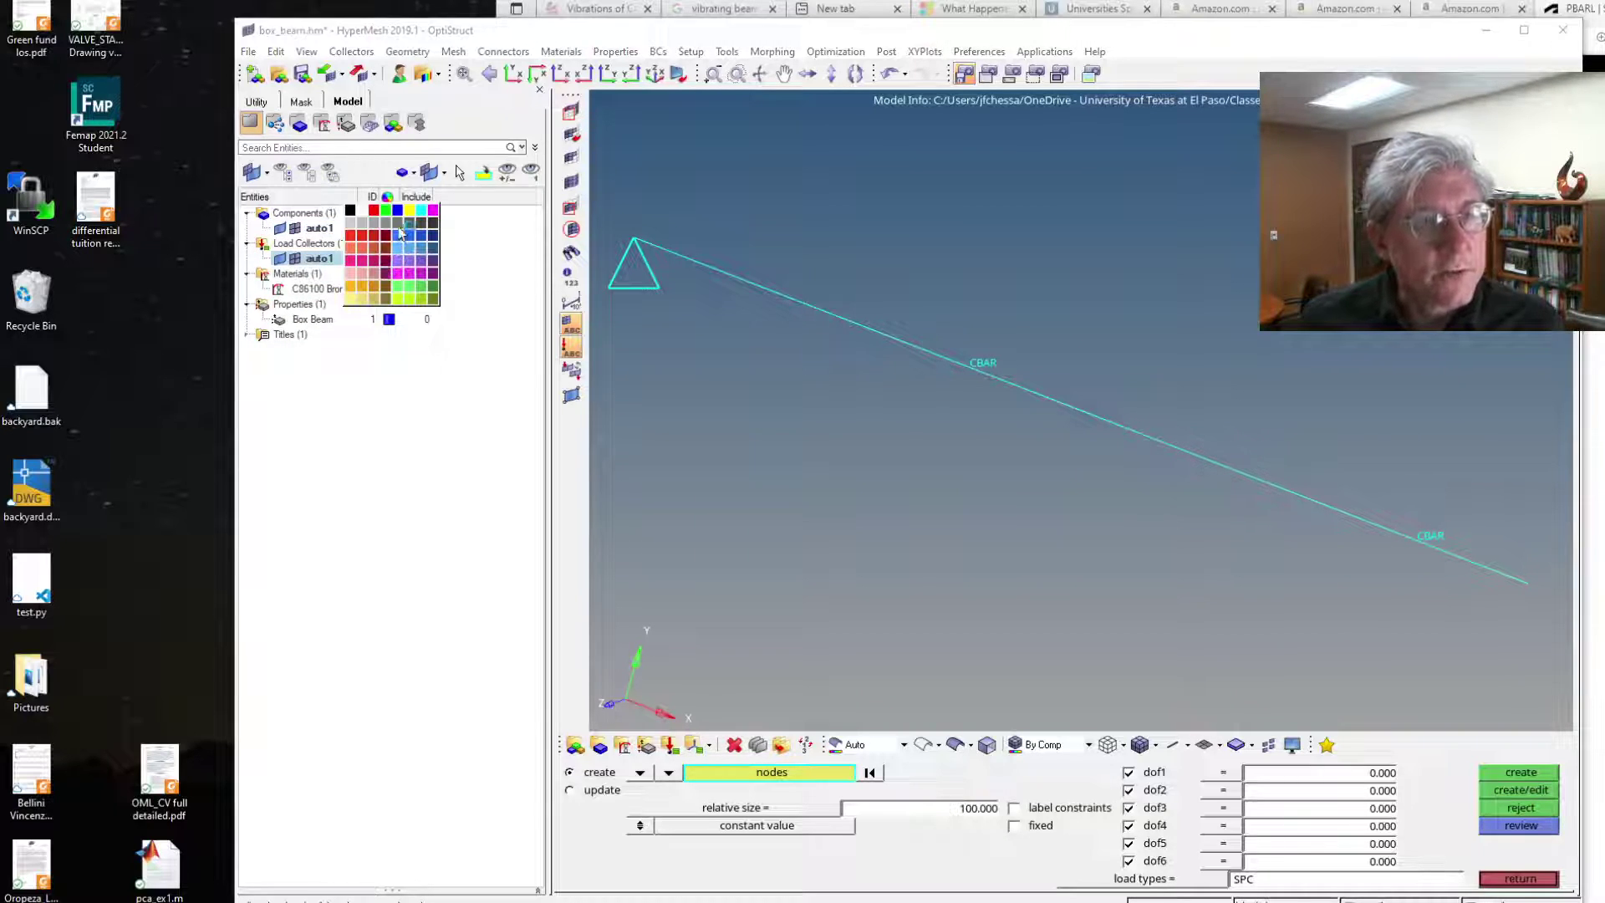
click(362, 236)
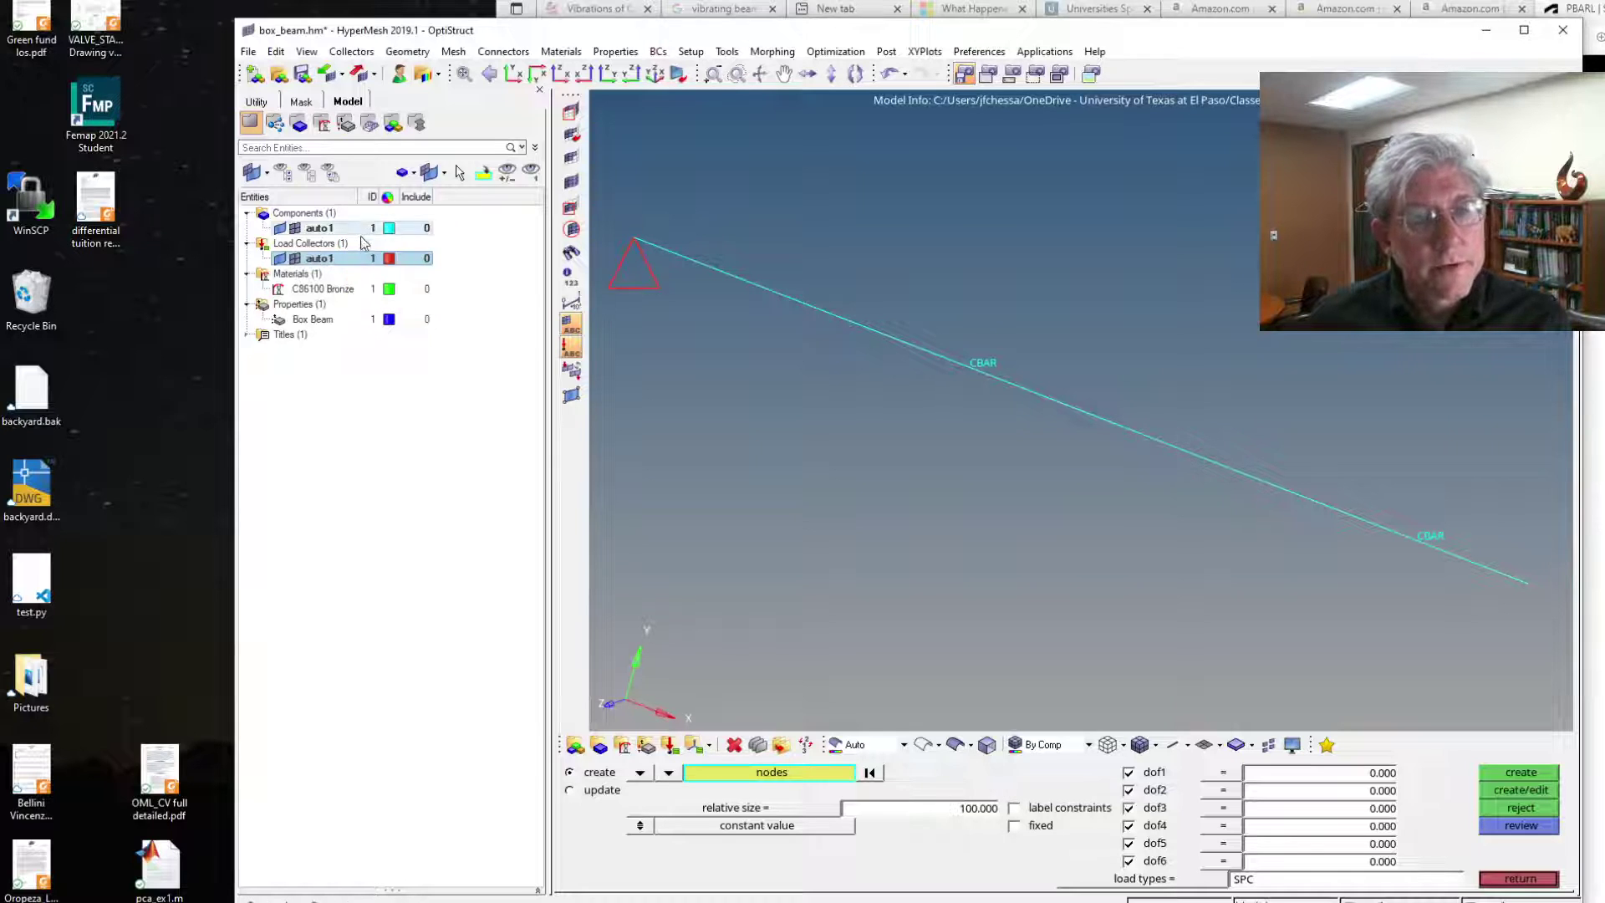
- Create a moment of -25000 about the x-axis on the beam's intermediate node at x = 1500
click(1533, 879)
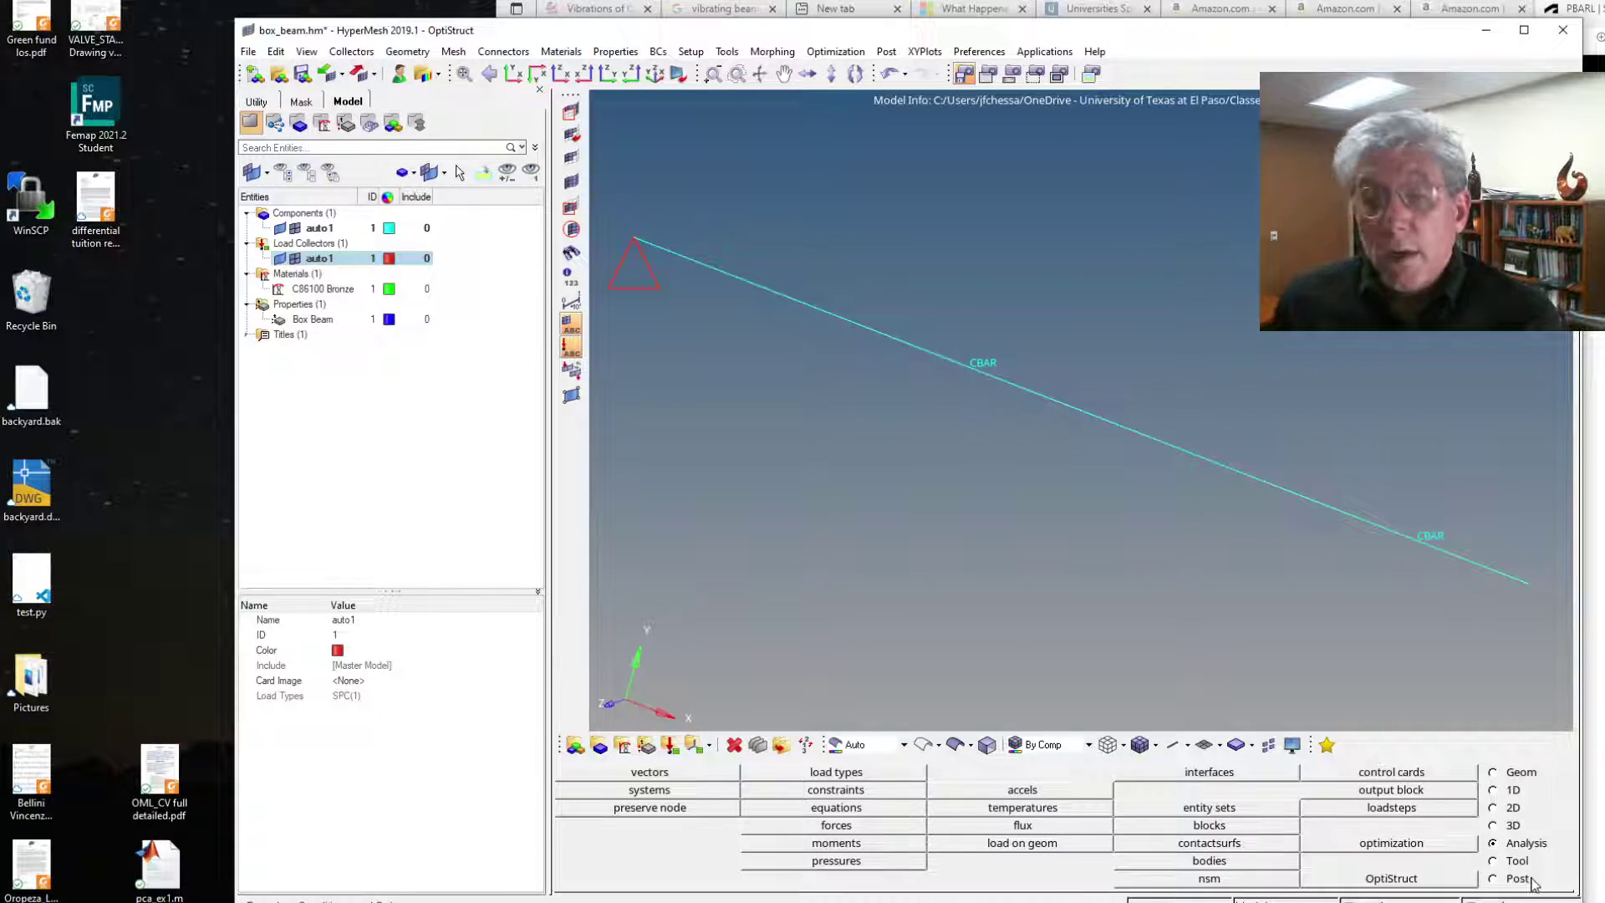
click(888, 844)
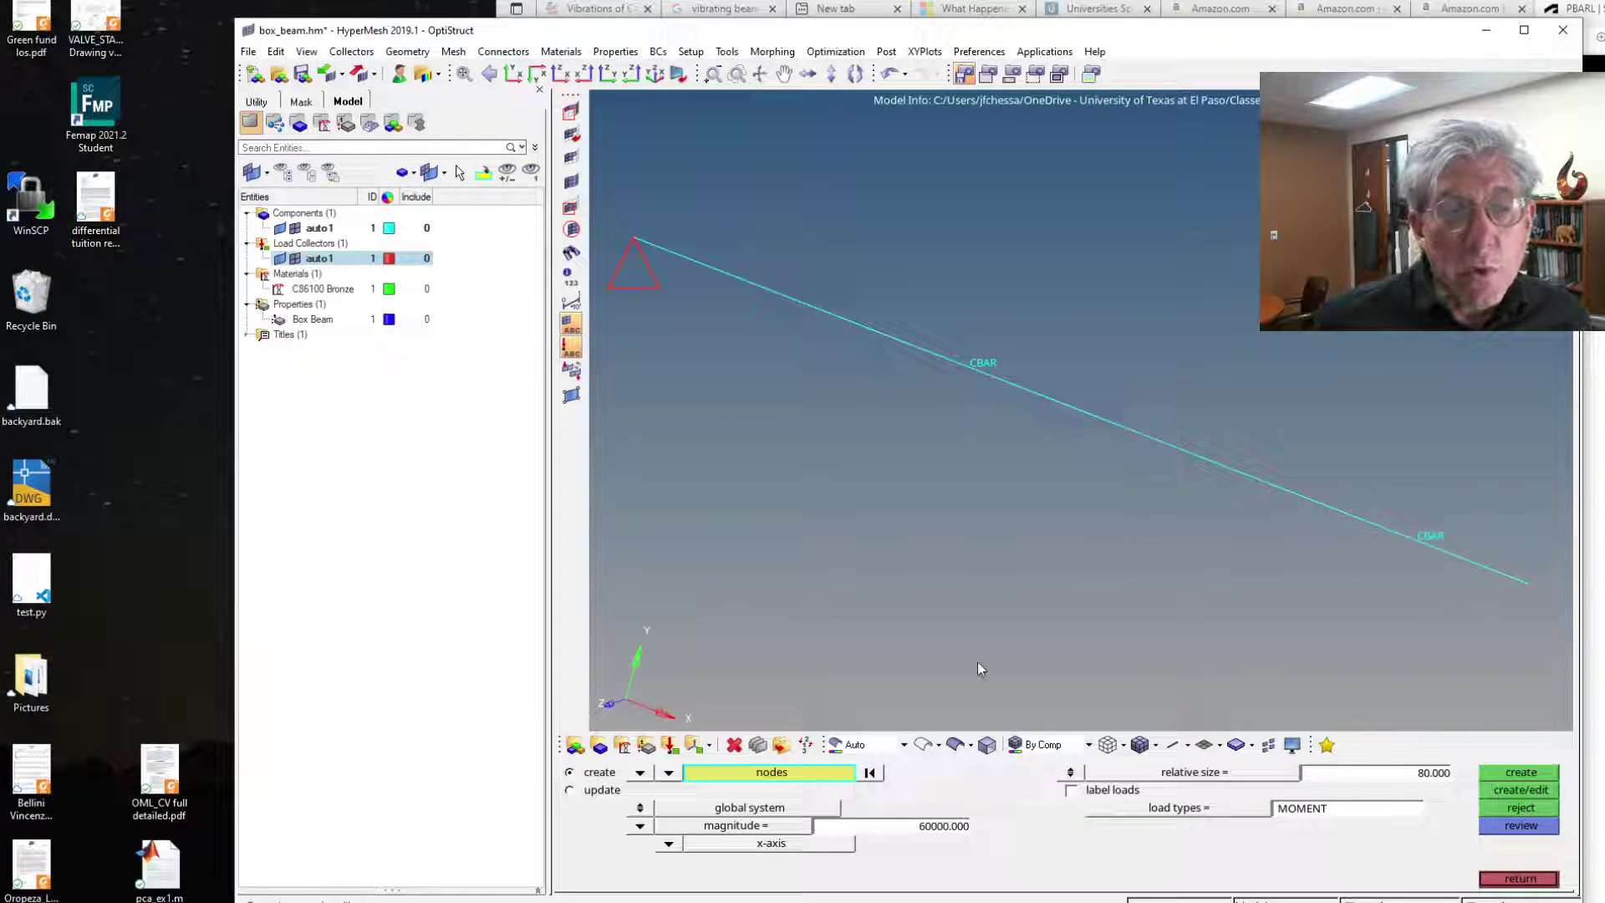
click(1282, 490)
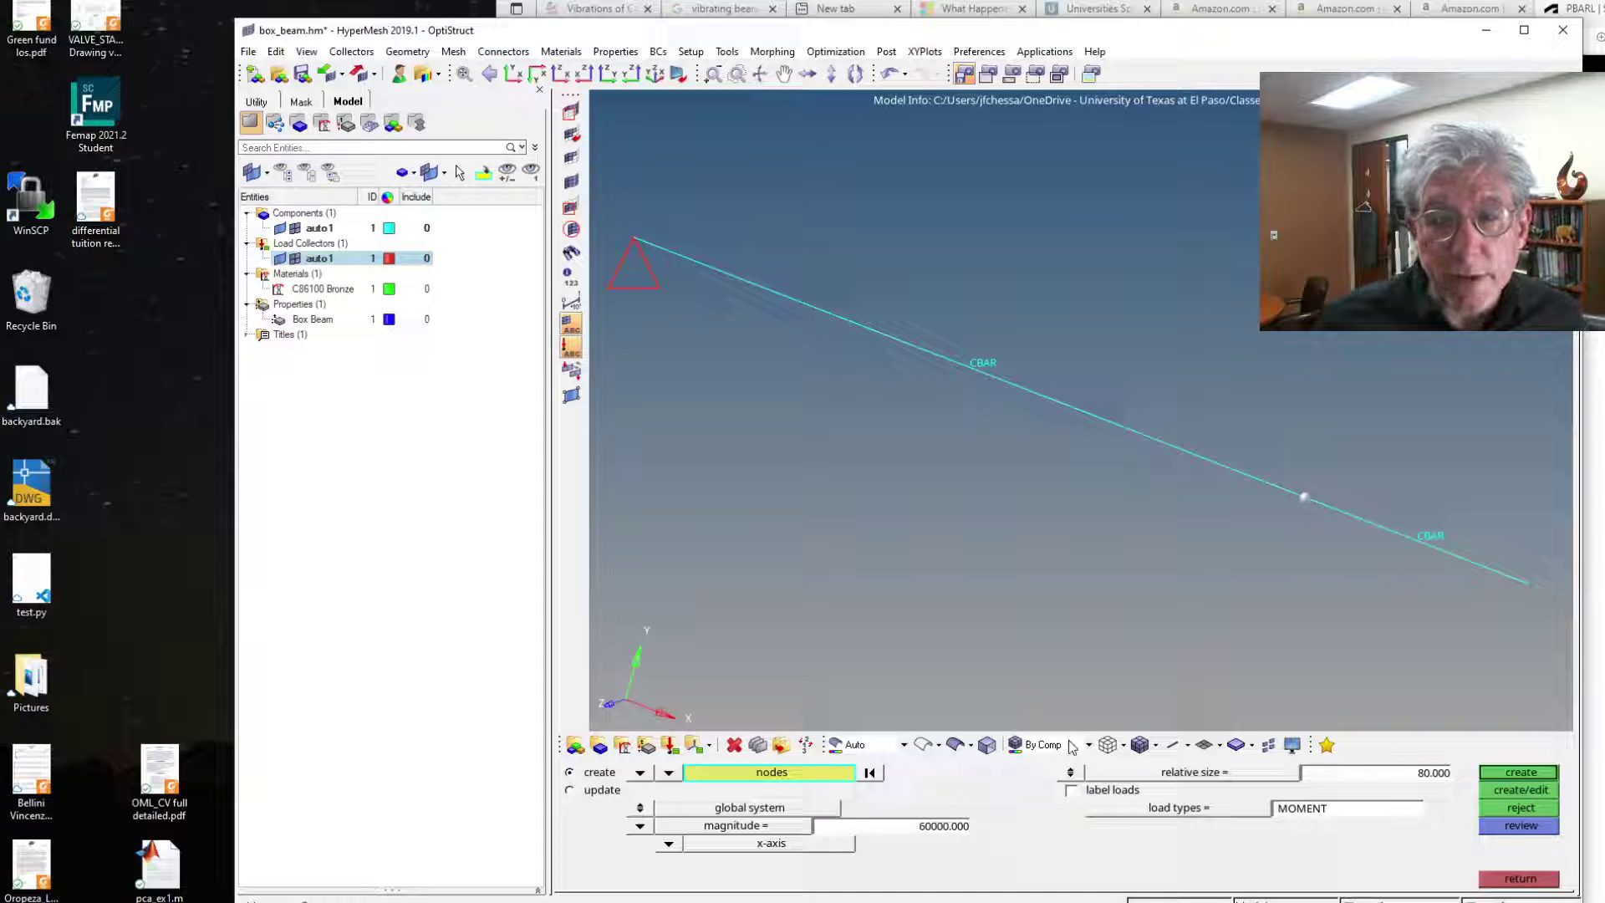
click(920, 827)
text(25000)
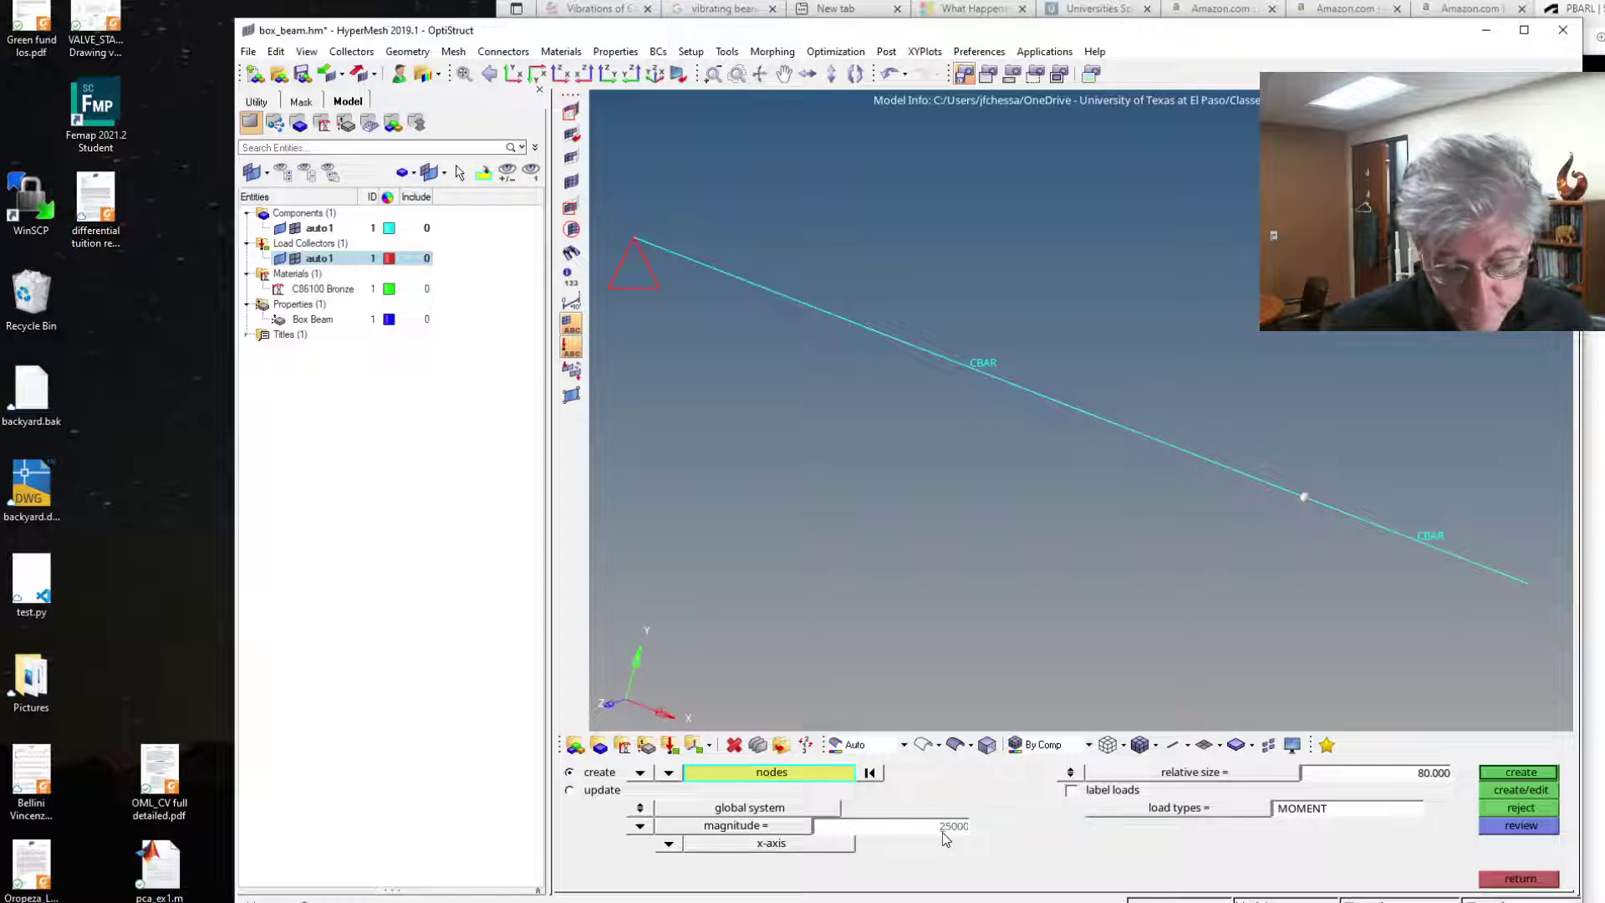
click(798, 849)
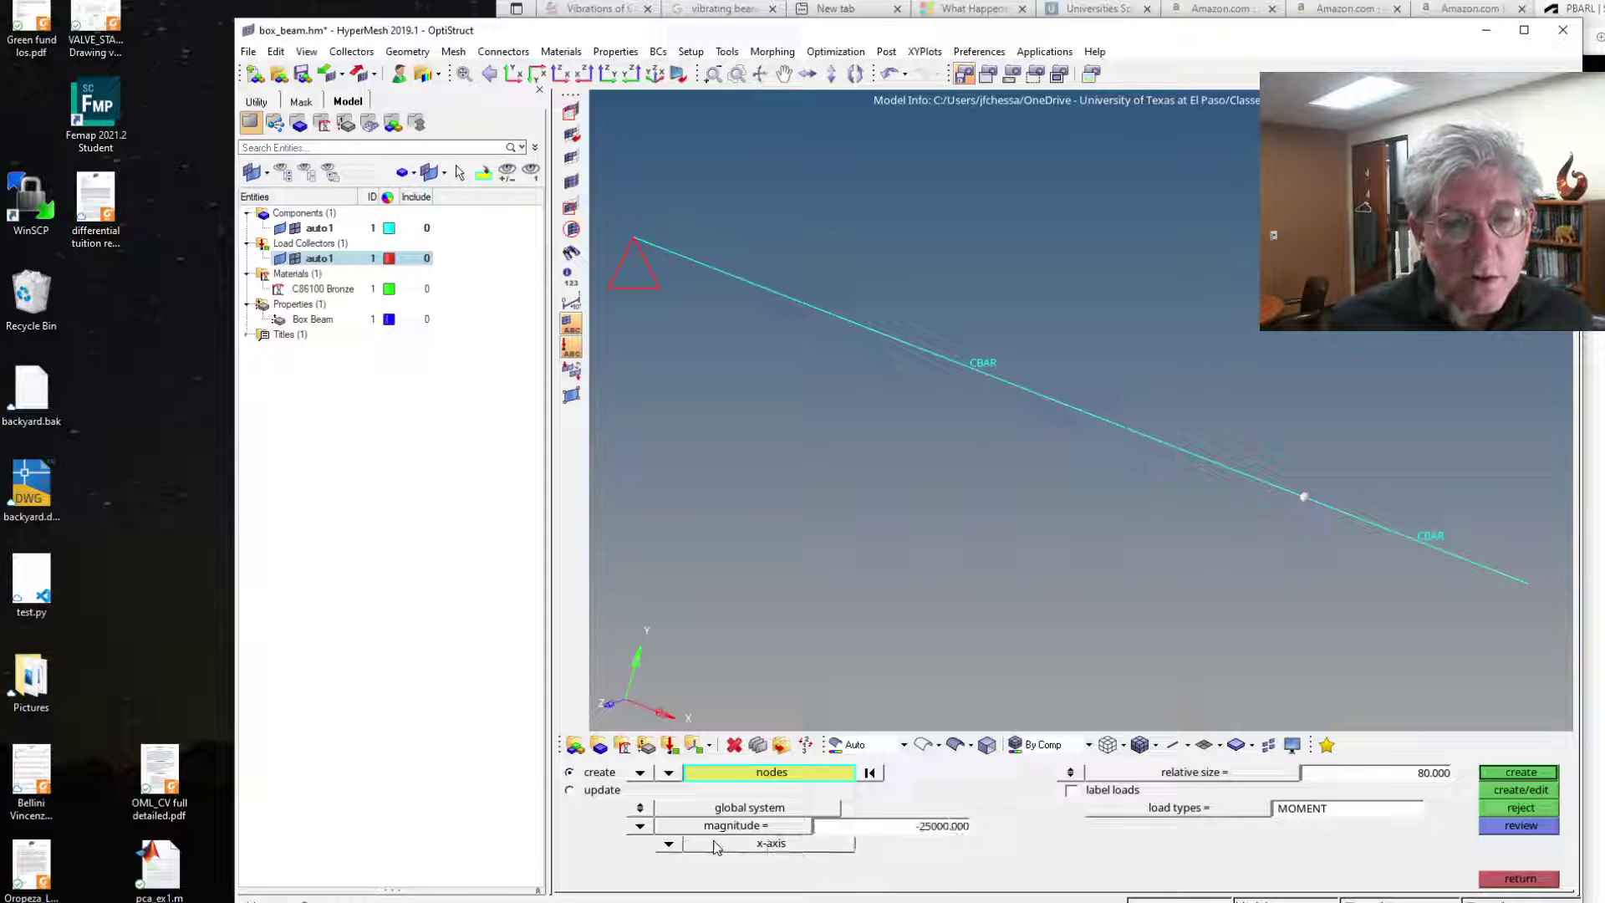
click(669, 844)
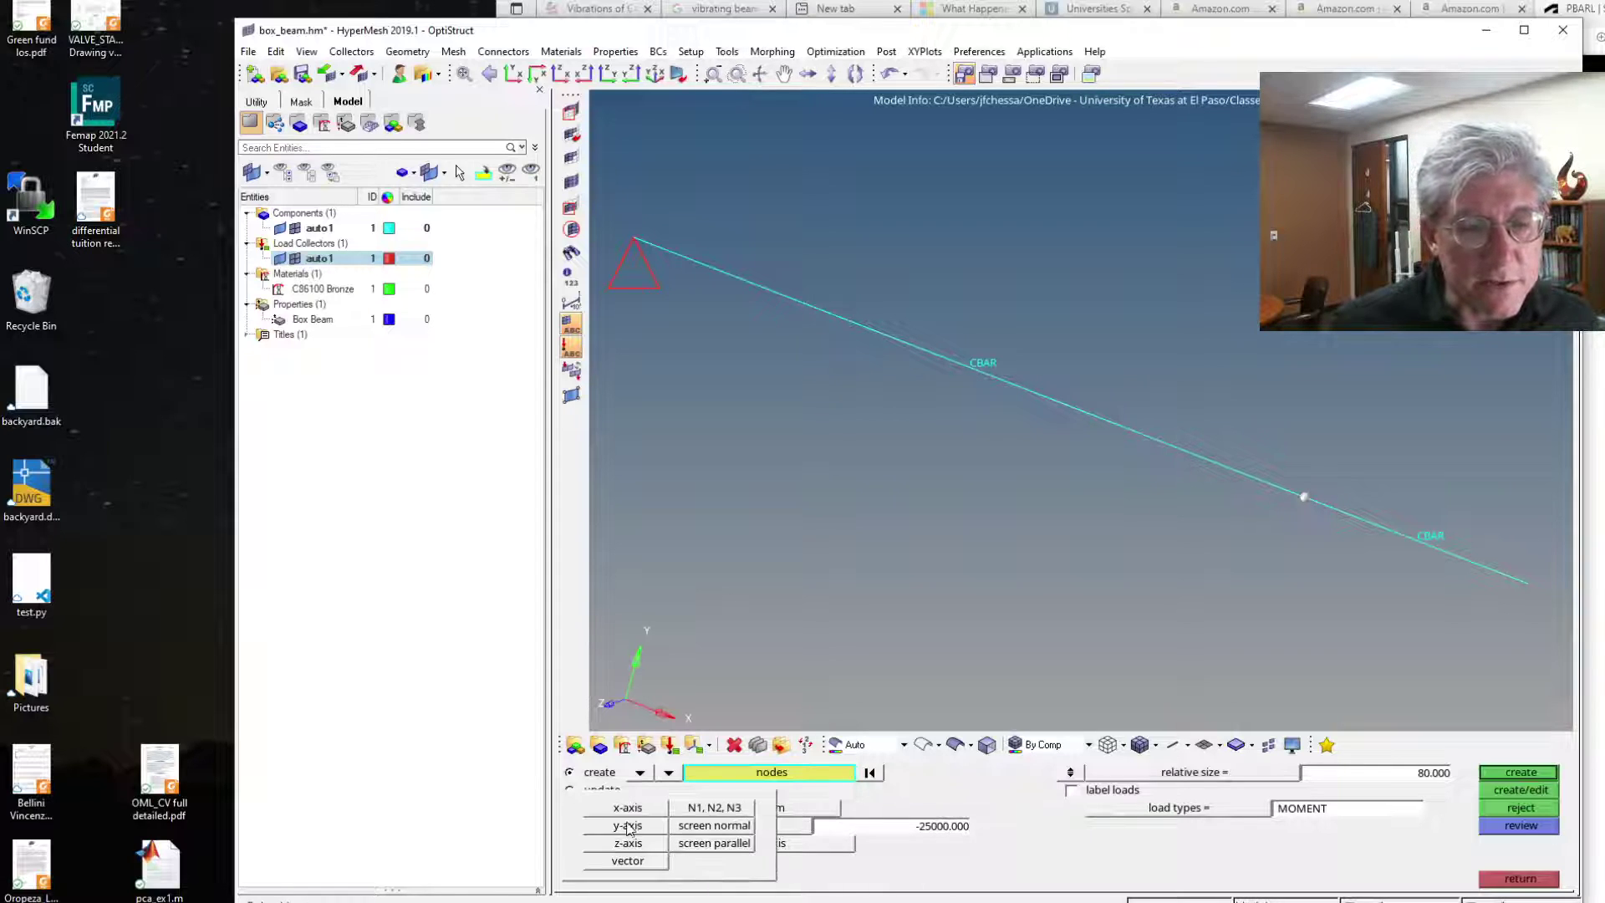
click(629, 809)
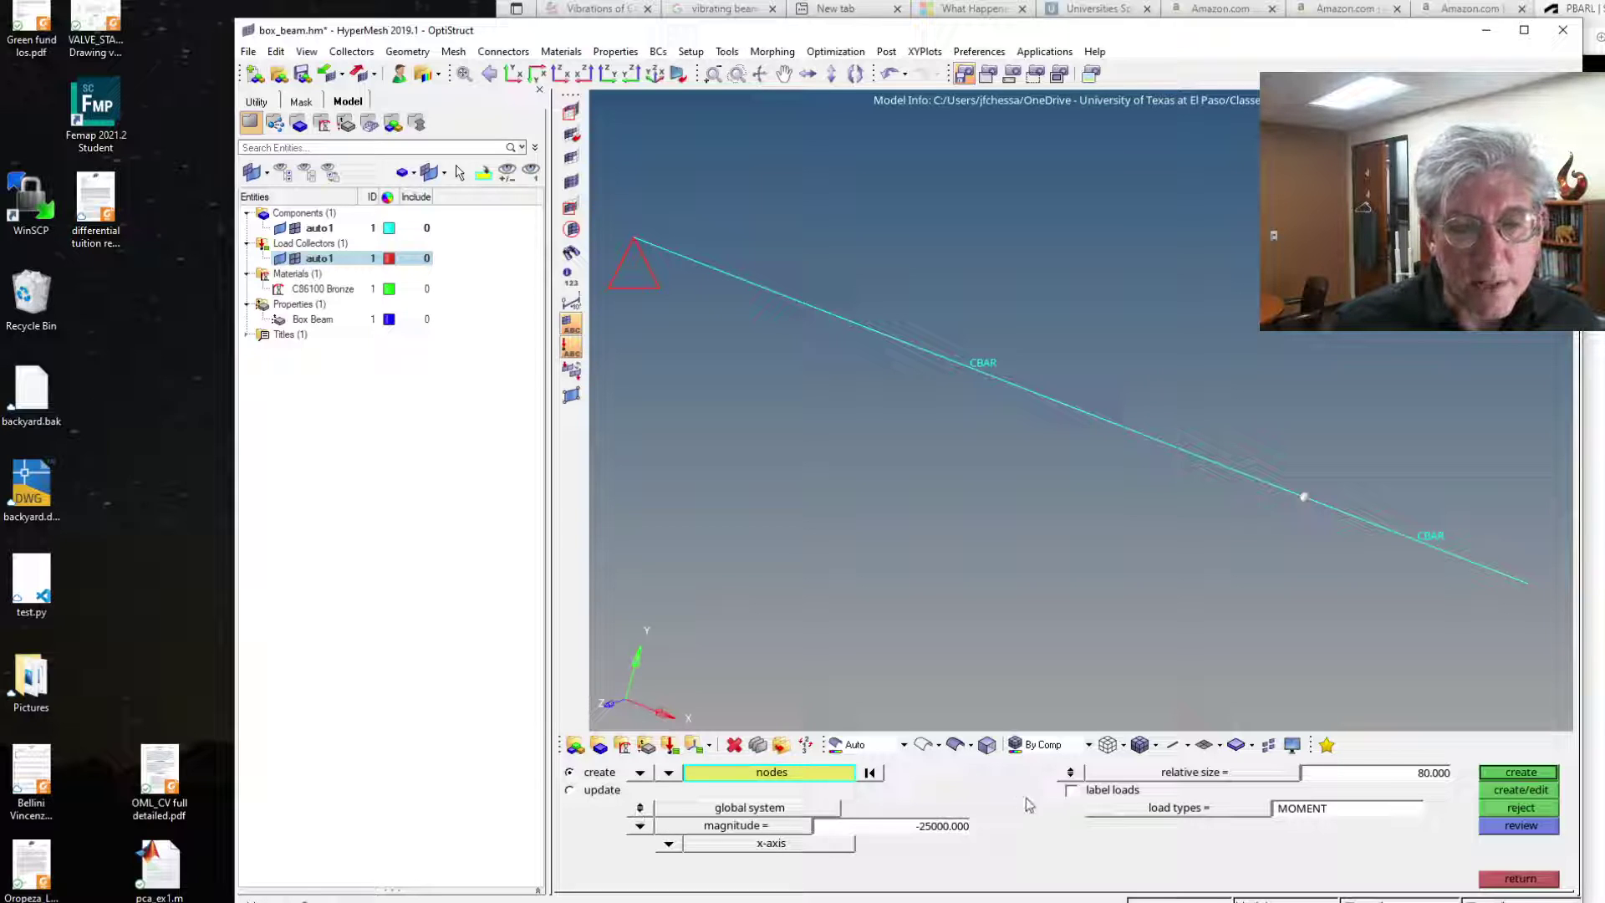
click(1540, 774)
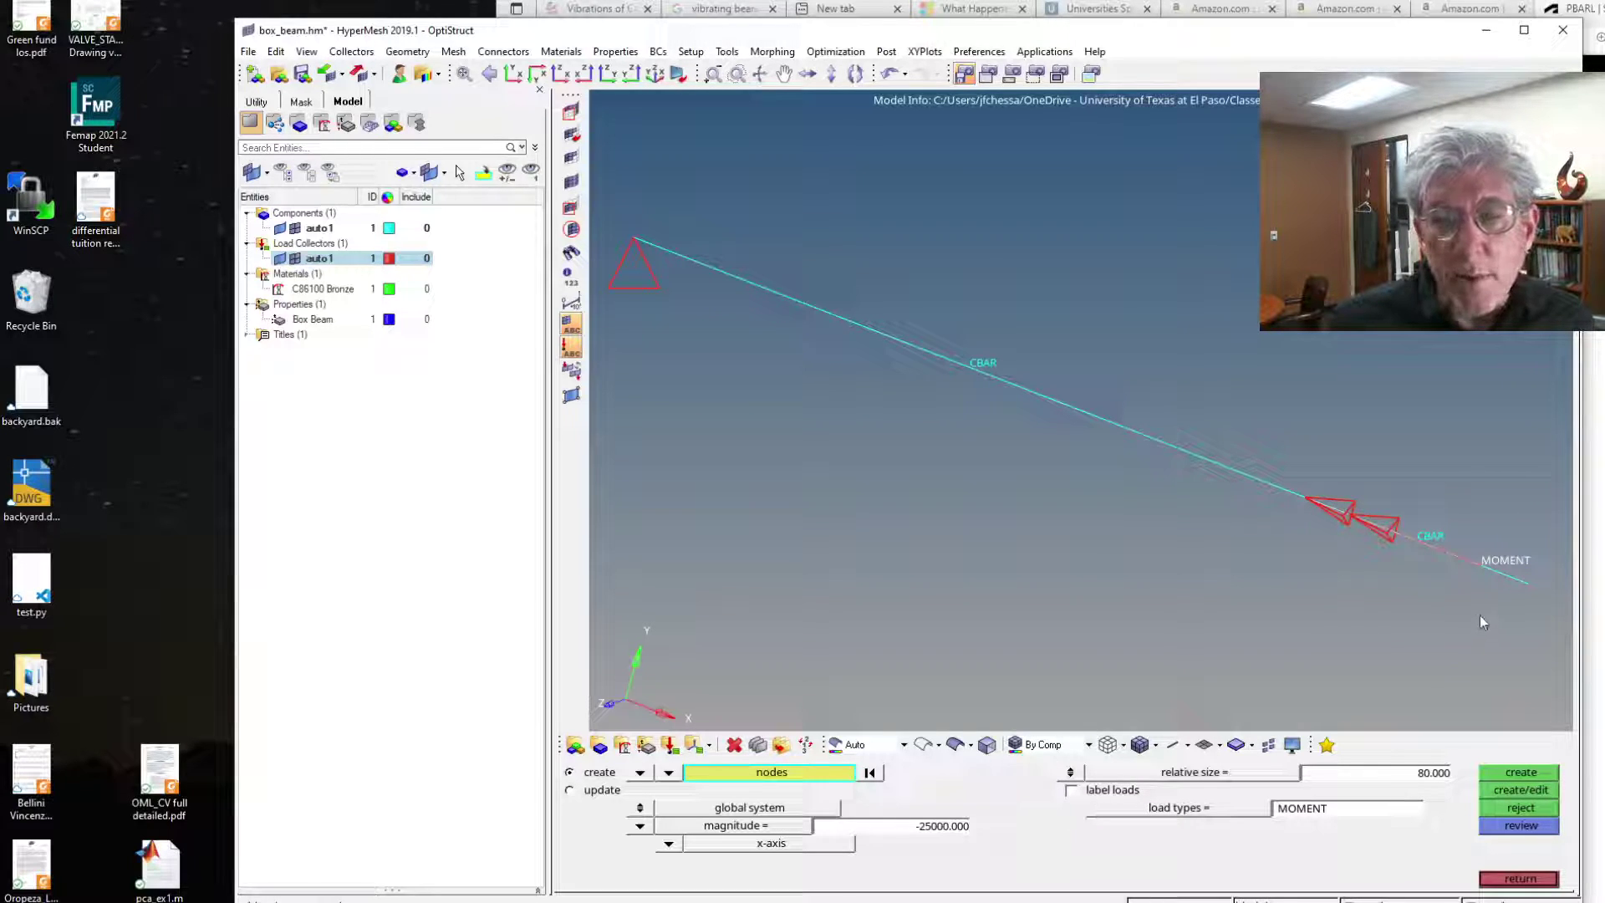
- Create a moment of 60000 about the x-axis on the beam's free end node at x = 2000
click(1527, 583)
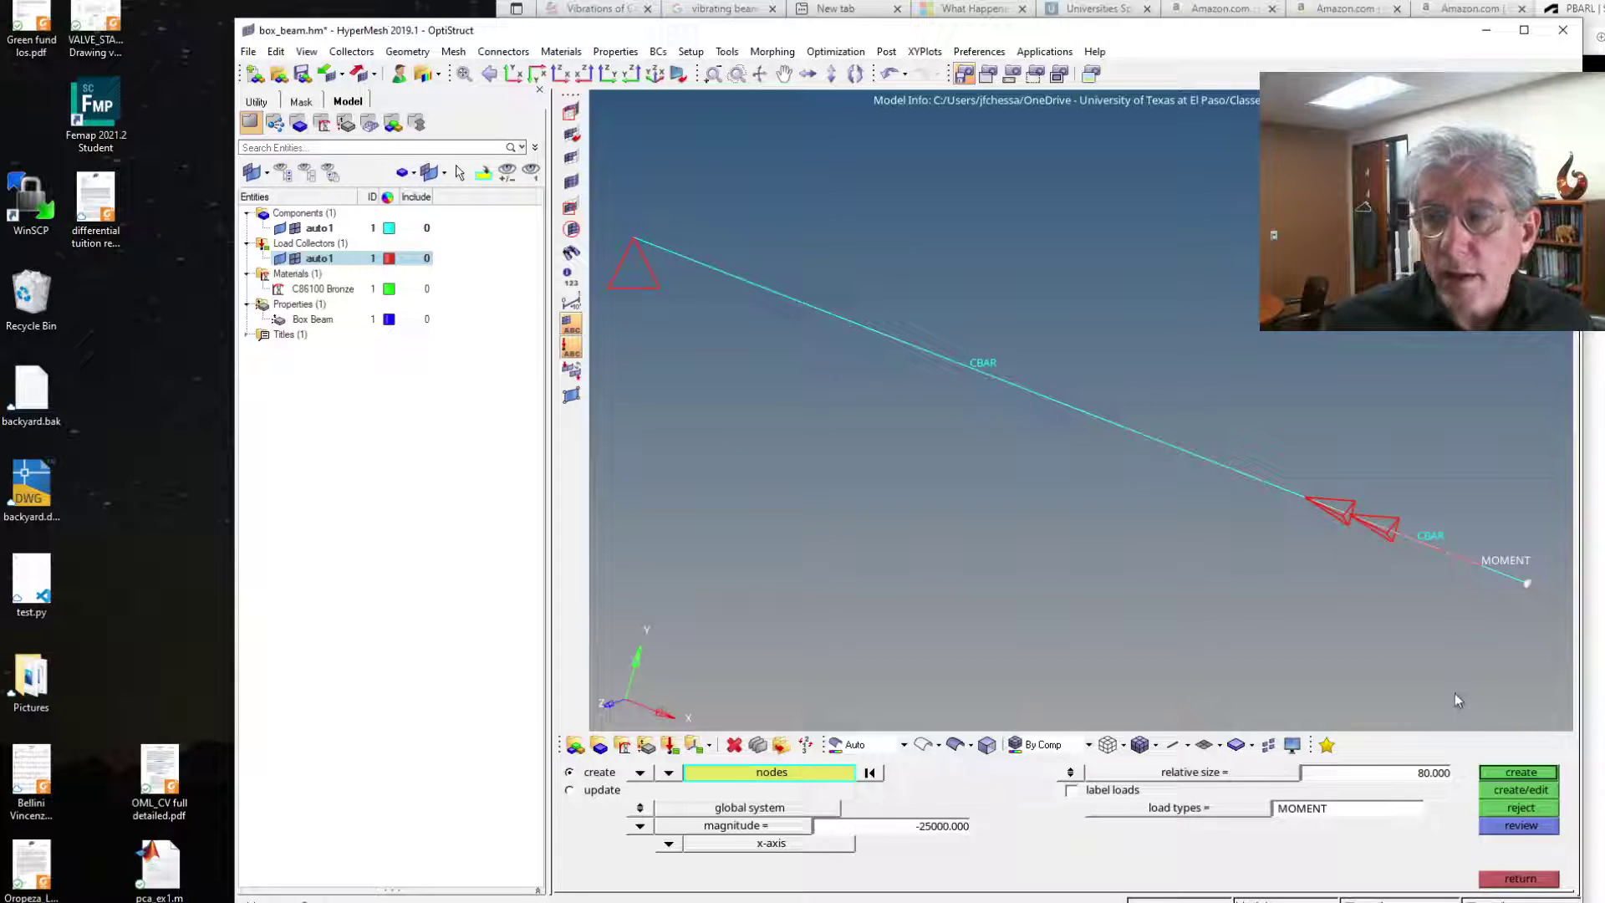
click(947, 828)
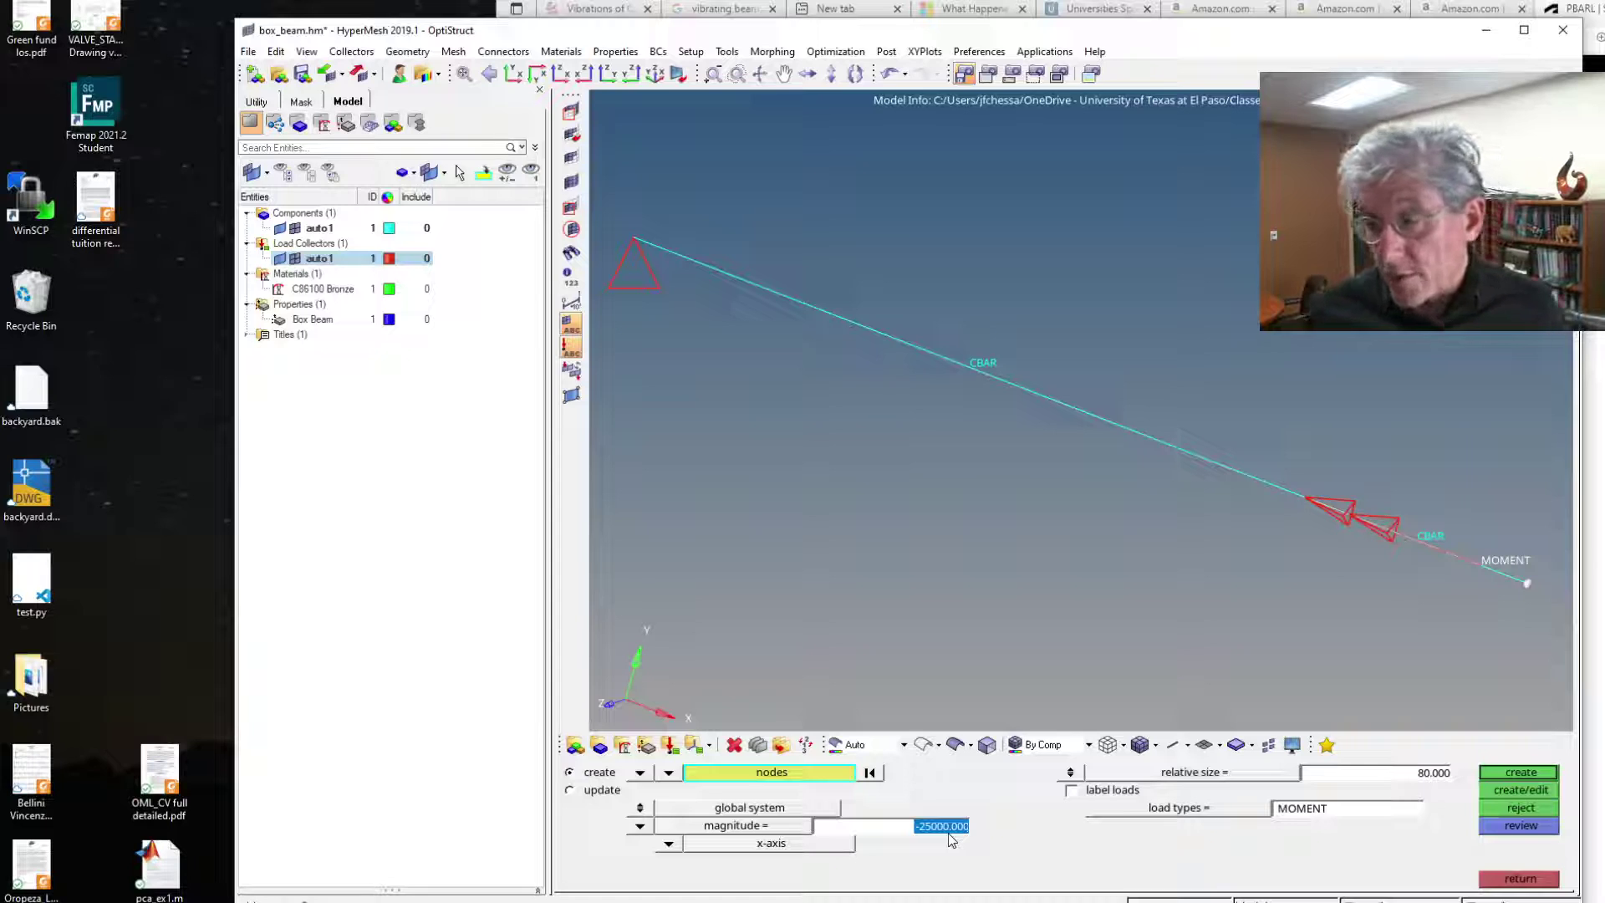
text(6000.00)
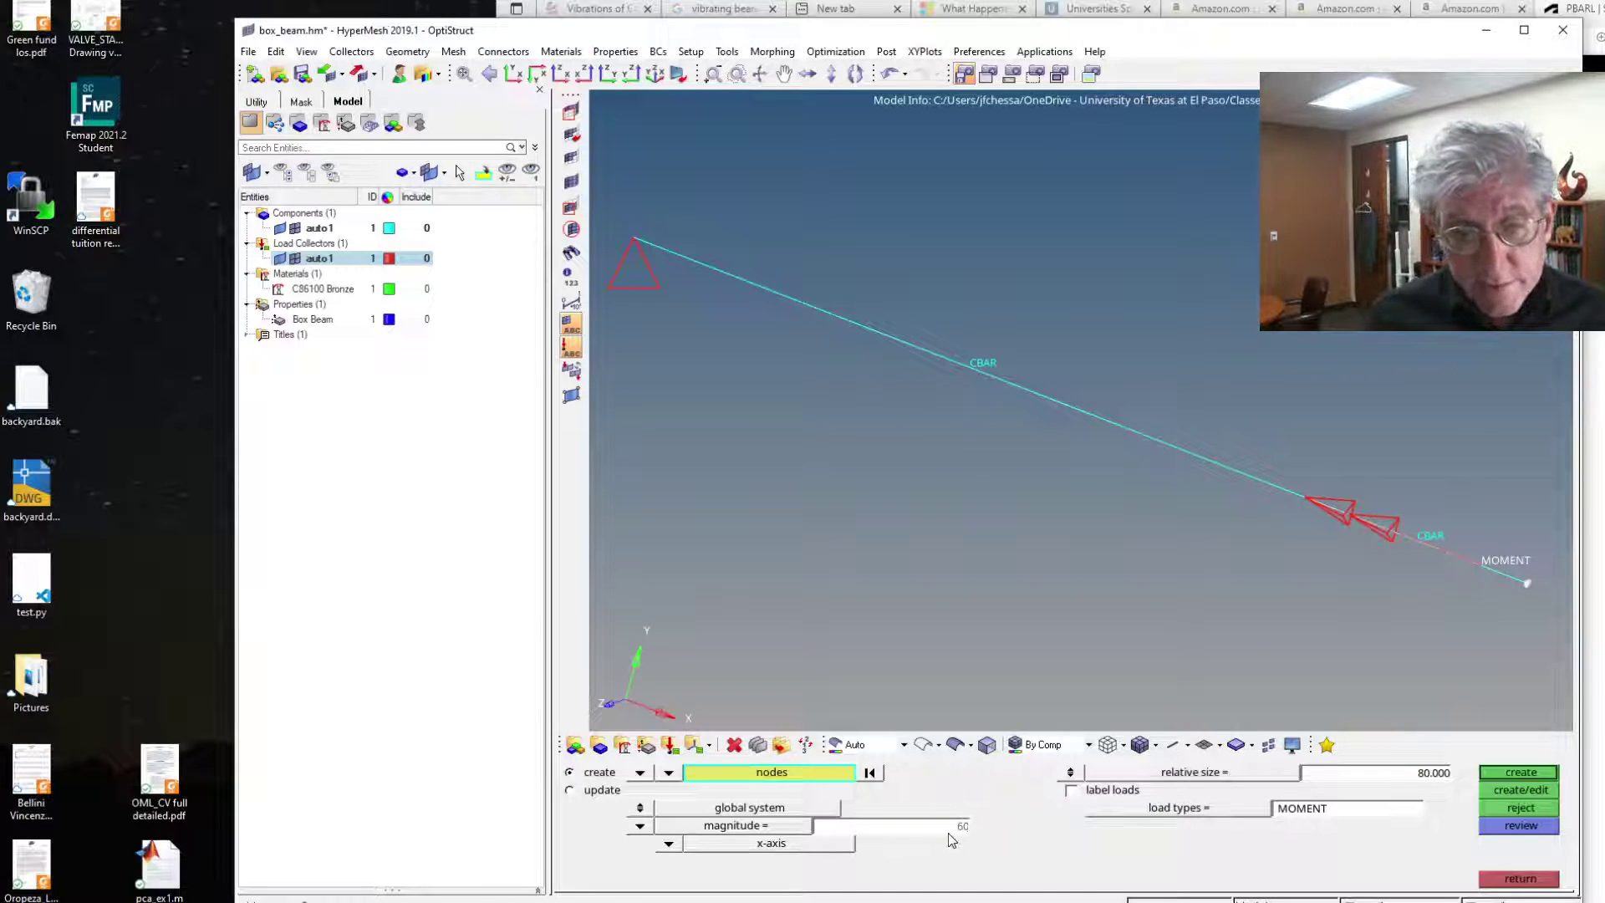
key(BackSpace)
key(BackSpace)
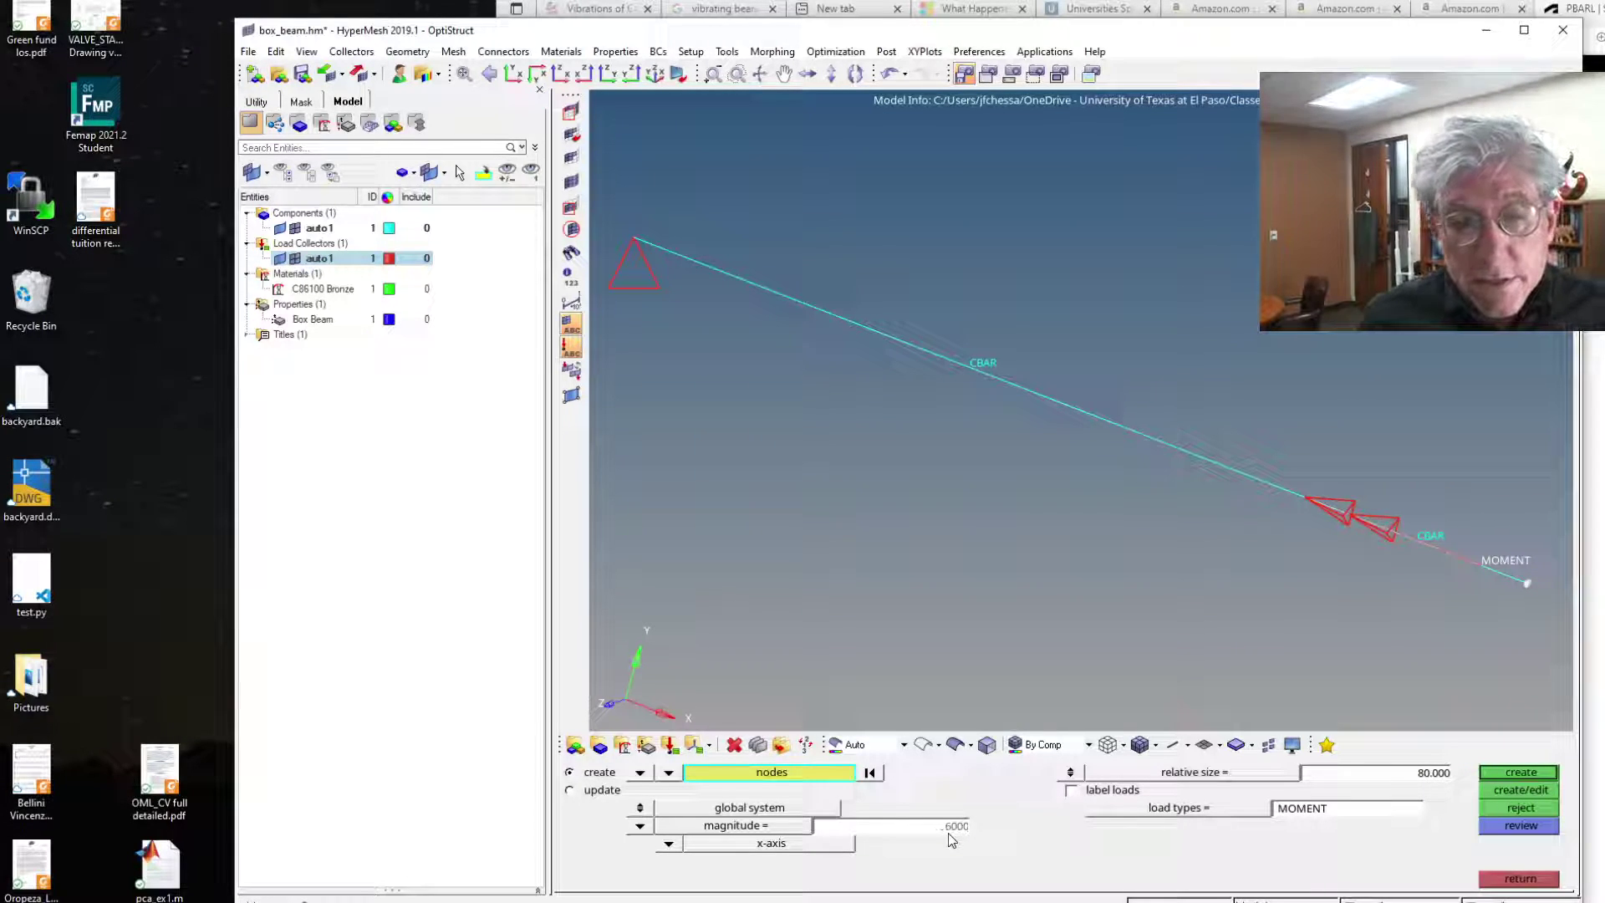
key(BackSpace)
text(0)
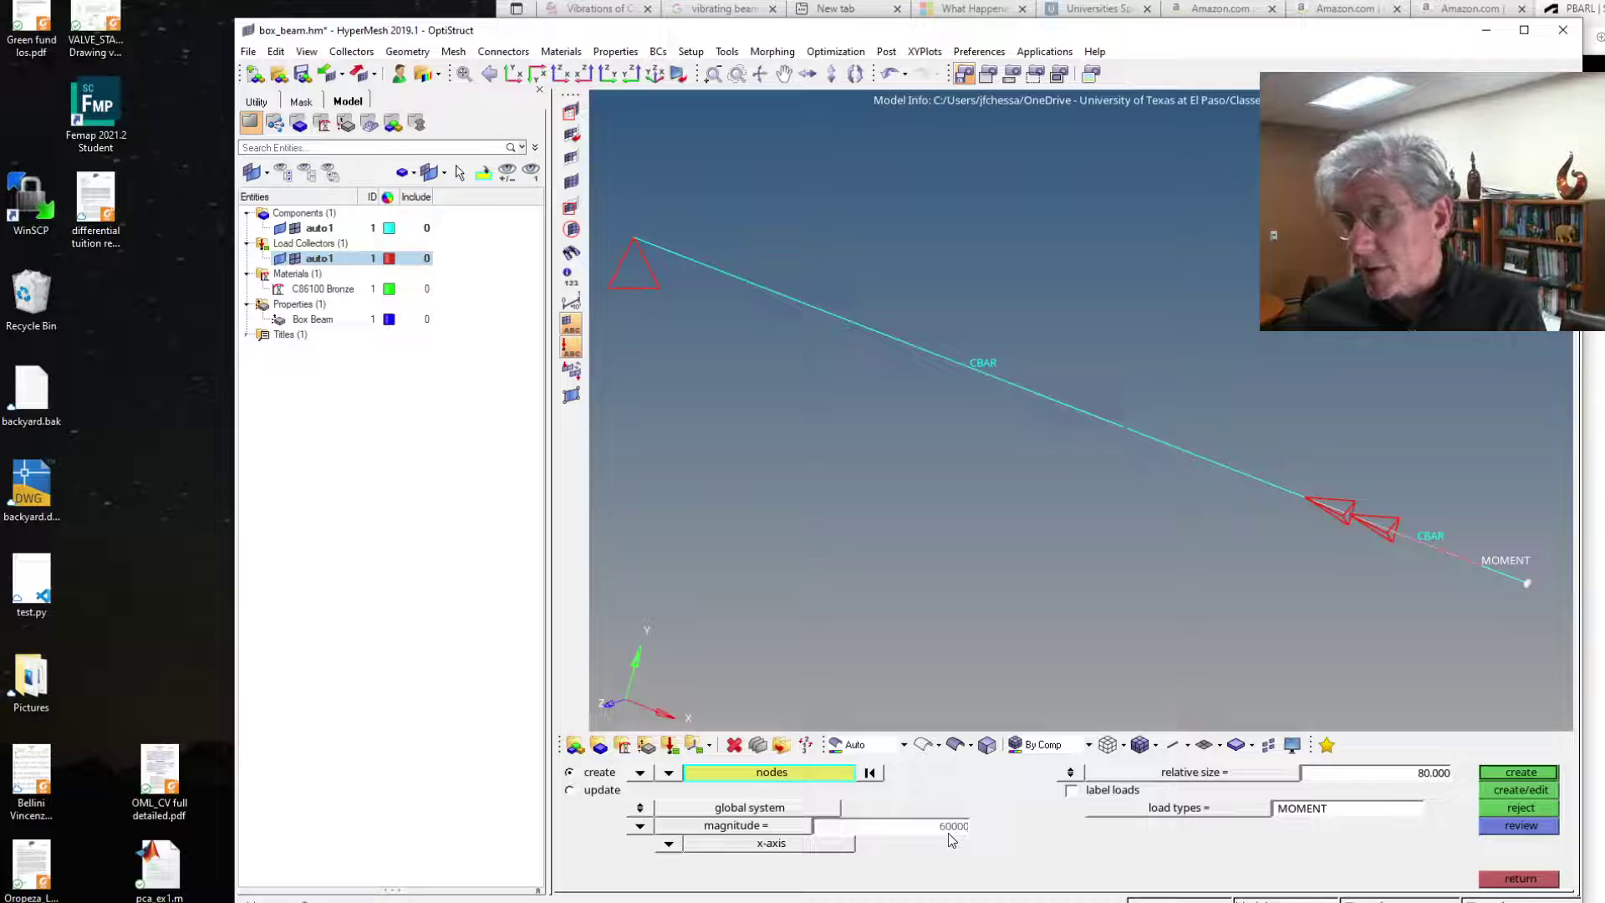
click(1524, 774)
scroll(1537, 595, up, 4)
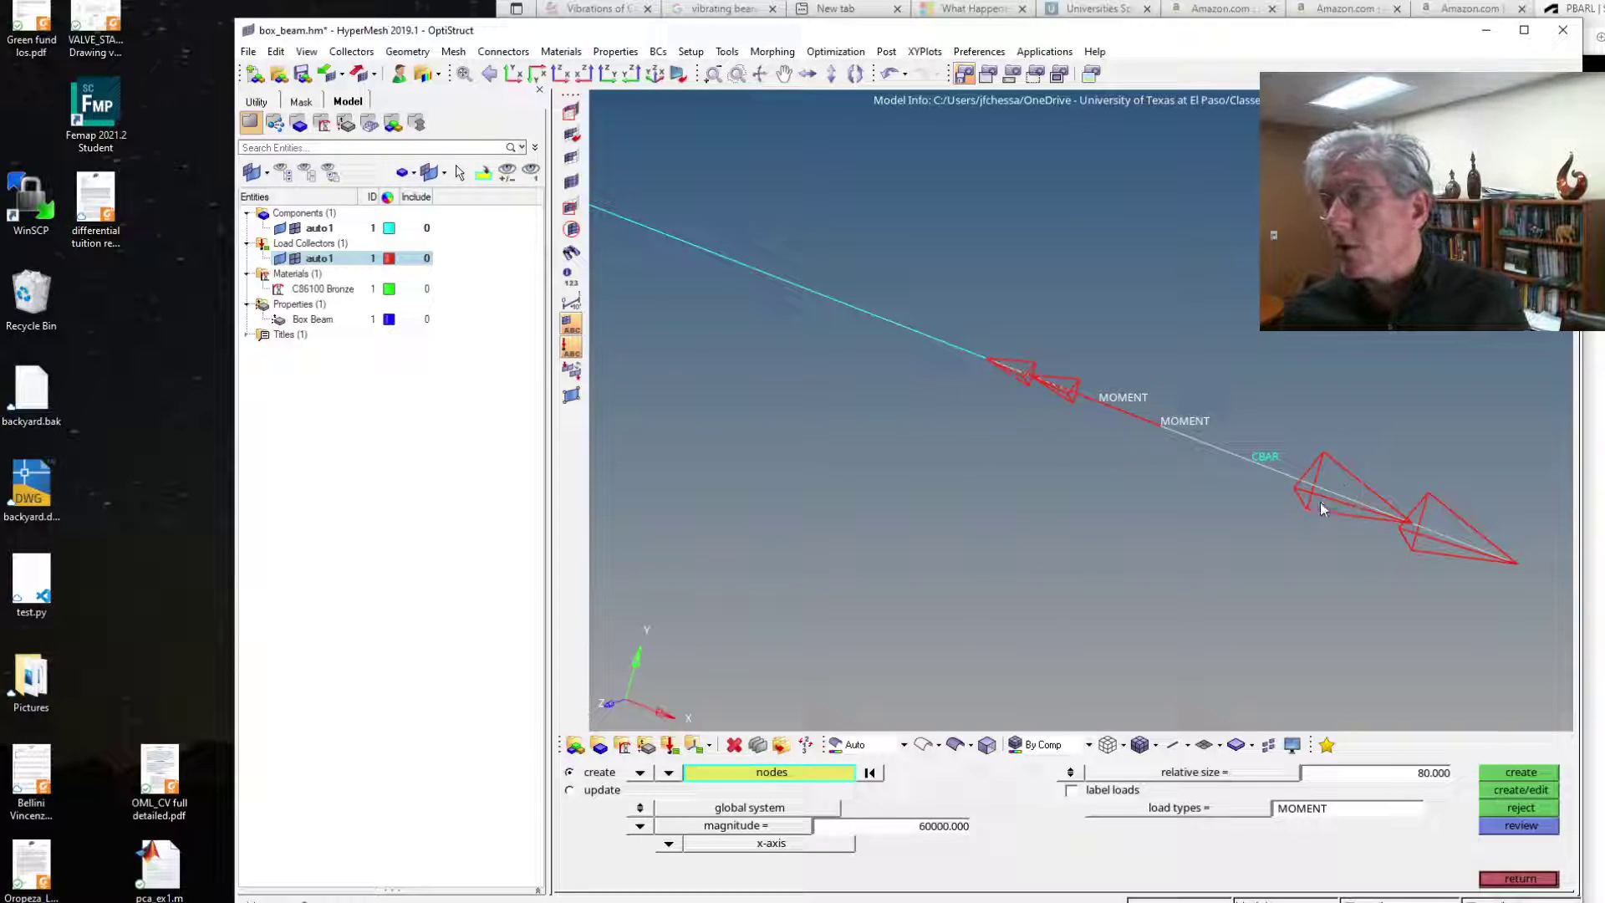
scroll(1127, 440, down, 4)
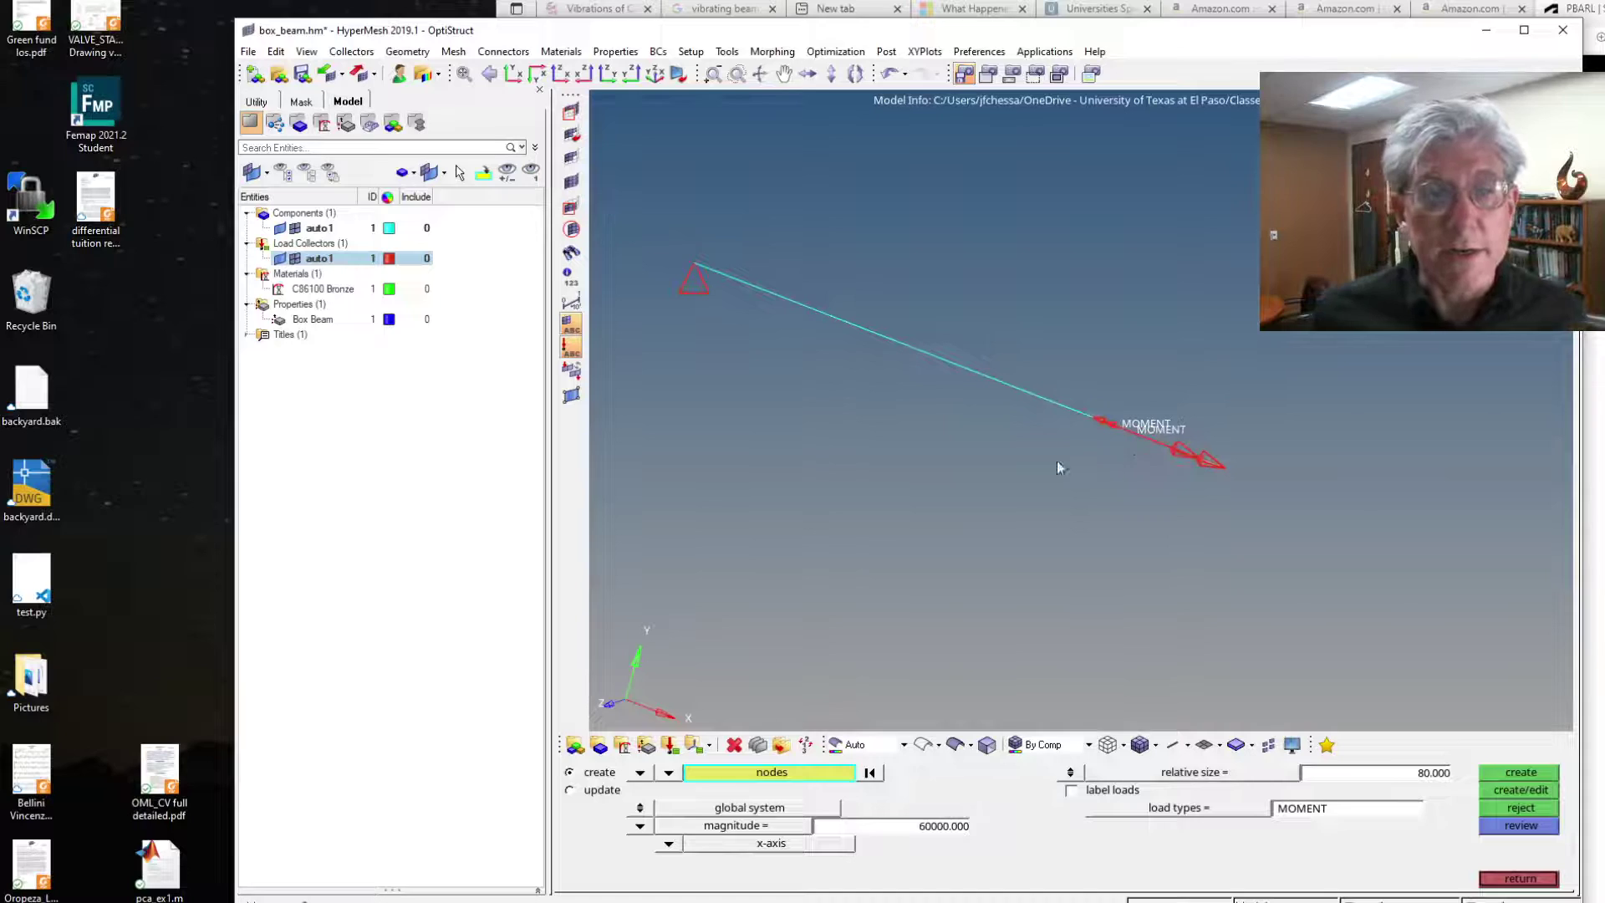
click(1546, 882)
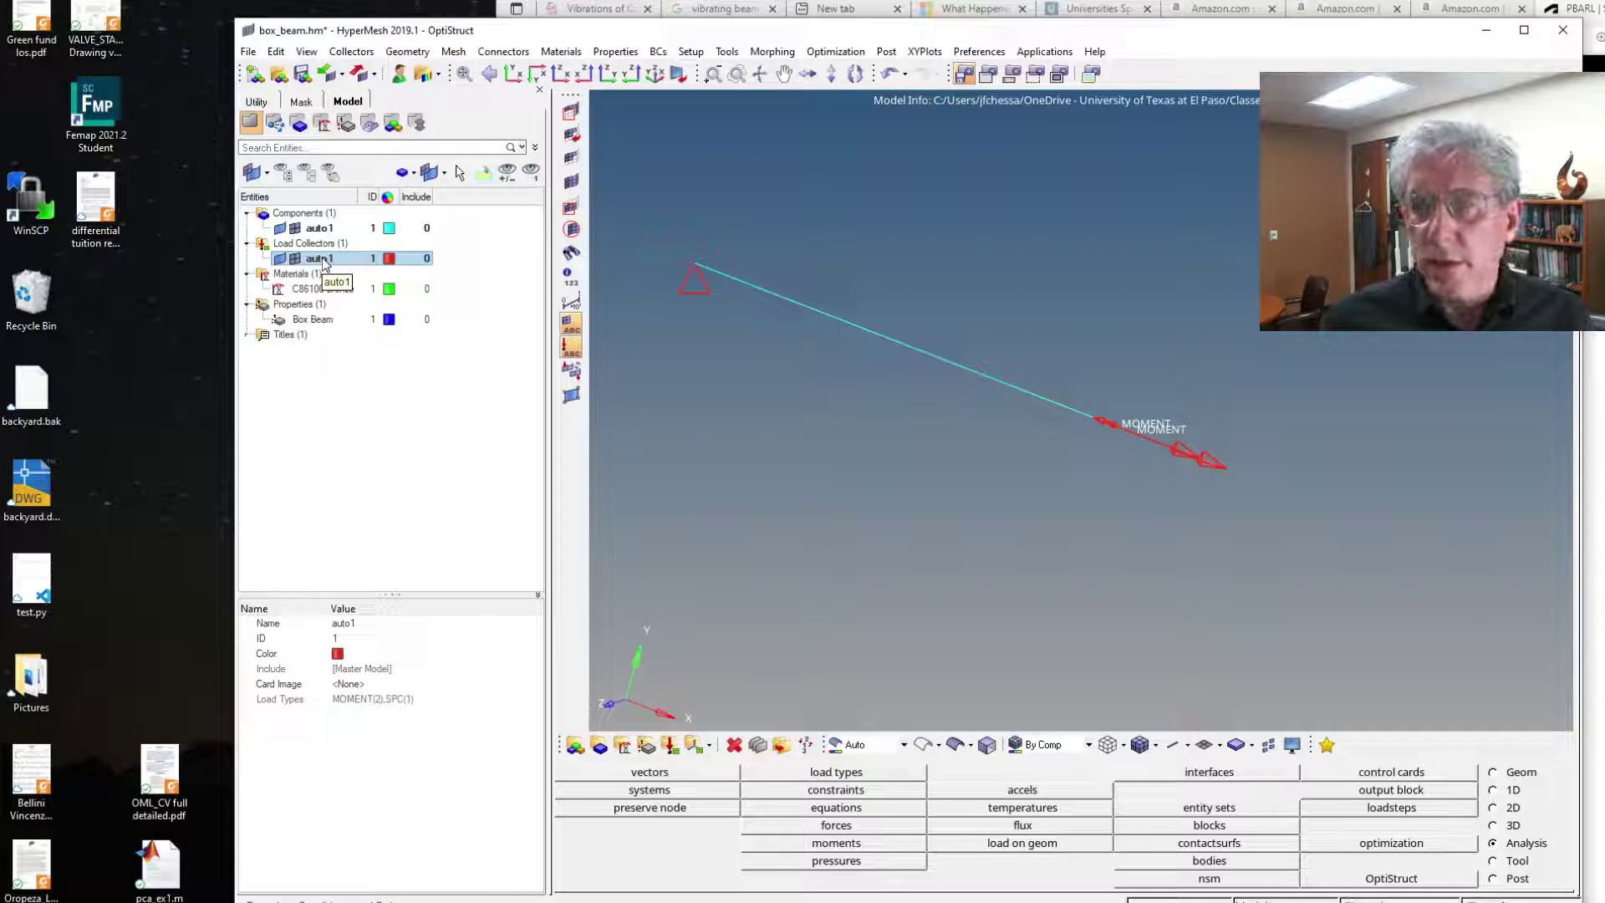
- Create a load step with its analysis type set to Linear Static
right_click(358, 411)
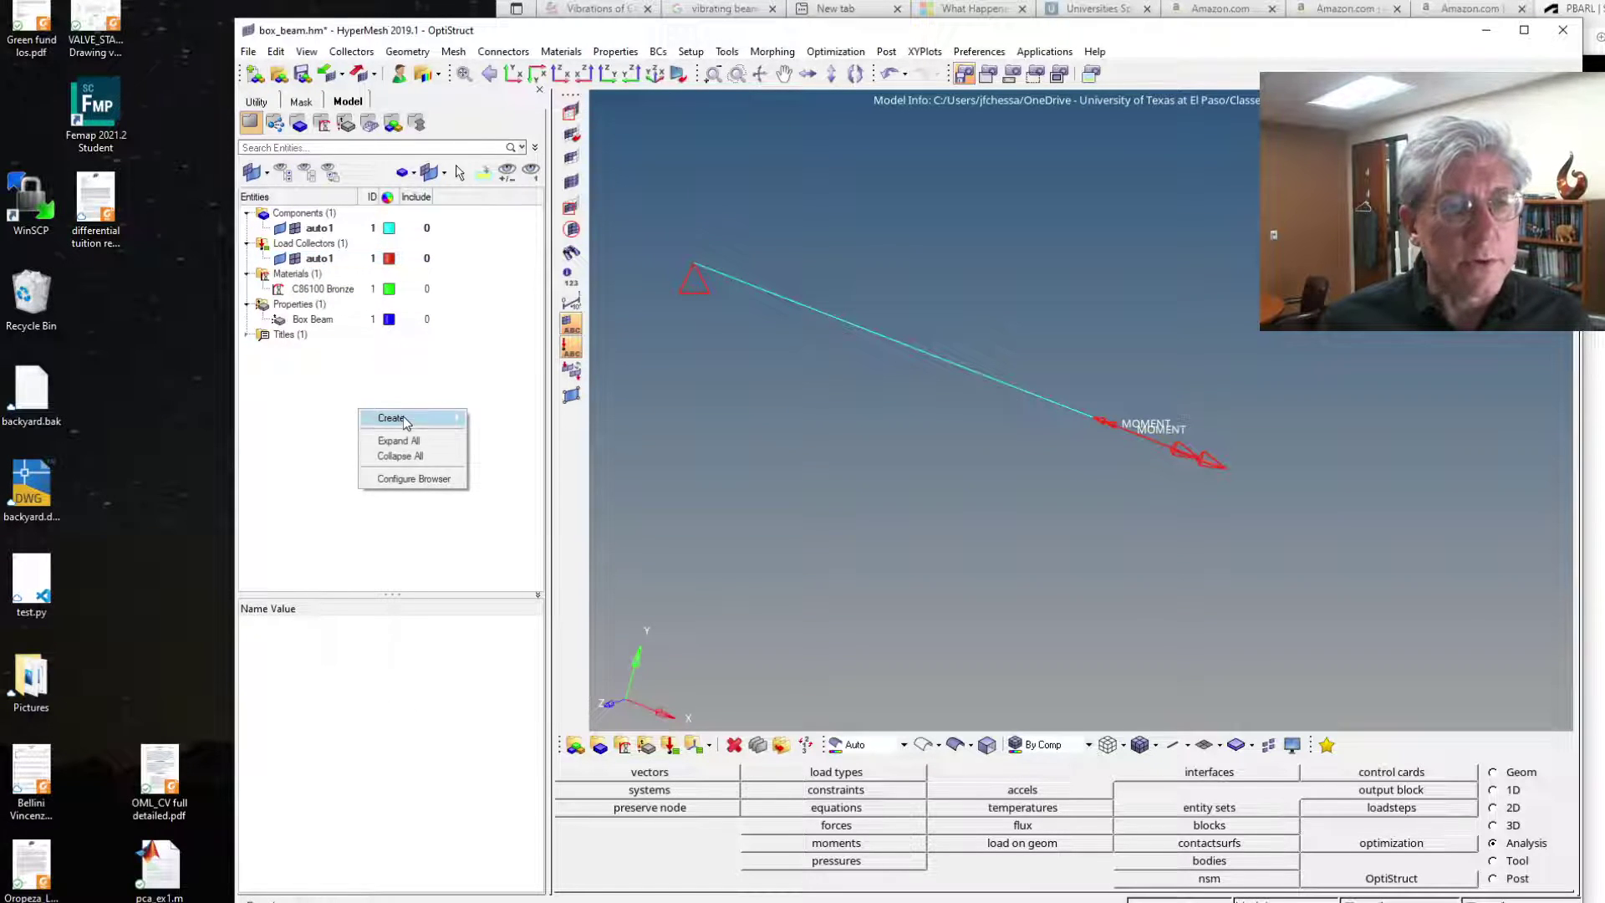
mouse_move(406, 423)
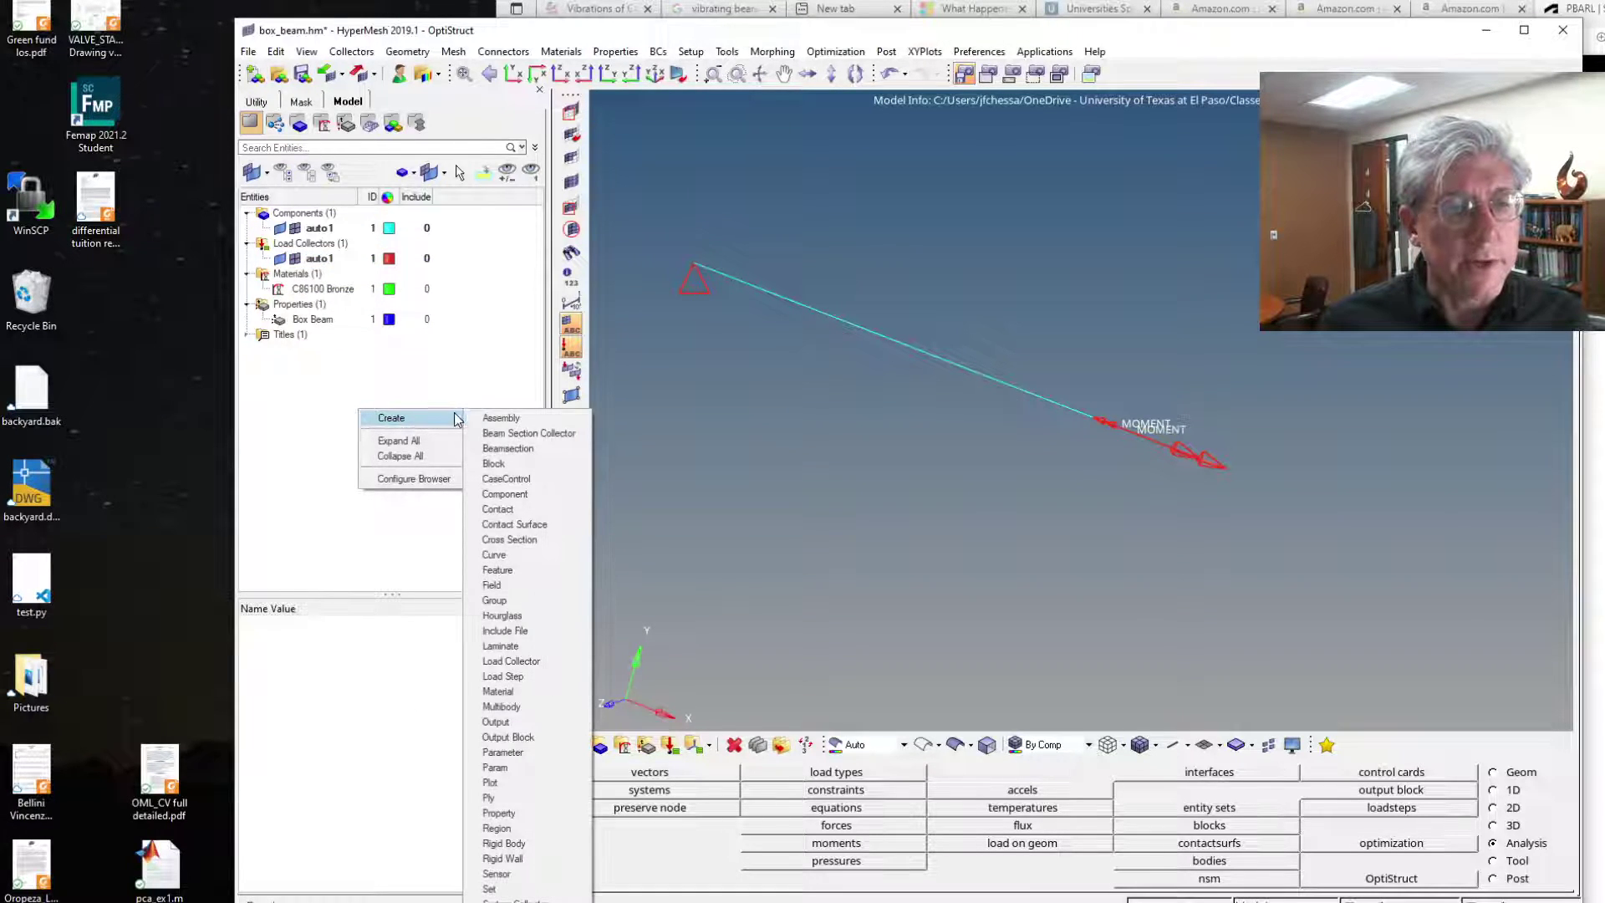
click(530, 679)
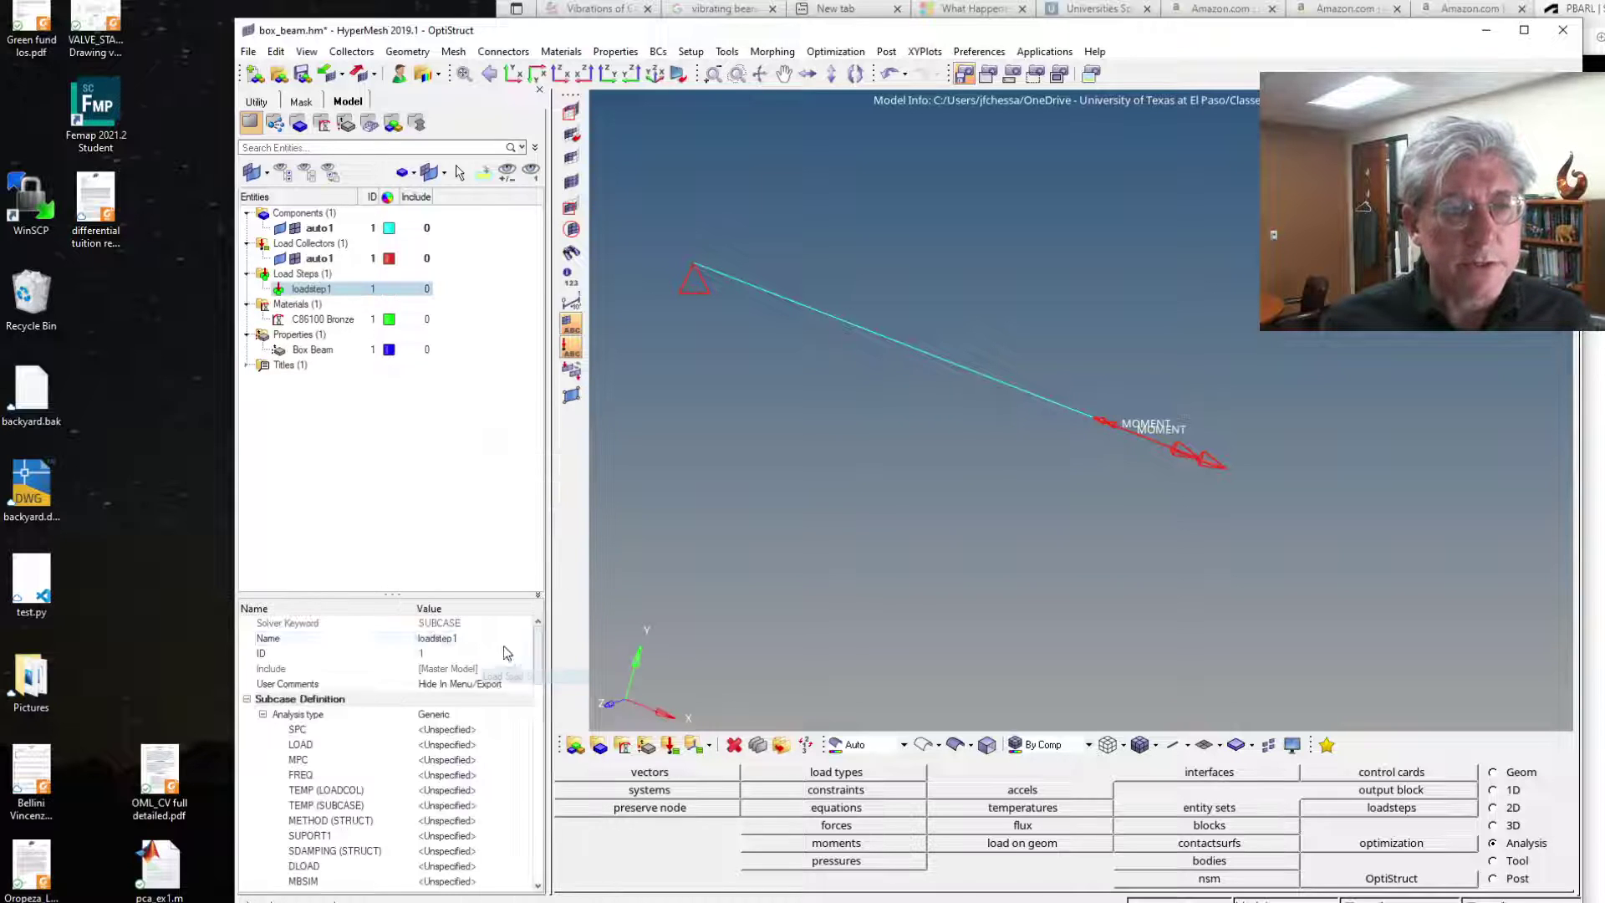
click(452, 715)
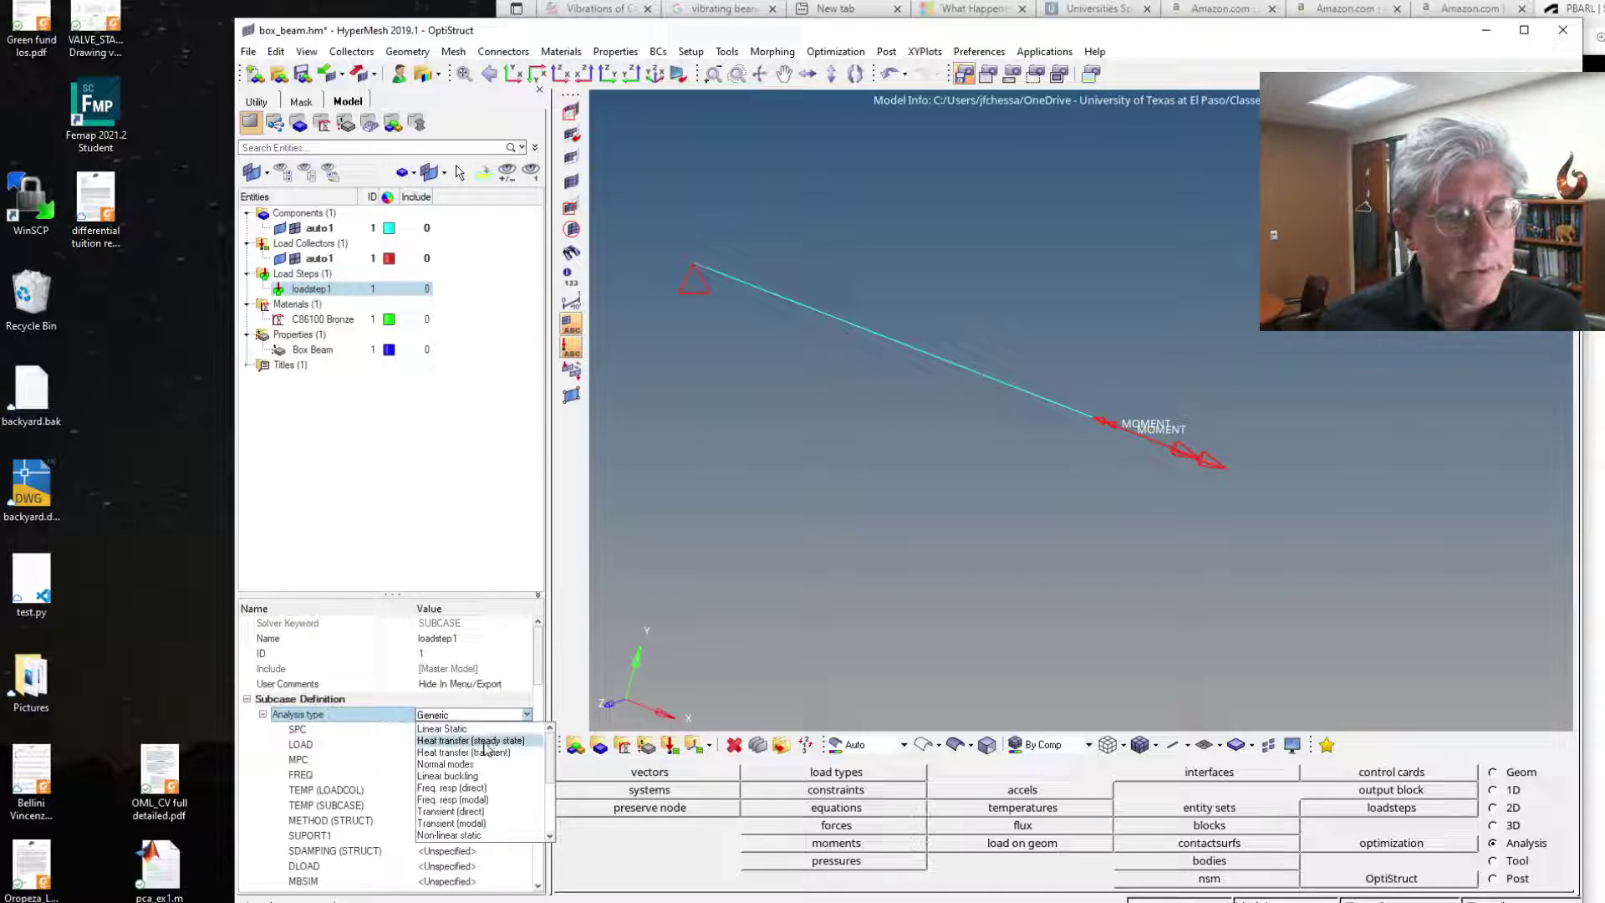
click(464, 729)
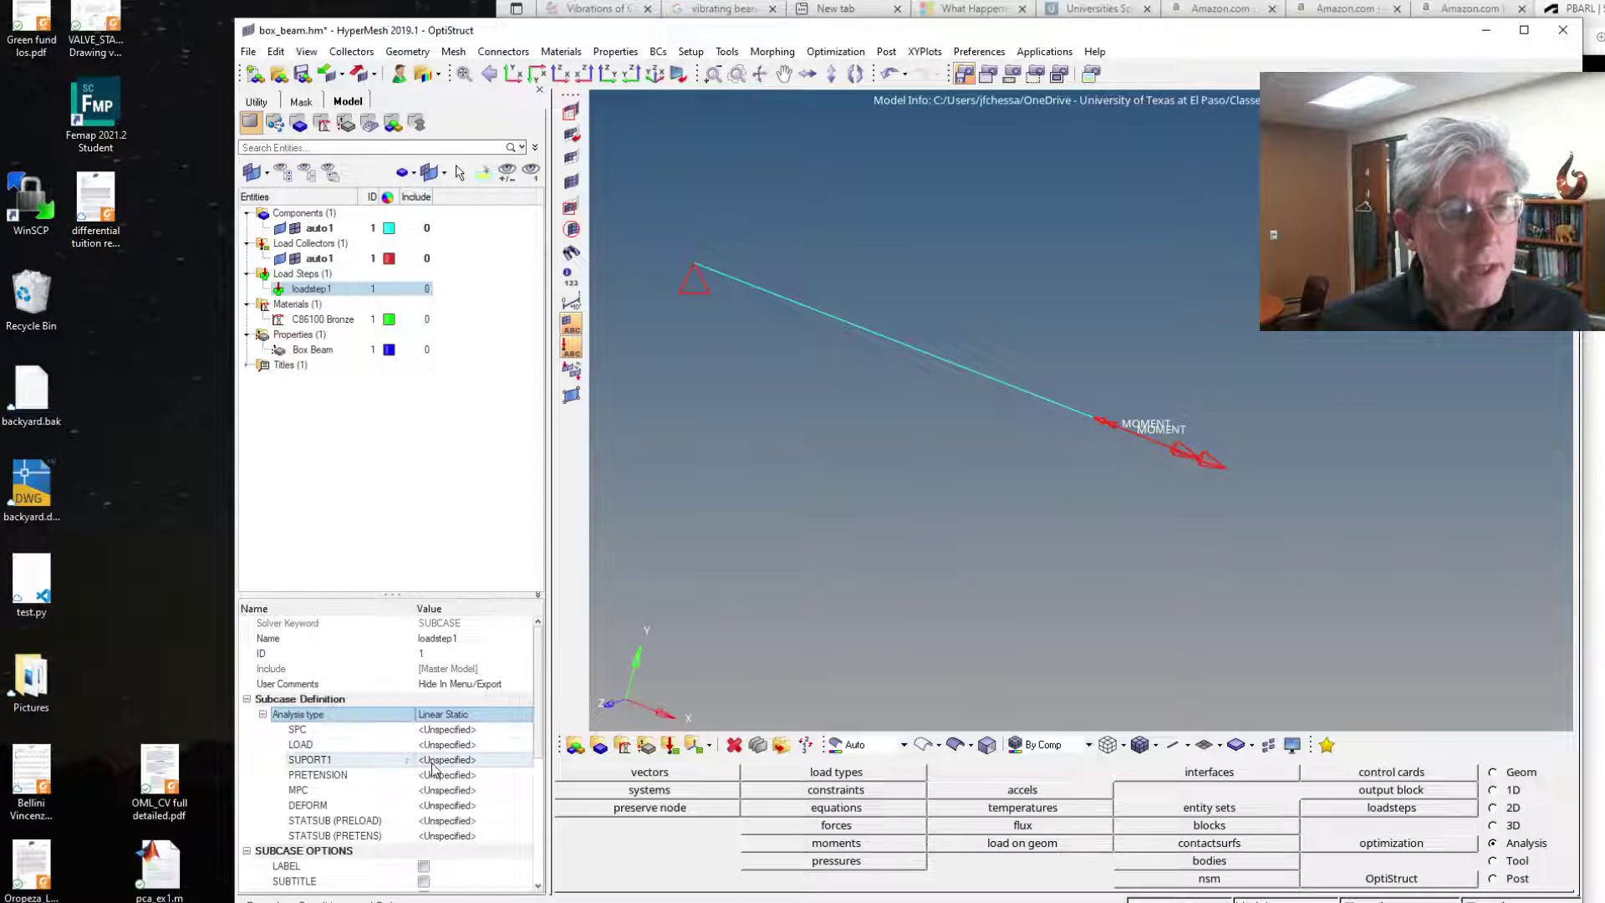
- Assign the auto1 load collector as both the SPC and the LOAD of the load step
click(461, 731)
click(461, 732)
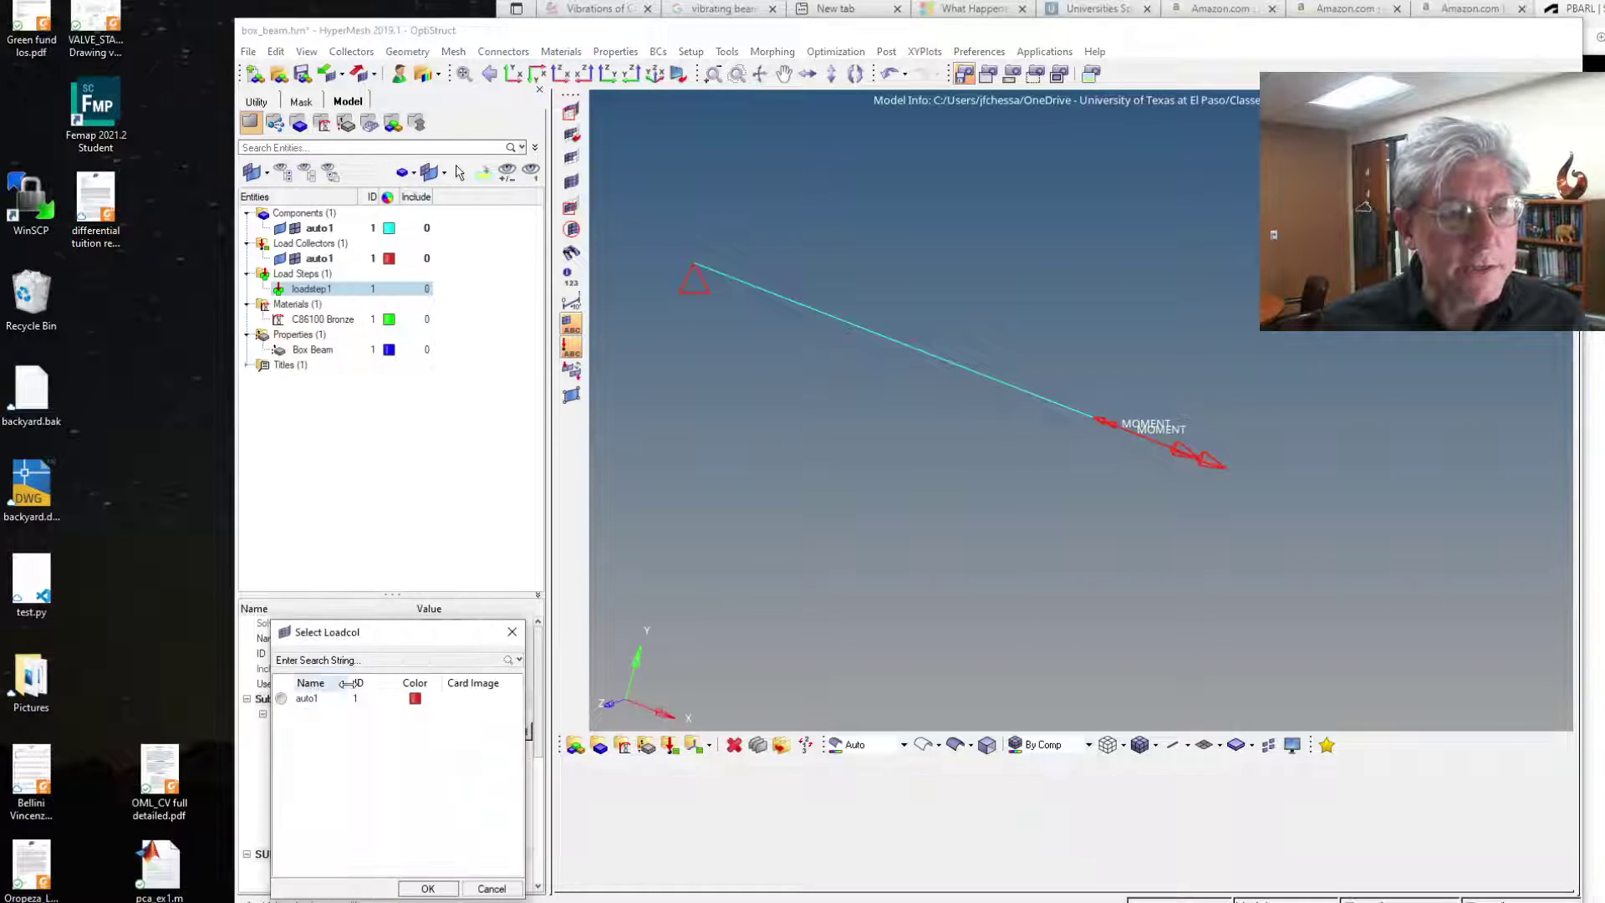
click(328, 701)
click(428, 888)
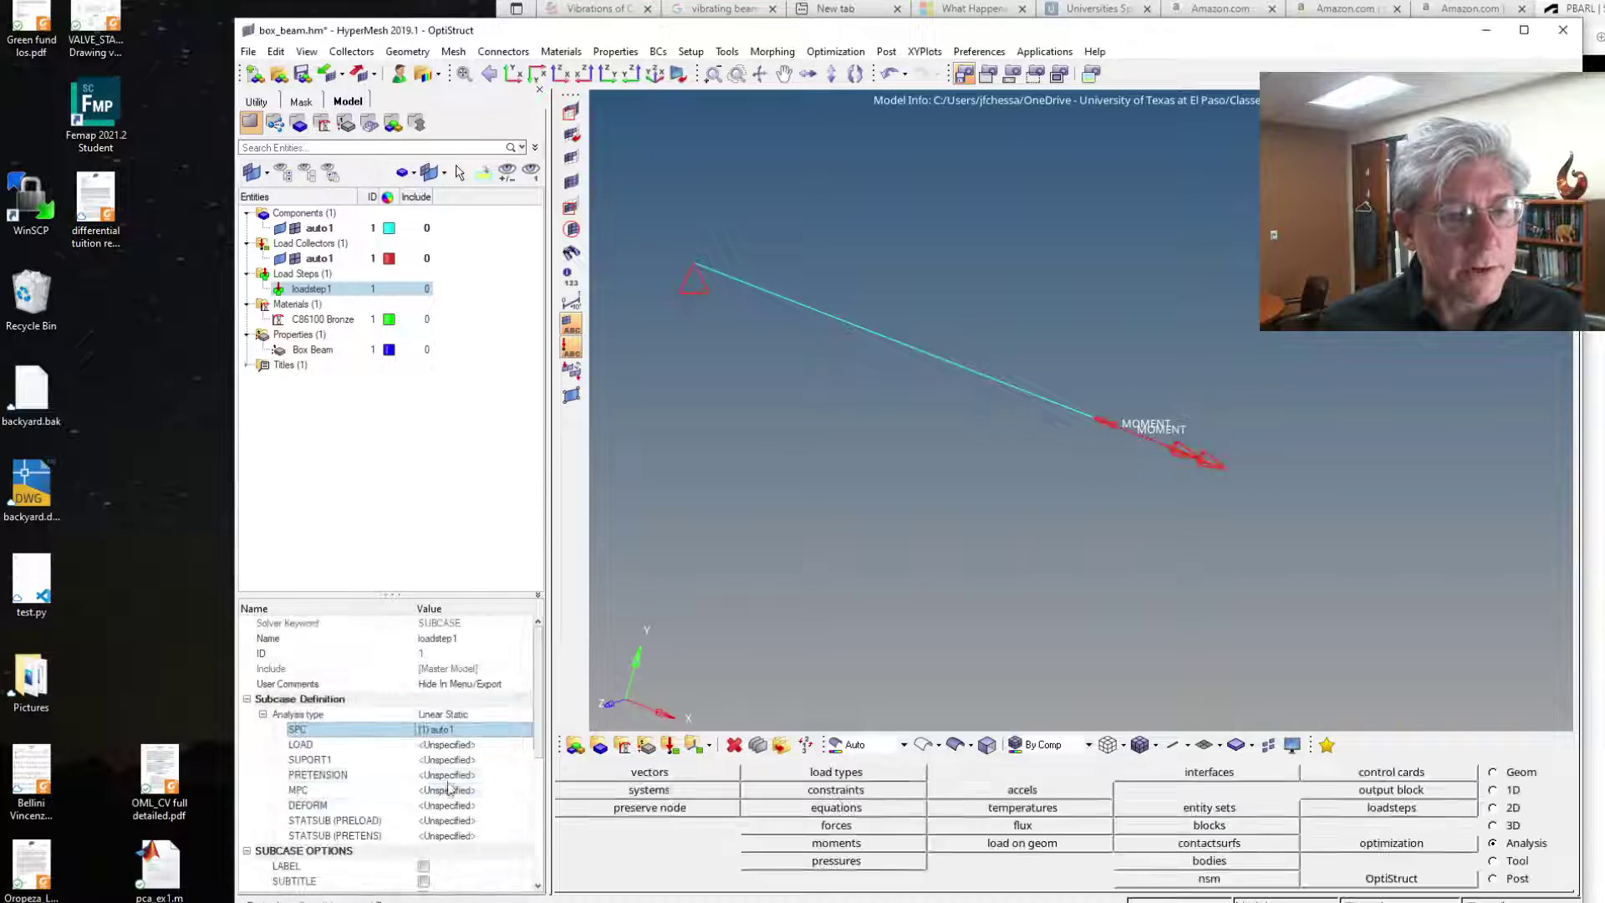
click(456, 745)
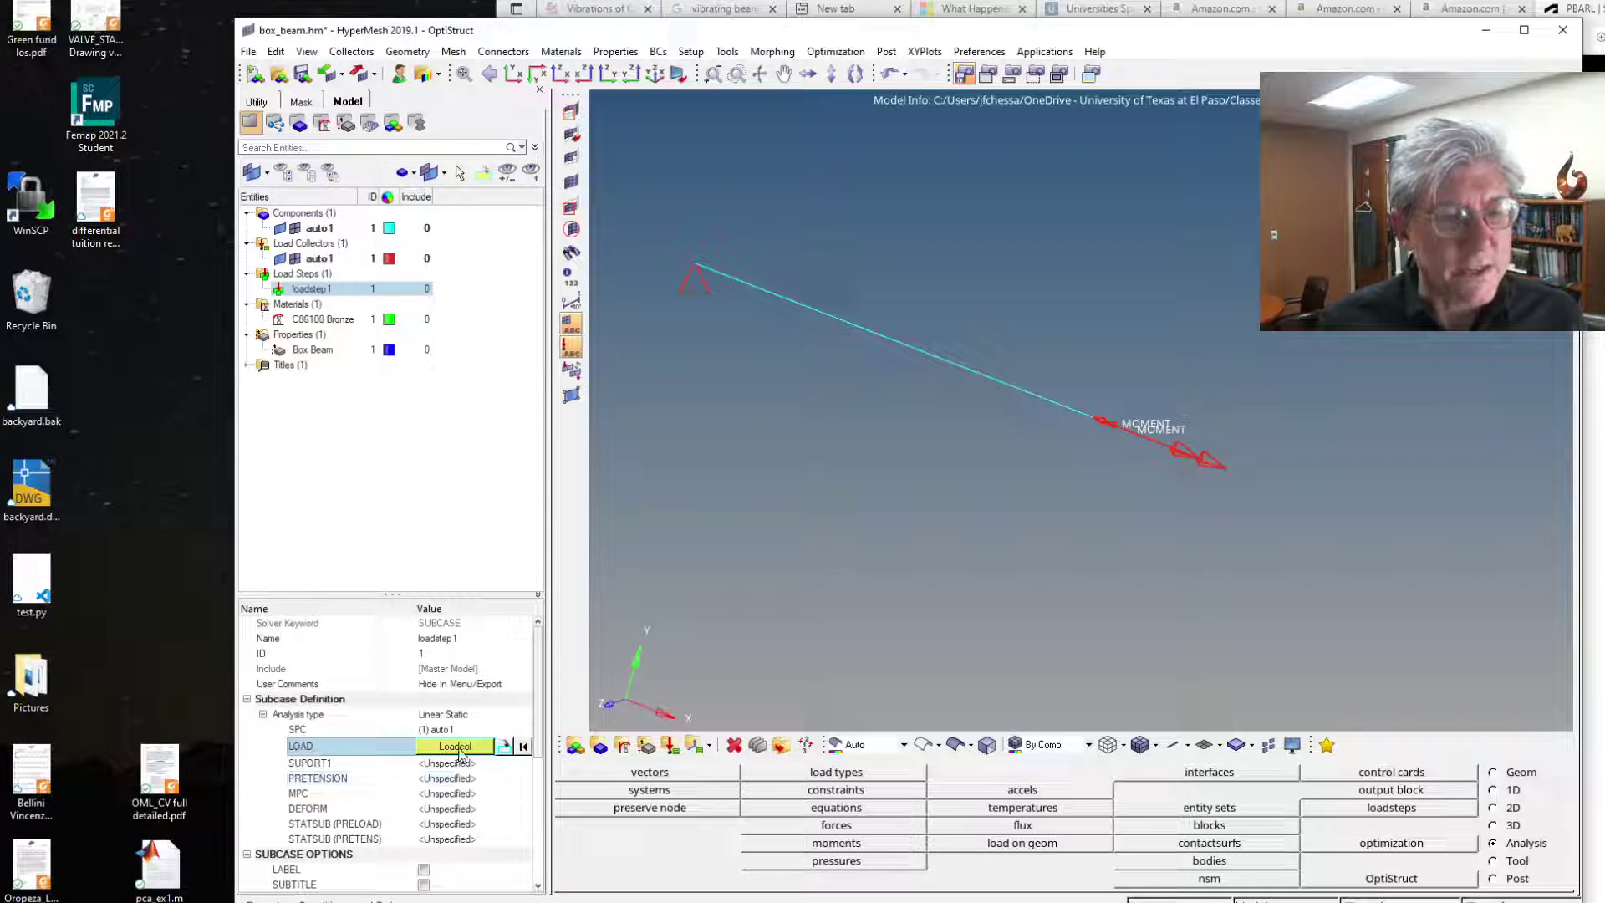
click(456, 747)
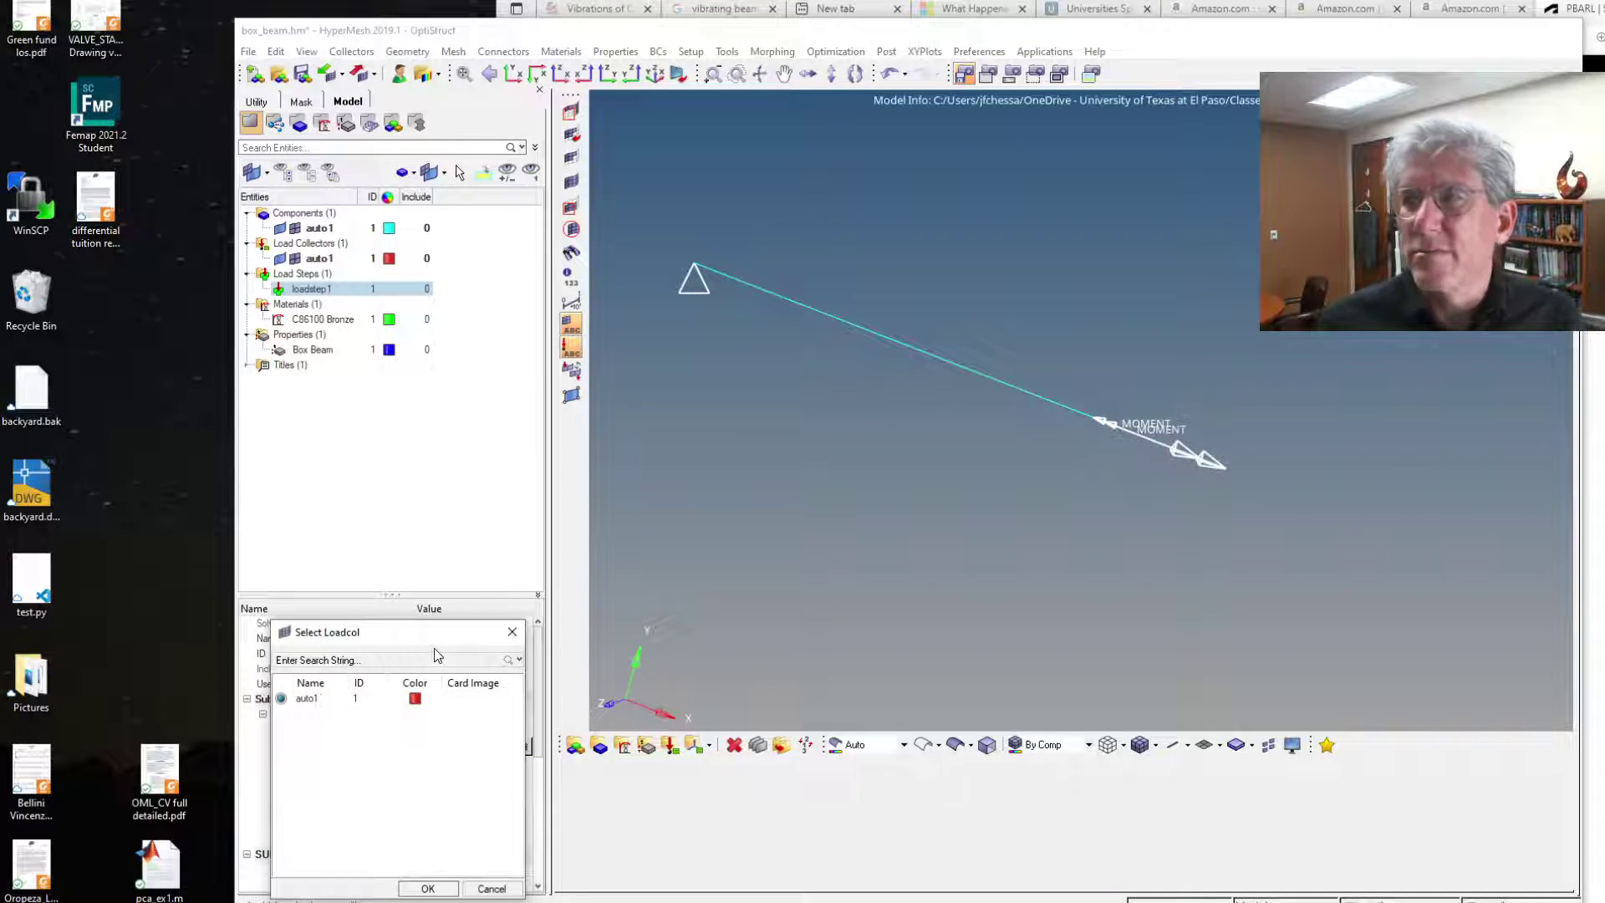
click(427, 888)
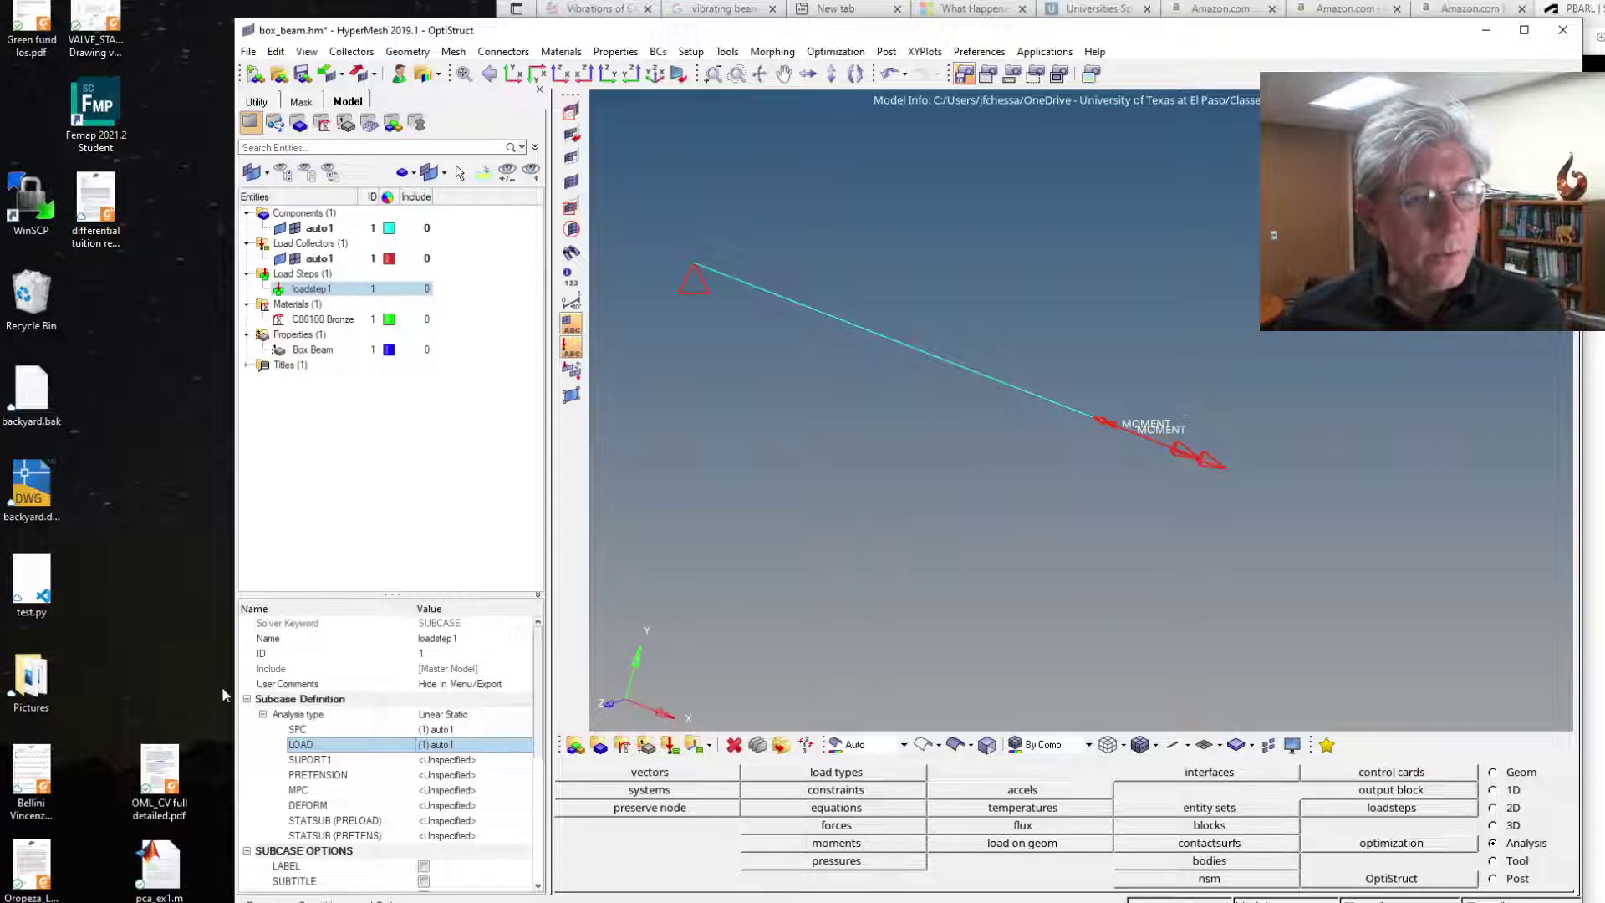
- Enable the OUTPUT subcase option of the load step and turn on STRESS output in it
scroll(401, 810, down, 8)
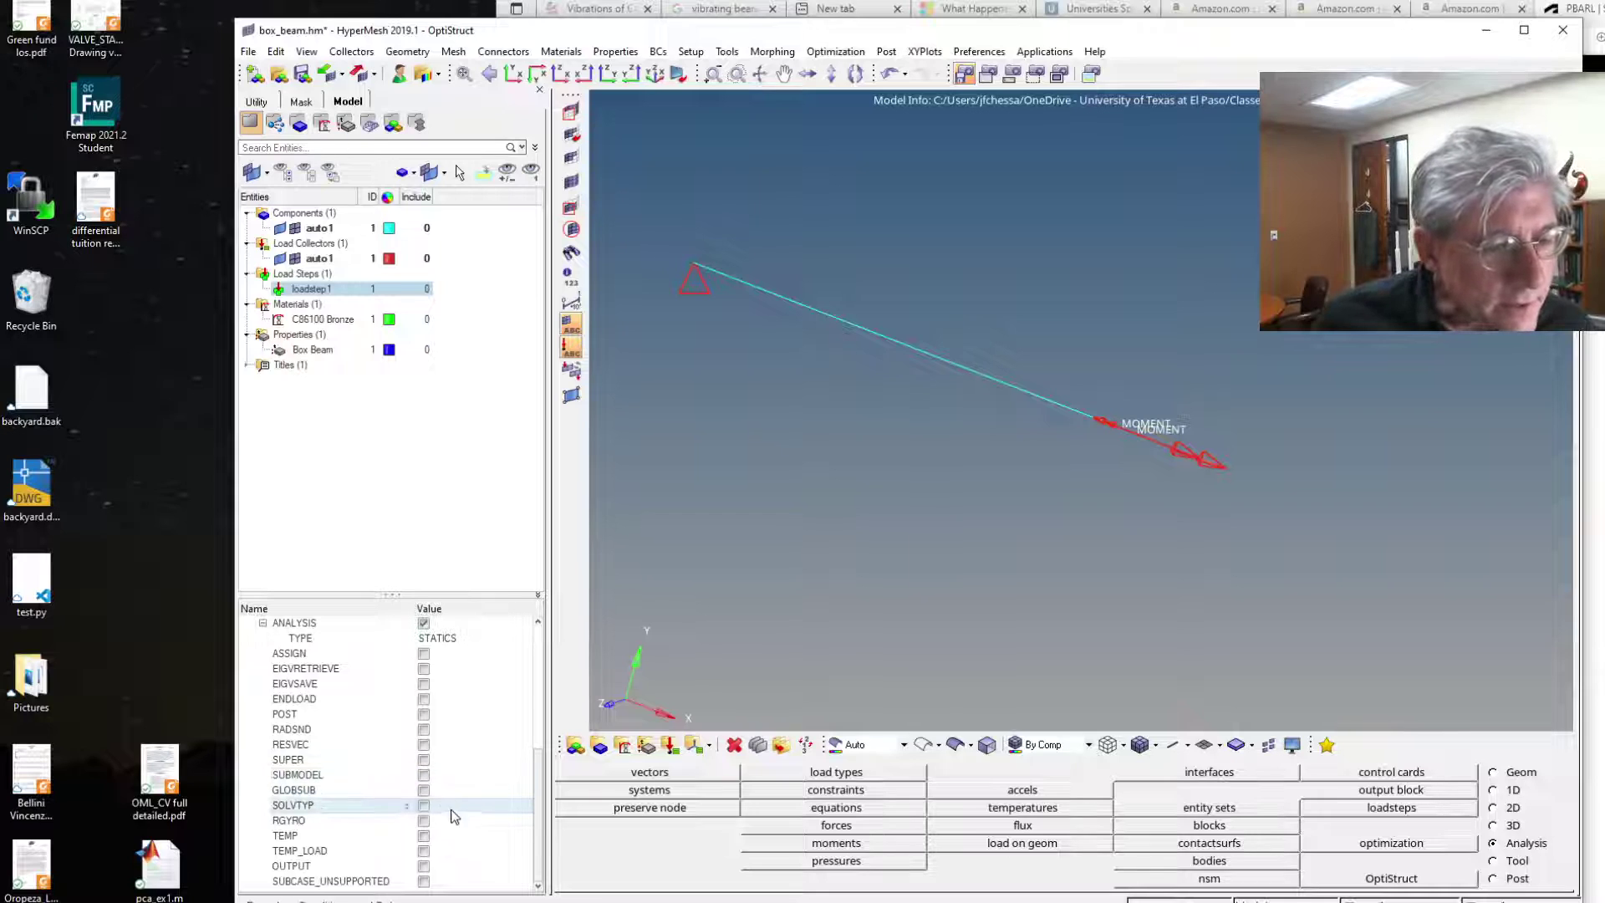
click(424, 866)
scroll(443, 861, down, 4)
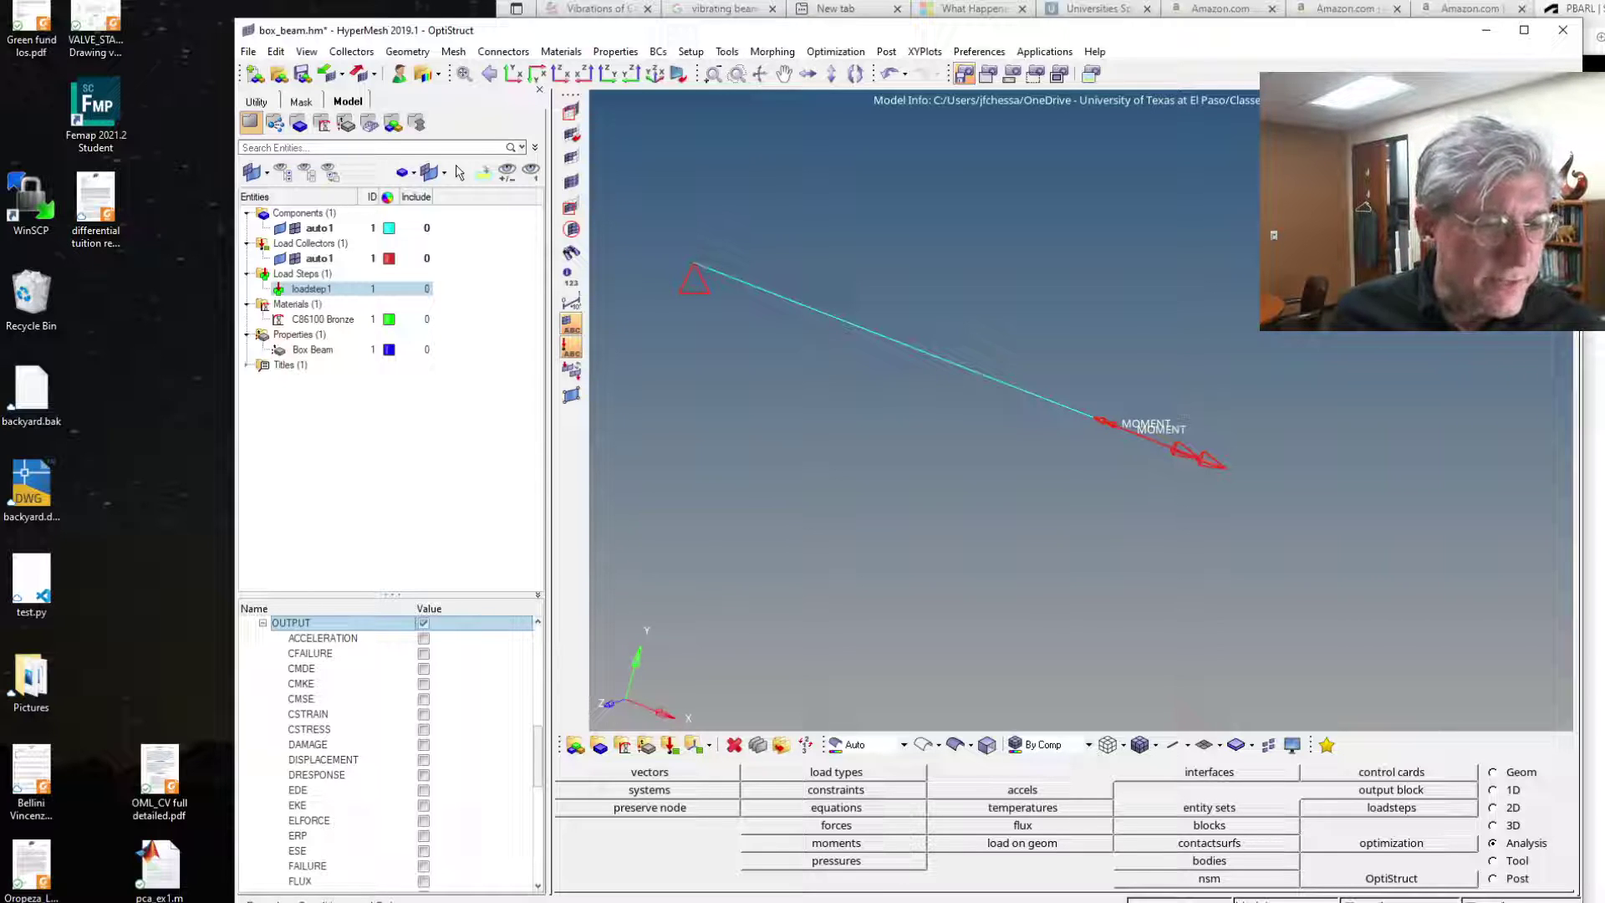
scroll(381, 807, down, 3)
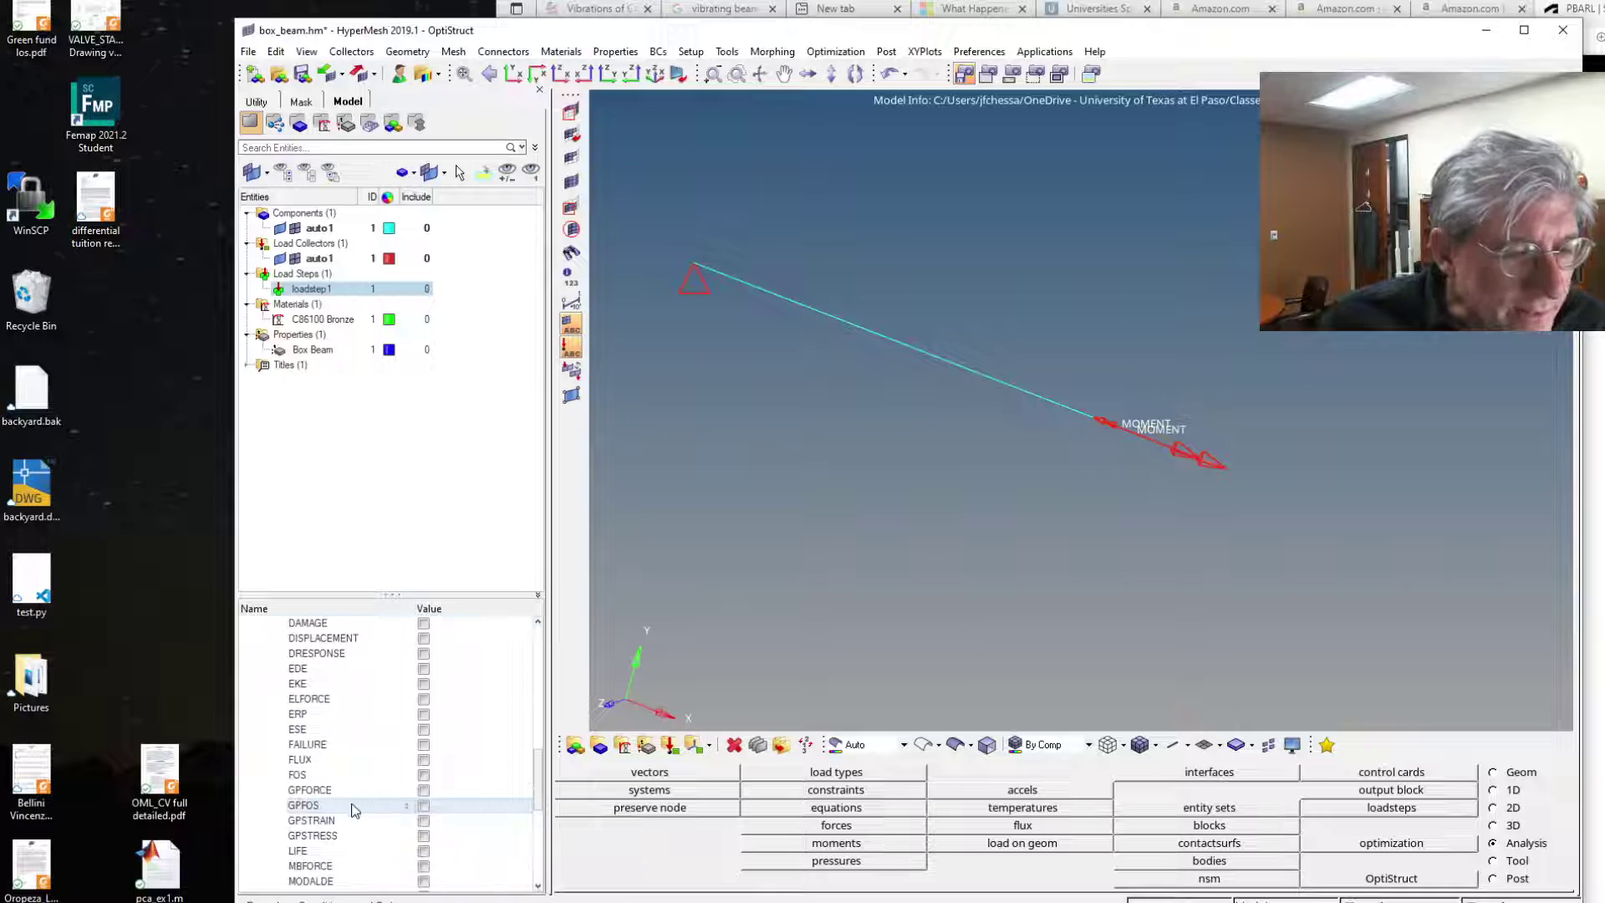
scroll(351, 810, down, 6)
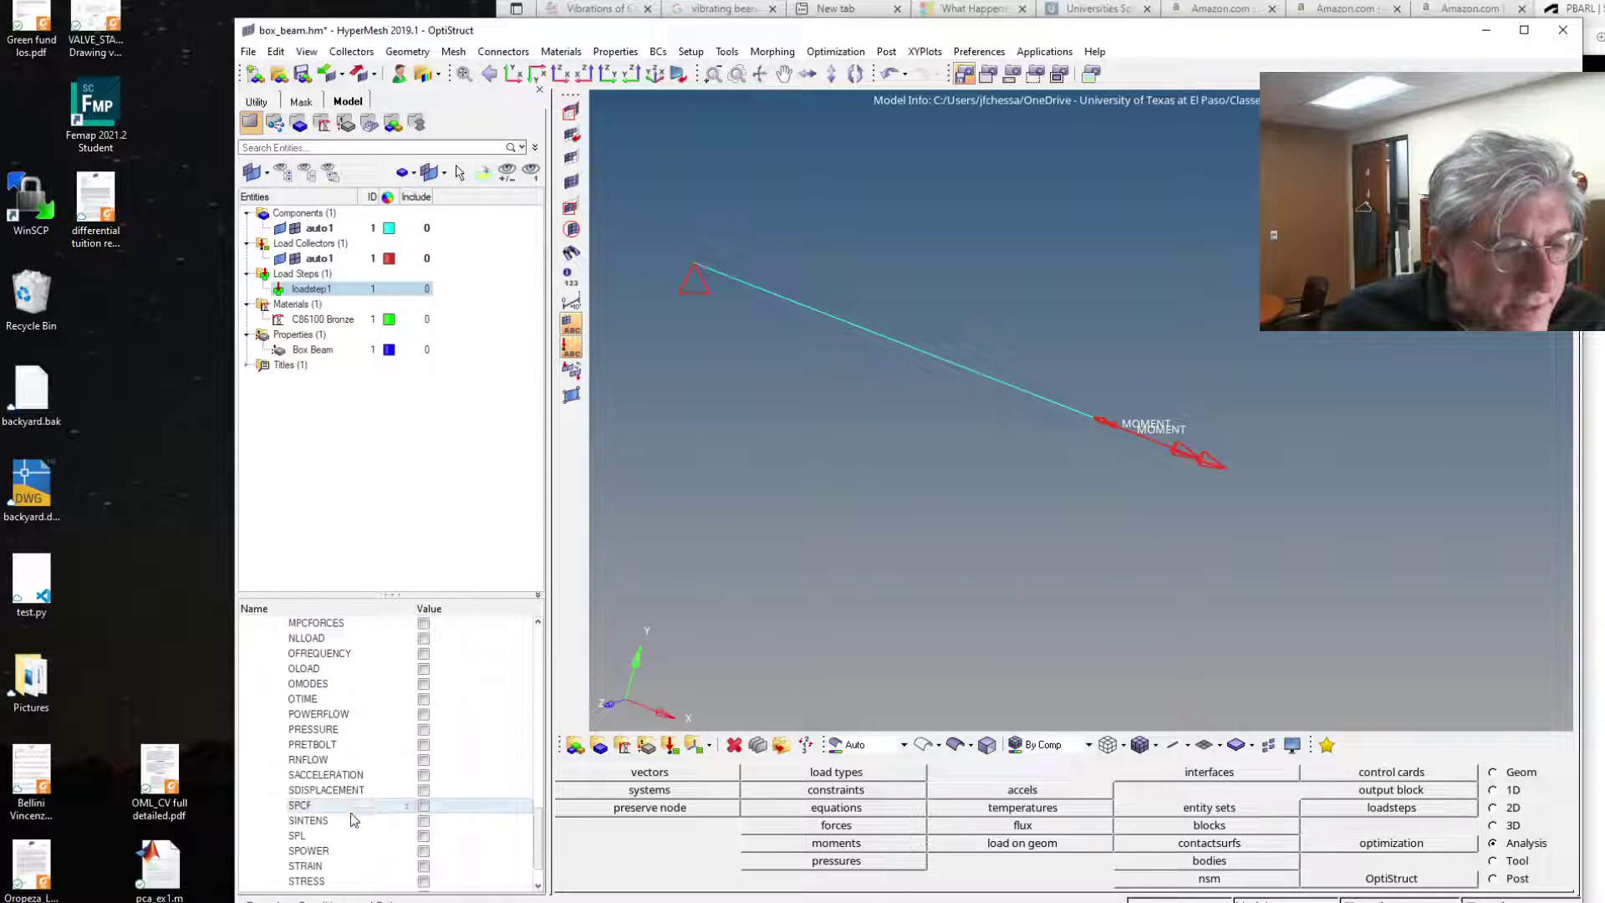
scroll(364, 847, down, 2)
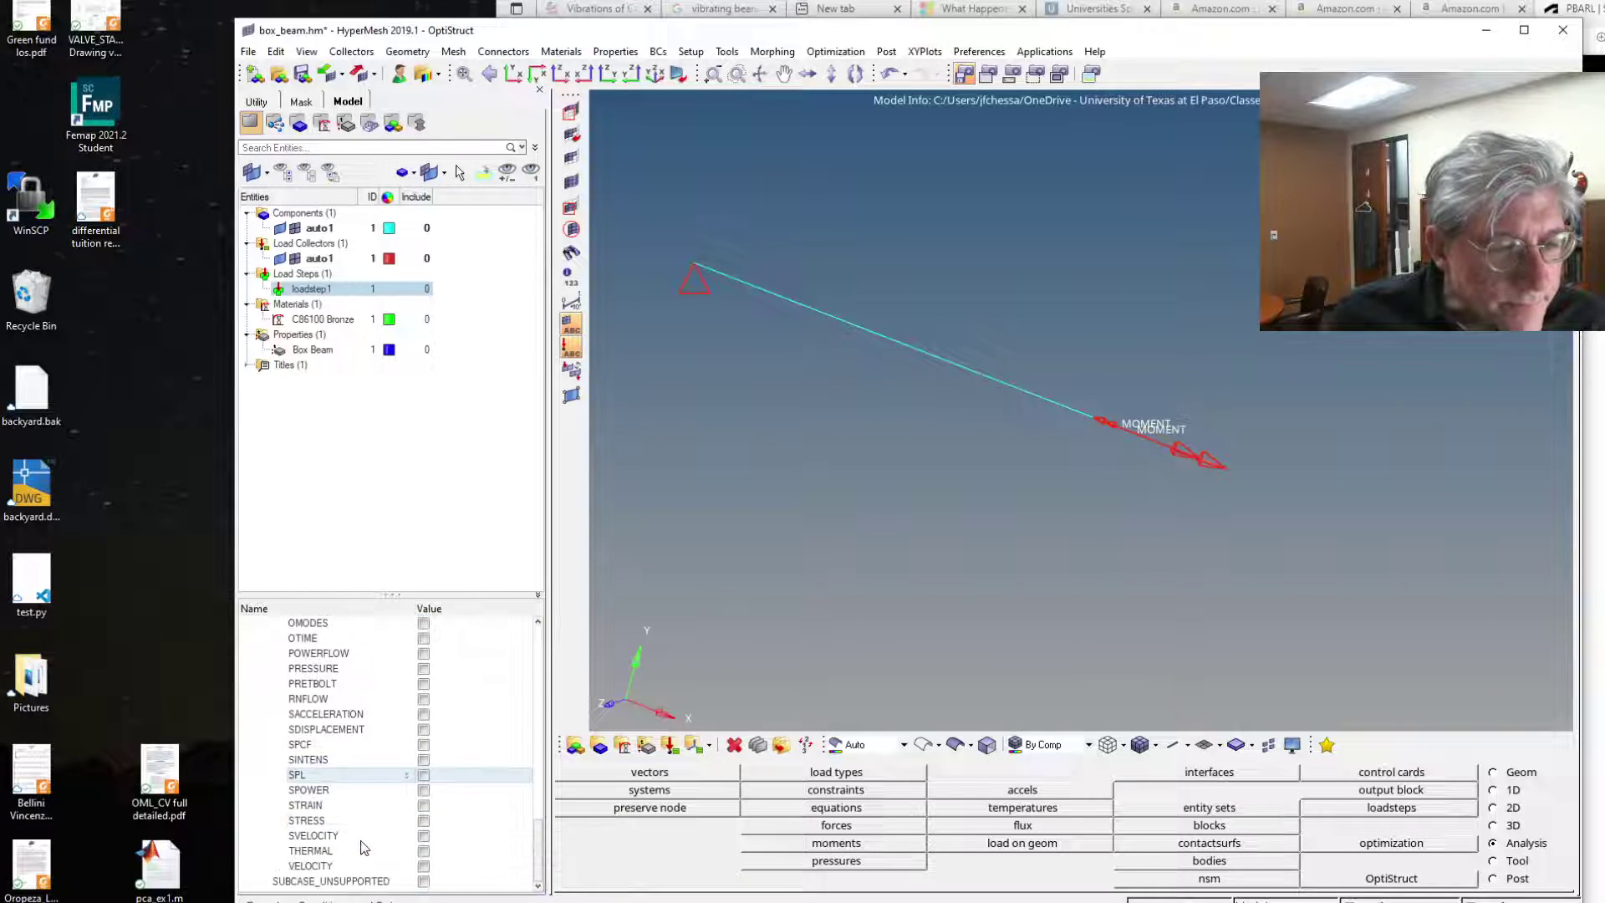
click(424, 821)
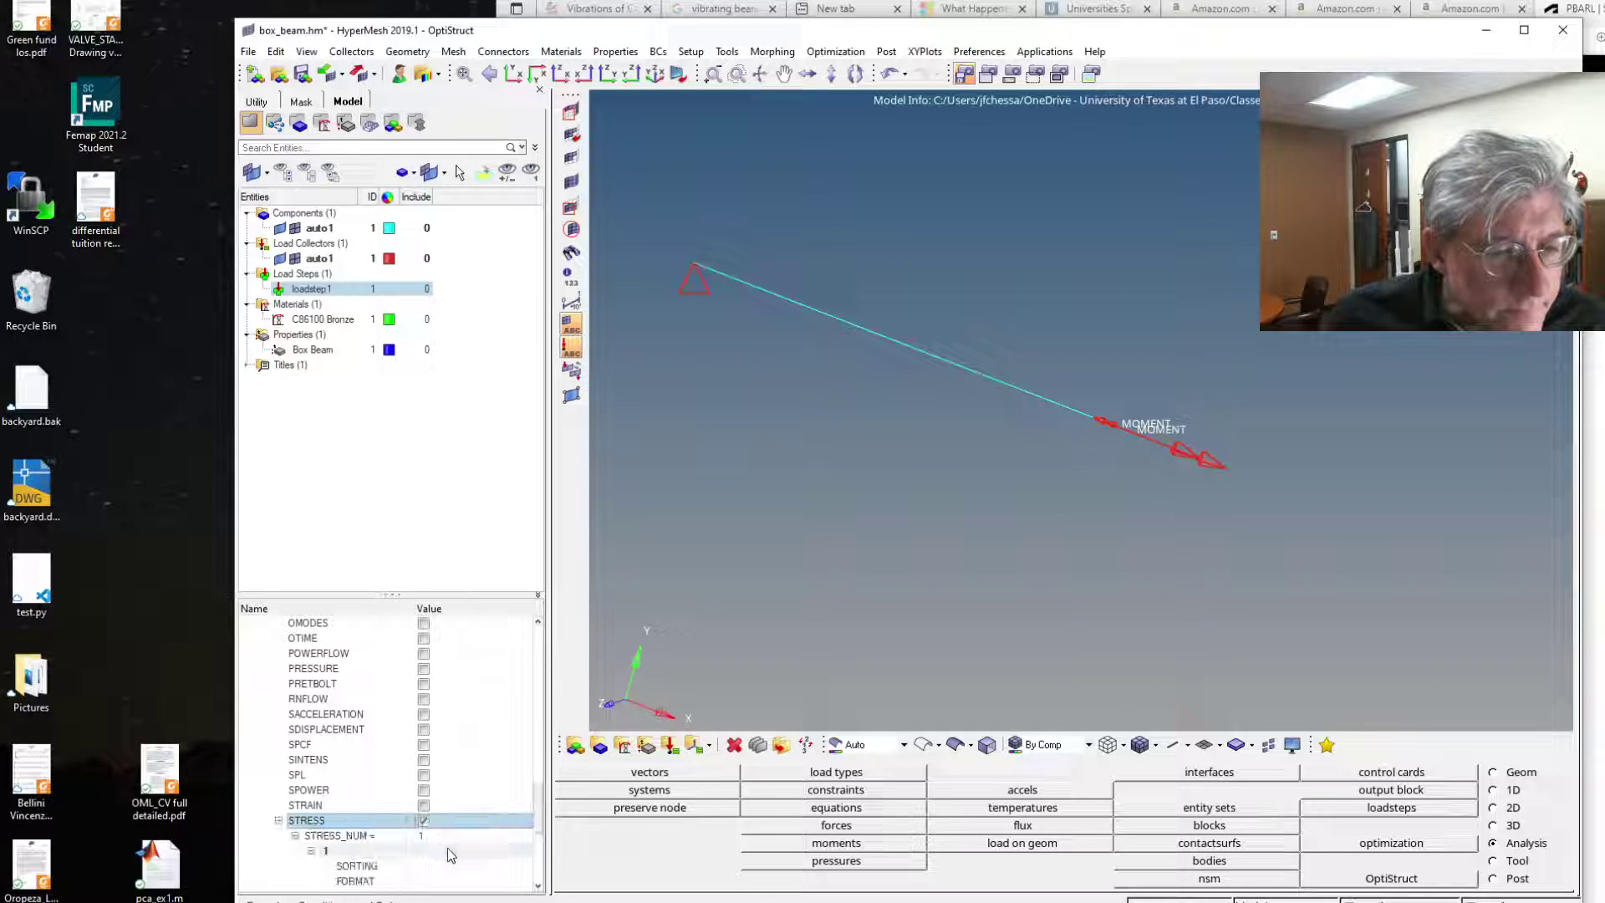
scroll(448, 849, down, 3)
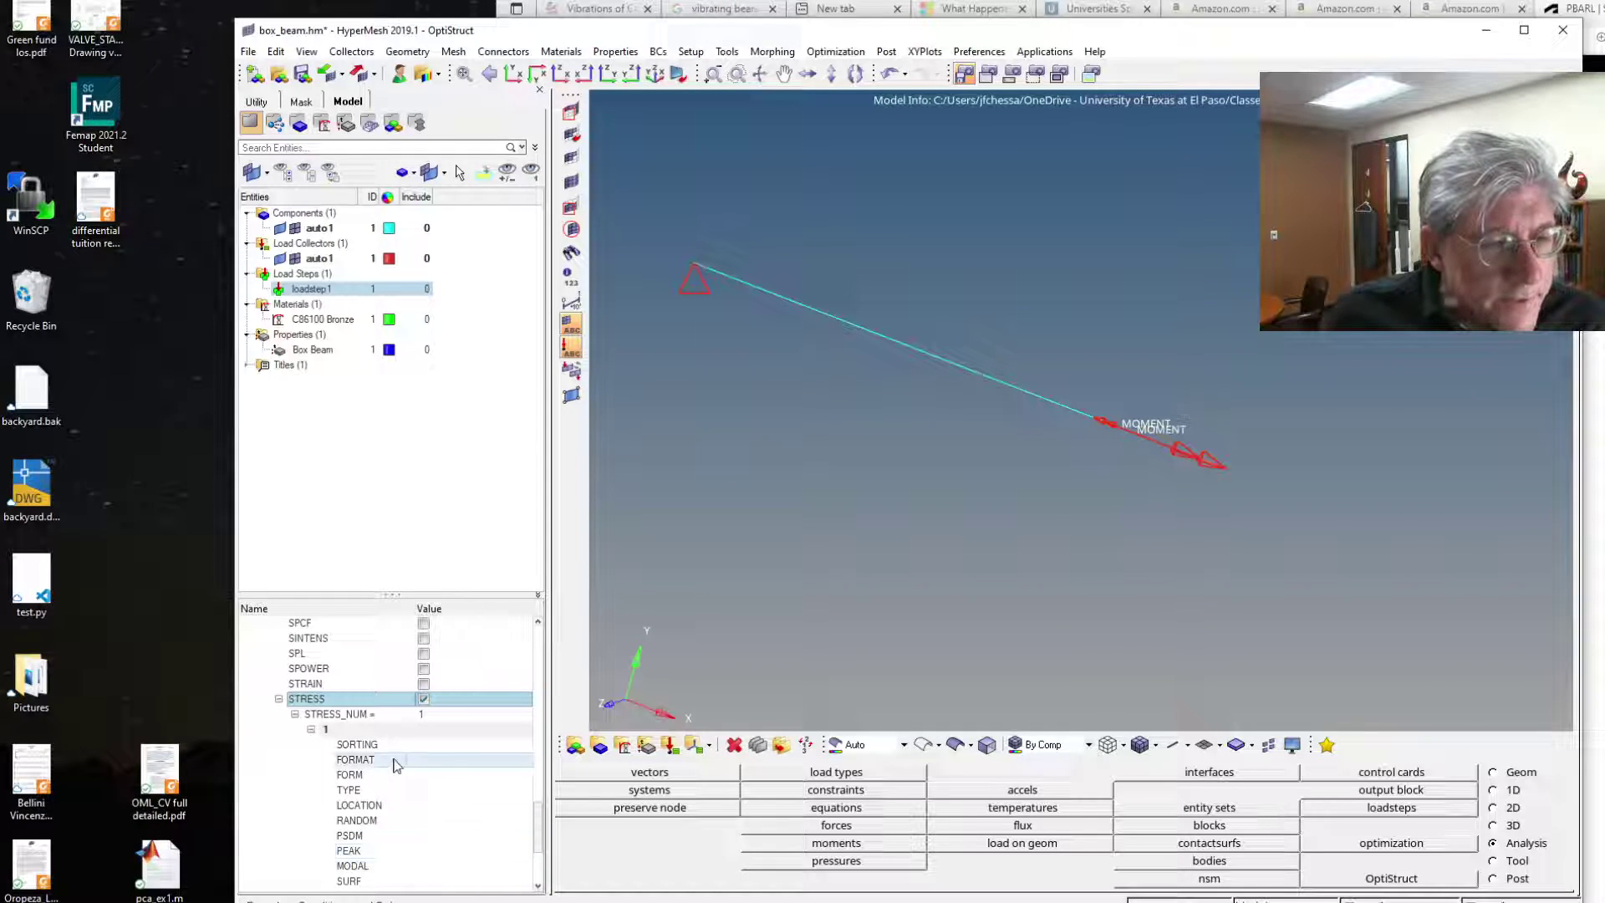
scroll(401, 824, down, 3)
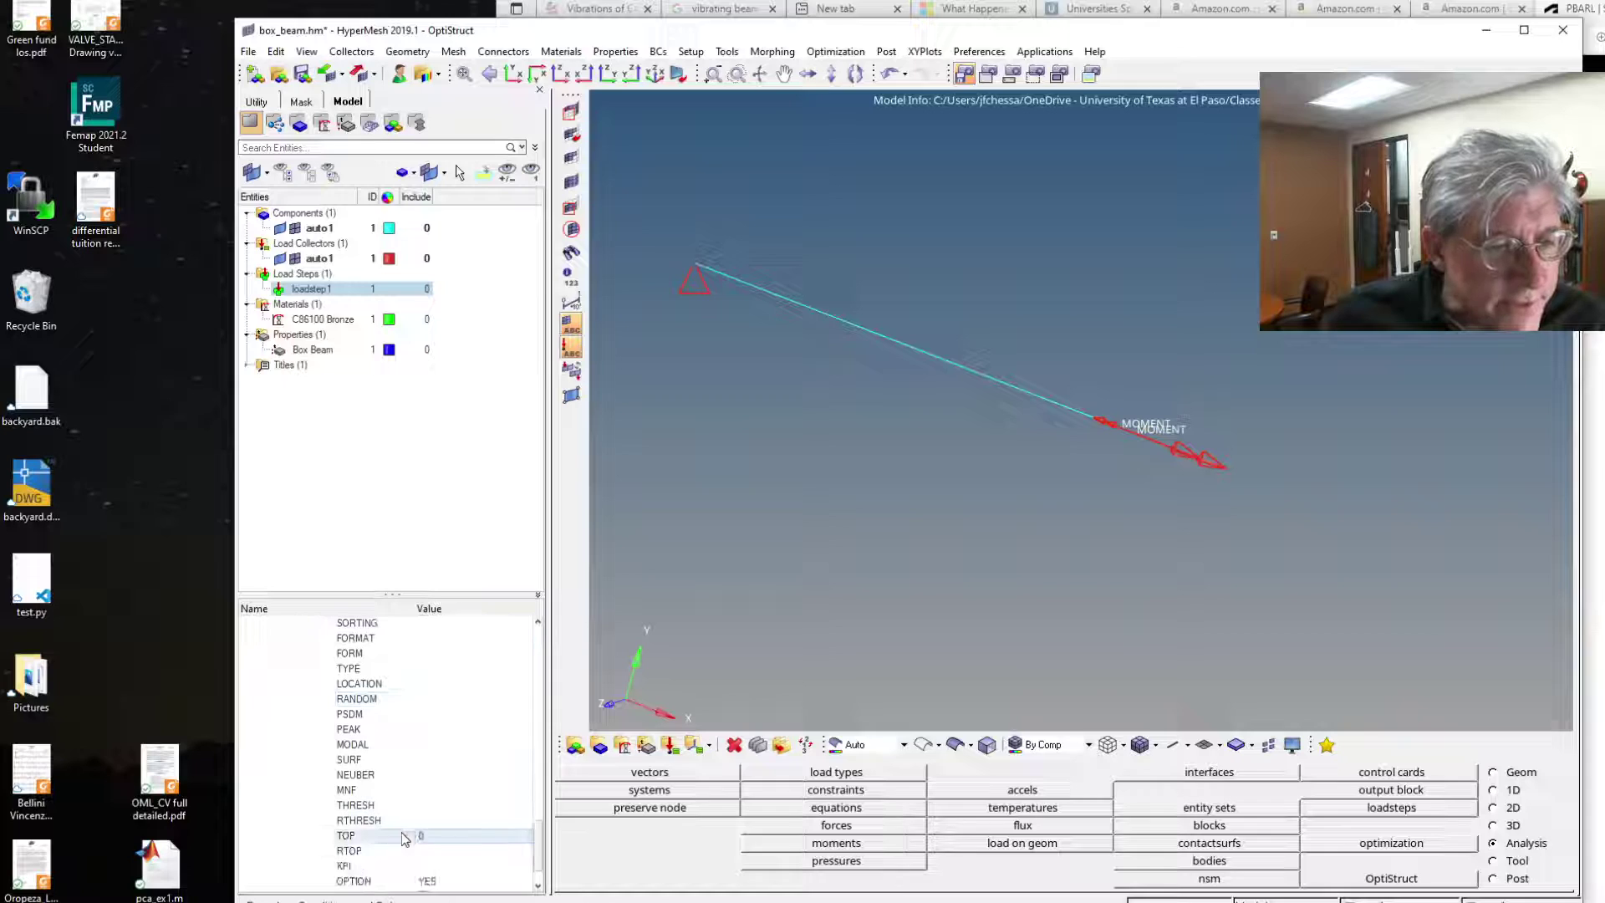
scroll(401, 836, up, 3)
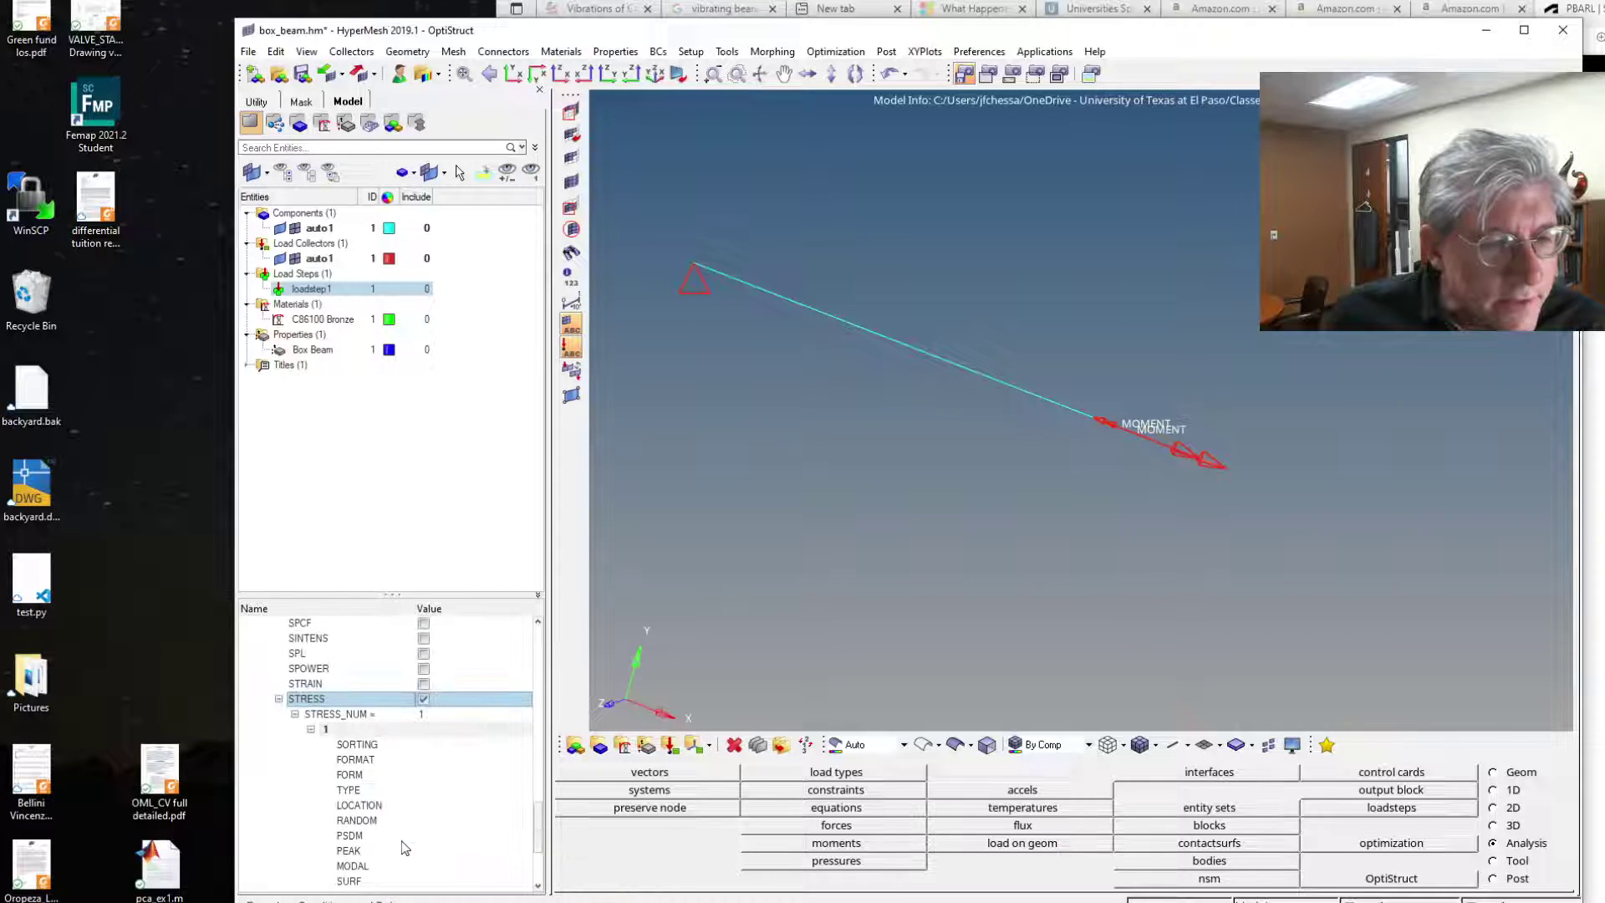
- Set the FORMAT of the load step's STRESS output to PUNCH
click(382, 759)
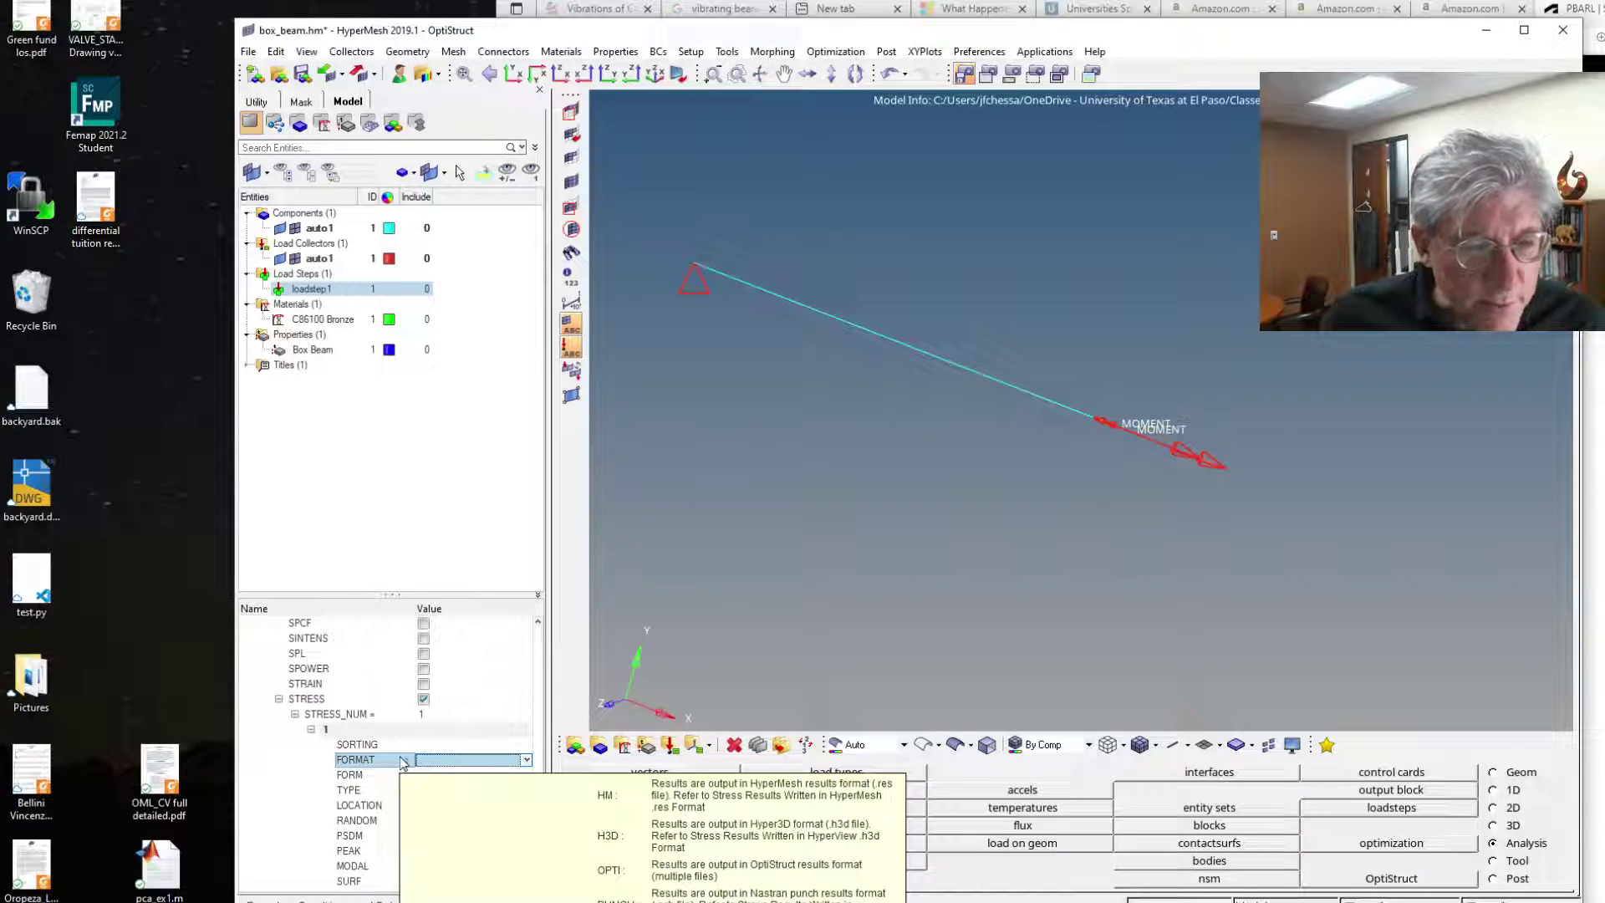
click(438, 761)
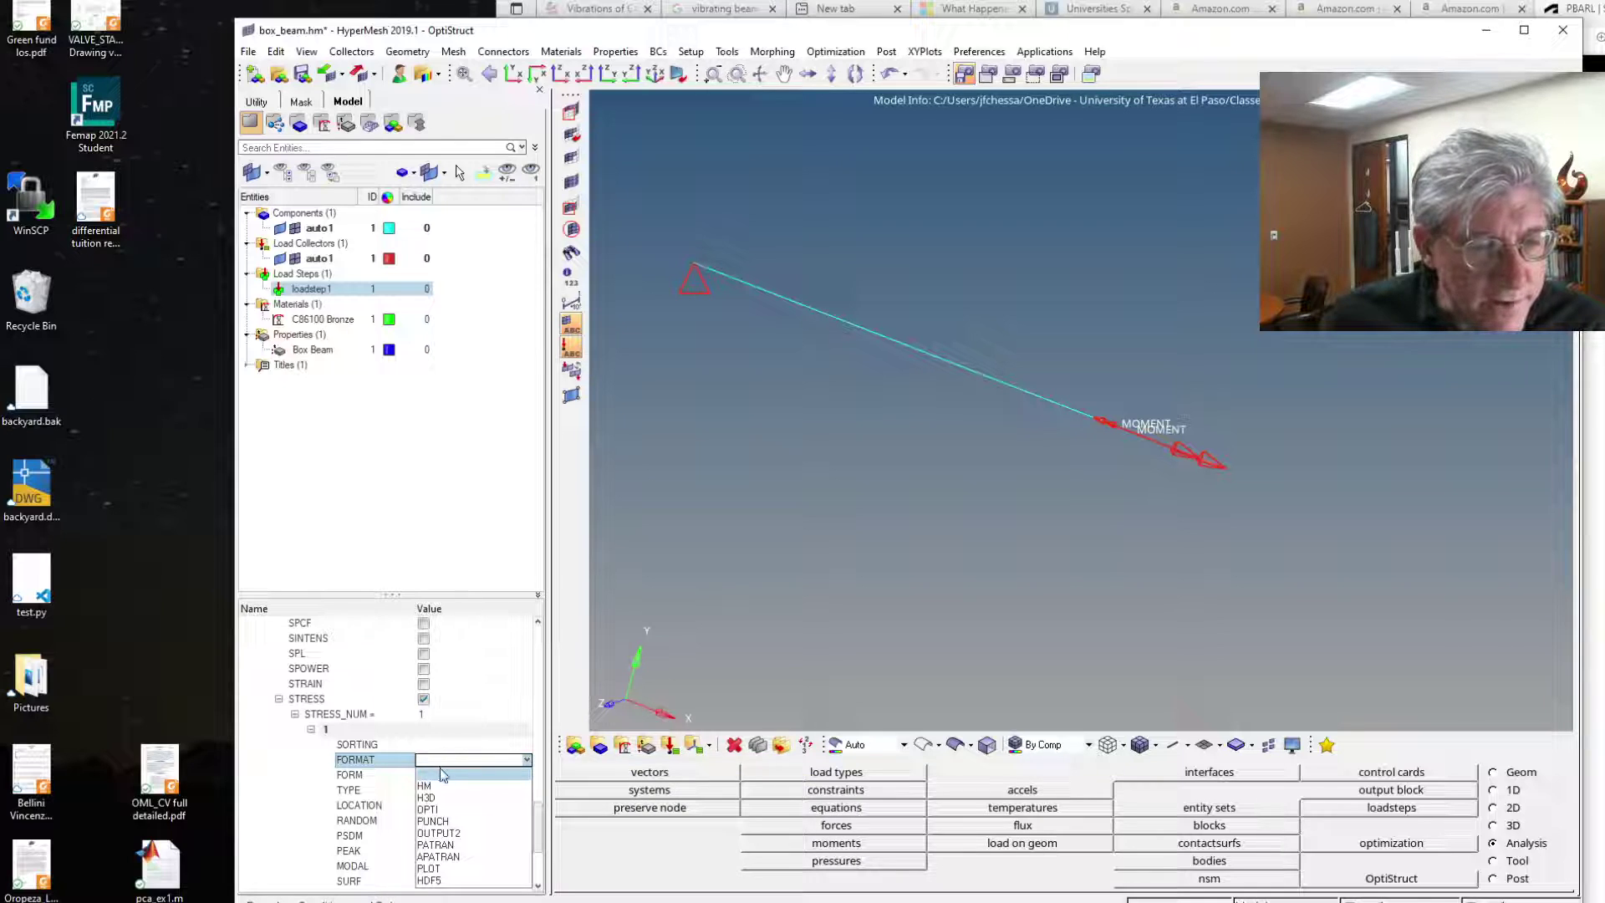
click(443, 821)
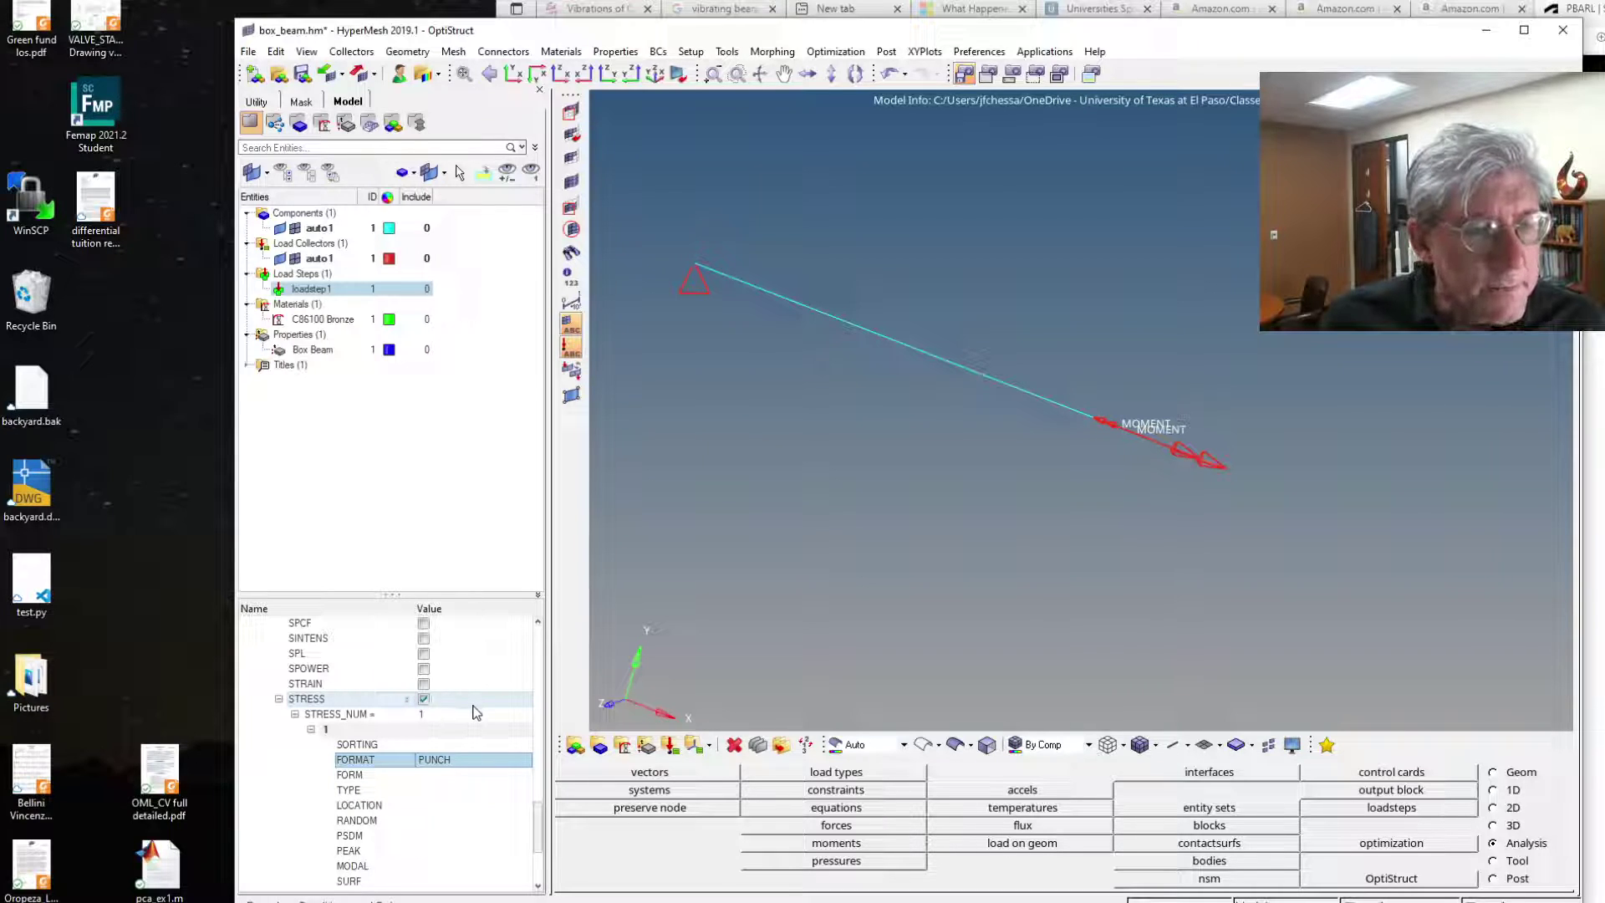
- Turn on ELFORCE output for the load step and set its FORMAT to PUNCH
scroll(361, 685, up, 4)
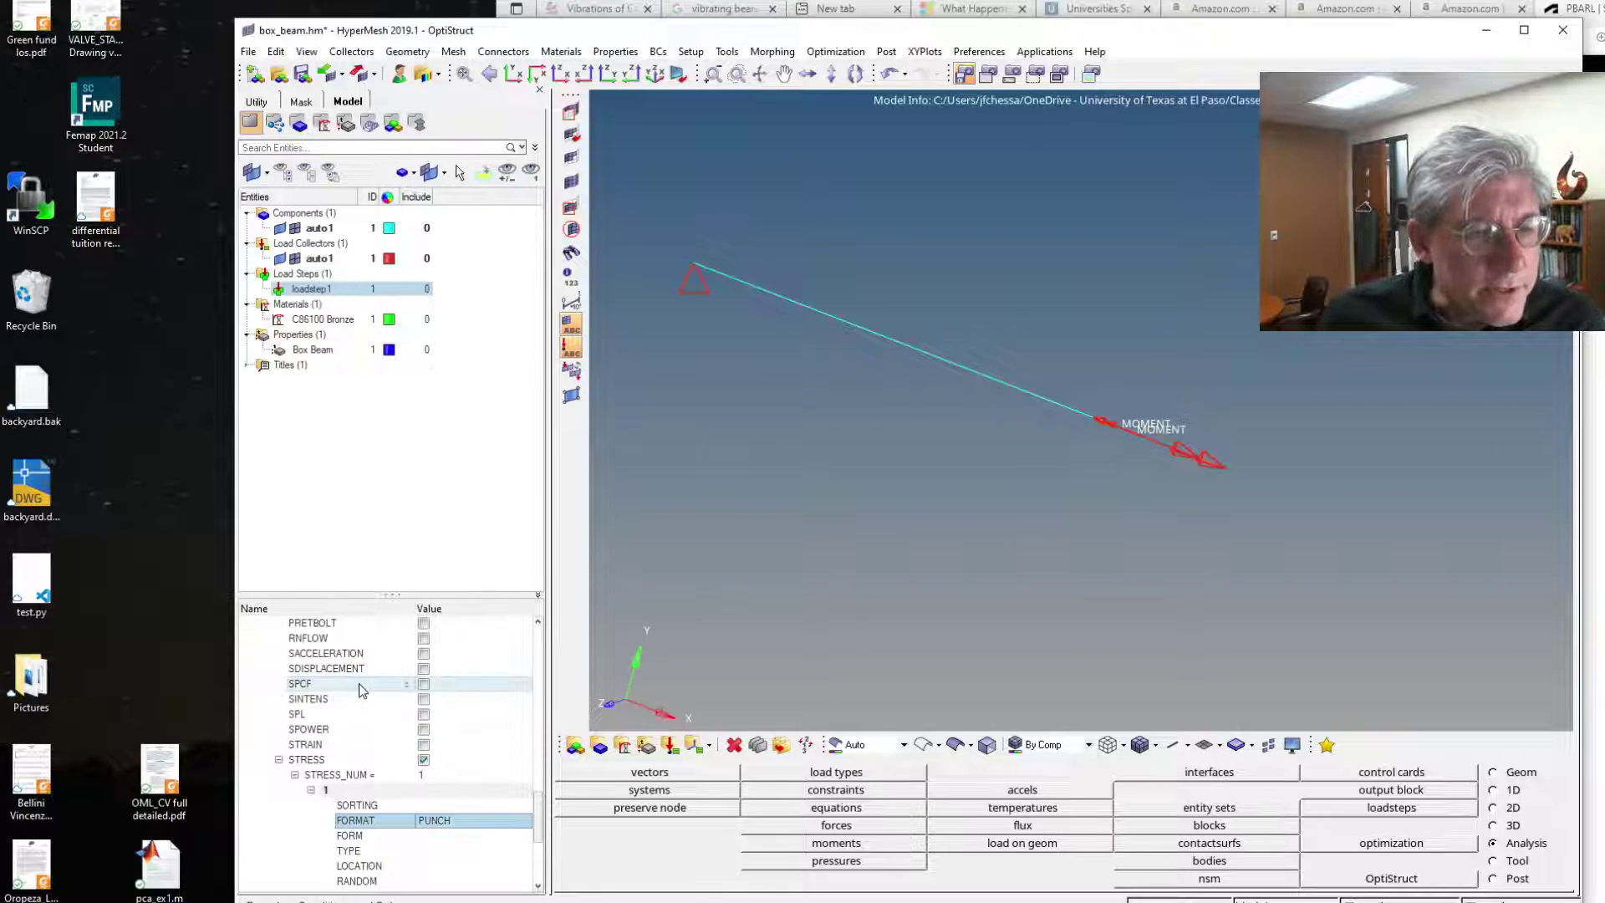
scroll(366, 687, up, 3)
scroll(368, 684, up, 3)
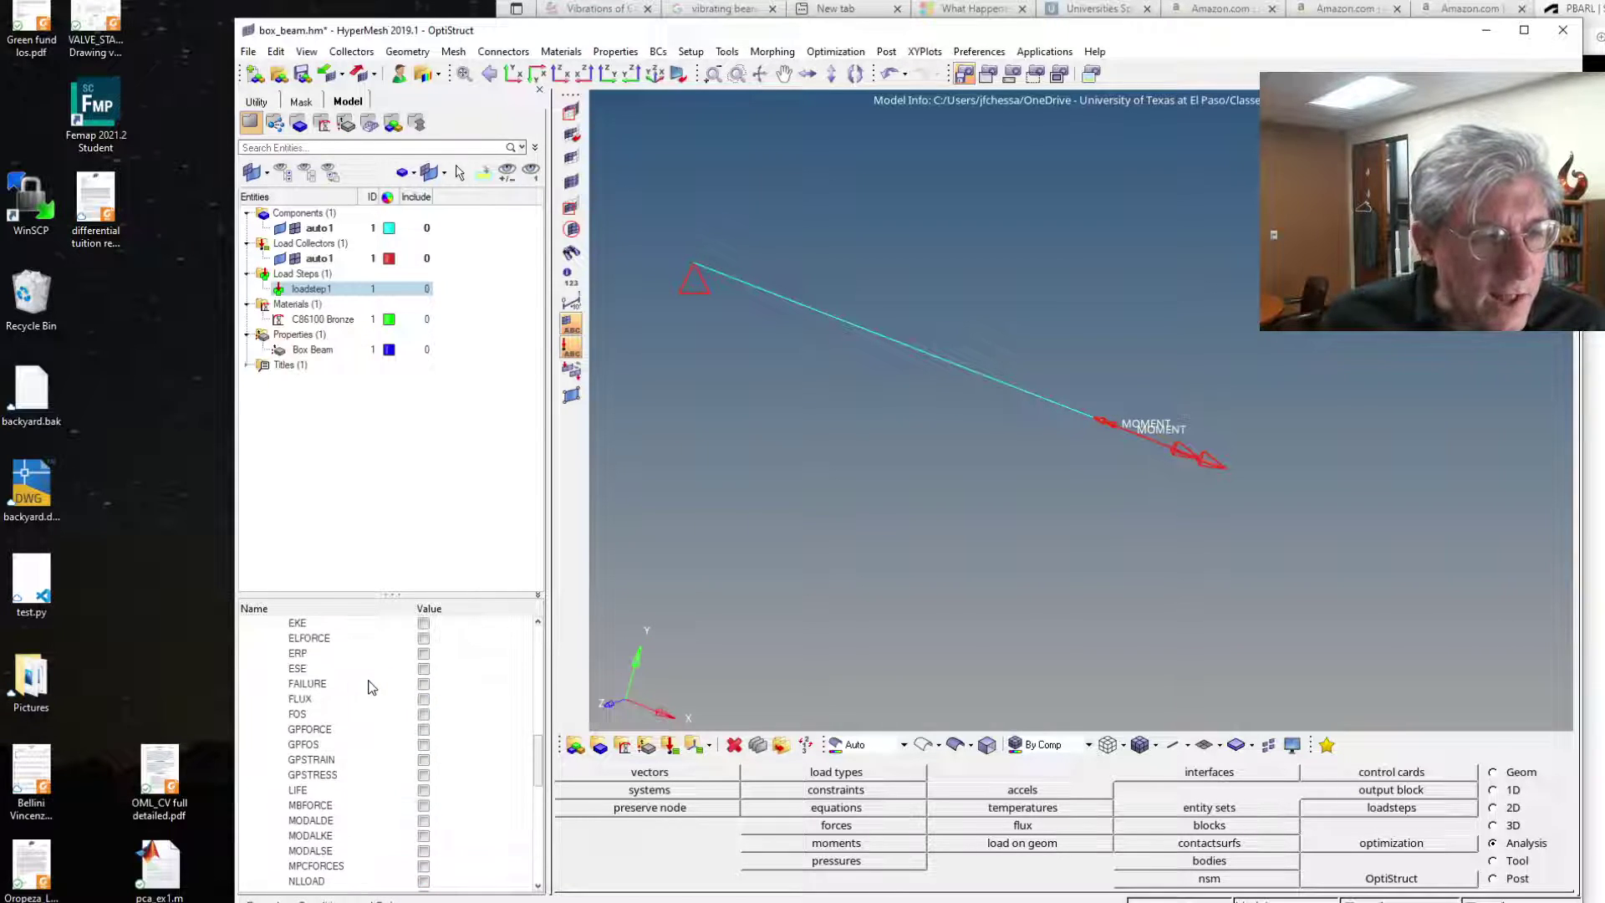
click(425, 639)
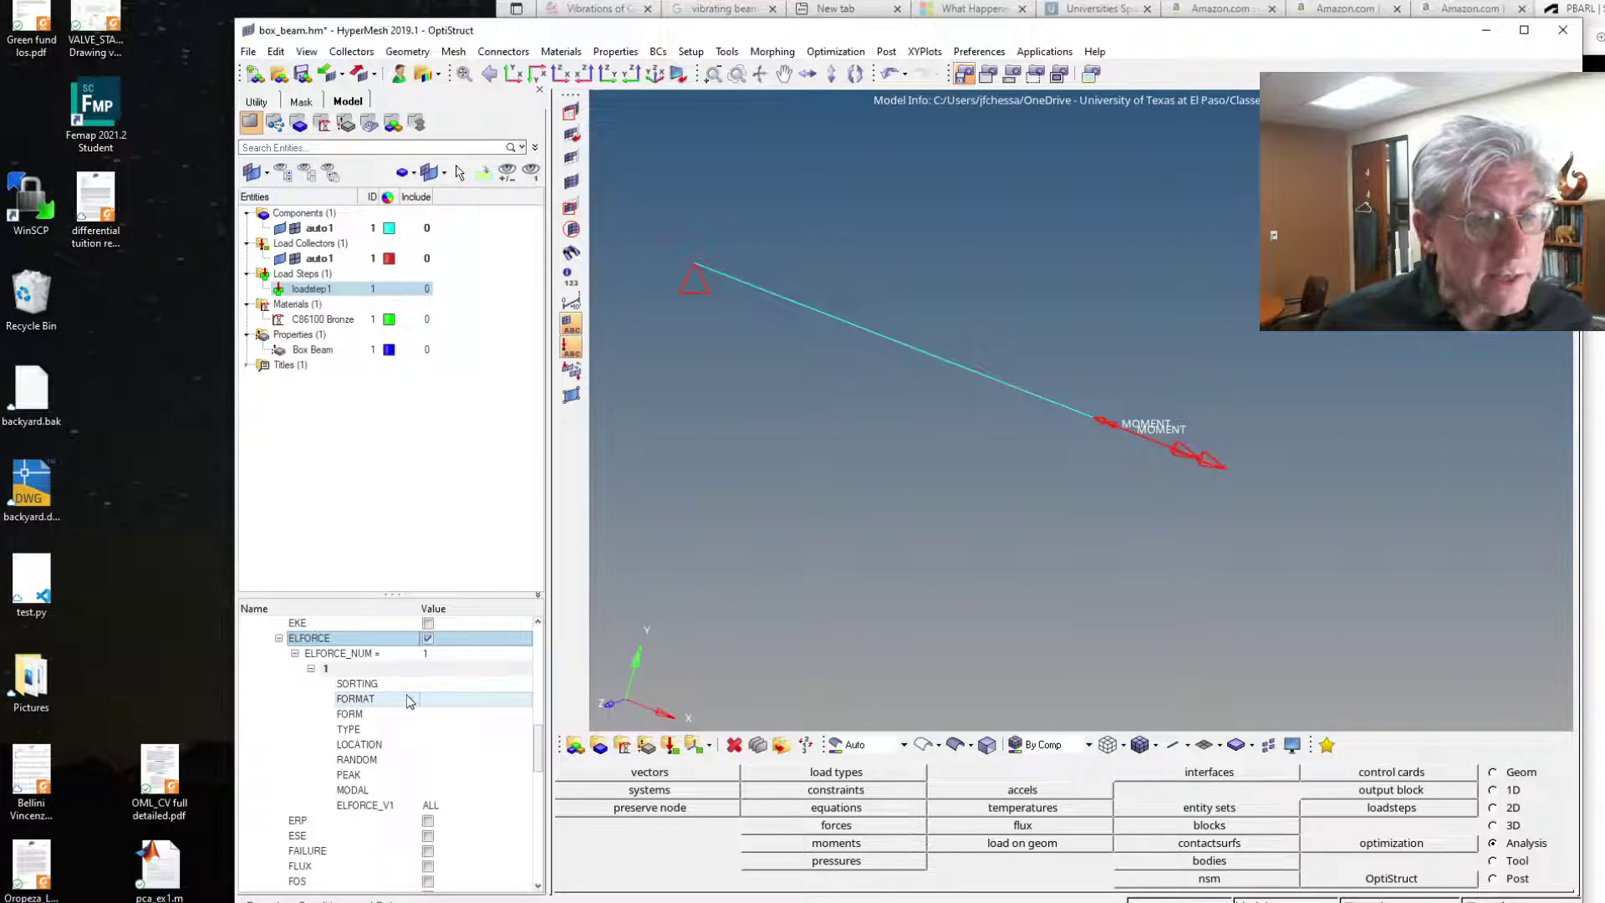
click(412, 702)
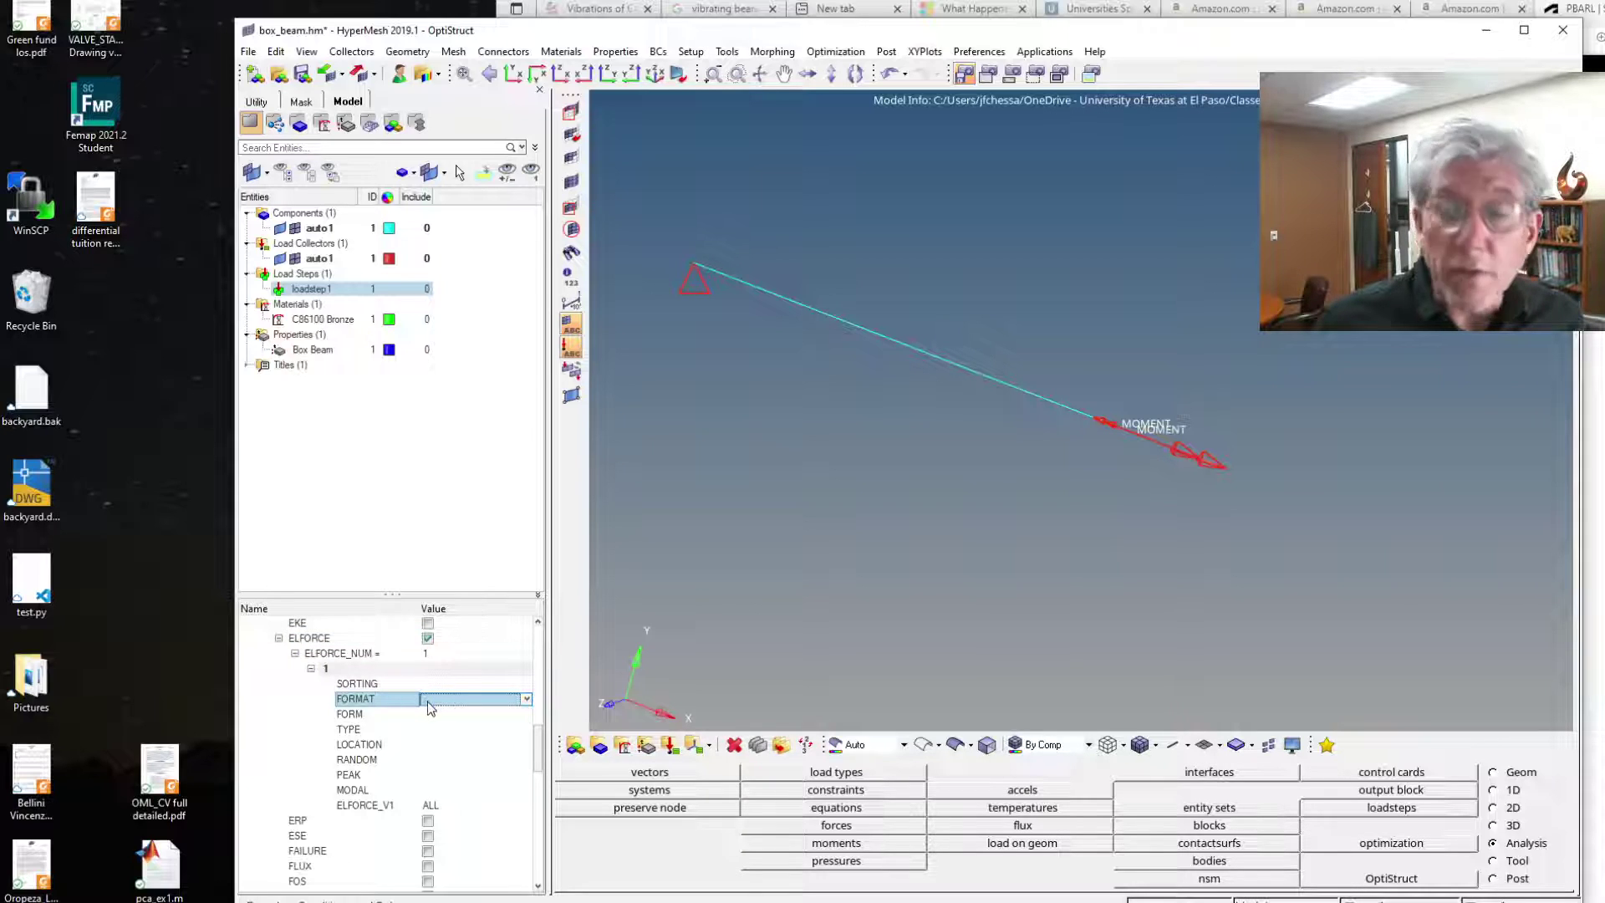
click(428, 702)
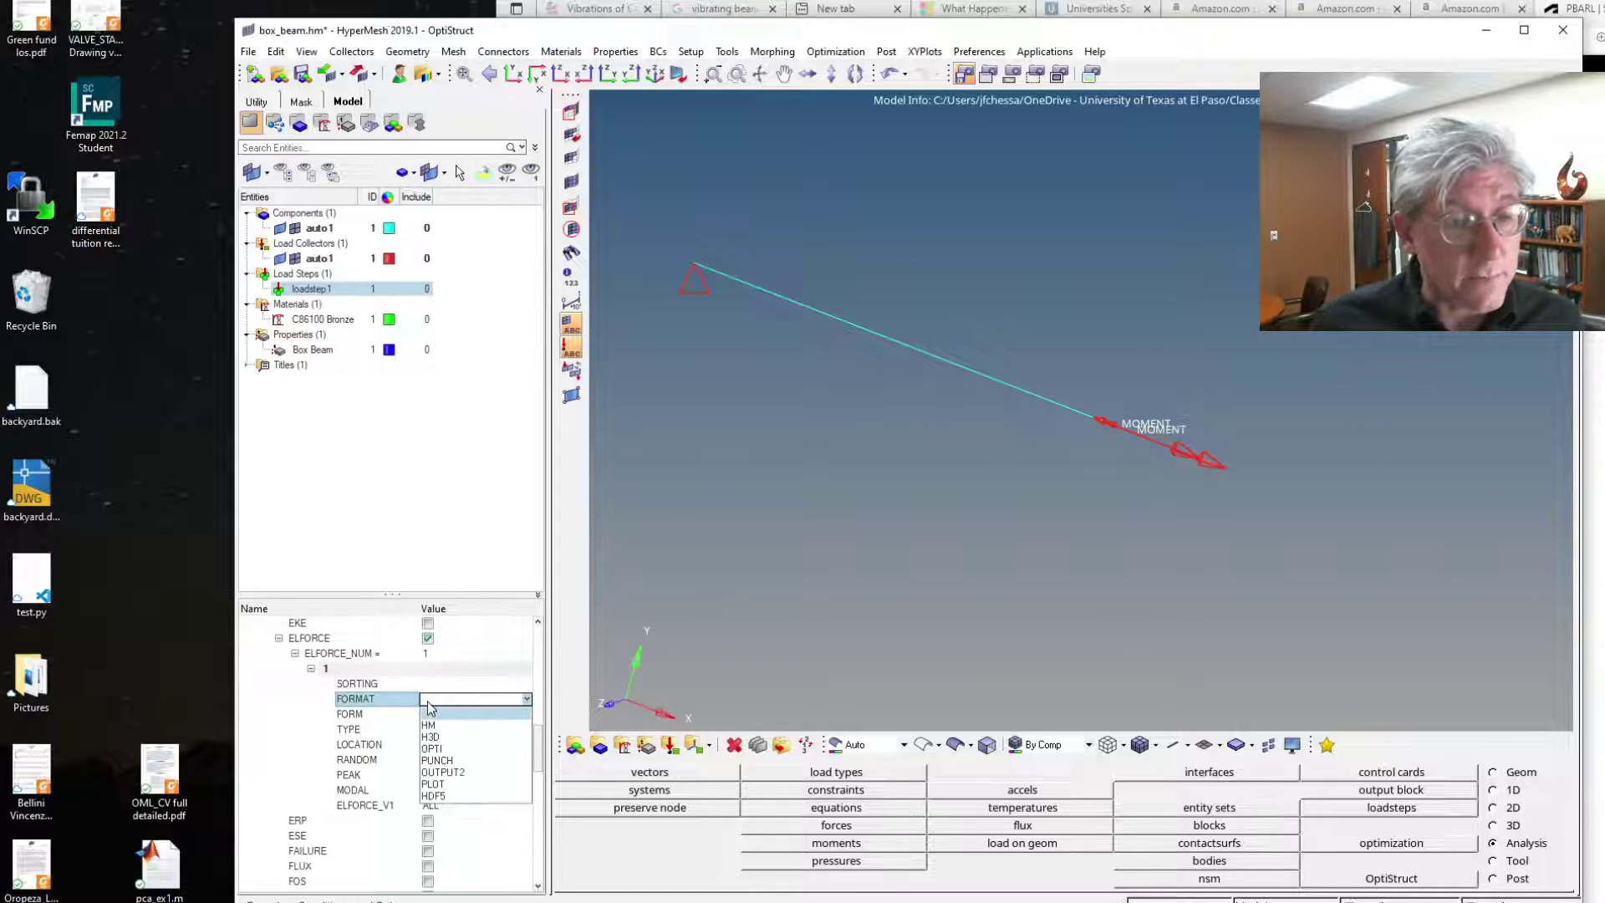
click(451, 763)
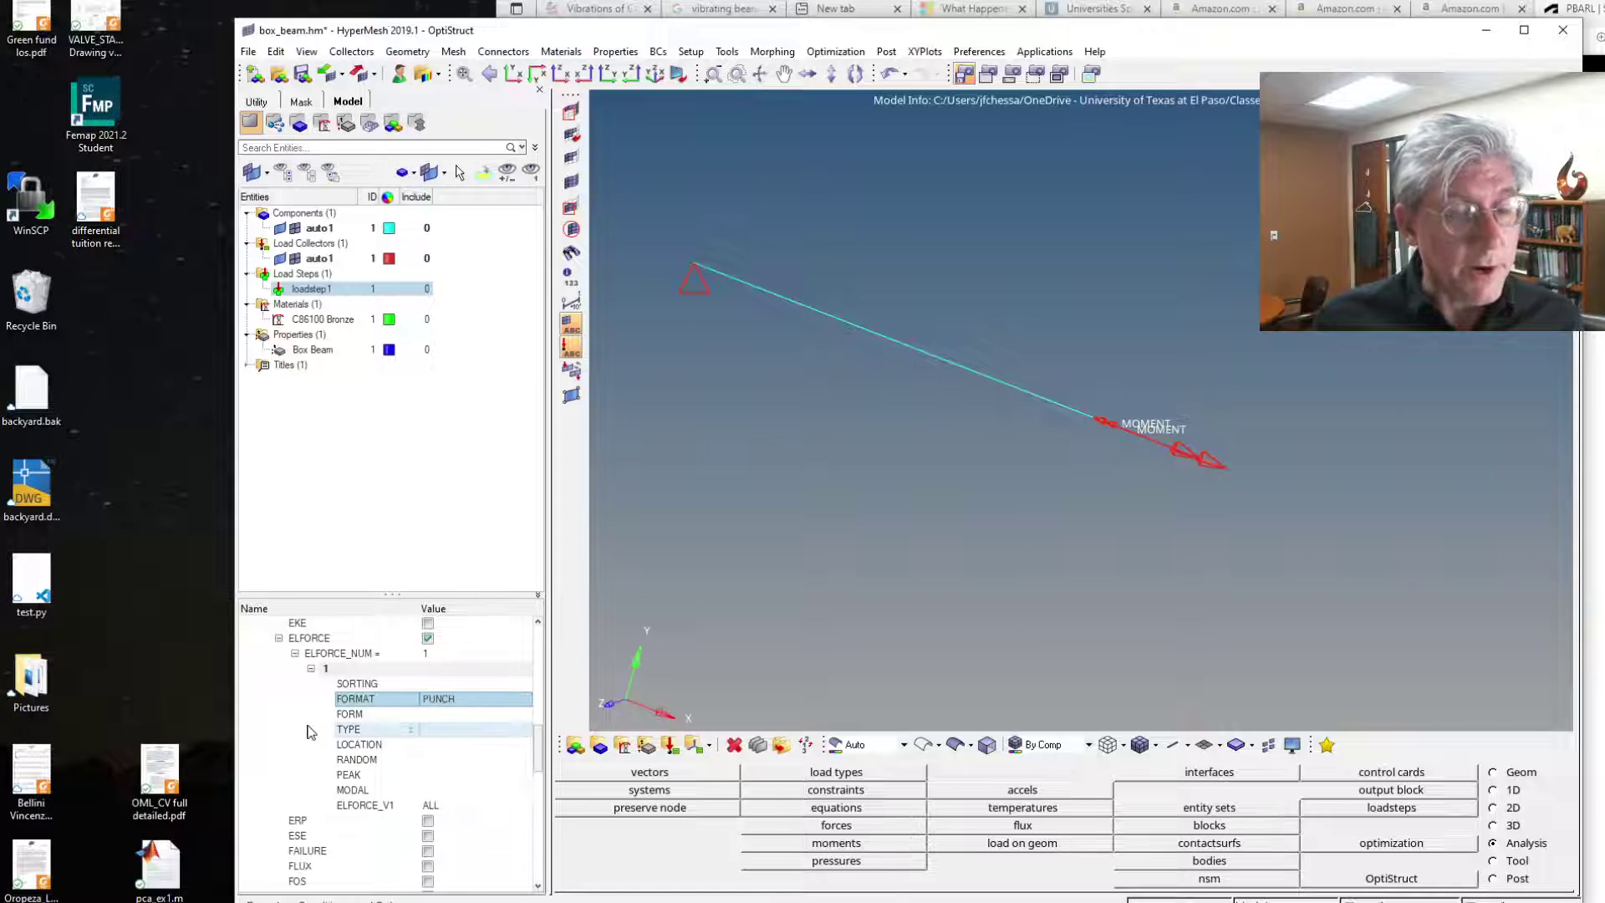
click(333, 446)
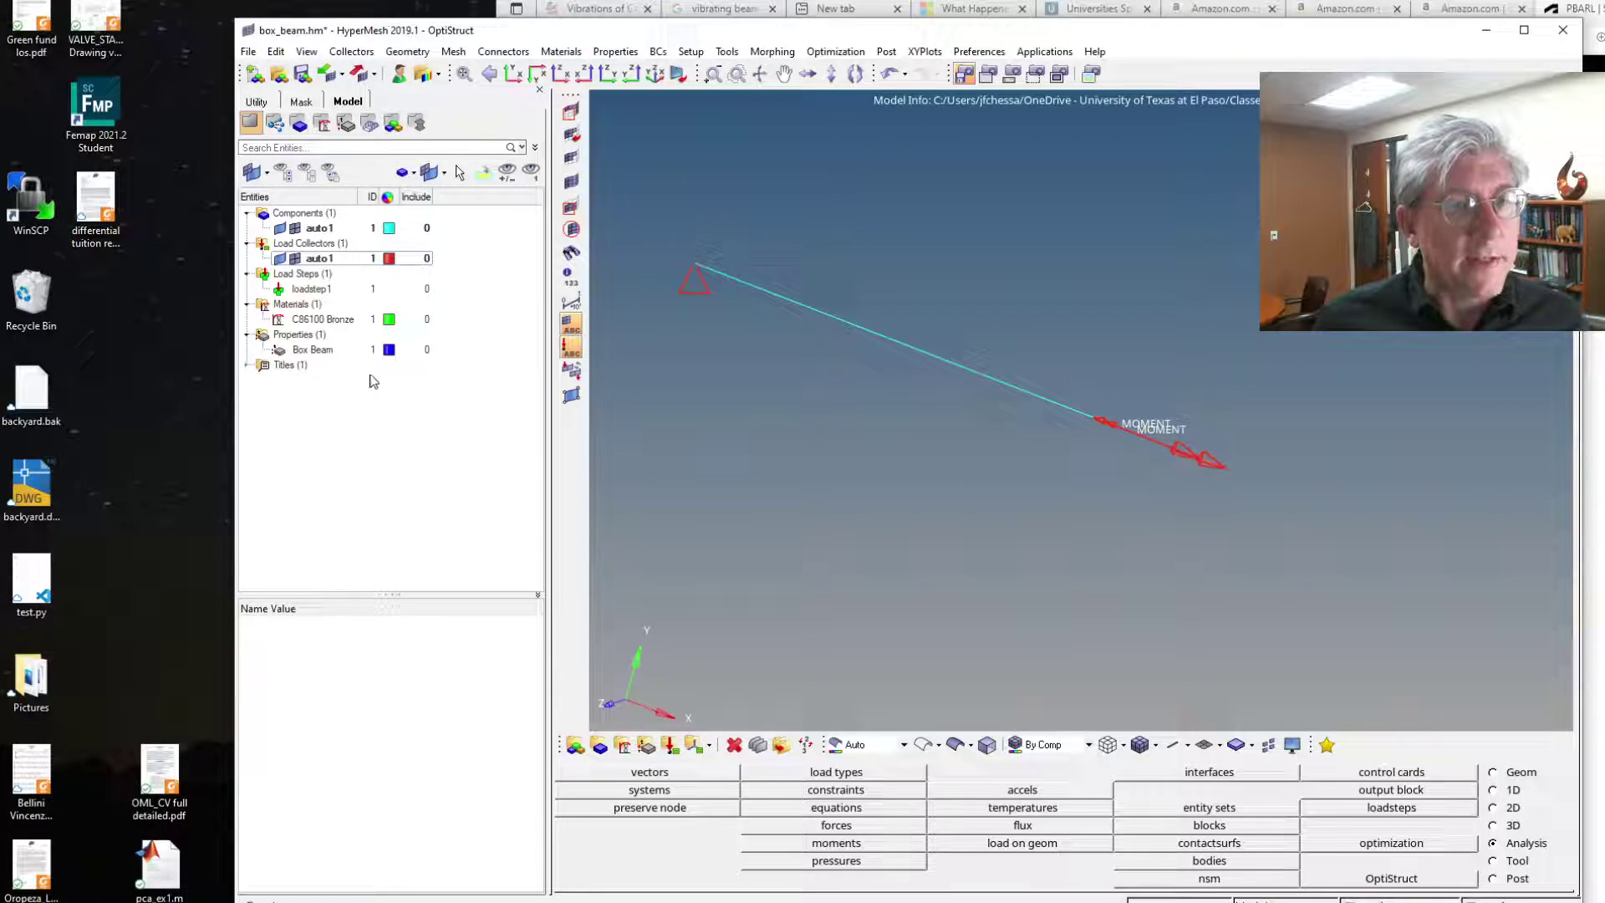
- Run the OptiStruct analysis of box_beam.fem and open its results in the HyperWorks viewer
click(1392, 878)
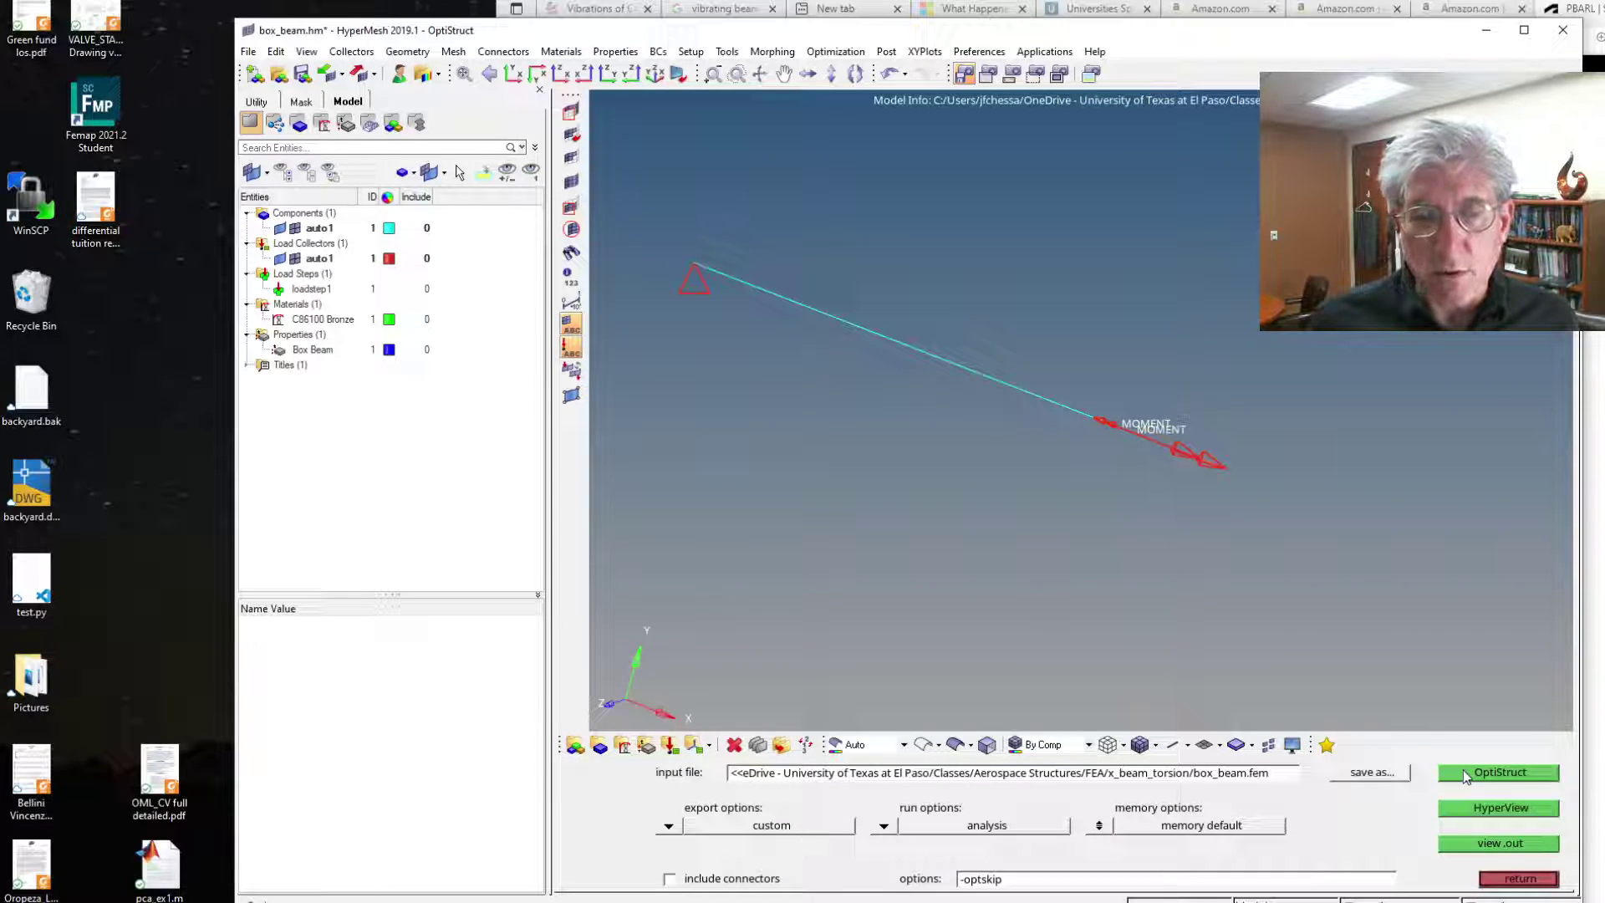
click(1518, 779)
click(1042, 844)
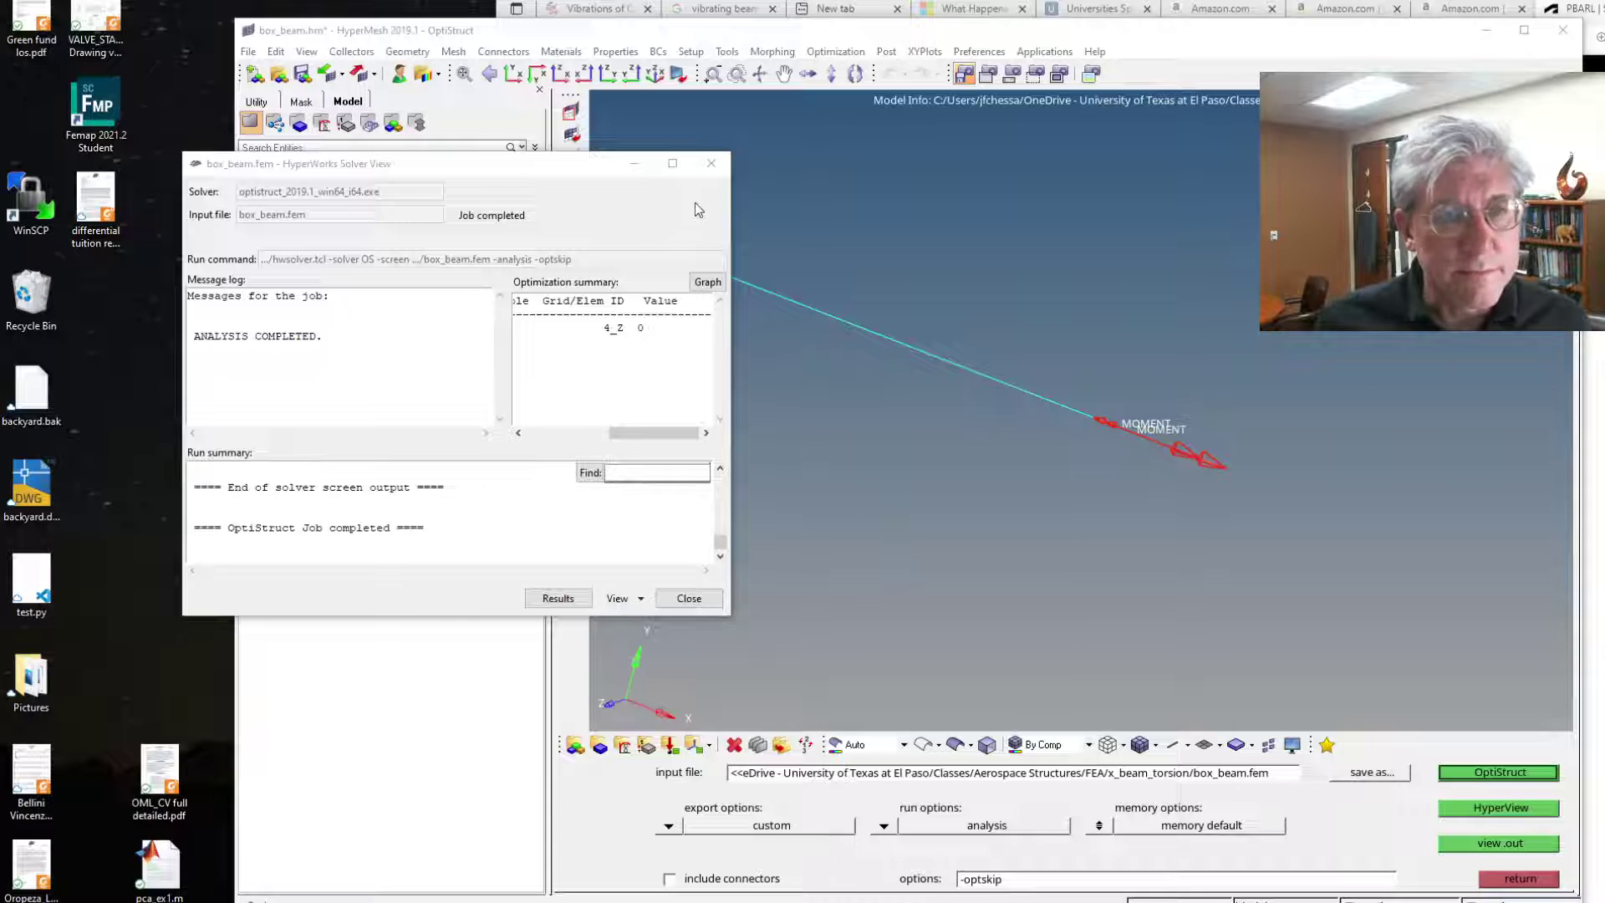
click(550, 601)
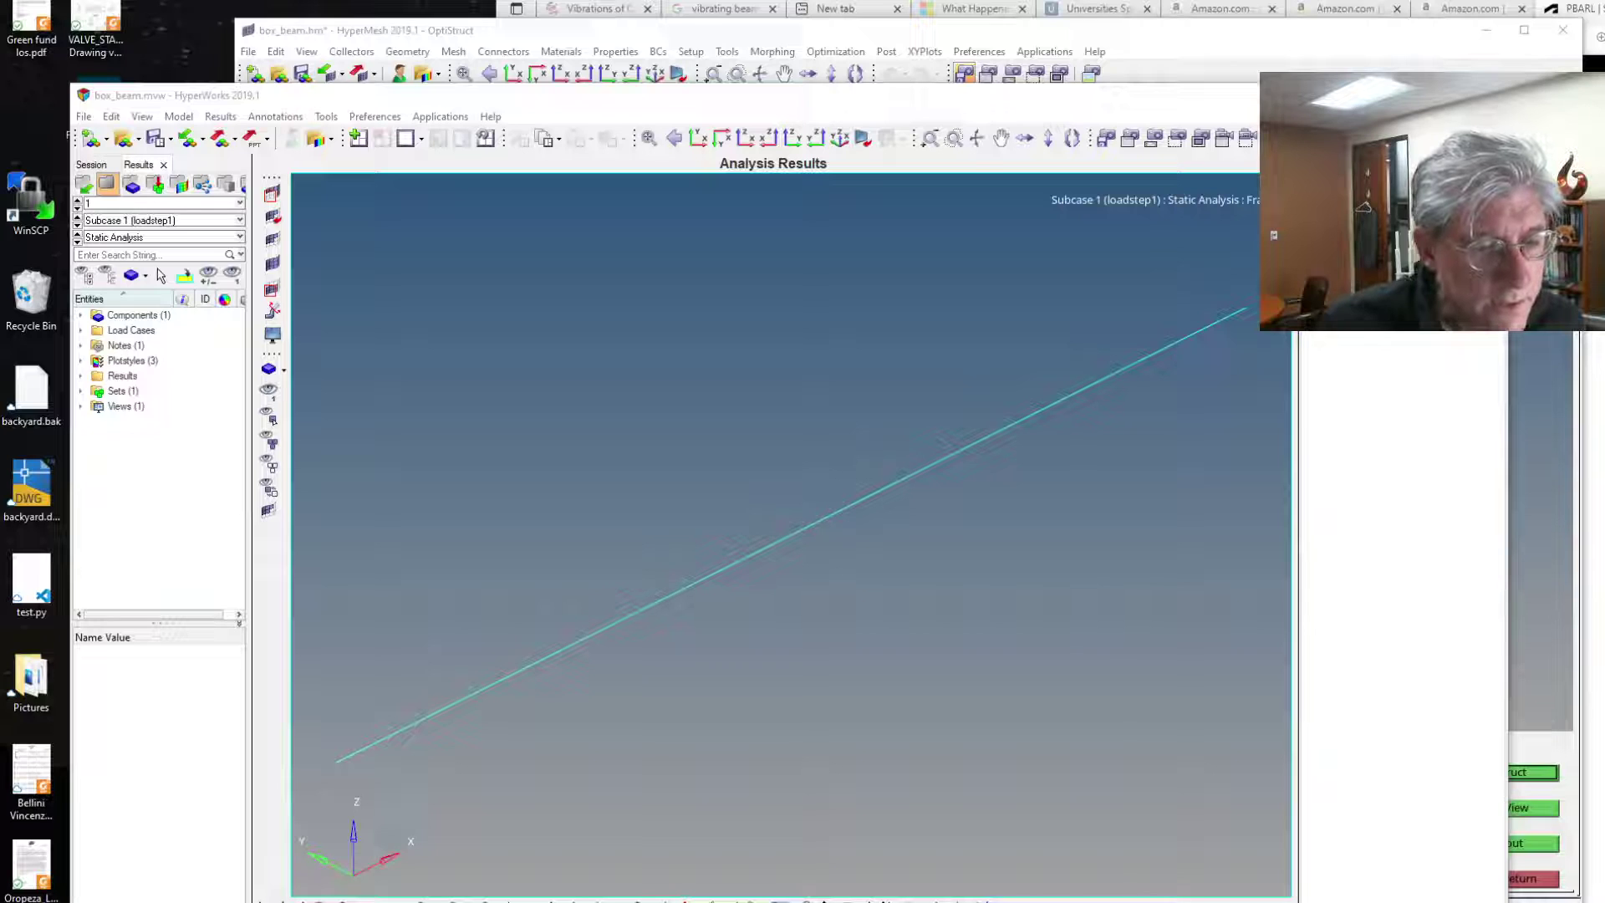
click(158, 269)
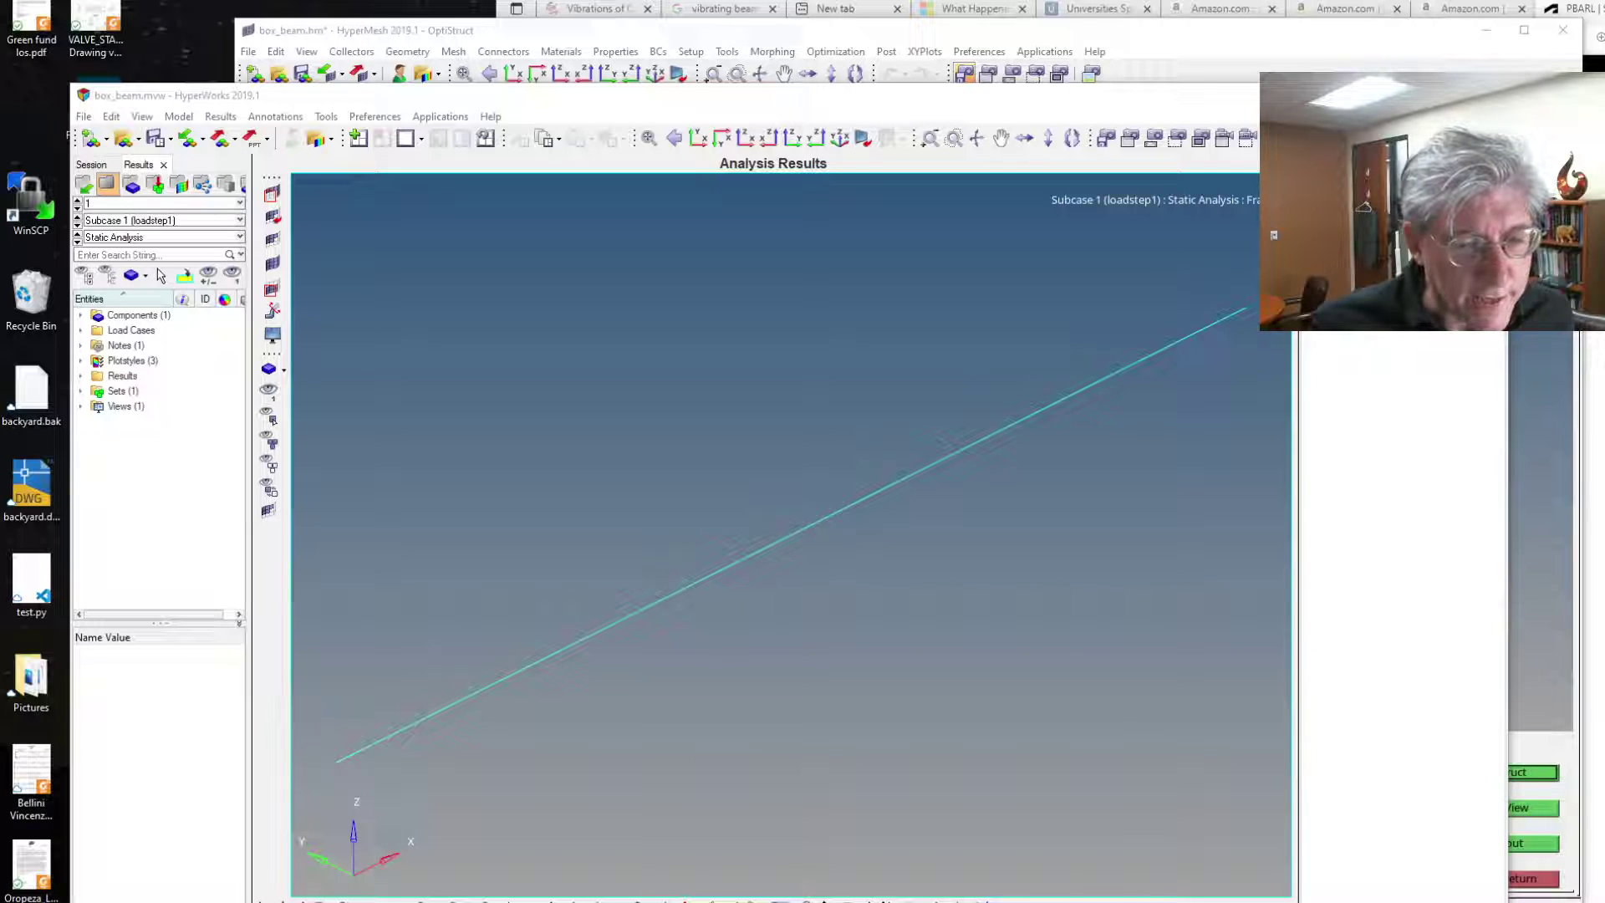
- Browse in File Explorer from Aerospace Structures through FEA to the x_beam_torsion folder
scroll(980, 609, up, 4)
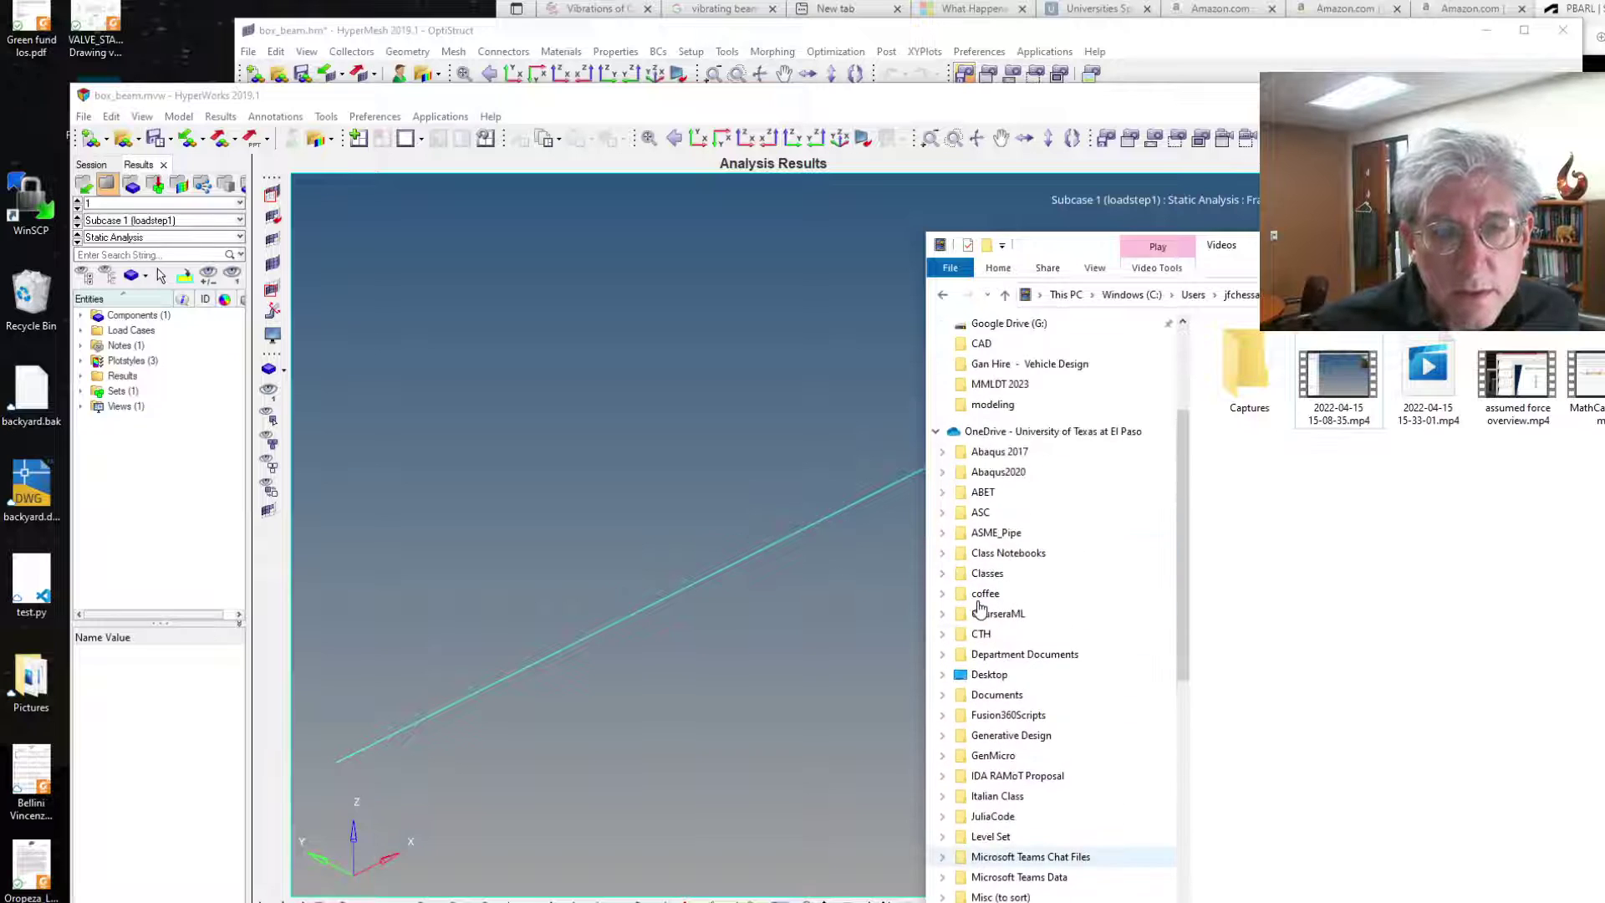
scroll(980, 609, up, 1)
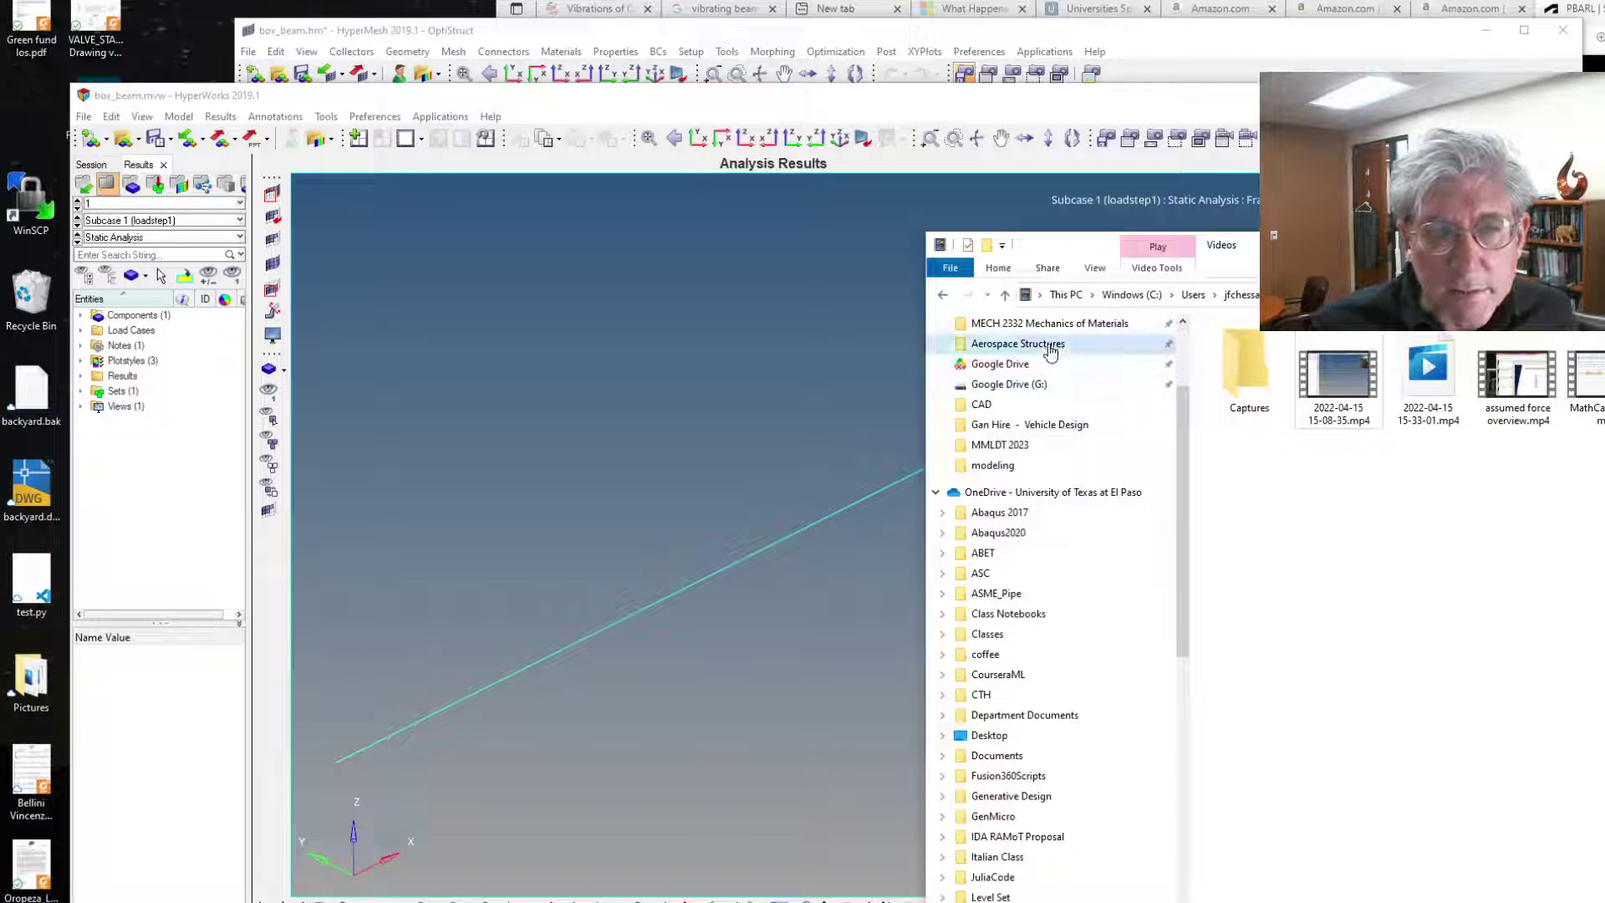
click(1049, 346)
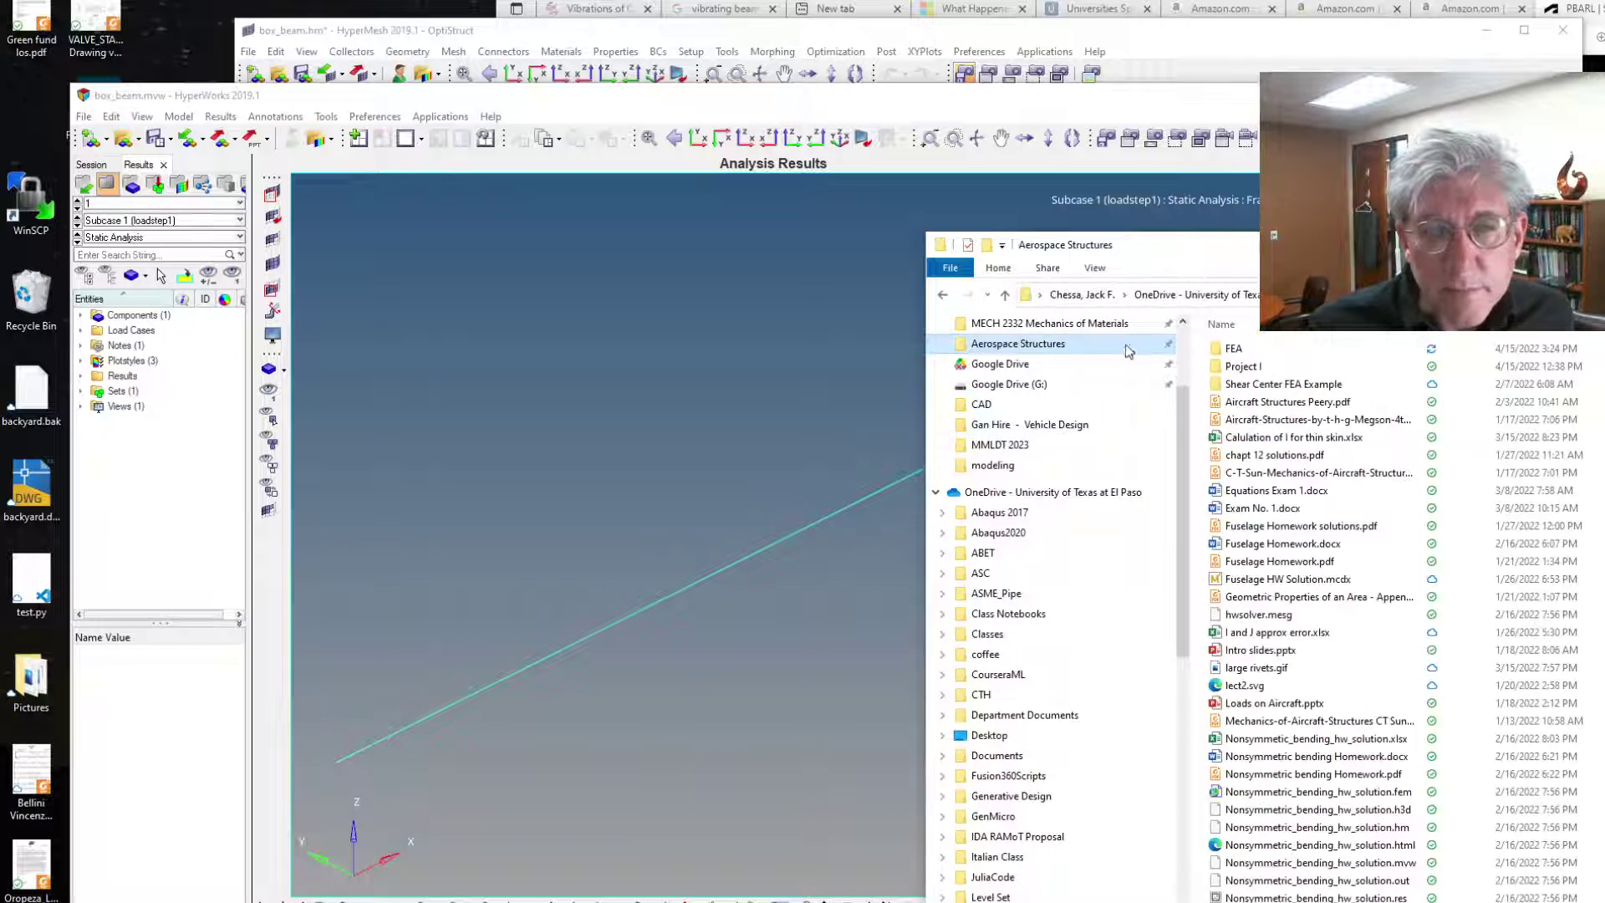
double_click(1238, 351)
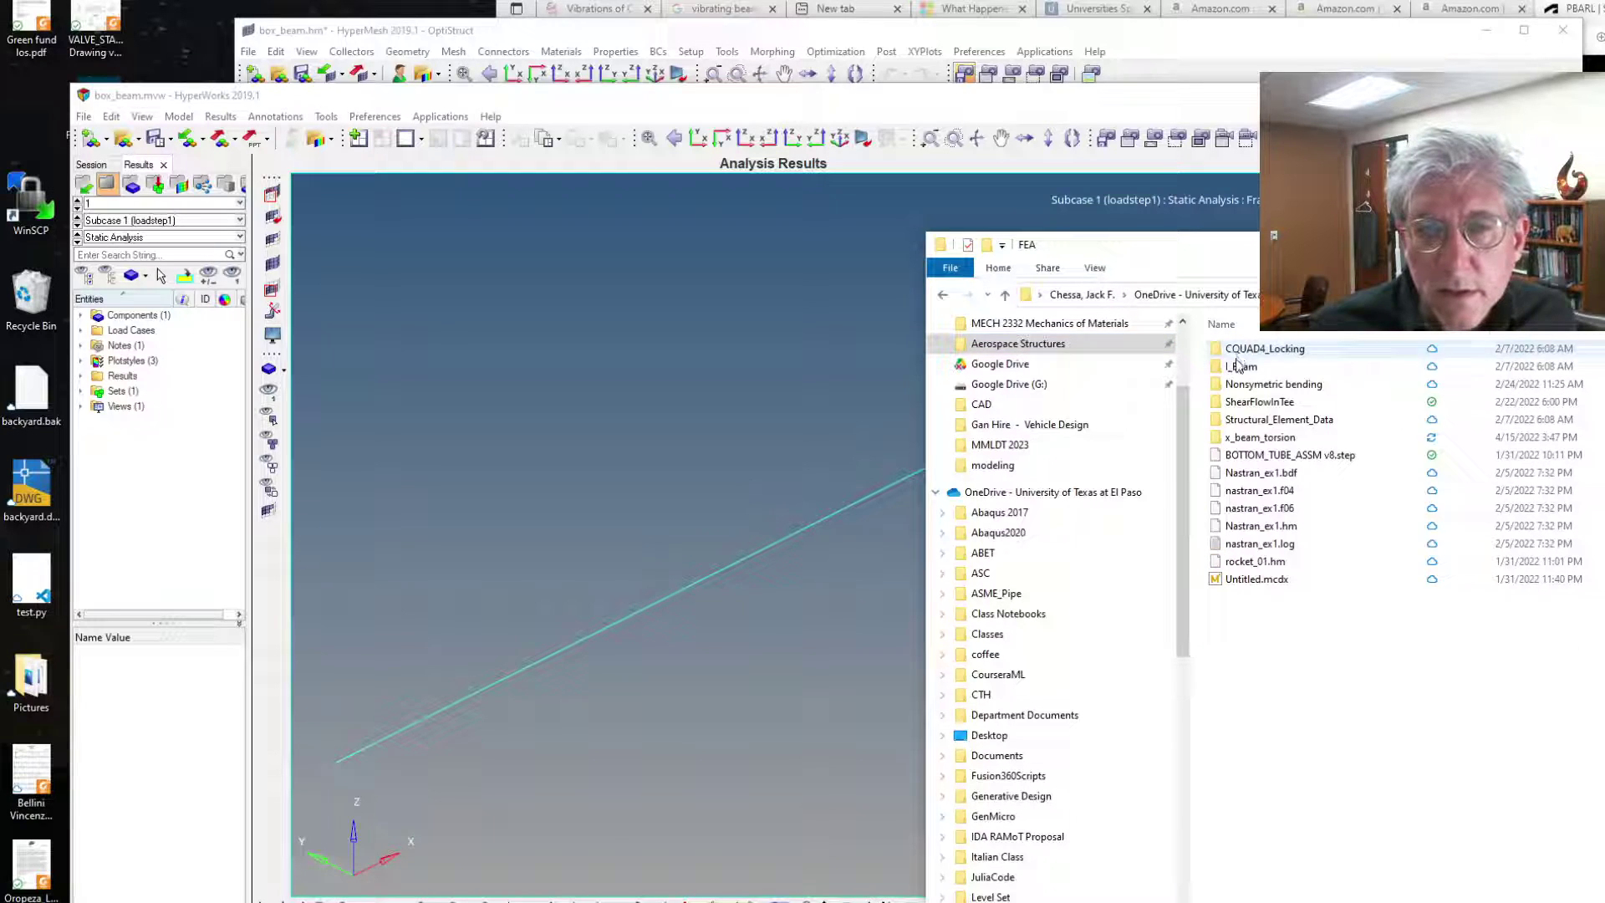
double_click(1260, 437)
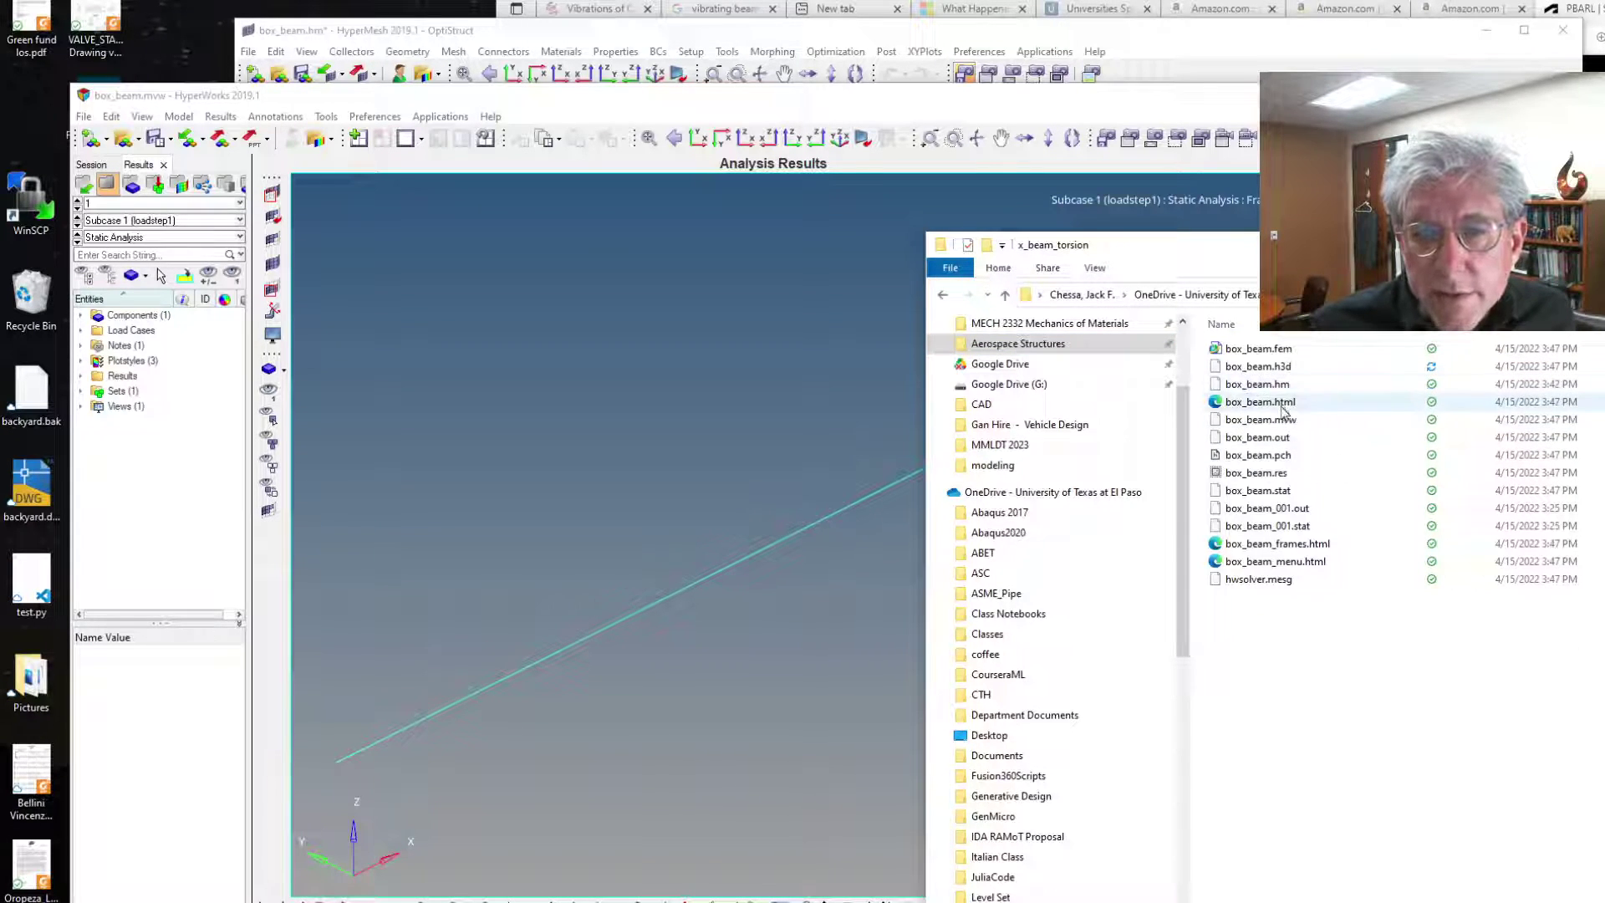
- Open box_beam.pch in Notepad++ and move its window clear so the whole listing can be read
click(1252, 465)
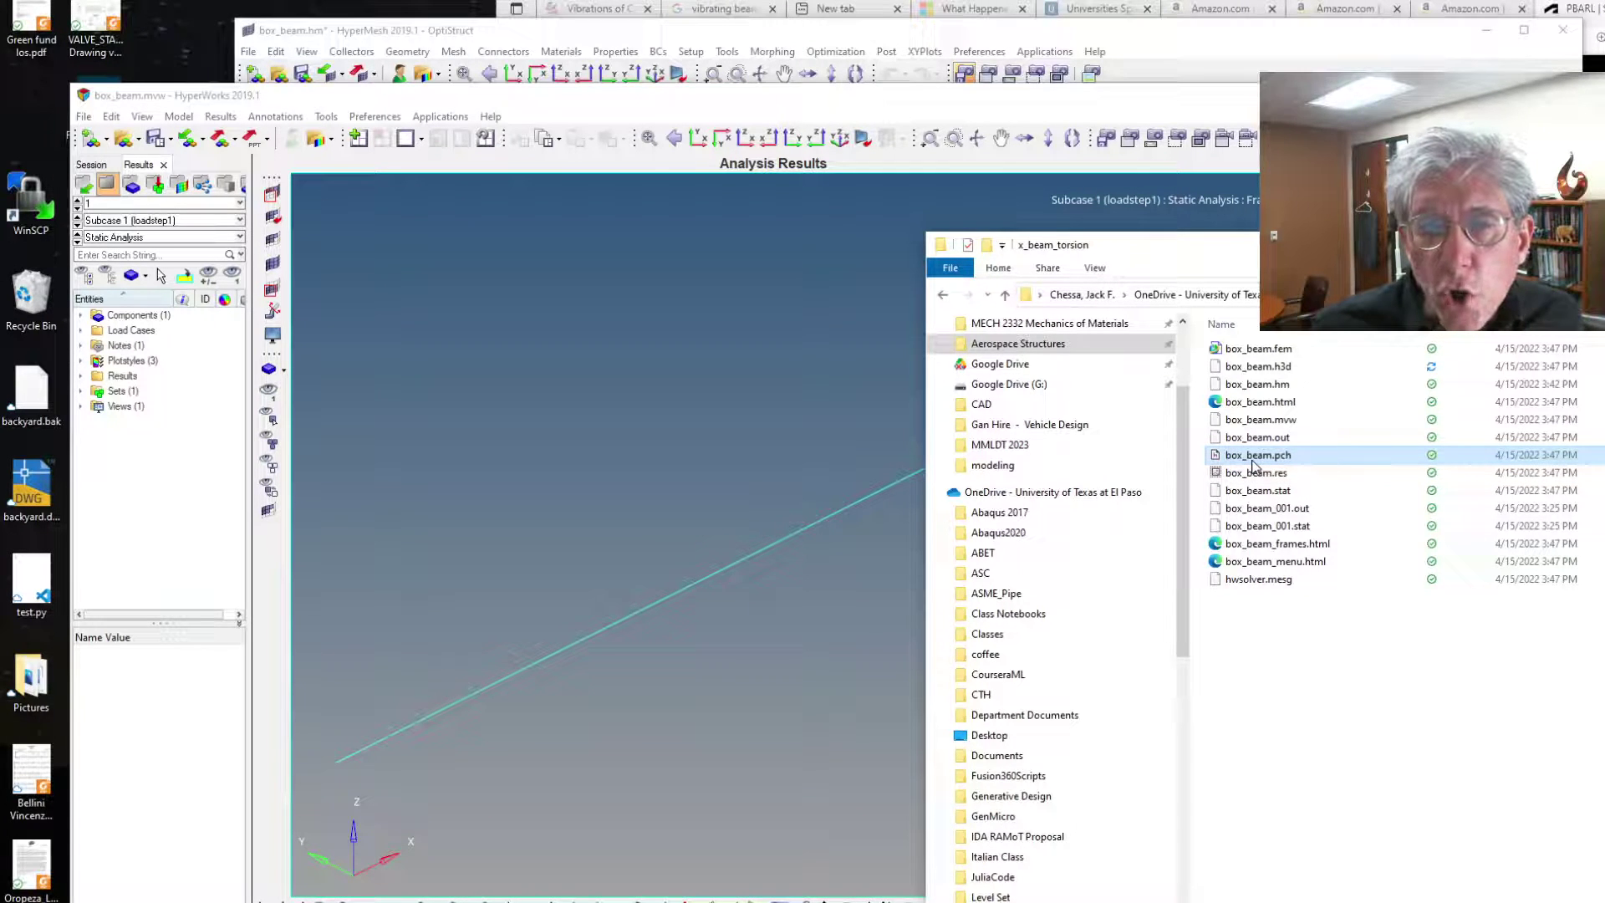
right_click(1254, 466)
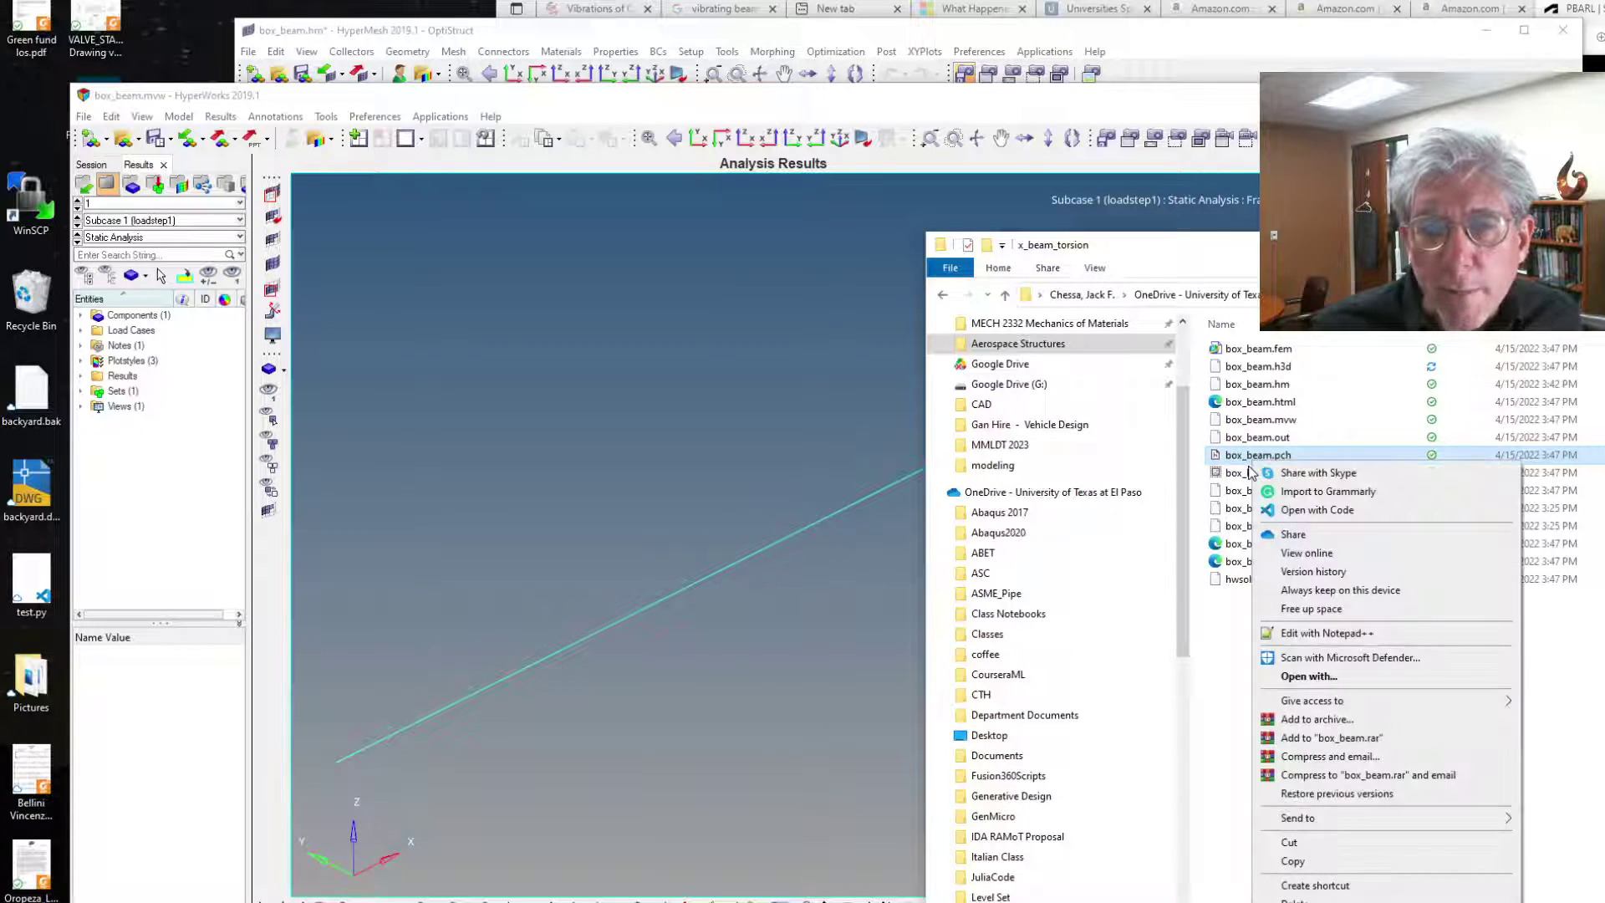
click(1329, 633)
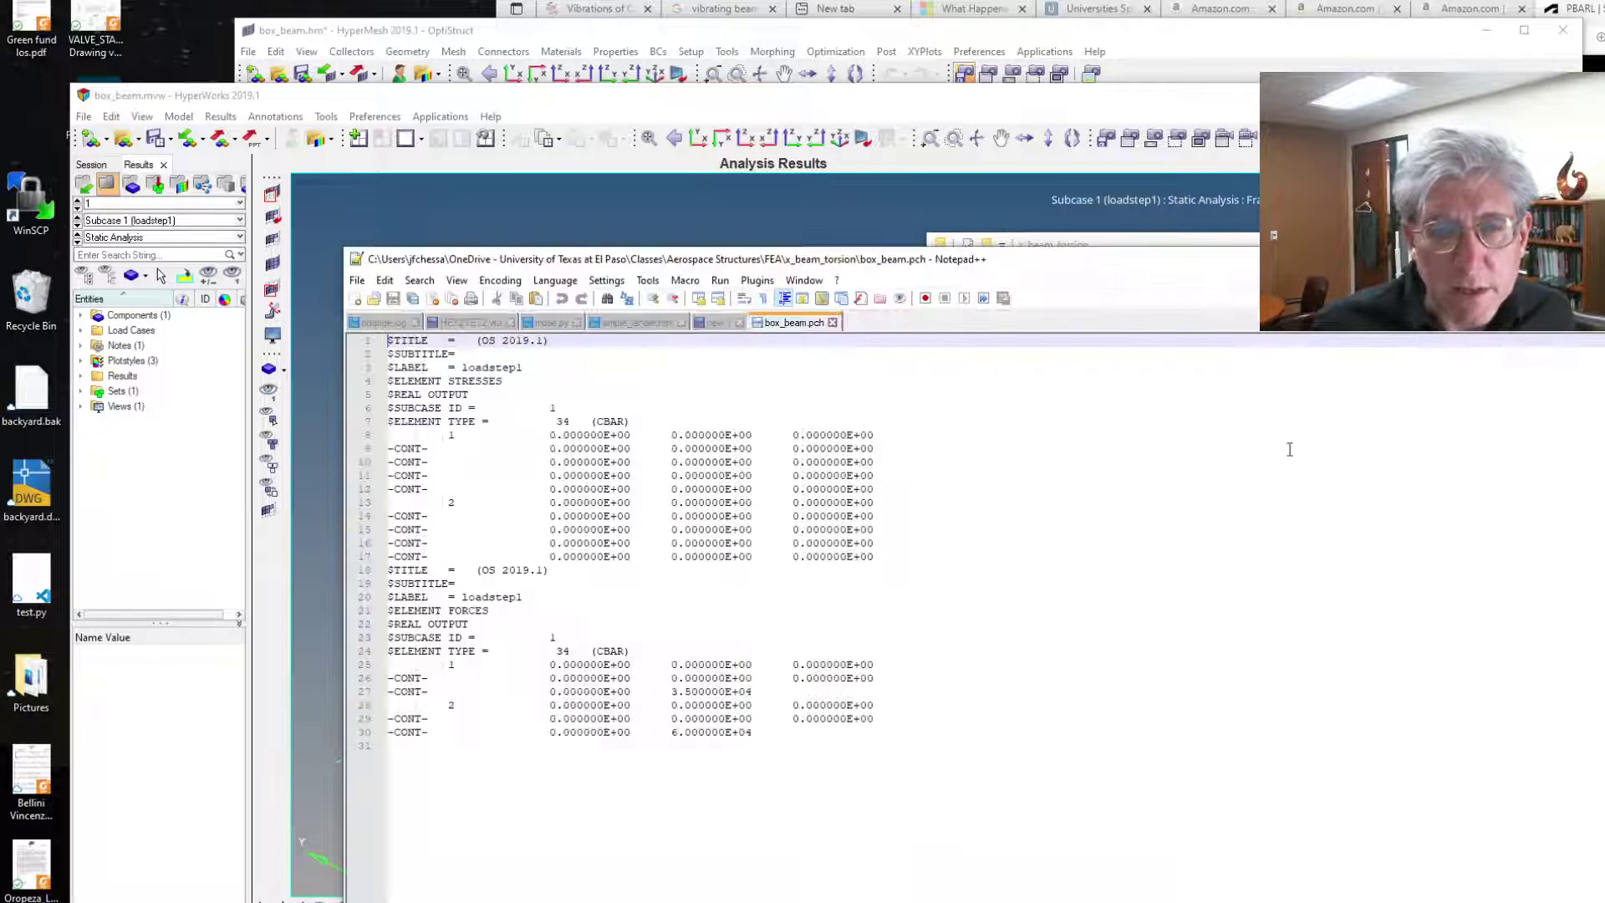
drag(1169, 266, 1326, 124)
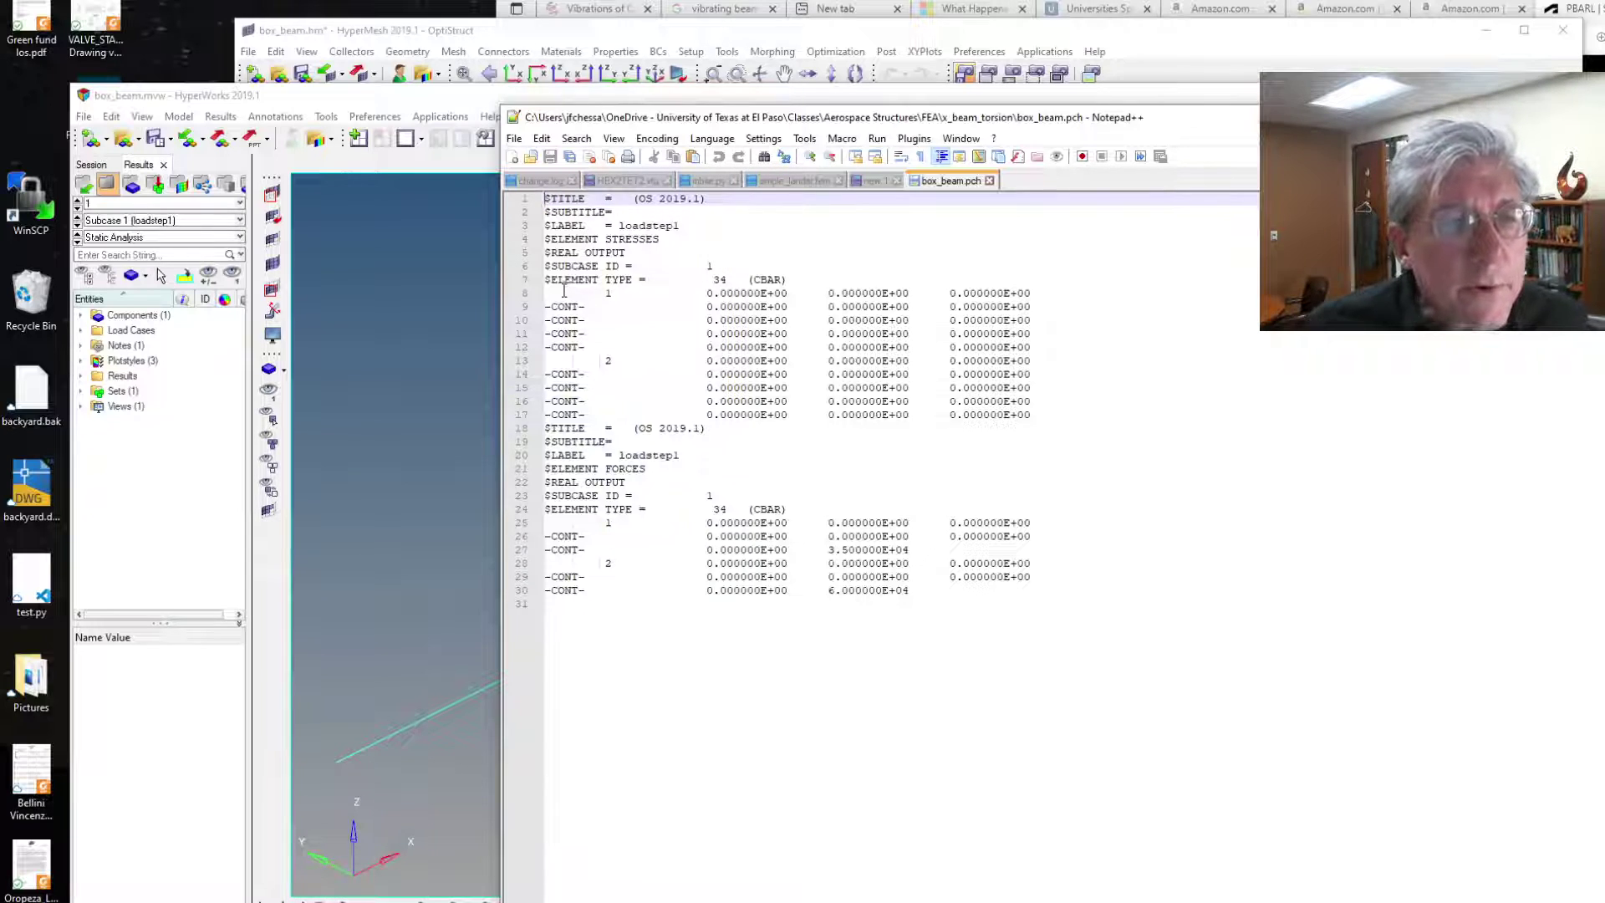
- Examine the CBAR element stresses and the torque values under element forces in the punch file
drag(552, 288, 1062, 416)
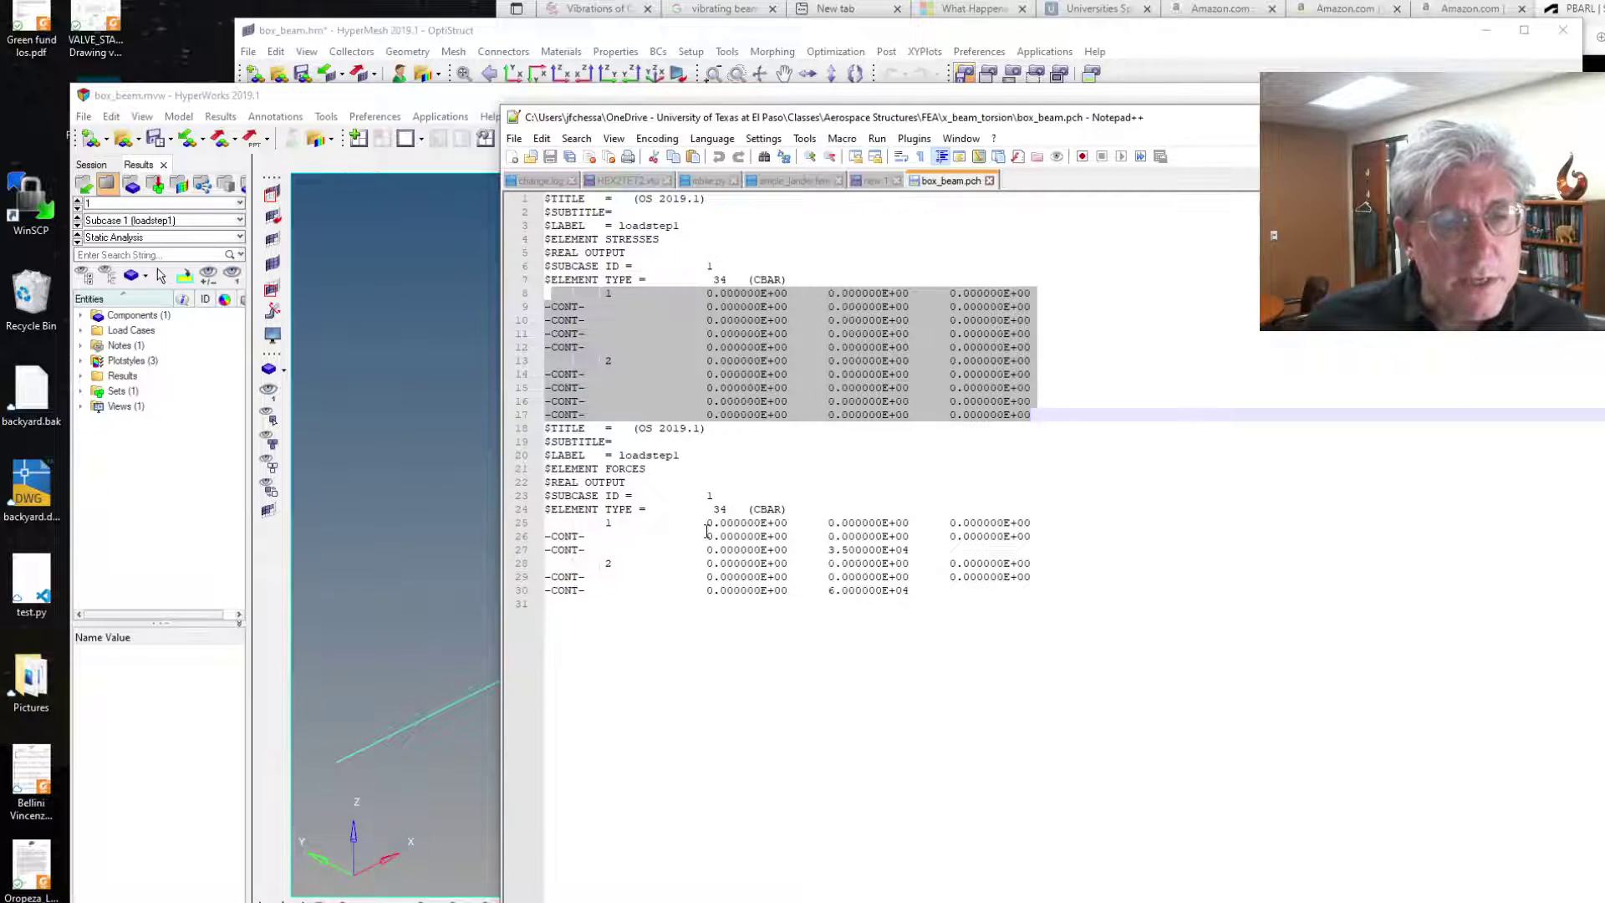
drag(711, 525, 1013, 606)
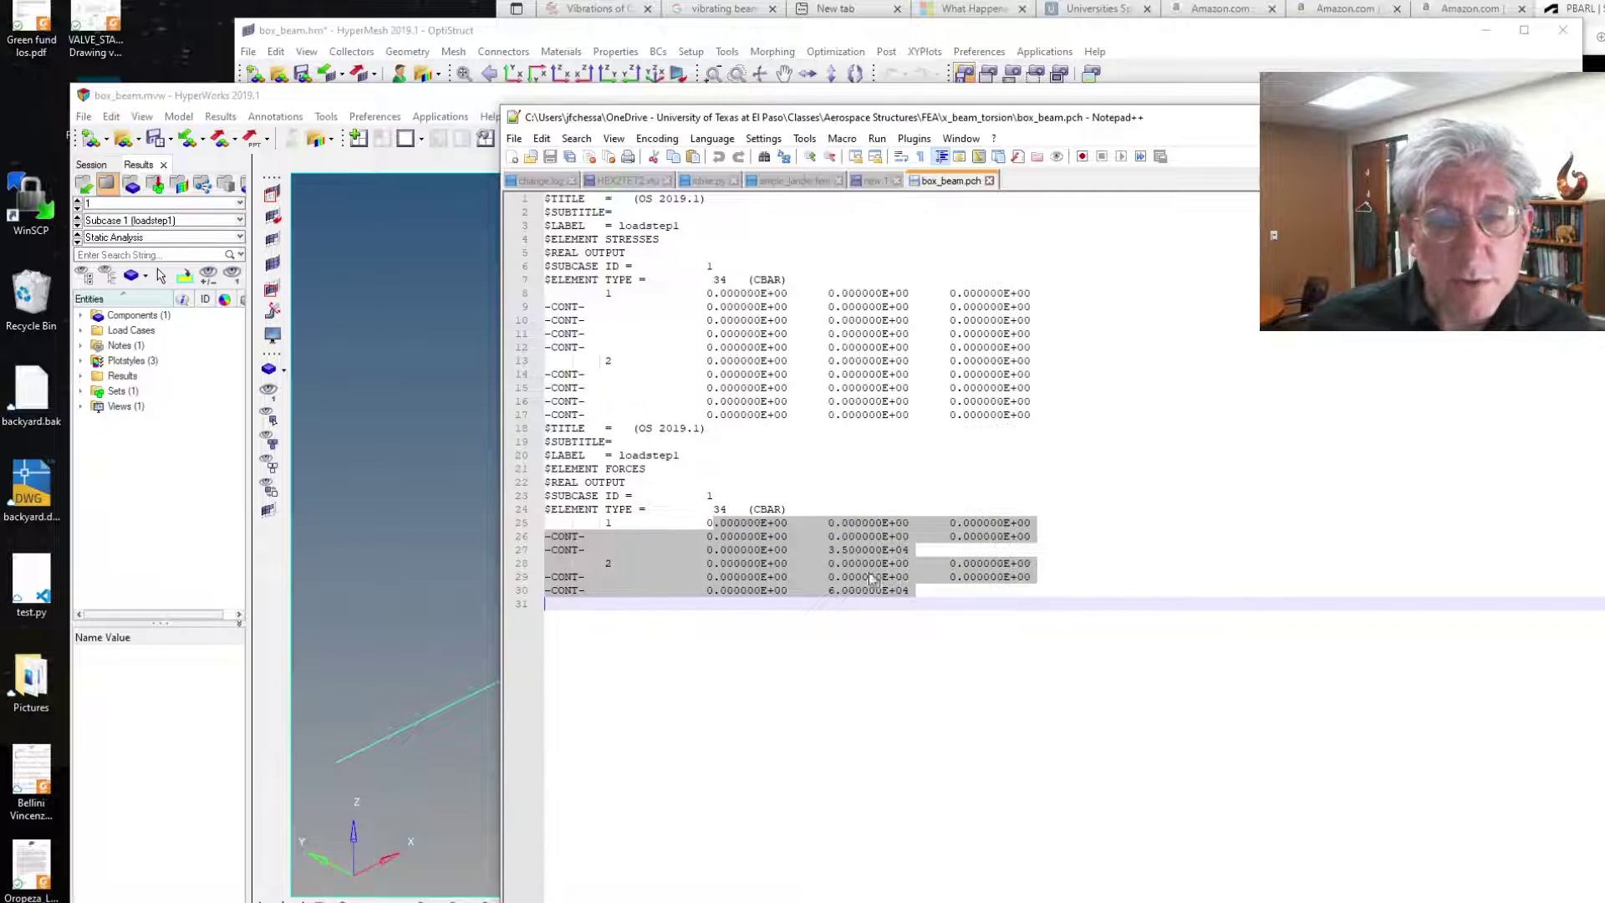
drag(829, 550, 935, 555)
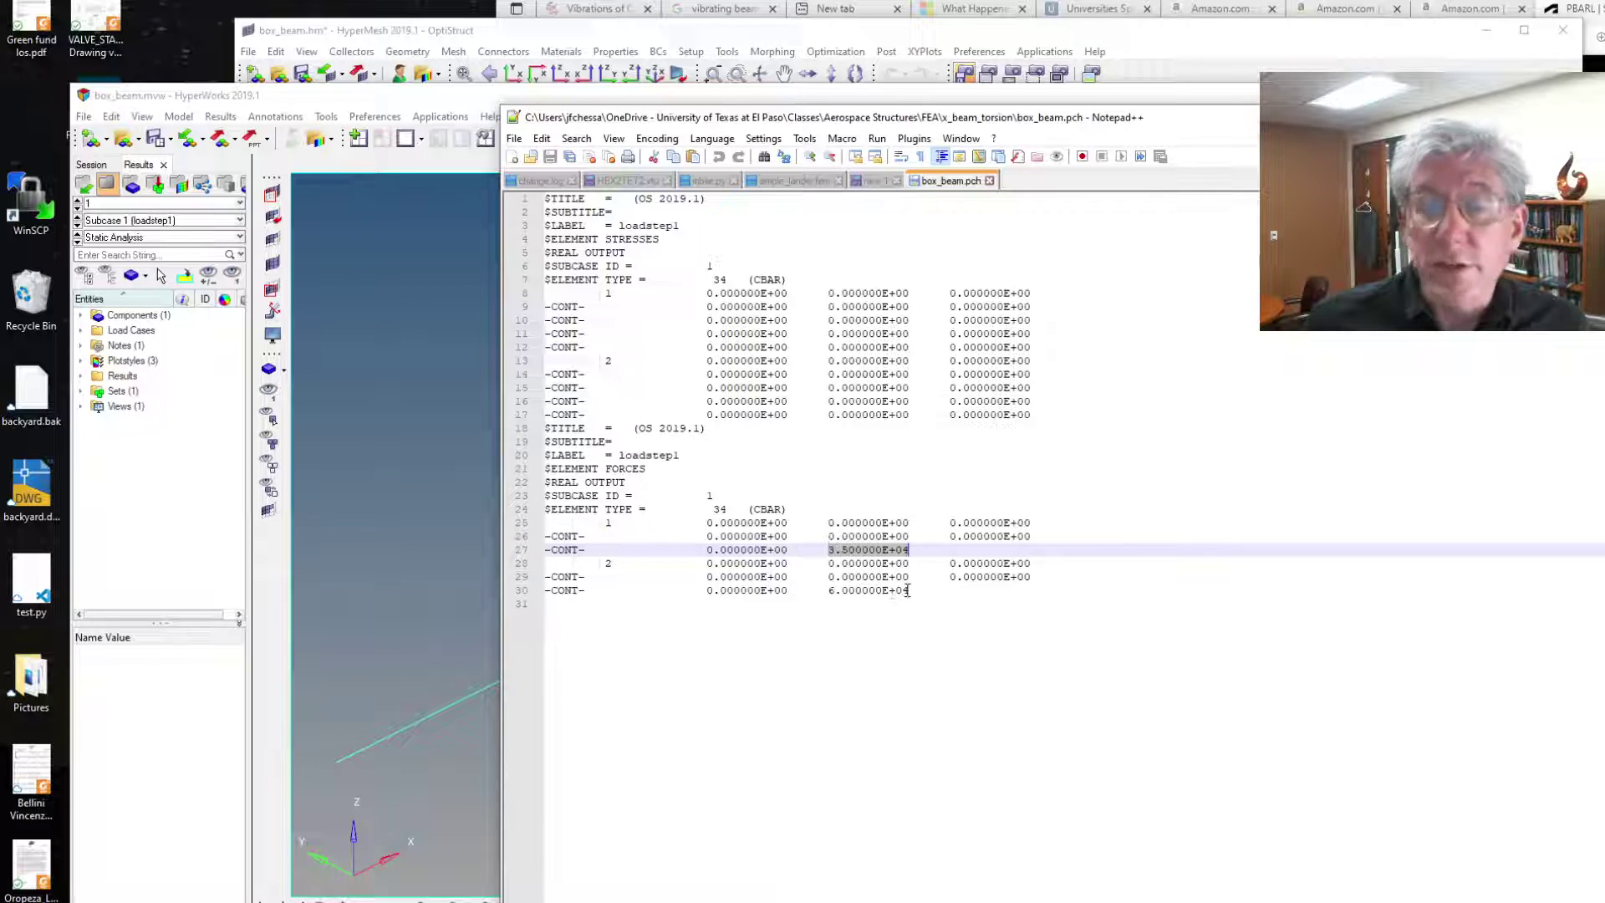
click(874, 550)
click(866, 592)
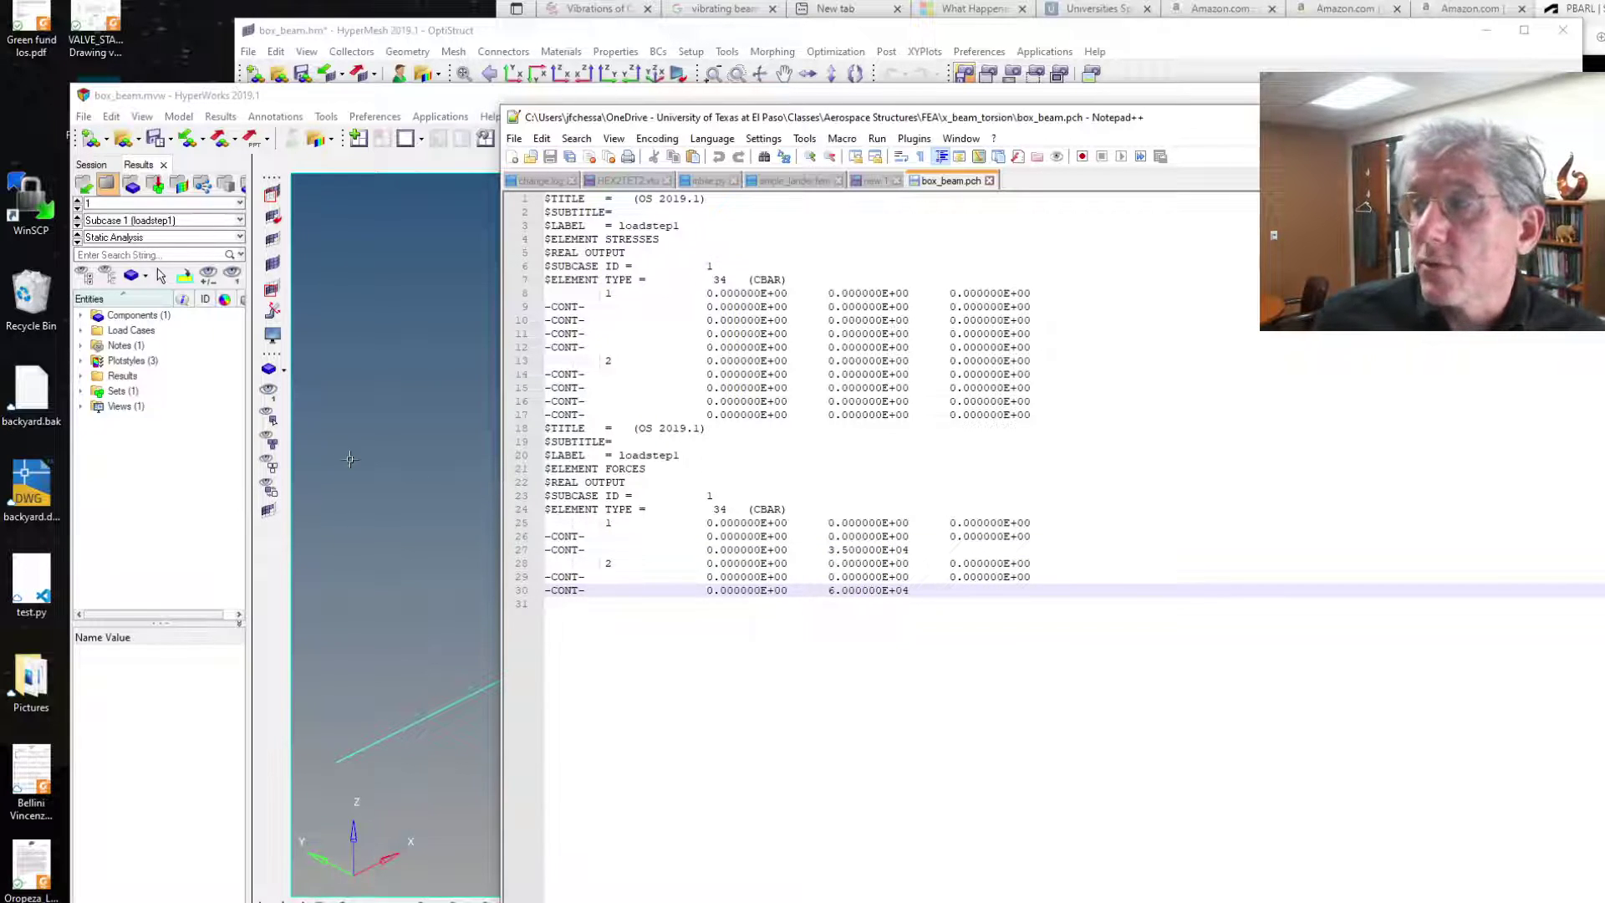
- Contour the CBAR/CBEAM BOX1 stresses for Shear S55(B) and Shear S65(B) in the HyperWorks results, and return to HyperMesh
click(372, 410)
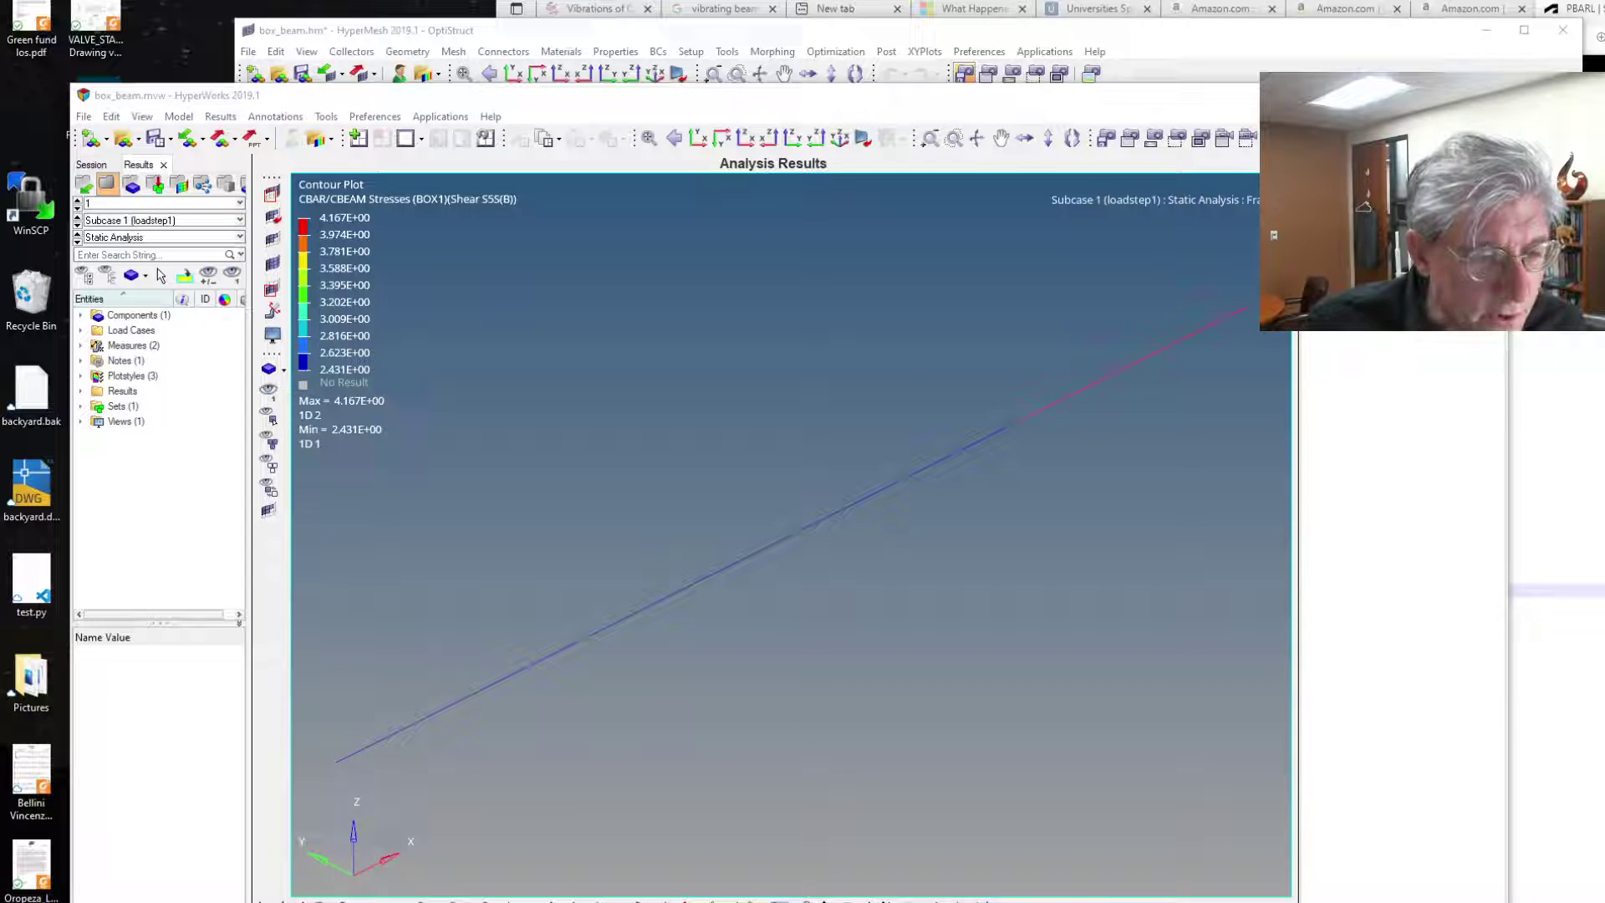
click(158, 269)
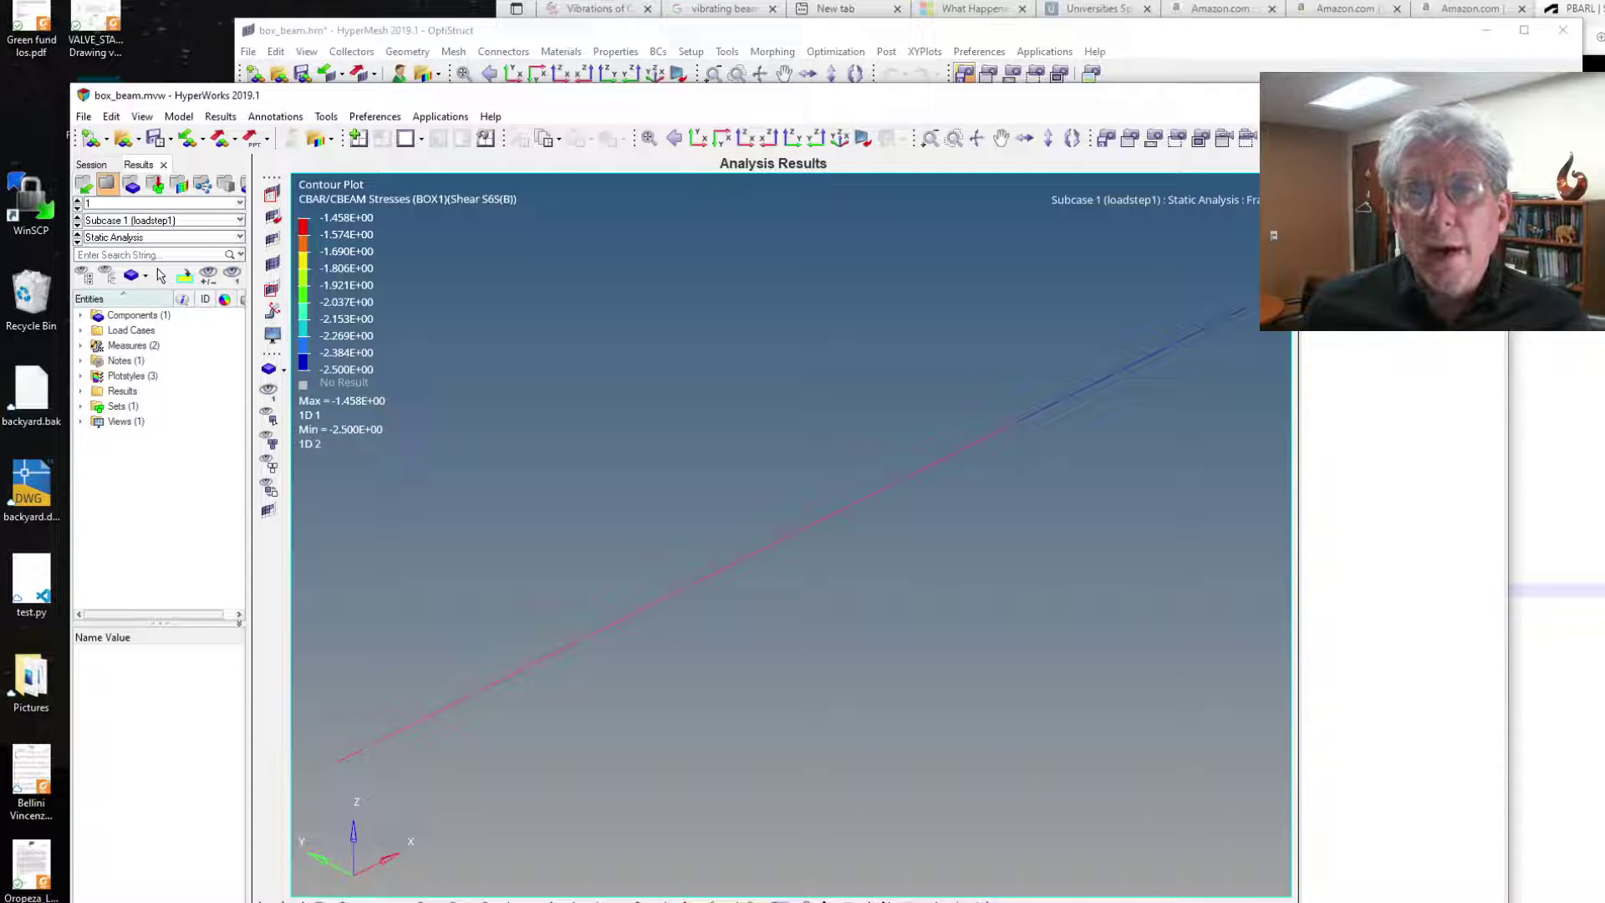
click(1546, 135)
click(1405, 54)
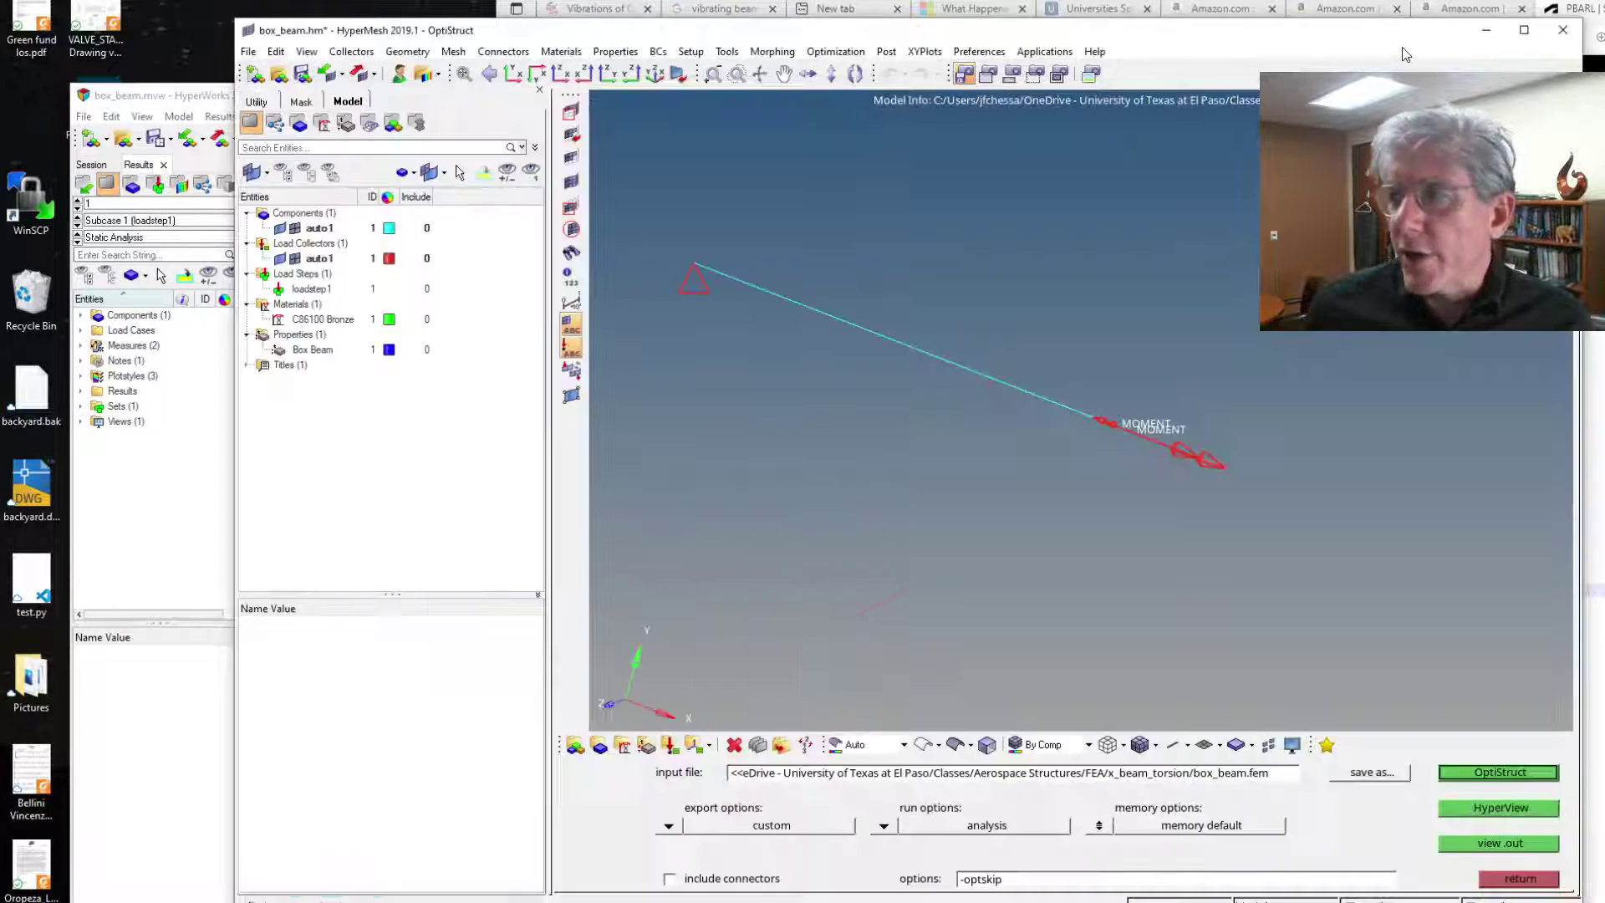